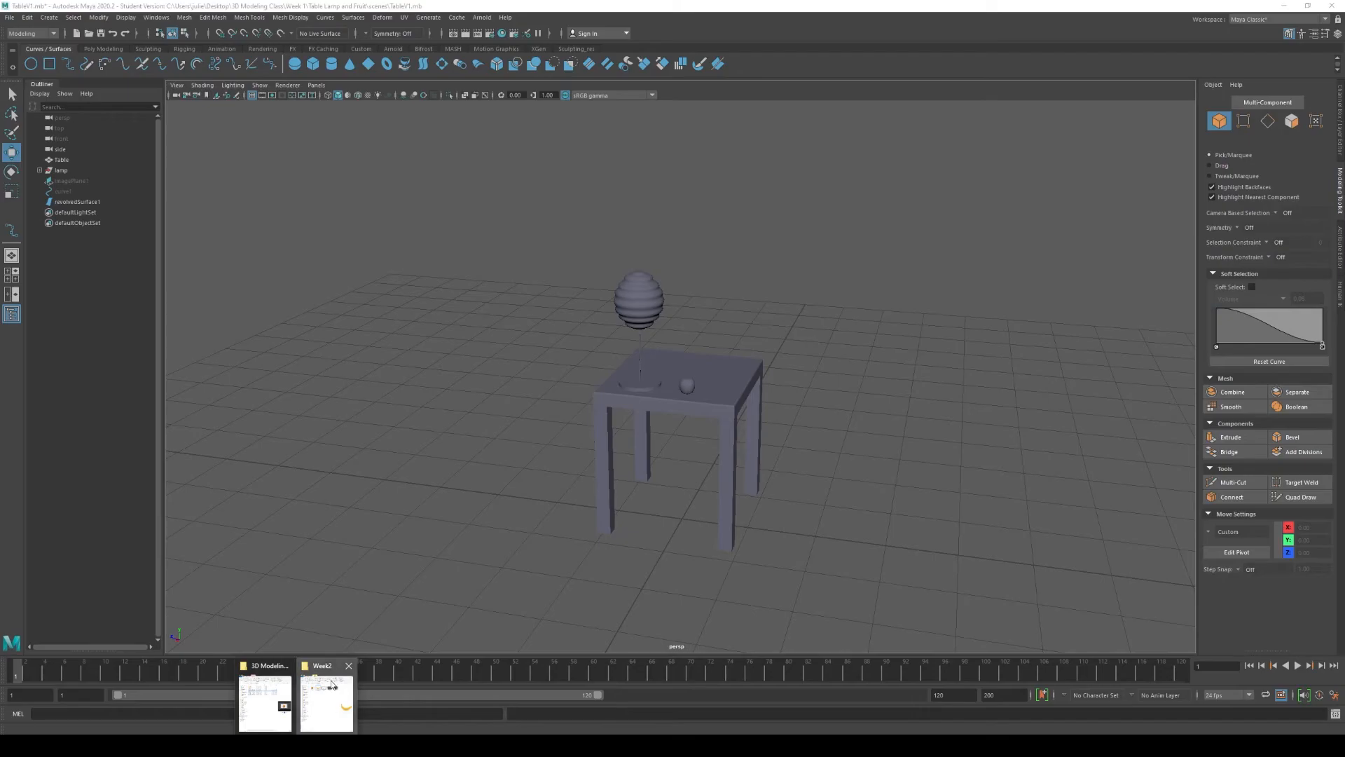
# - Copy the banana image from the Week2 folder into the Table Lamp and Fruit project's sourceimages folder
pyautogui.click(329, 697)
pyautogui.moveTo(851, 89); pyautogui.dragTo(711, 93)
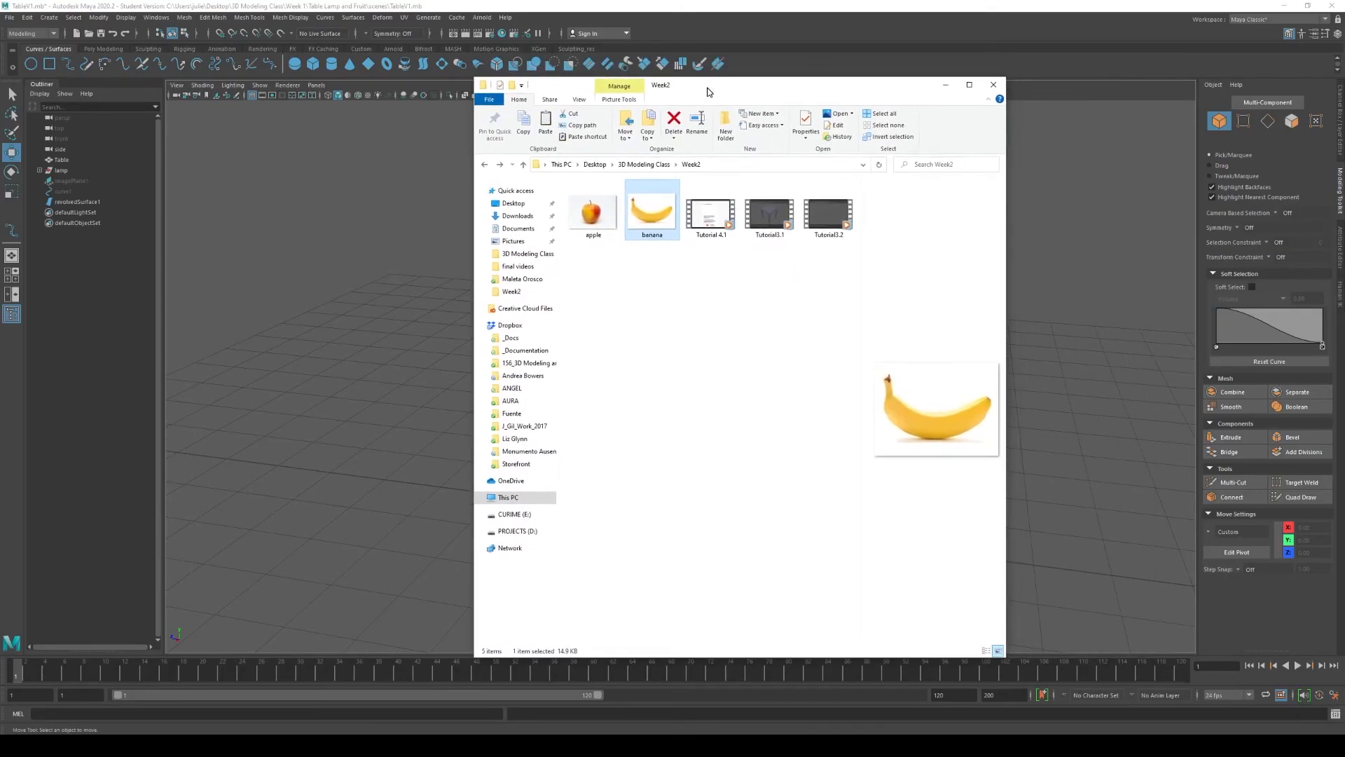
pyautogui.rightClick(657, 209)
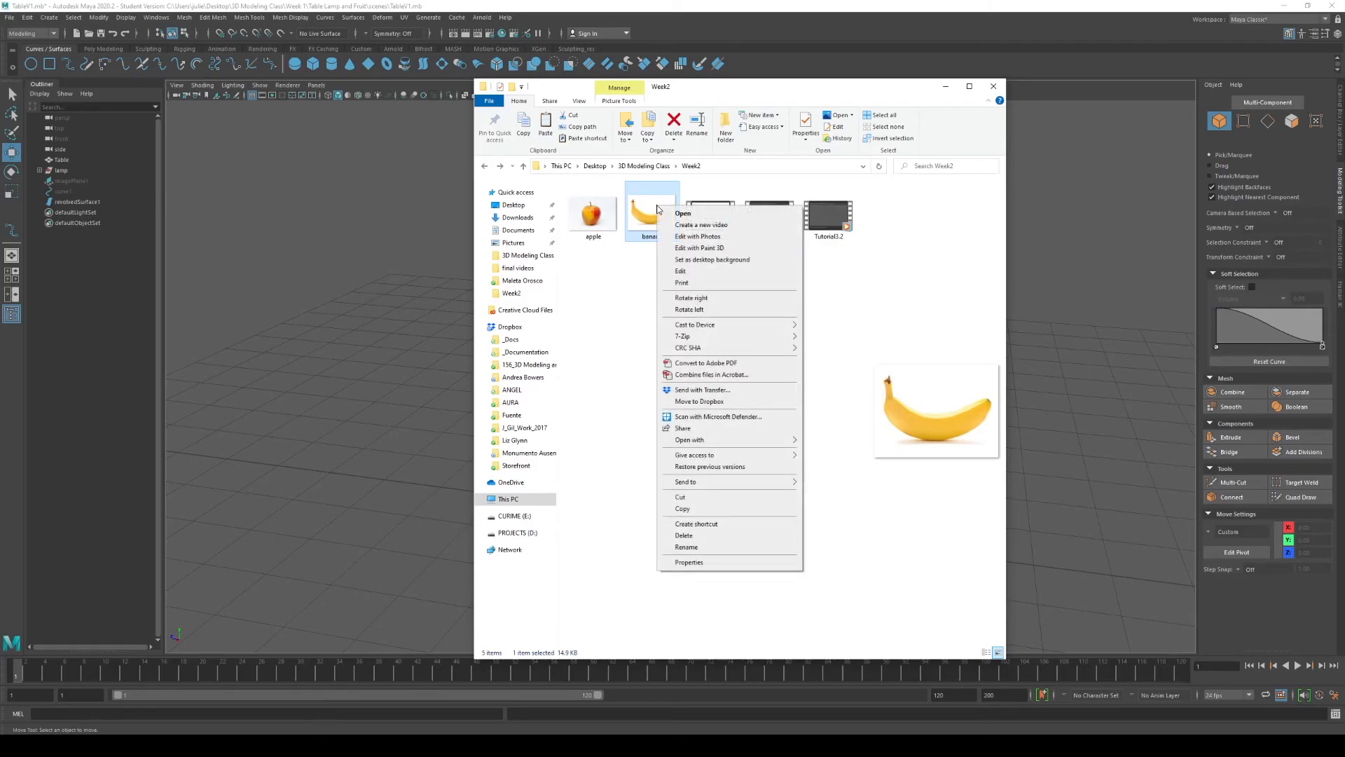
pyautogui.click(683, 508)
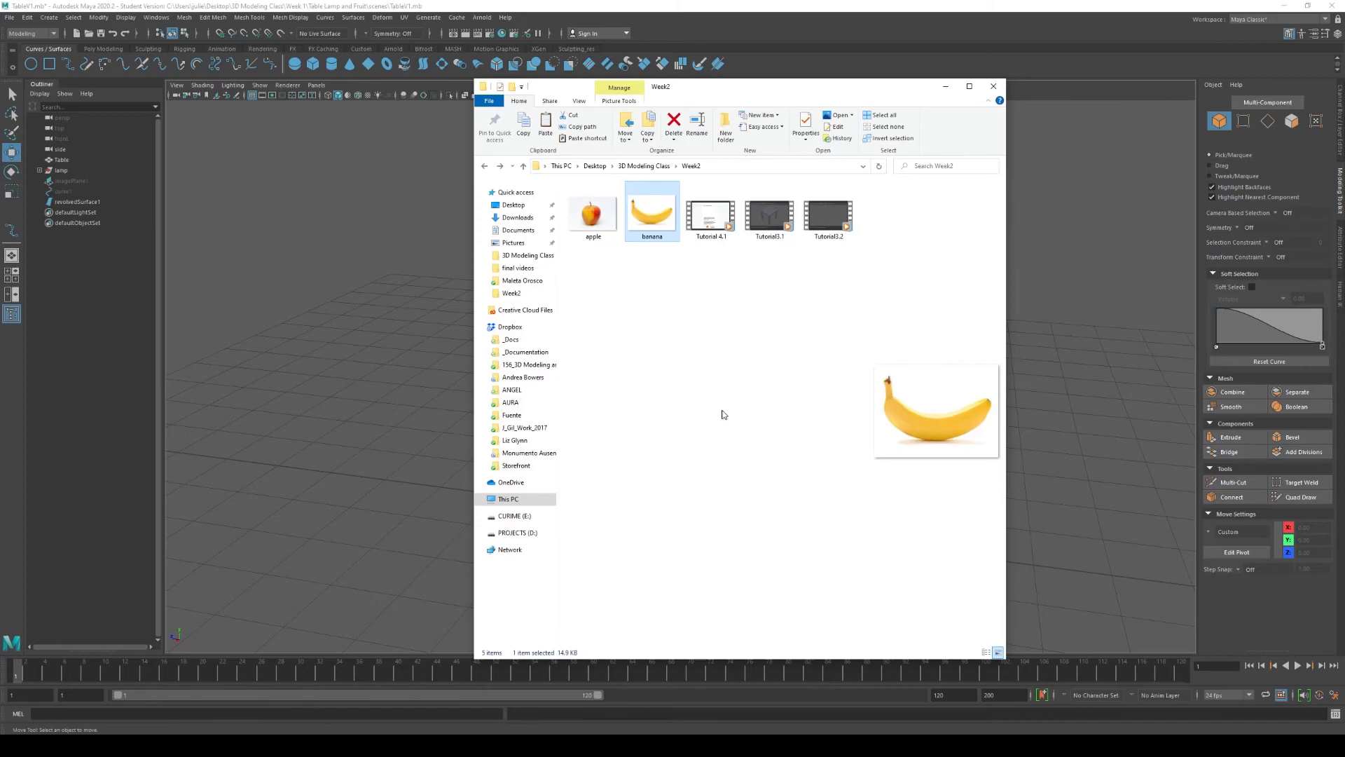
pyautogui.click(947, 87)
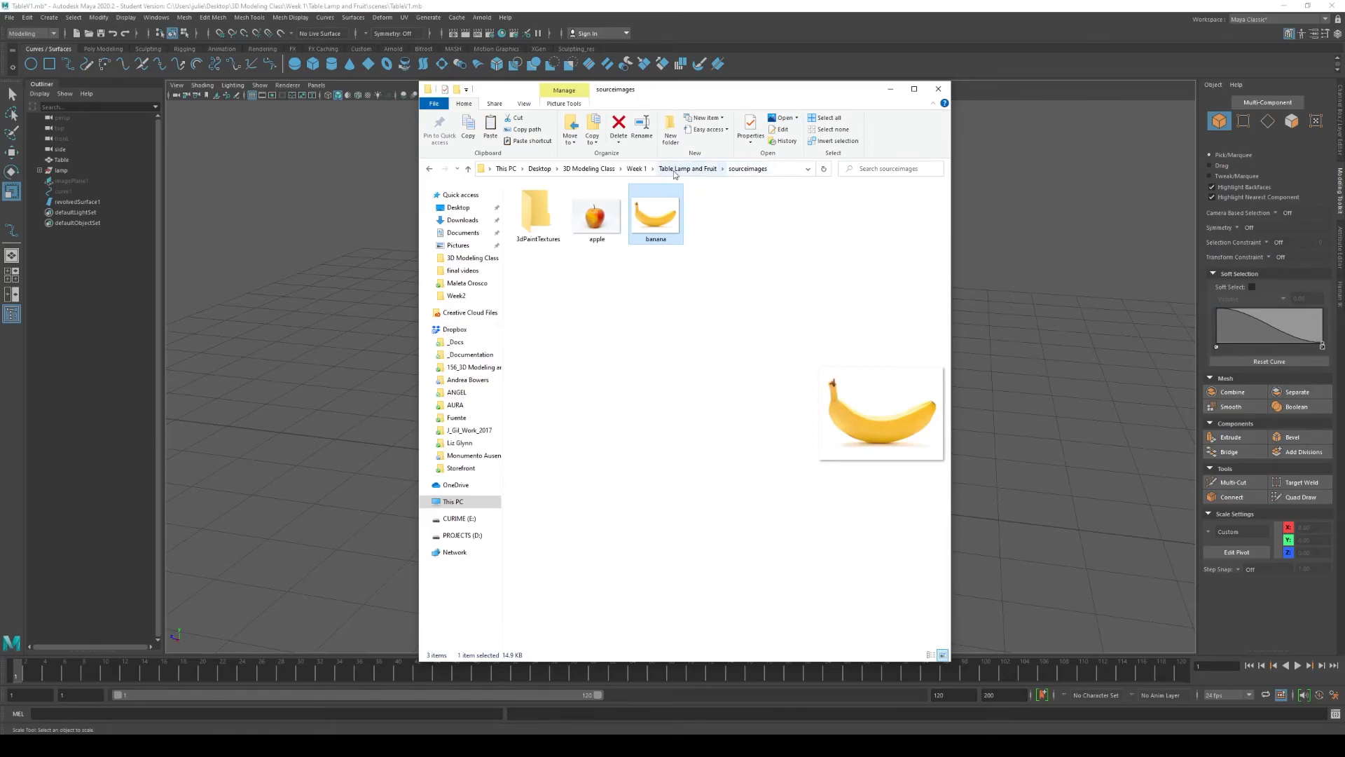
pyautogui.click(938, 88)
# - Import banana.jpg from the sourceimages folder as an image plane in the side view
pyautogui.scroll(2, 752, 226)
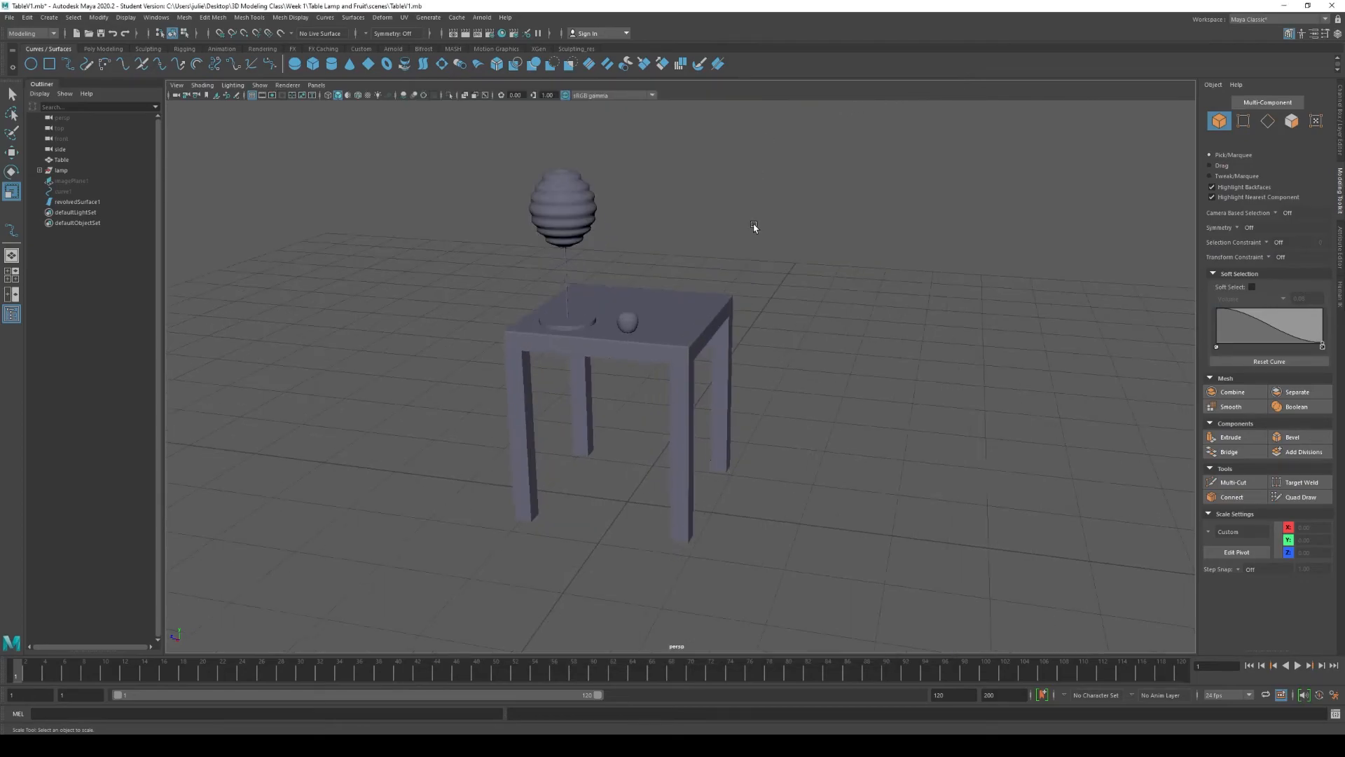
pyautogui.press('space')
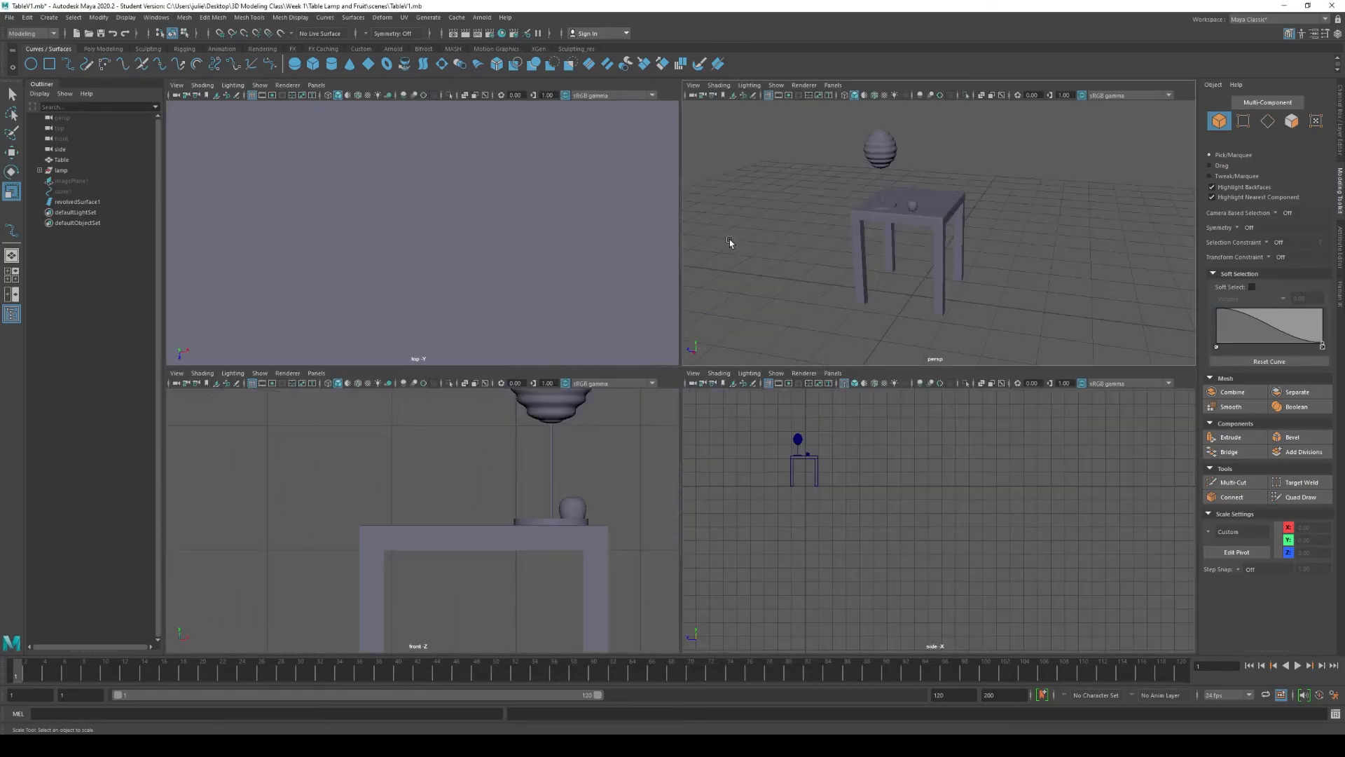
pyautogui.press('space')
pyautogui.scroll(-1, 652, 401)
pyautogui.scroll(2, 285, 184)
pyautogui.scroll(1, 285, 184)
pyautogui.keyDown('alt'); pyautogui.moveTo(430, 260); pyautogui.dragTo(567, 426, button='middle'); pyautogui.keyUp('alt')
pyautogui.scroll(7, 730, 510)
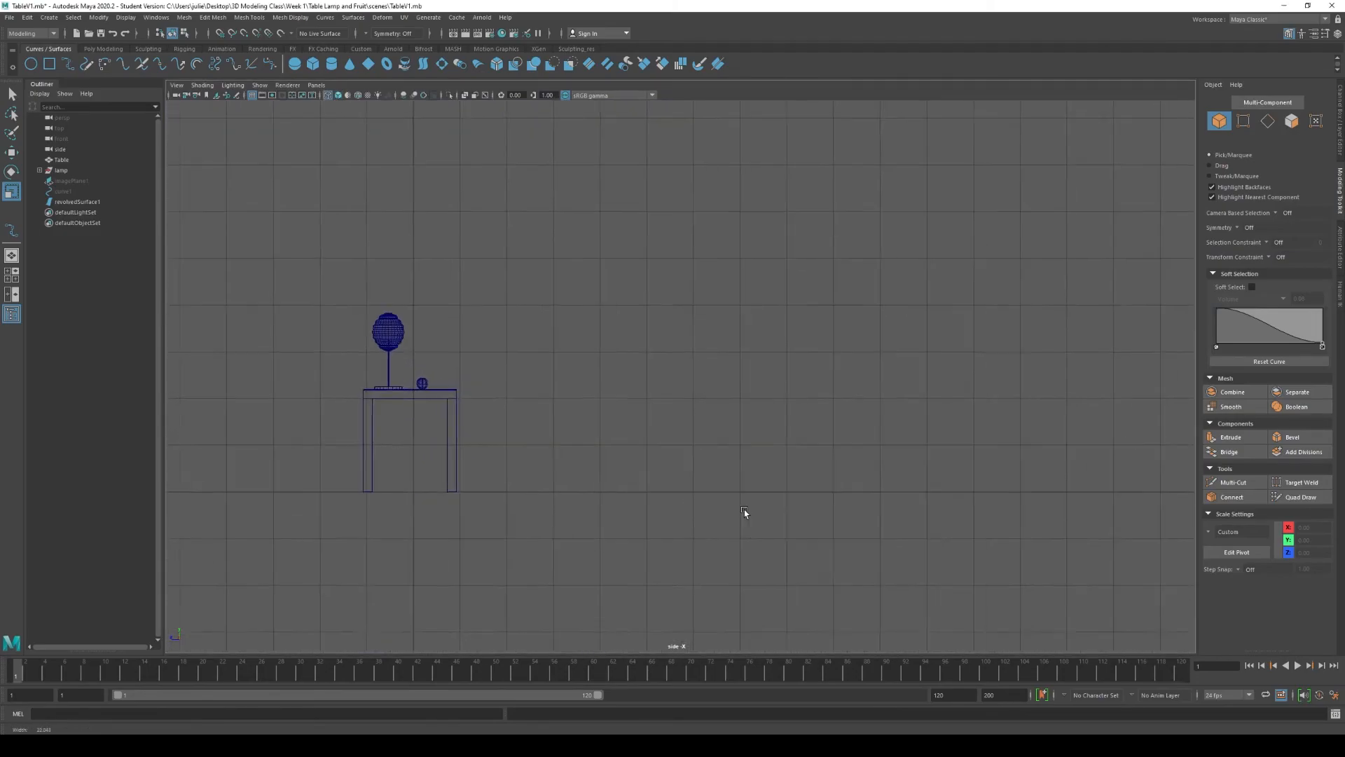
pyautogui.click(177, 85)
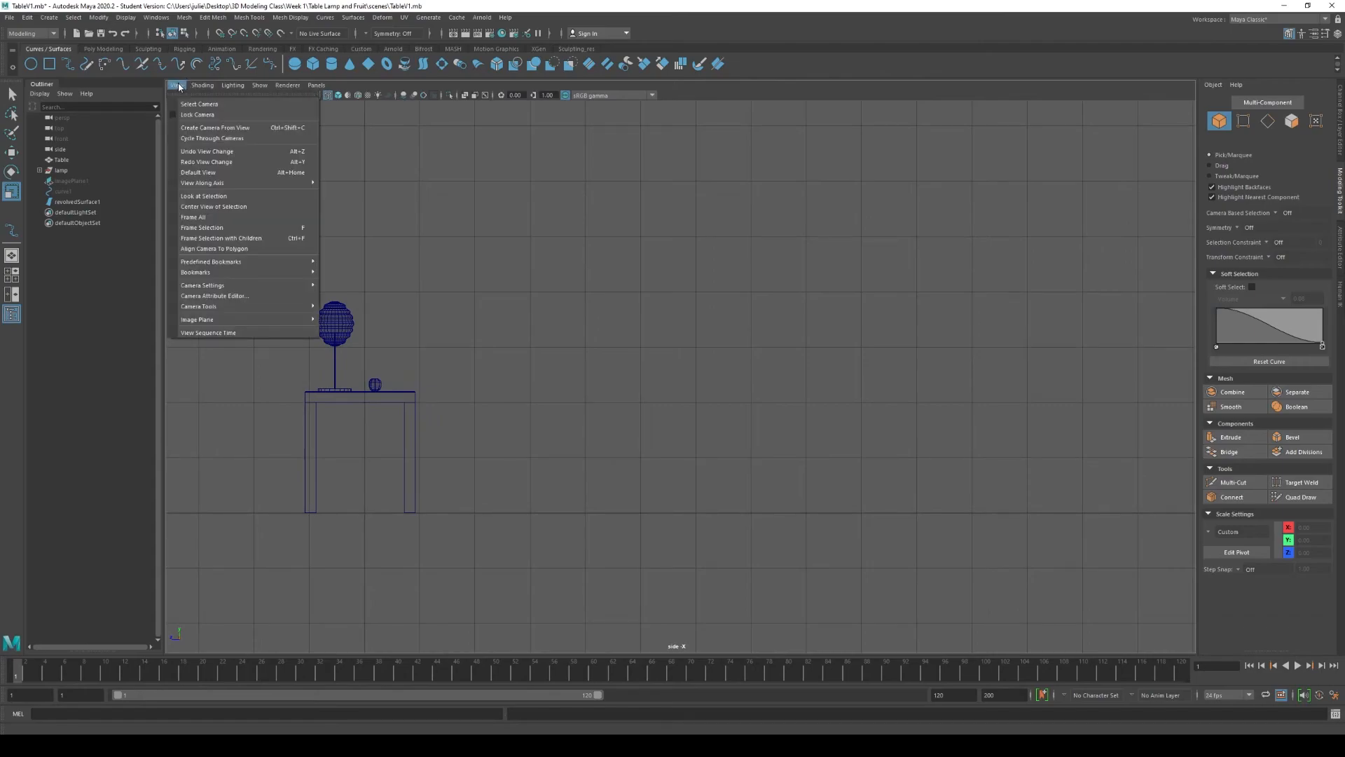
pyautogui.moveTo(309, 319)
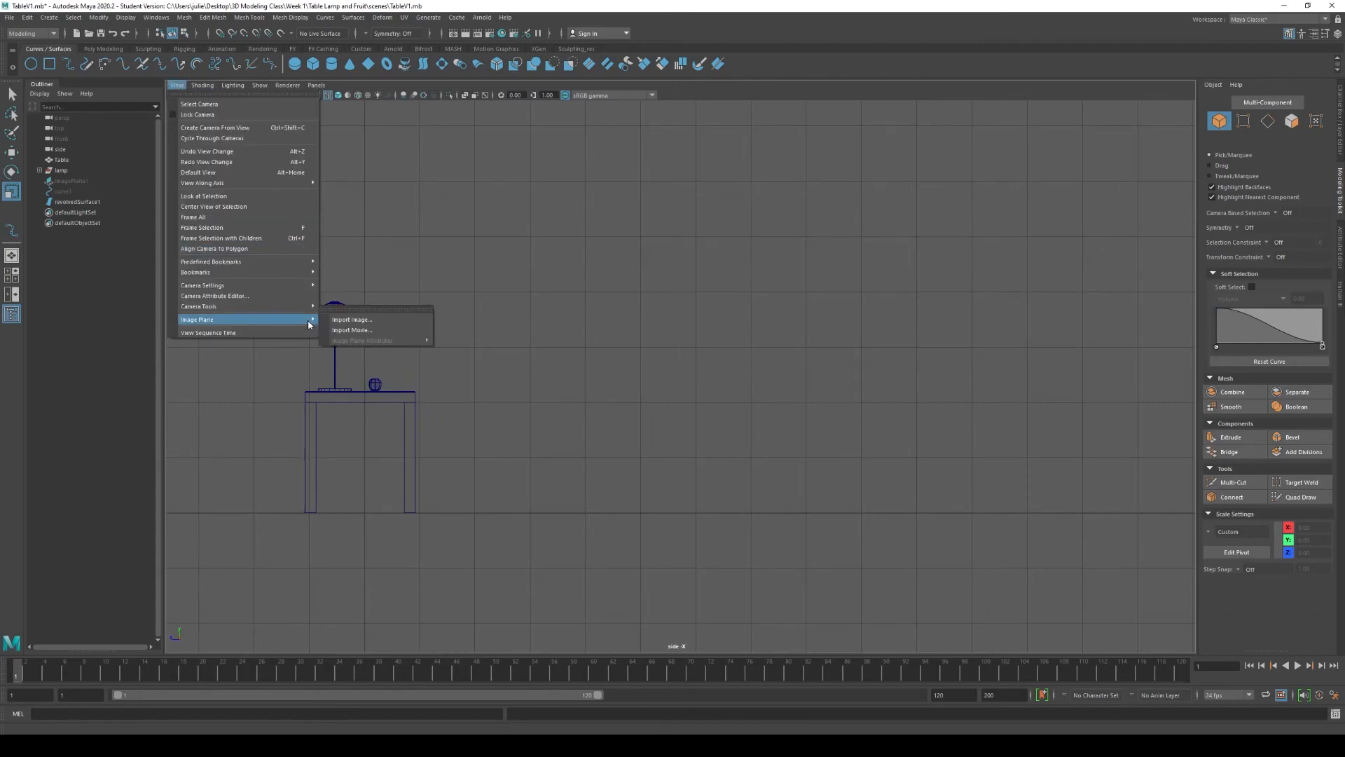
pyautogui.click(363, 319)
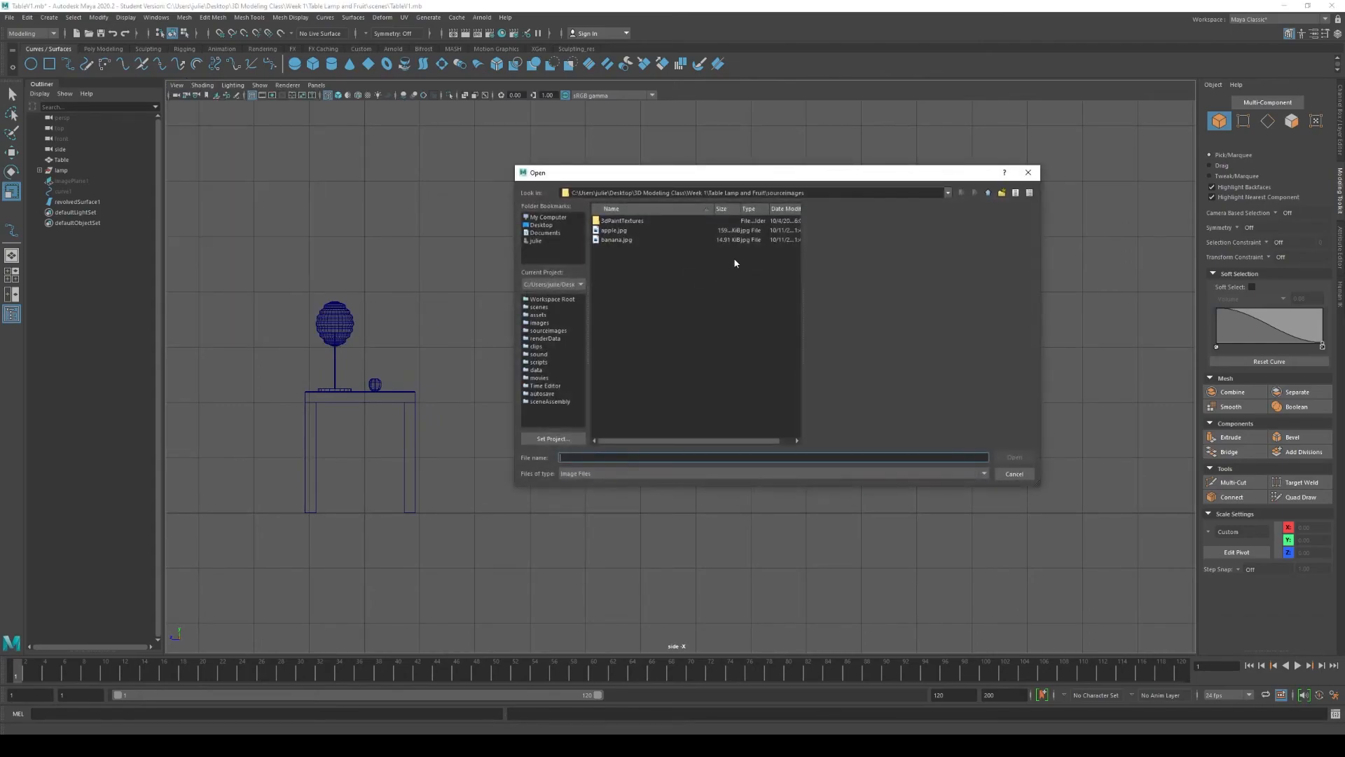
pyautogui.click(617, 240)
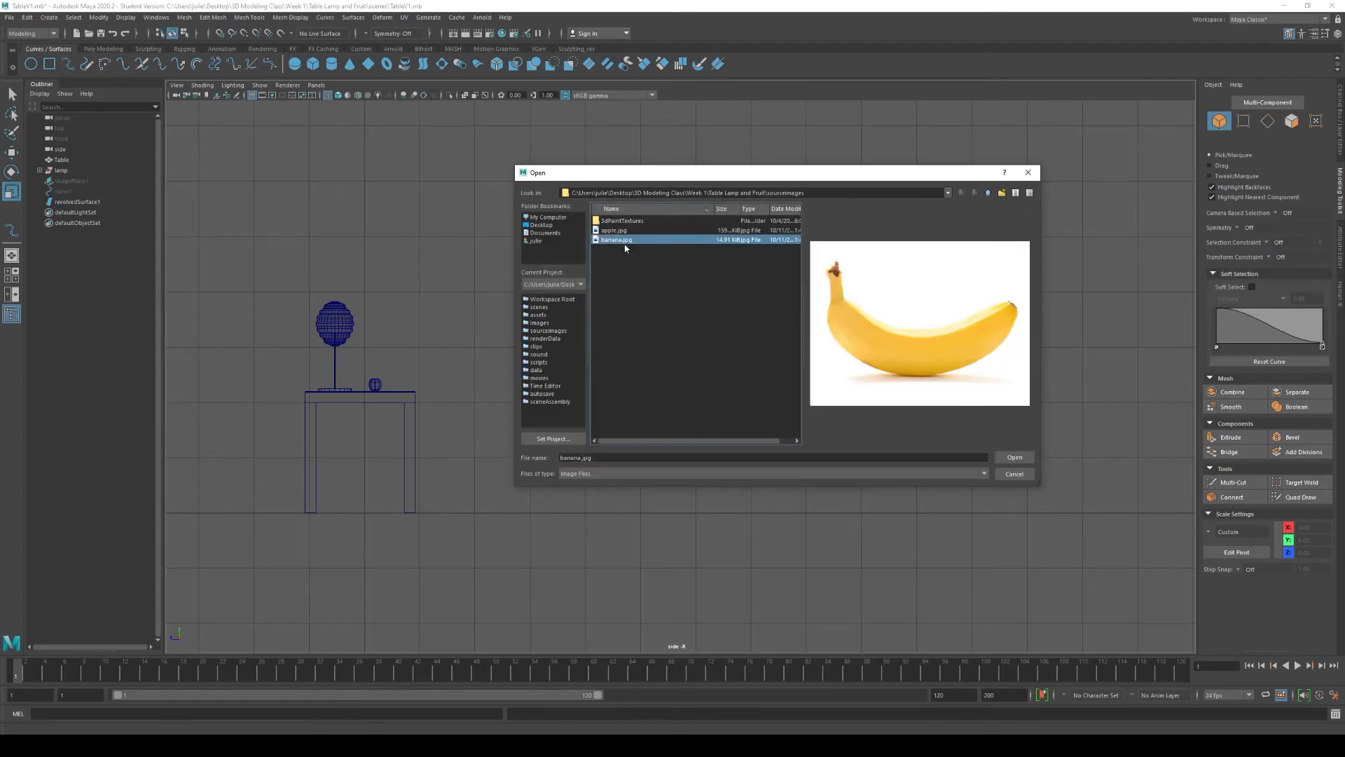
pyautogui.click(1014, 457)
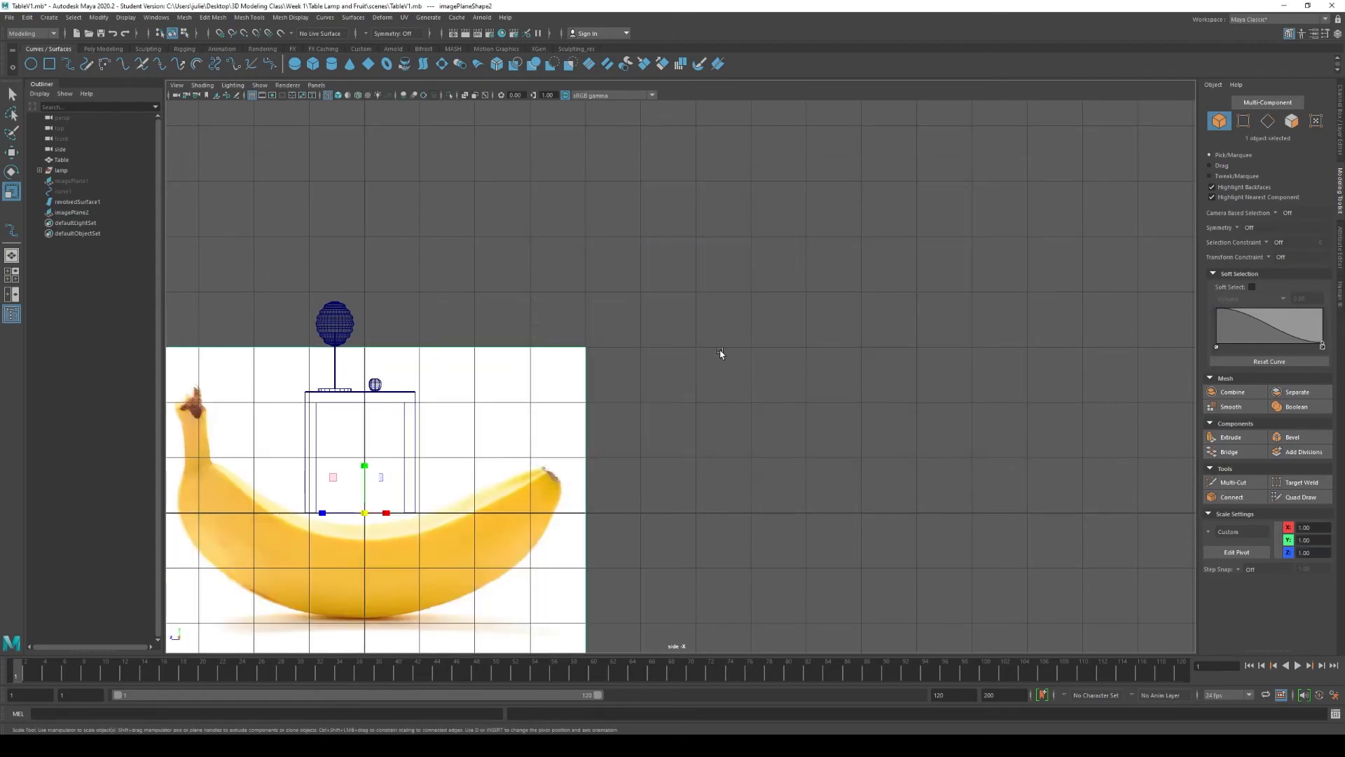
pyautogui.scroll(-2, 708, 366)
pyautogui.scroll(2, 674, 371)
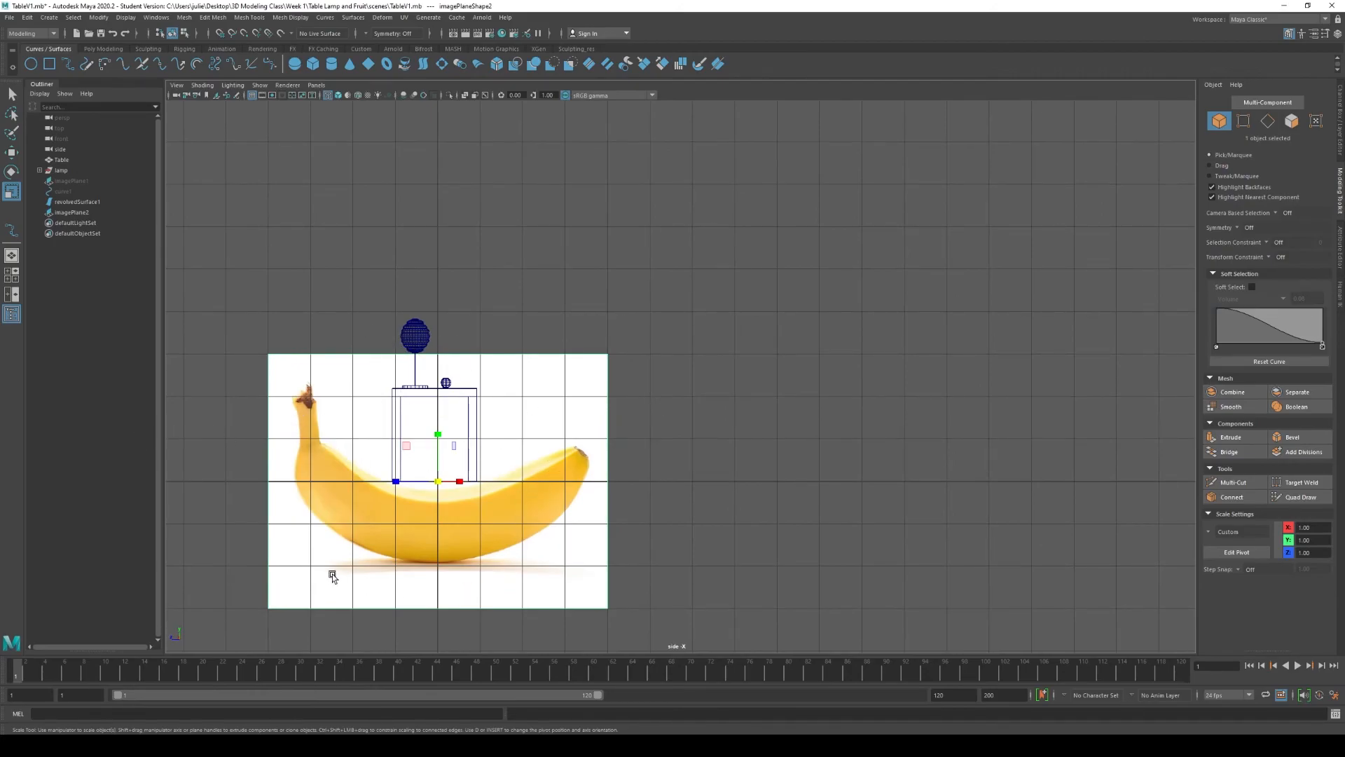
pyautogui.scroll(1, 346, 580)
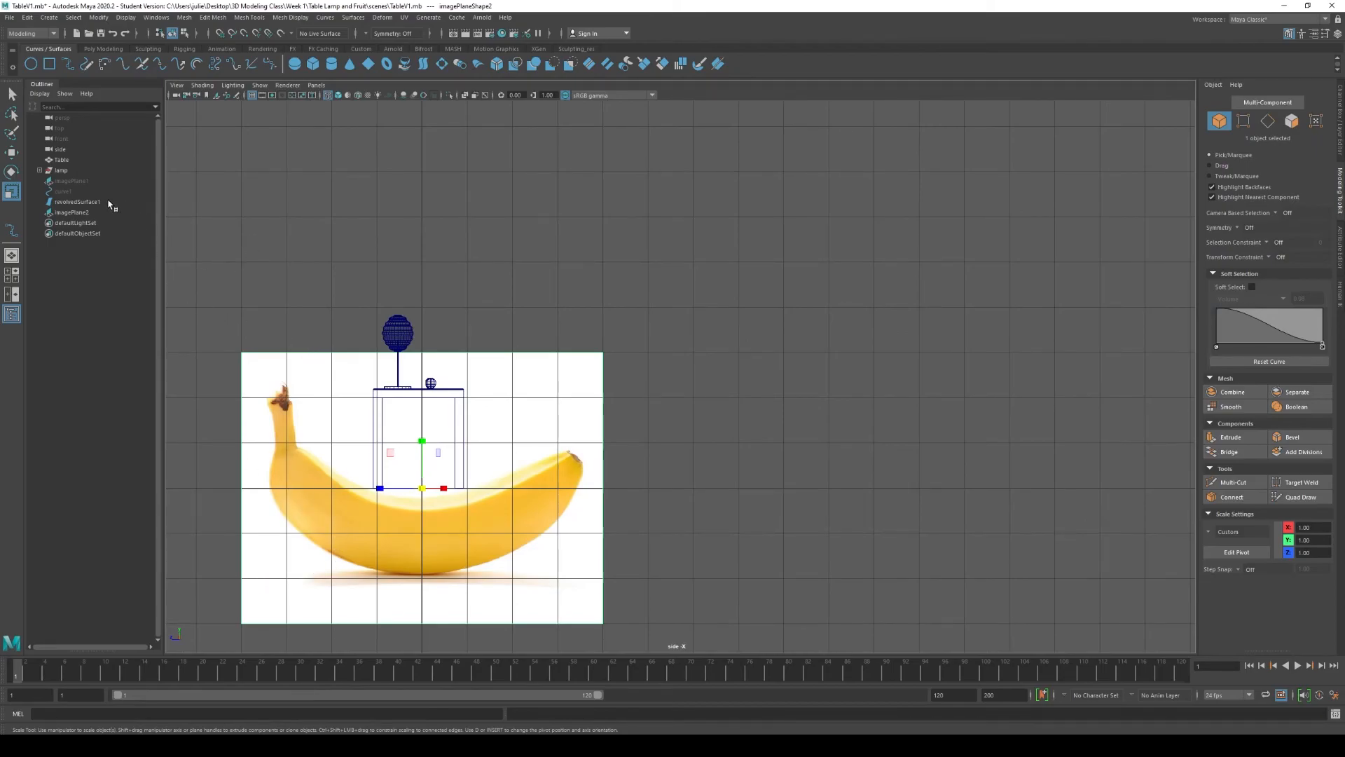
# - Create a display layer from the lamp group
pyautogui.click(1339, 130)
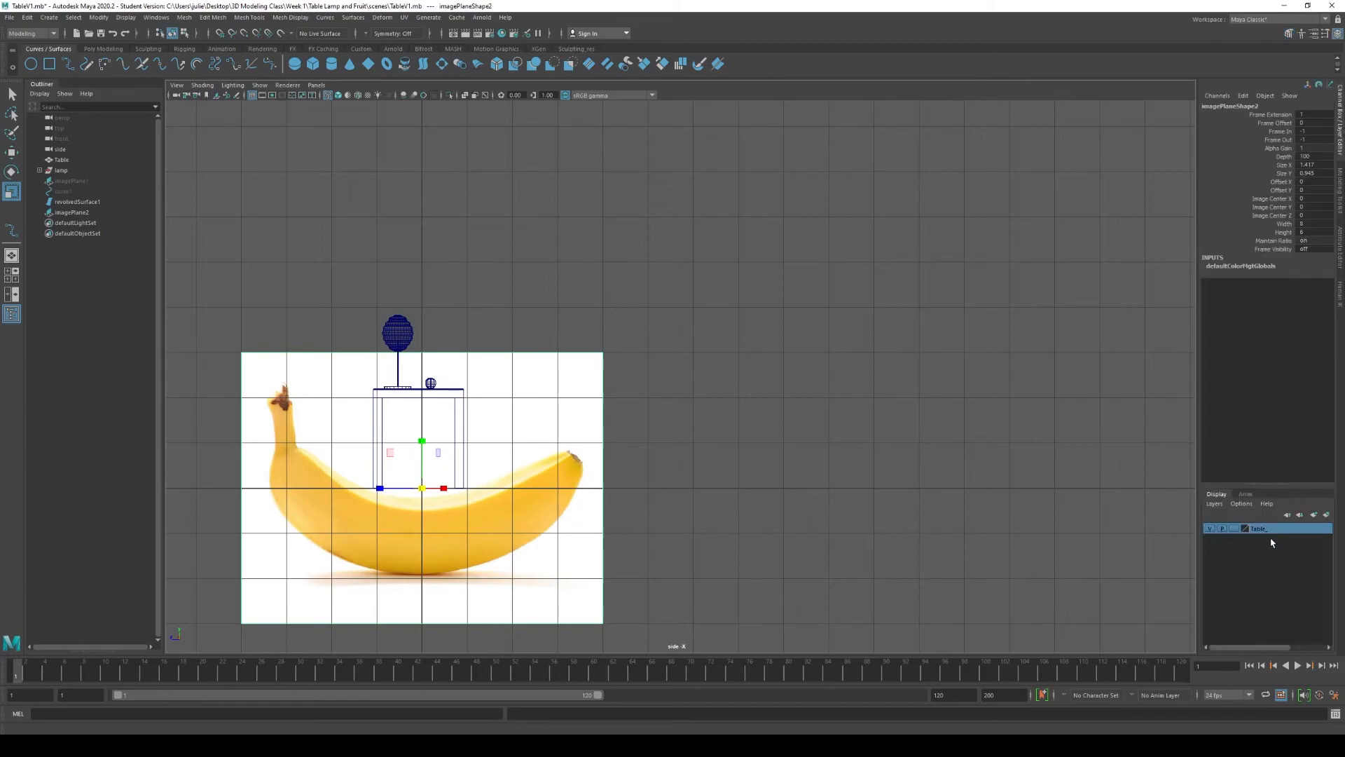
pyautogui.click(62, 171)
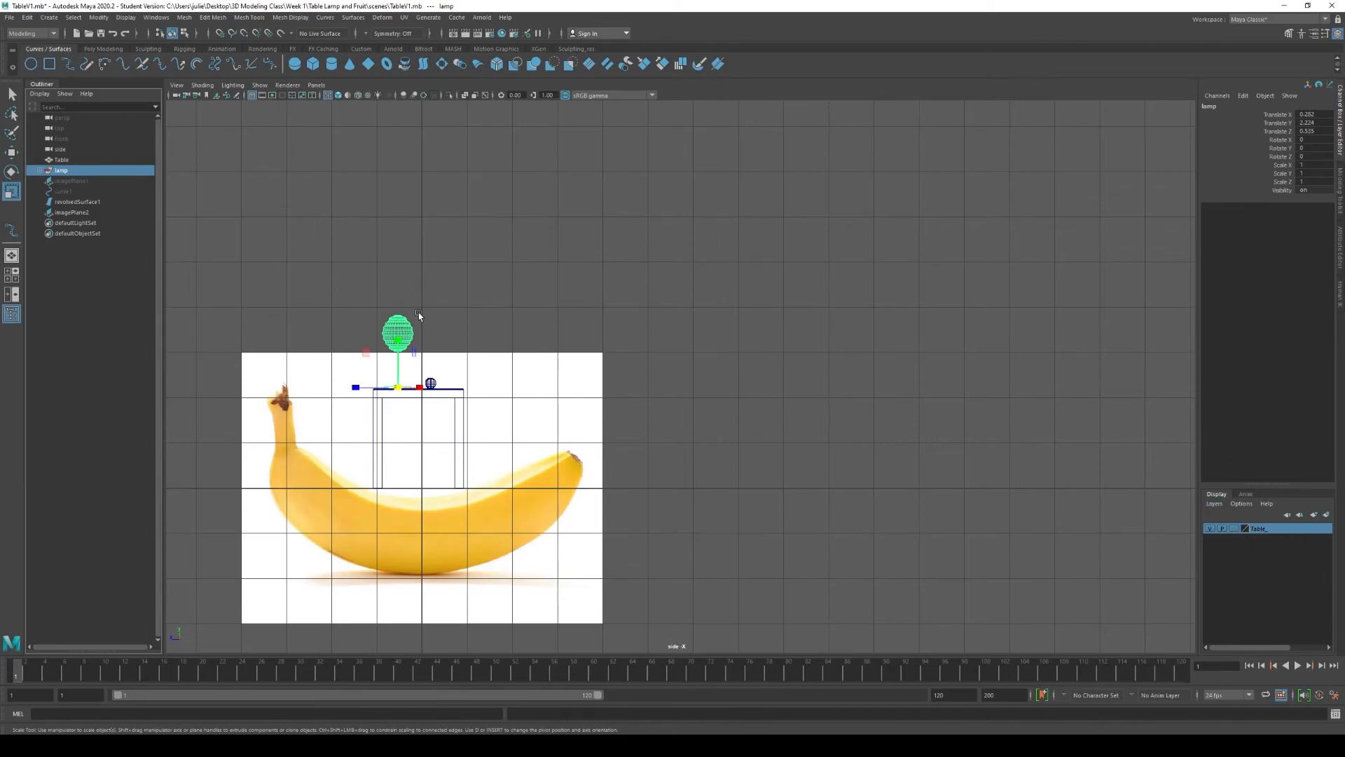
pyautogui.click(1214, 503)
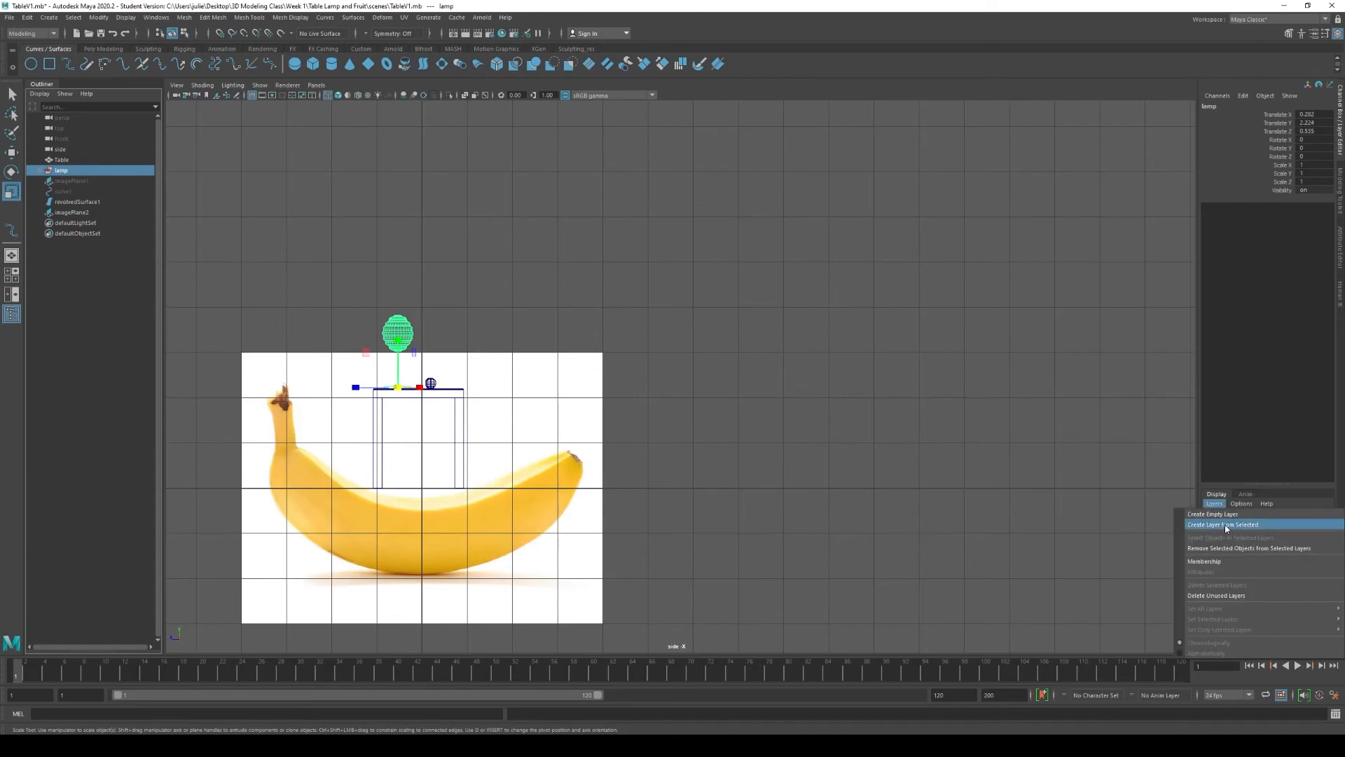
pyautogui.click(1226, 525)
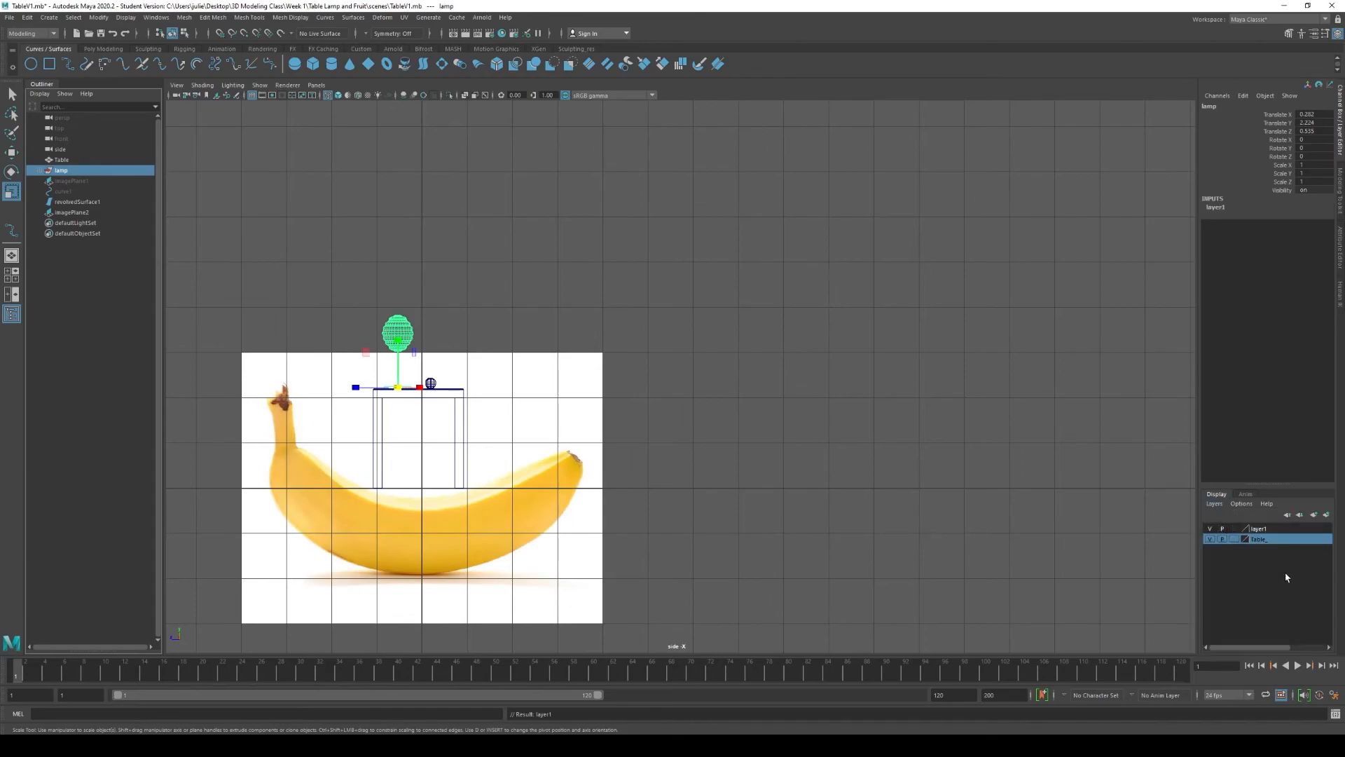
pyautogui.click(1263, 529)
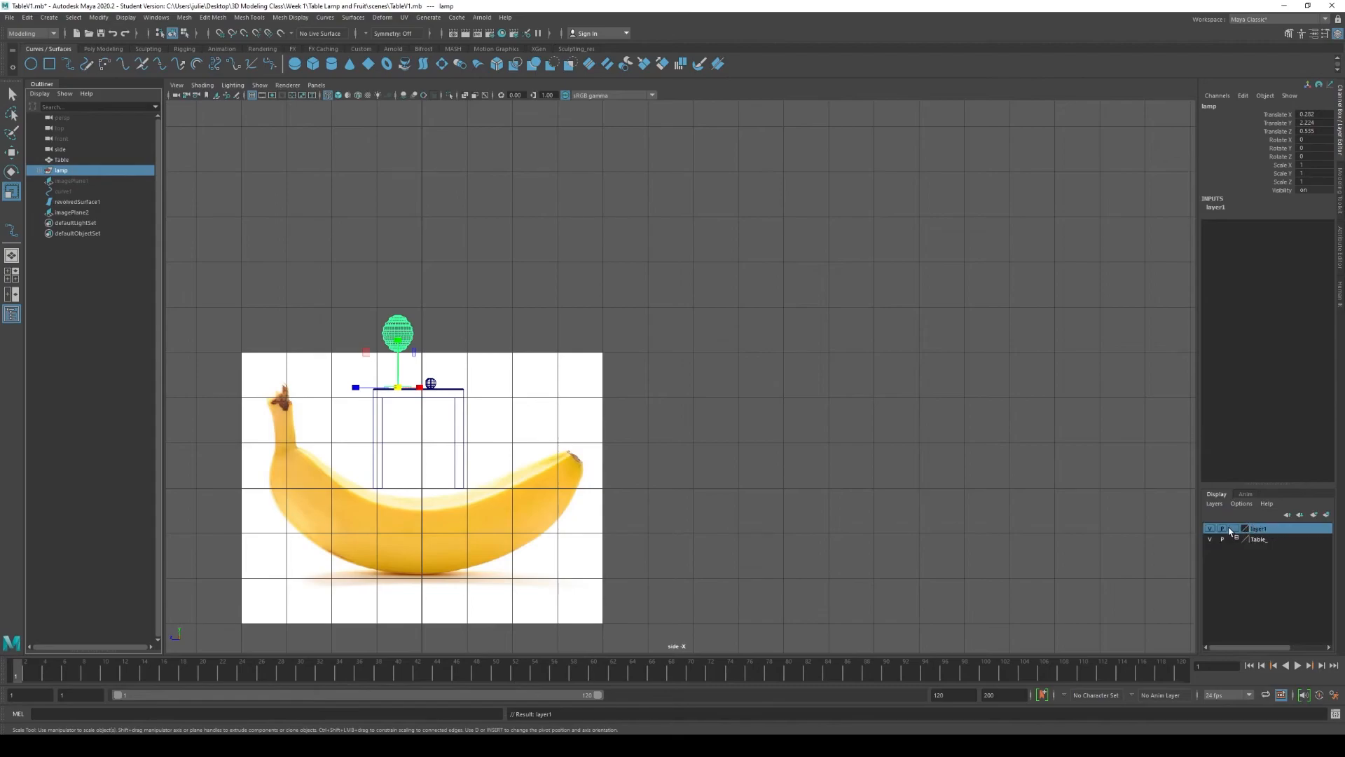
pyautogui.click(1211, 529)
pyautogui.click(1213, 529)
# - Name the lamp's new display layer lamp_ and hide both the lamp_ and Table_ layers
pyautogui.doubleClick(1262, 529)
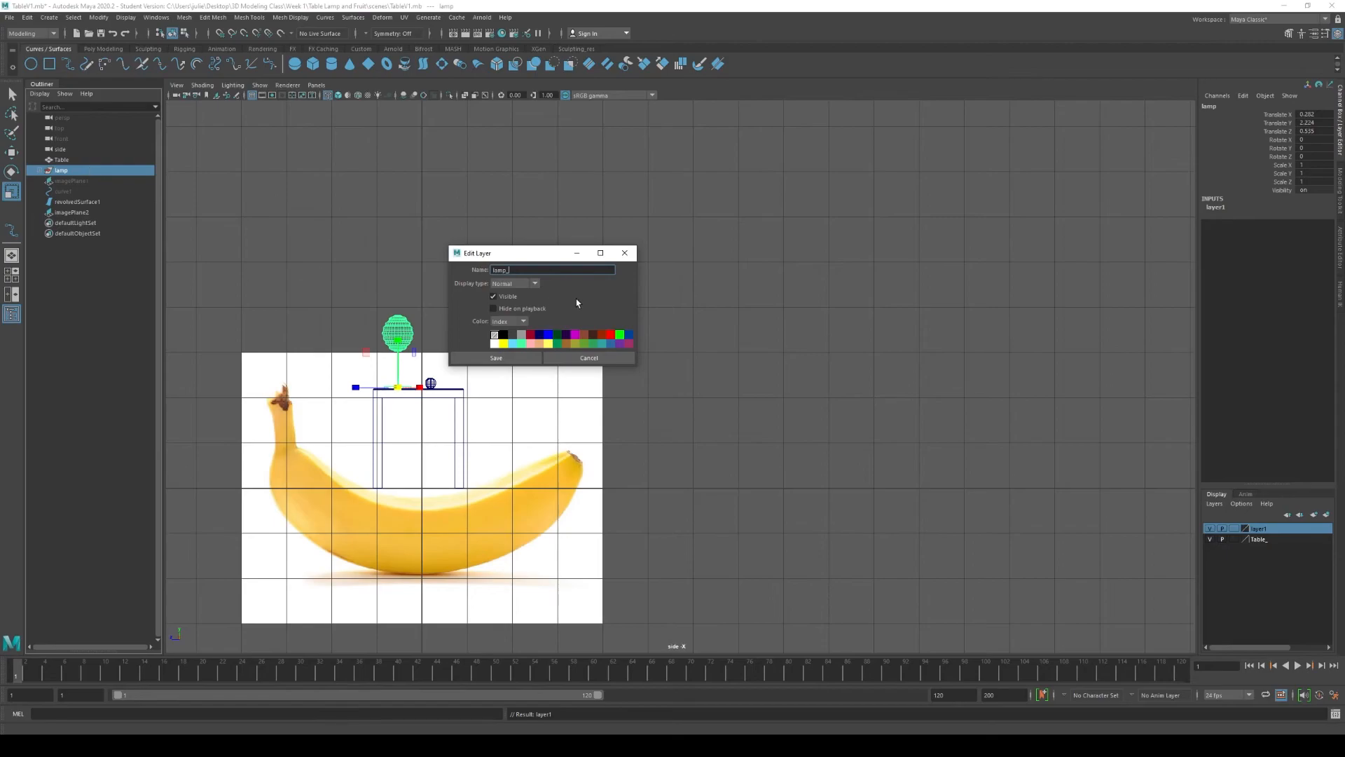
pyautogui.click(507, 359)
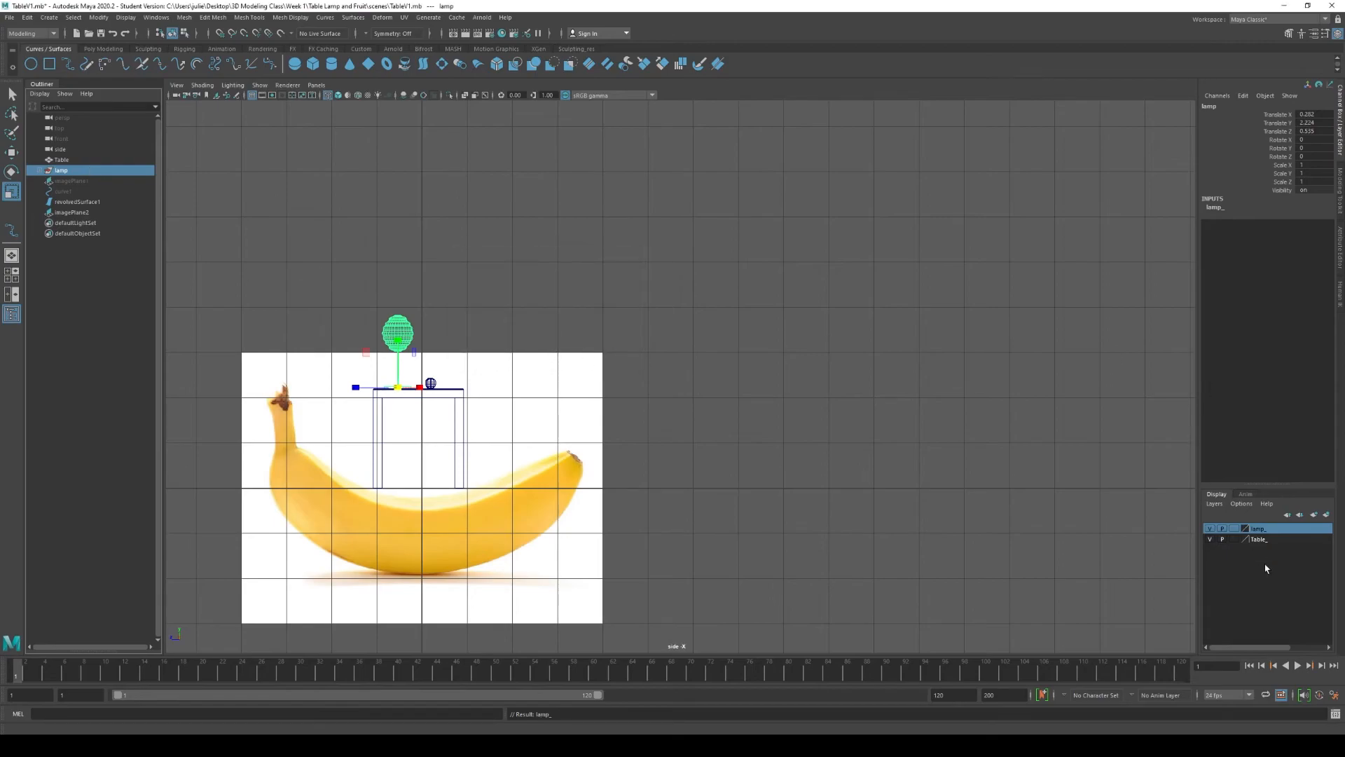
pyautogui.click(1209, 527)
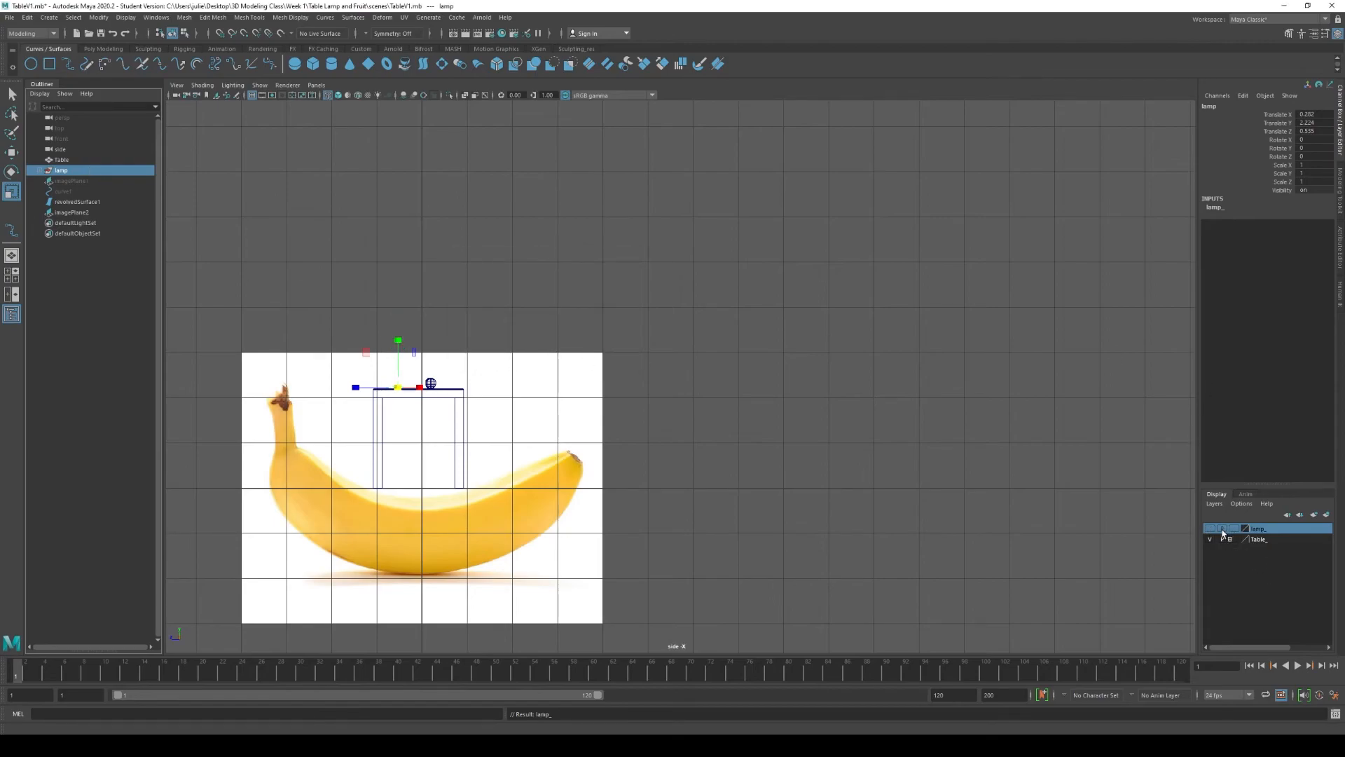
pyautogui.click(1209, 539)
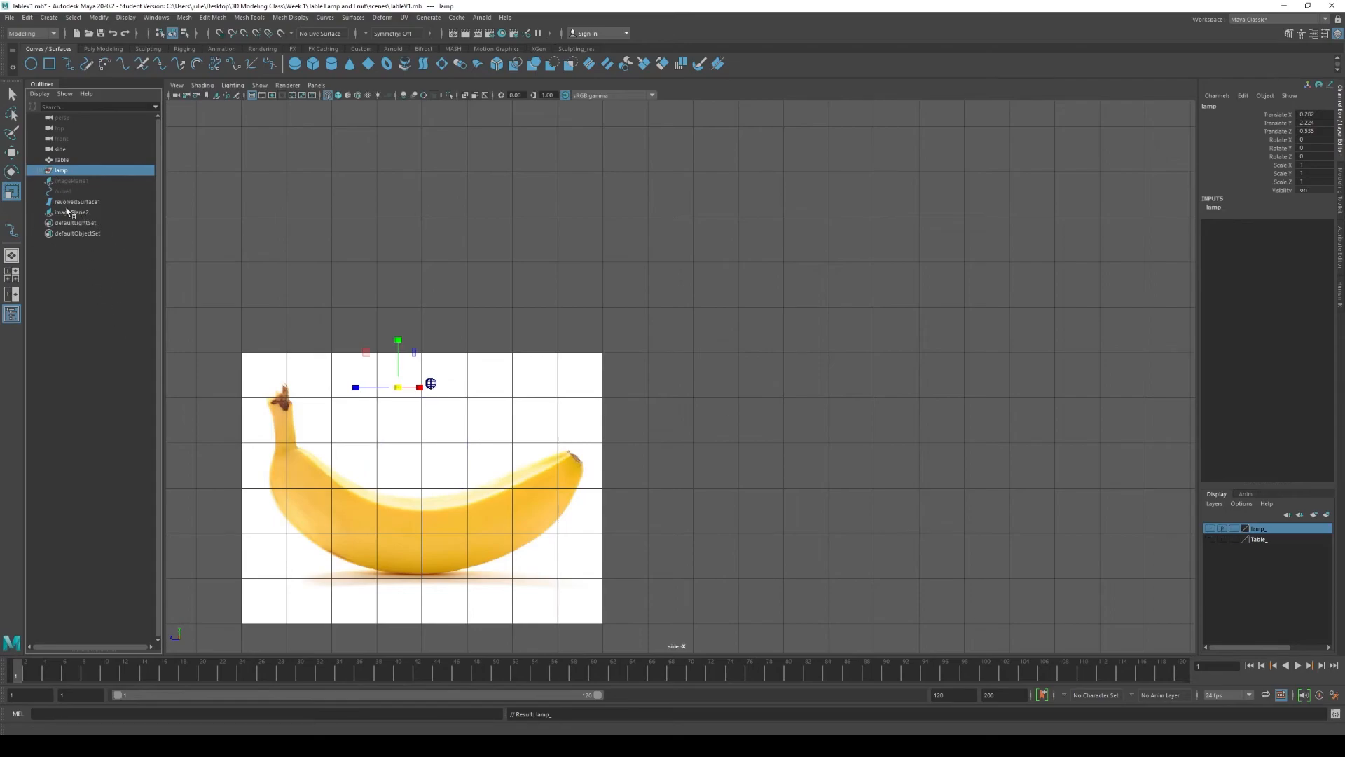
# - Create a display layer from the small revolved apple surface and name the layer apple_
pyautogui.click(435, 387)
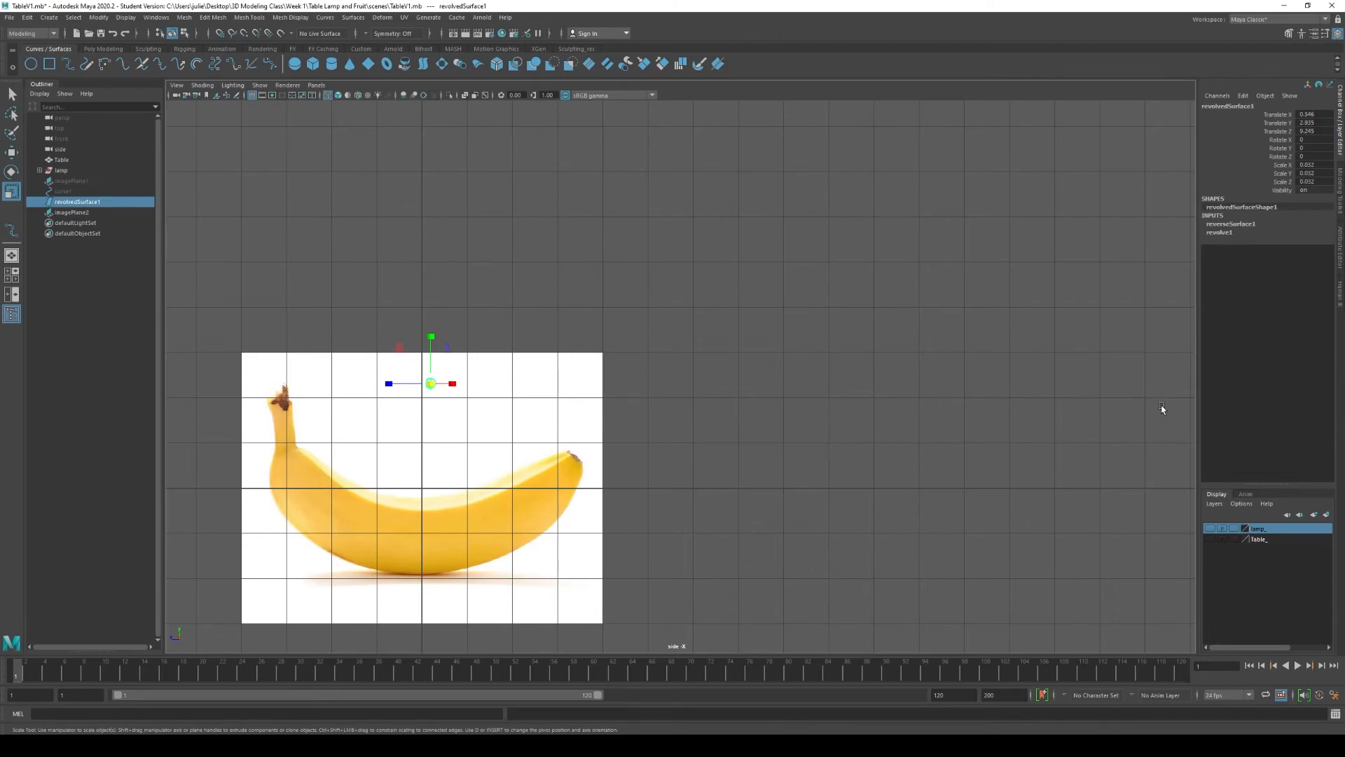
pyautogui.click(1215, 504)
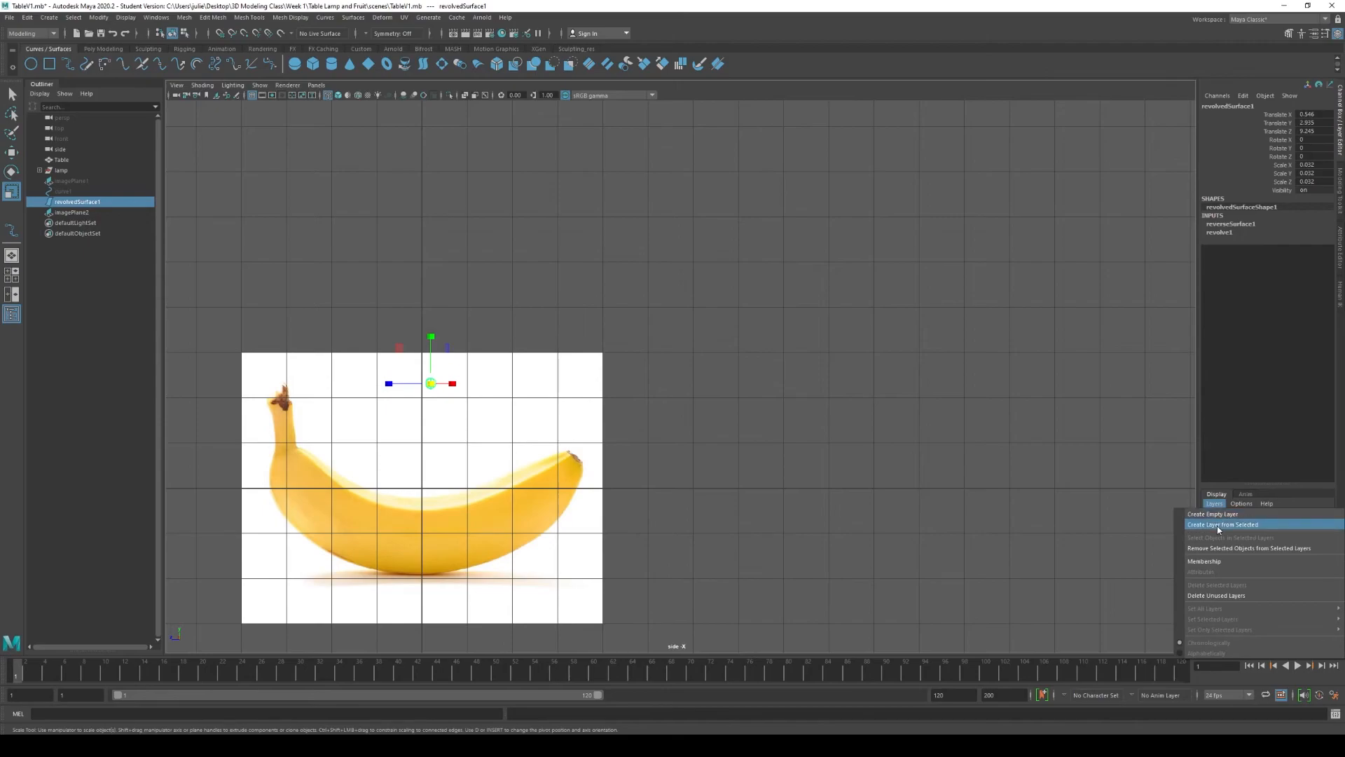
pyautogui.click(1217, 526)
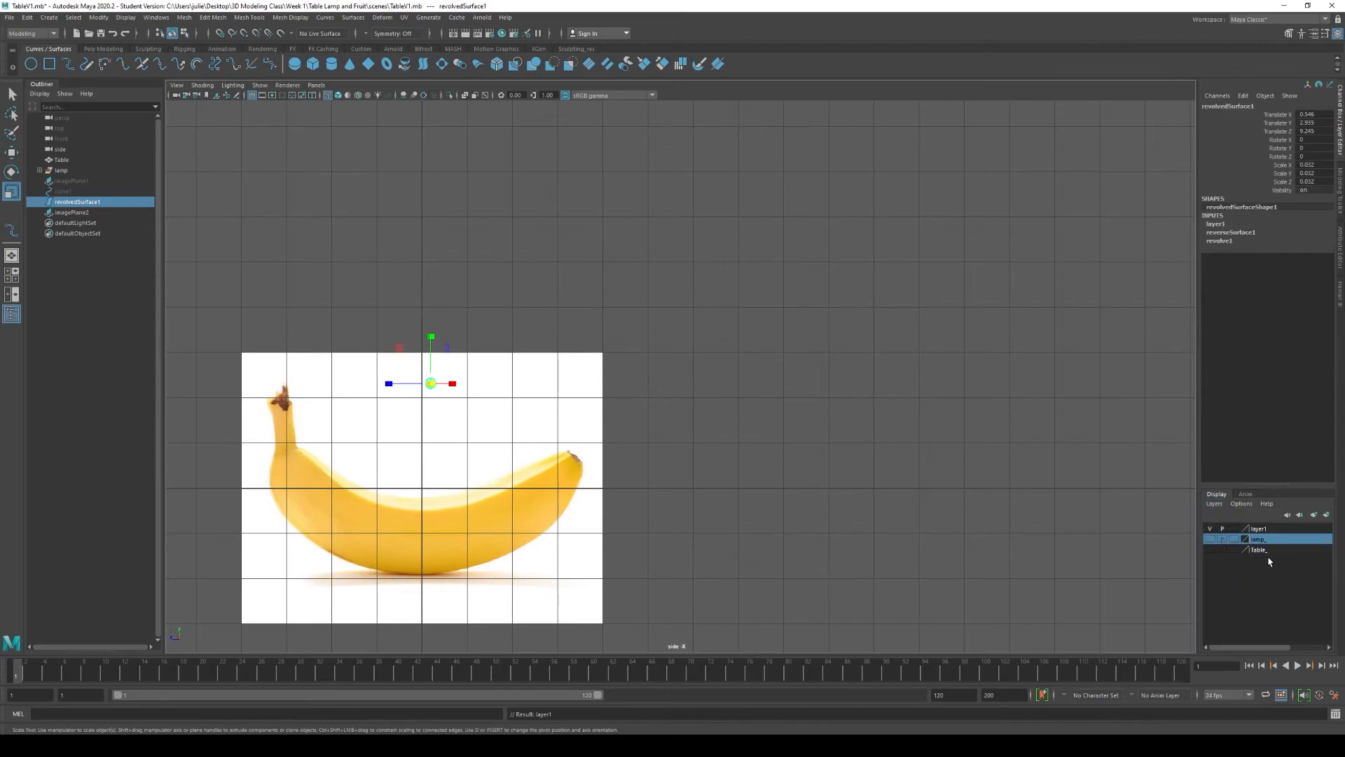
pyautogui.click(1265, 529)
pyautogui.doubleClick(1263, 531)
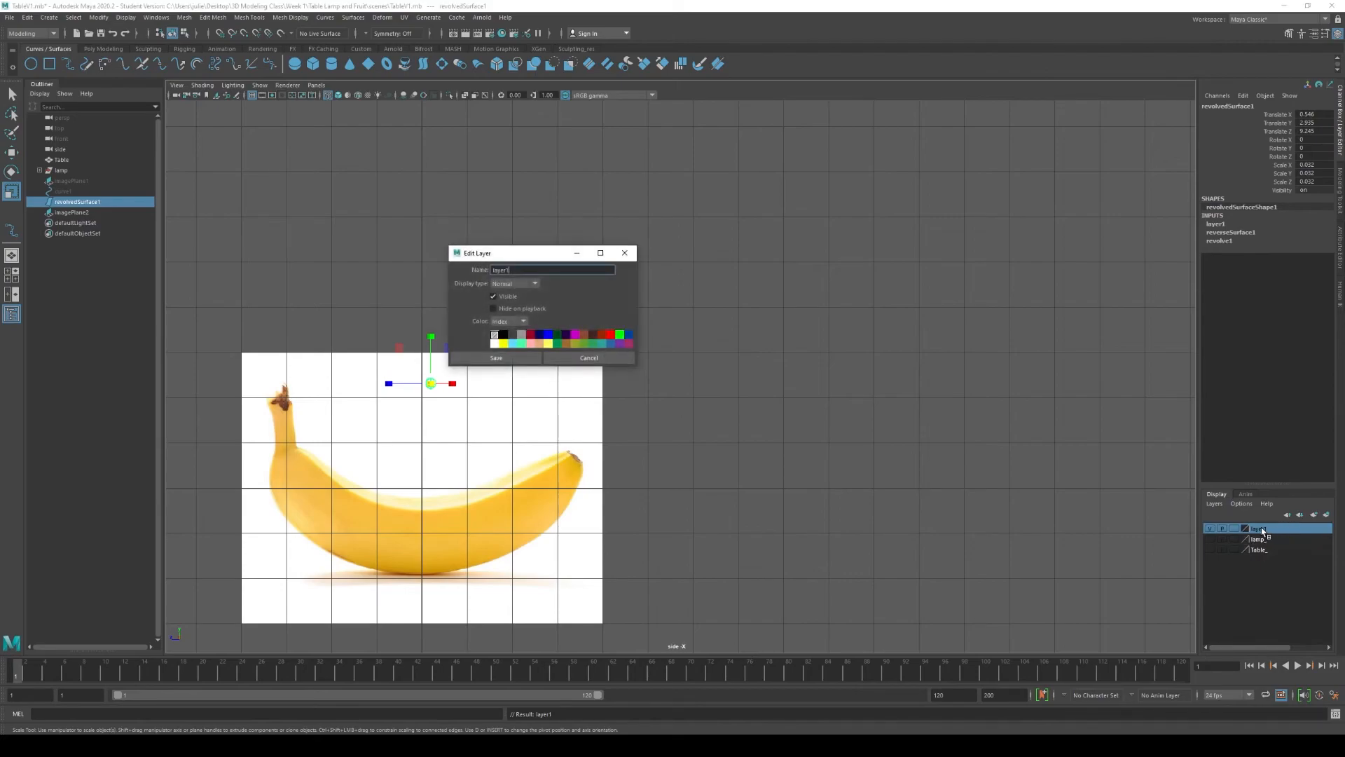
pyautogui.doubleClick(525, 273)
pyautogui.click(494, 358)
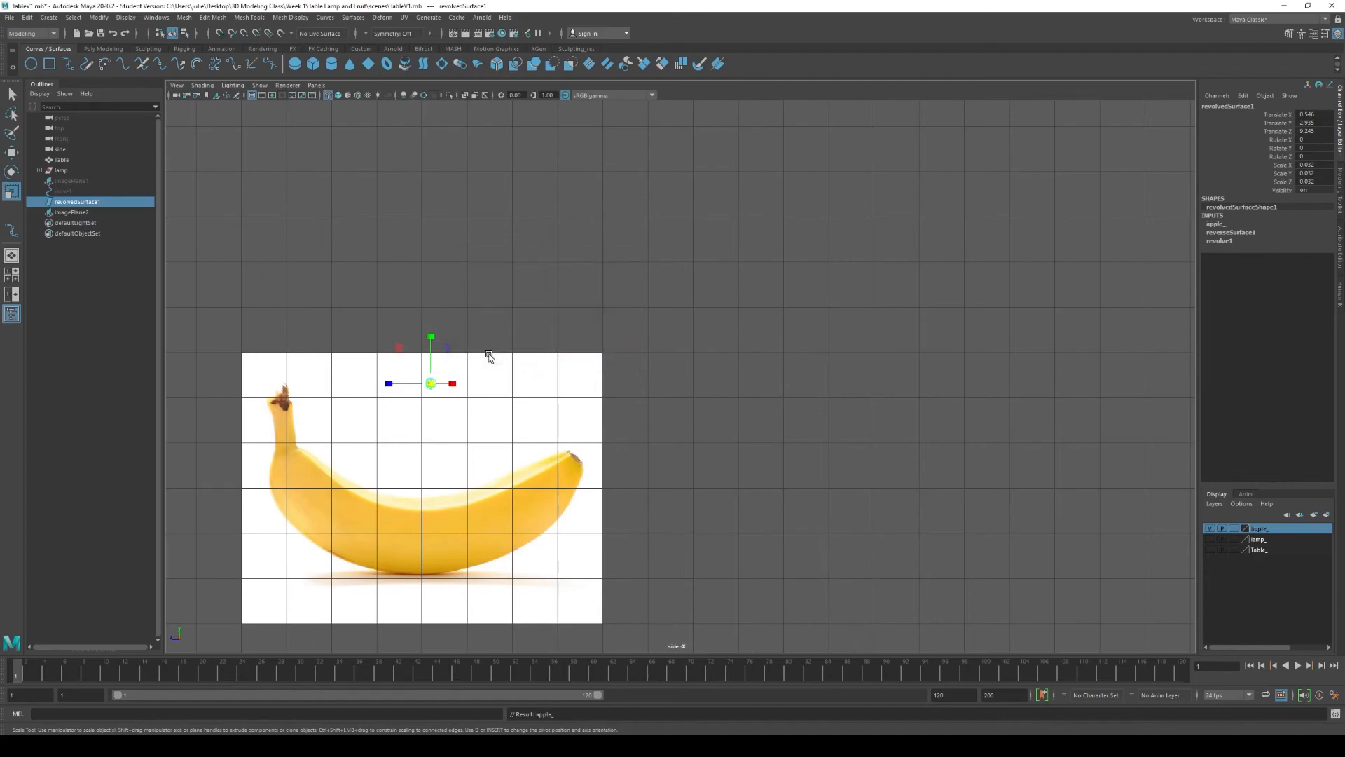
# - Rename the revolvedSurface1 object to apple and hide the apple_ layer
pyautogui.doubleClick(78, 202)
pyautogui.write('apple')
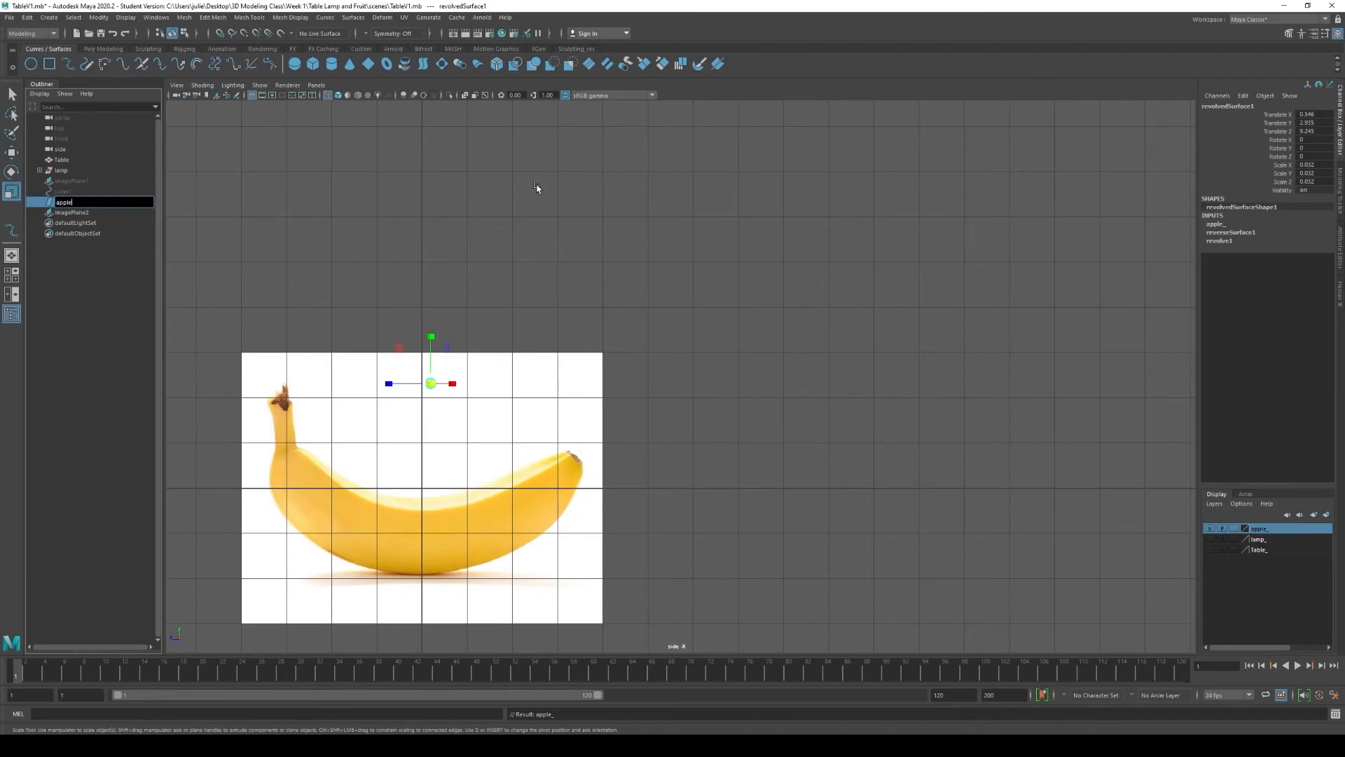
pyautogui.click(137, 301)
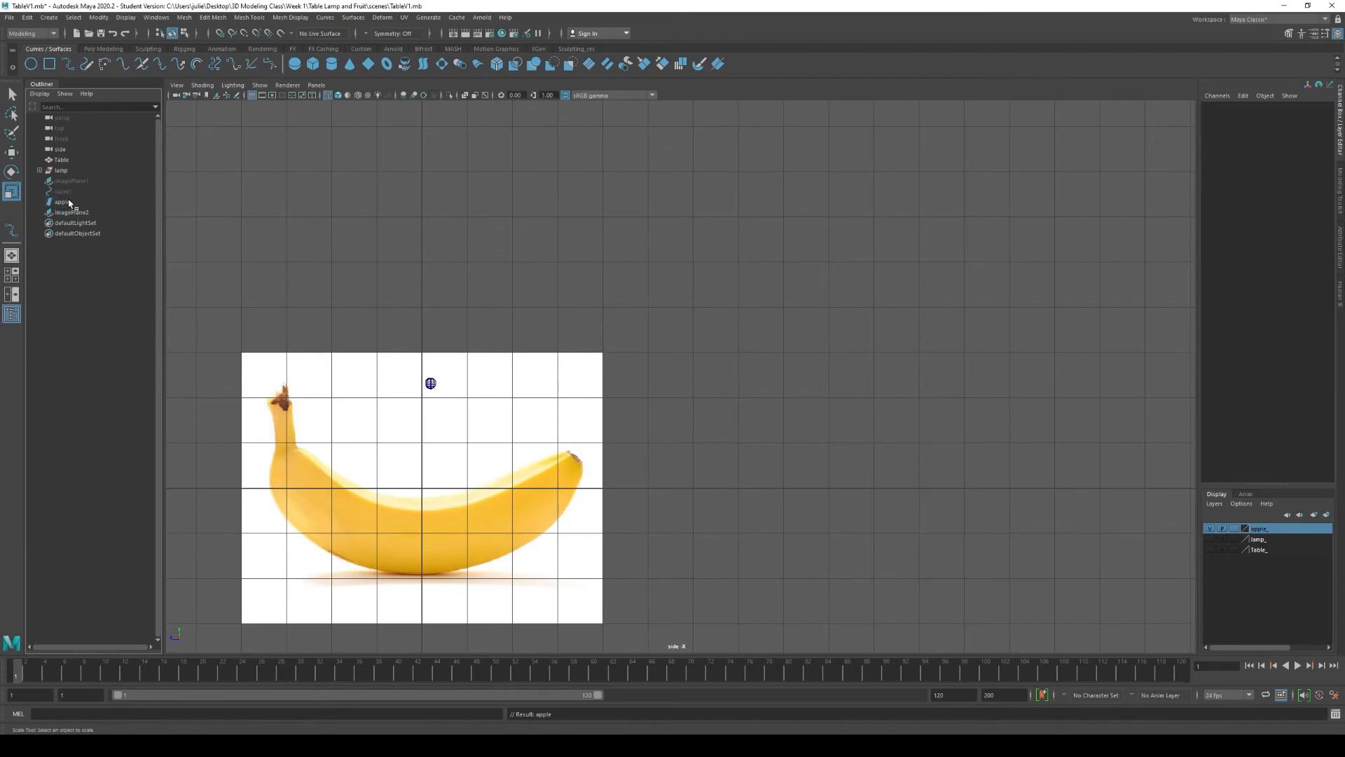
pyautogui.click(1211, 529)
# - Select the banana image plane and examine its placement in the side and perspective views
pyautogui.keyDown('alt'); pyautogui.moveTo(426, 405); pyautogui.dragTo(537, 265, button='middle'); pyautogui.keyUp('alt')
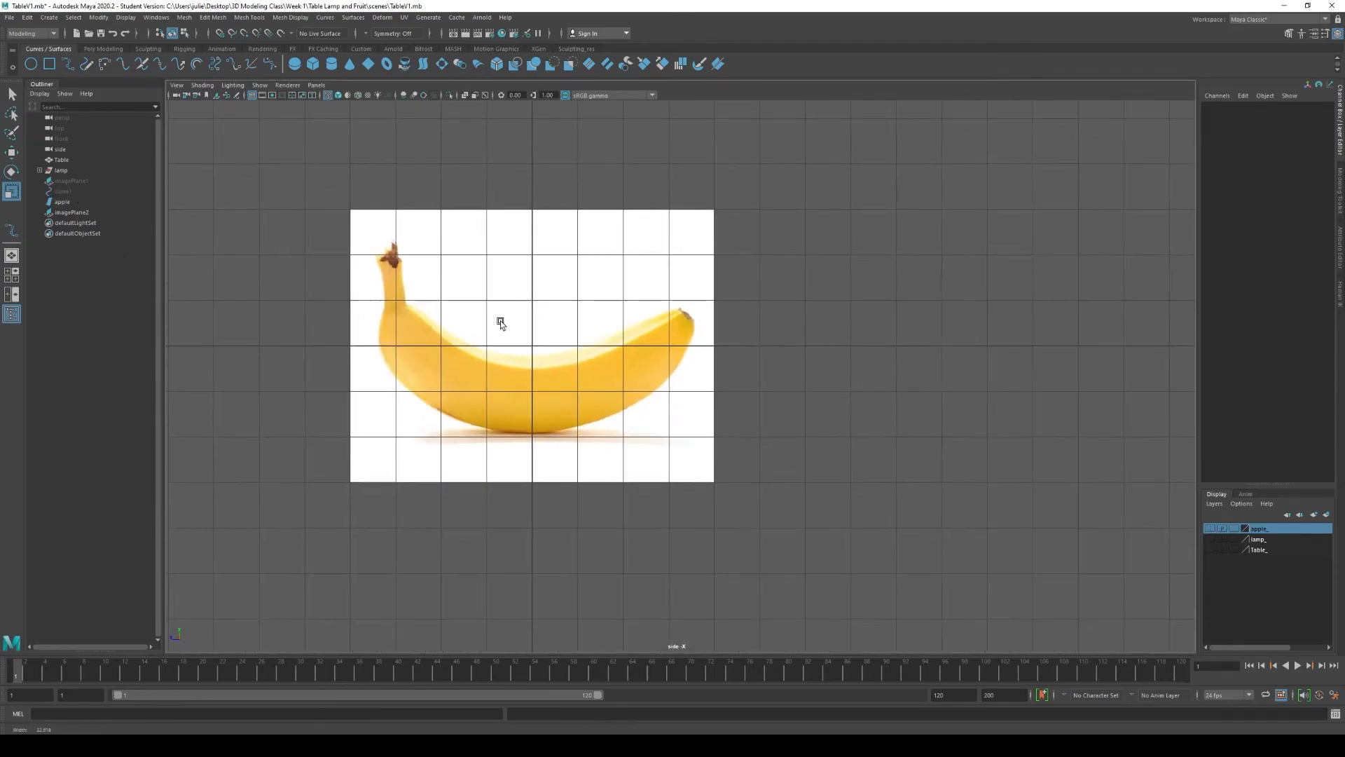
pyautogui.keyDown('alt'); pyautogui.moveTo(502, 315); pyautogui.dragTo(603, 474, button='right'); pyautogui.keyUp('alt')
pyautogui.click(581, 423)
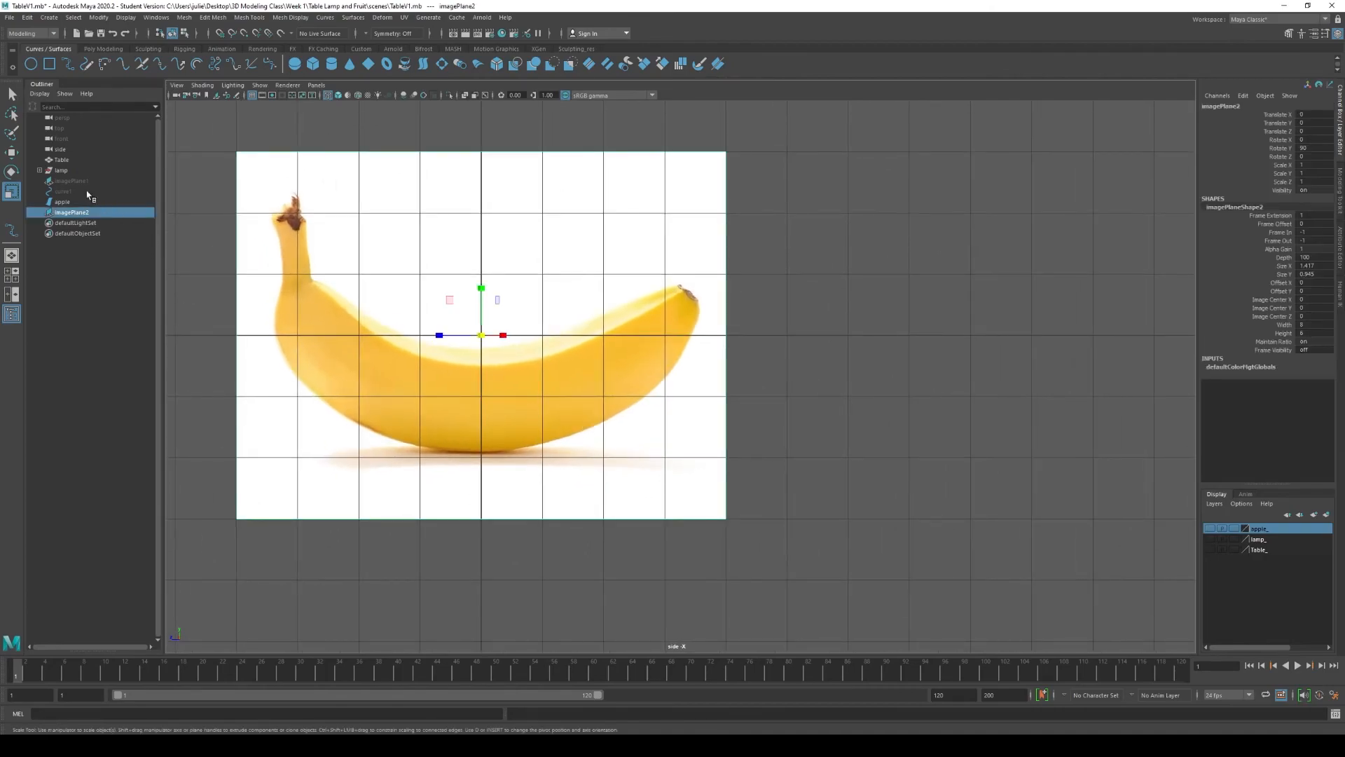
pyautogui.moveTo(75, 218)
pyautogui.mouseDown()
pyautogui.moveTo(68, 175)
pyautogui.moveTo(82, 185)
pyautogui.moveTo(69, 219)
pyautogui.mouseUp()
pyautogui.keyDown('alt'); pyautogui.moveTo(517, 316); pyautogui.dragTo(596, 353, button='middle'); pyautogui.keyUp('alt')
pyautogui.keyDown('alt'); pyautogui.moveTo(595, 352); pyautogui.dragTo(637, 385, button='right'); pyautogui.keyUp('alt')
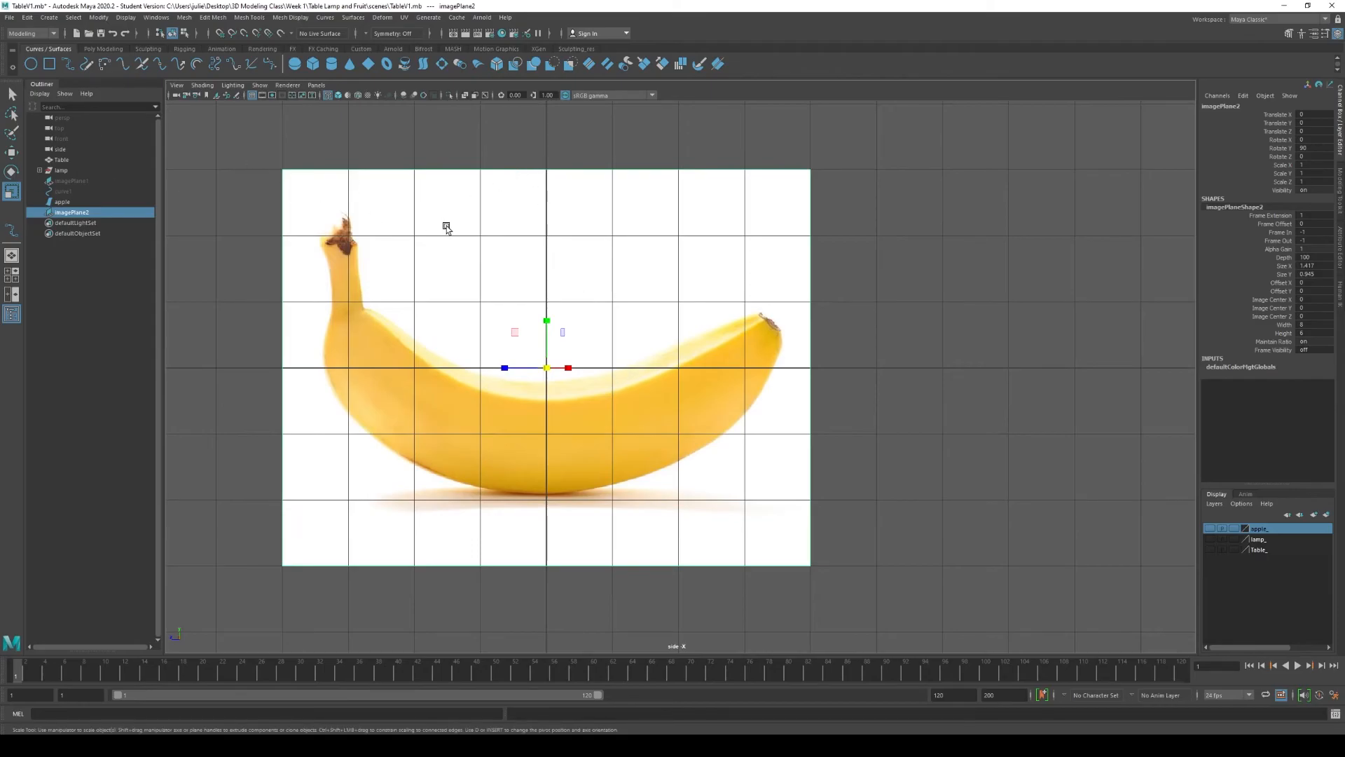
pyautogui.press('space')
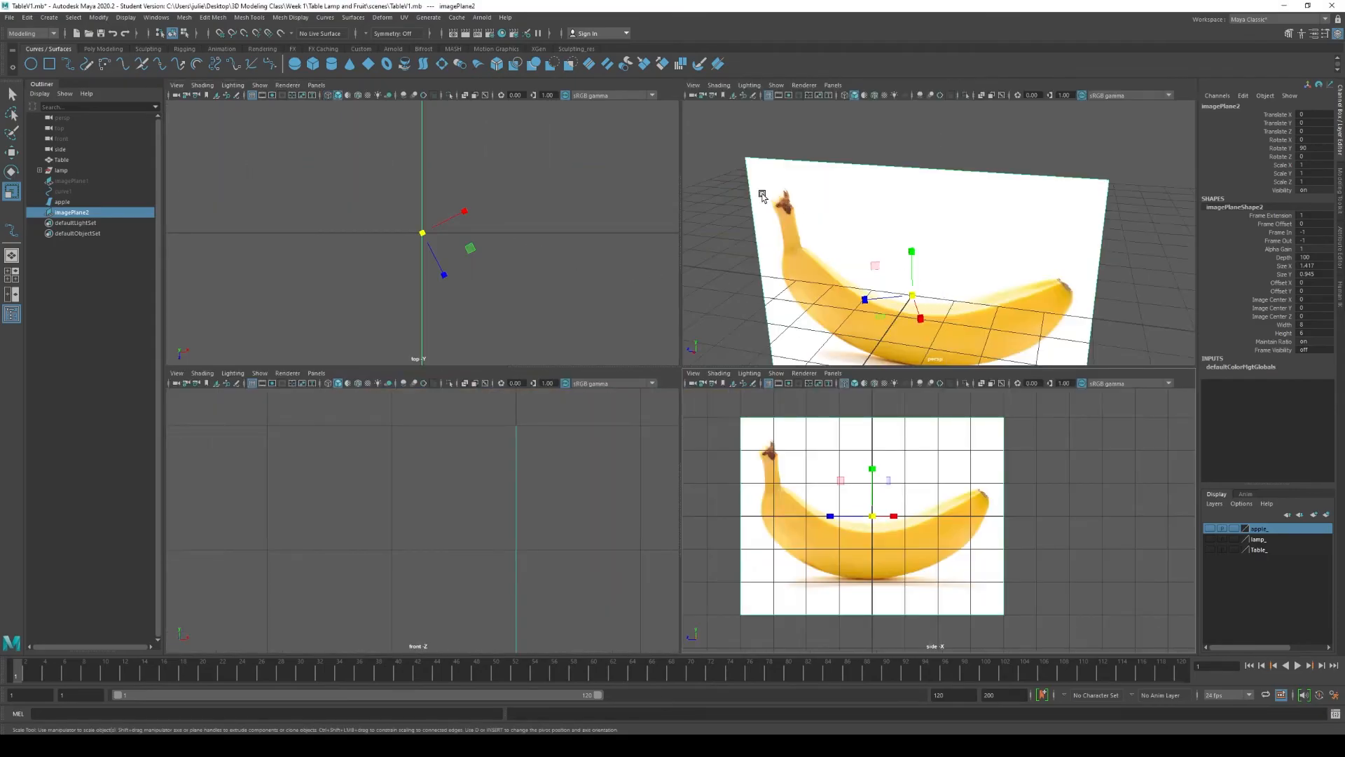
pyautogui.press('space')
pyautogui.scroll(-2, 721, 204)
pyautogui.keyDown('alt'); pyautogui.moveTo(862, 324); pyautogui.dragTo(694, 378); pyautogui.keyUp('alt')
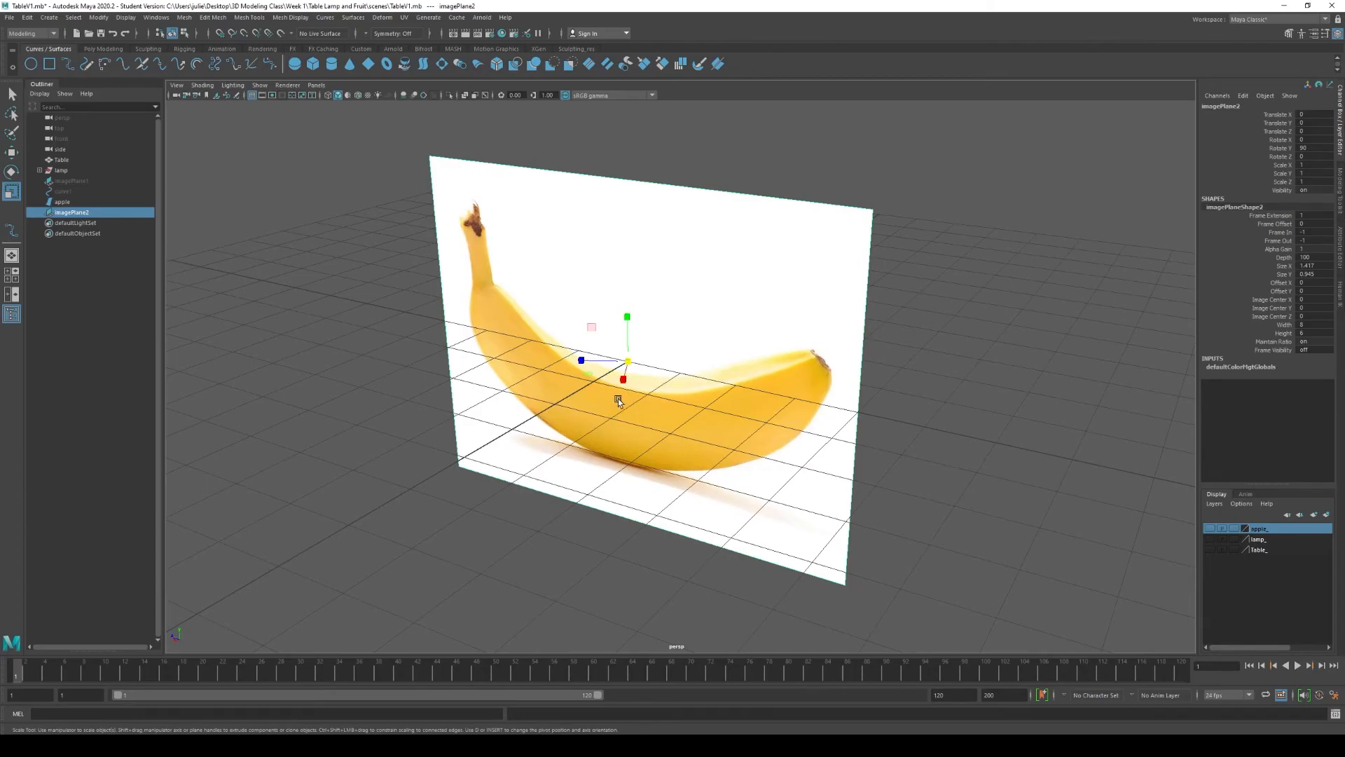
# - Create a default polygon cube at the origin in front of the banana reference and ready it for moving
pyautogui.click(112, 49)
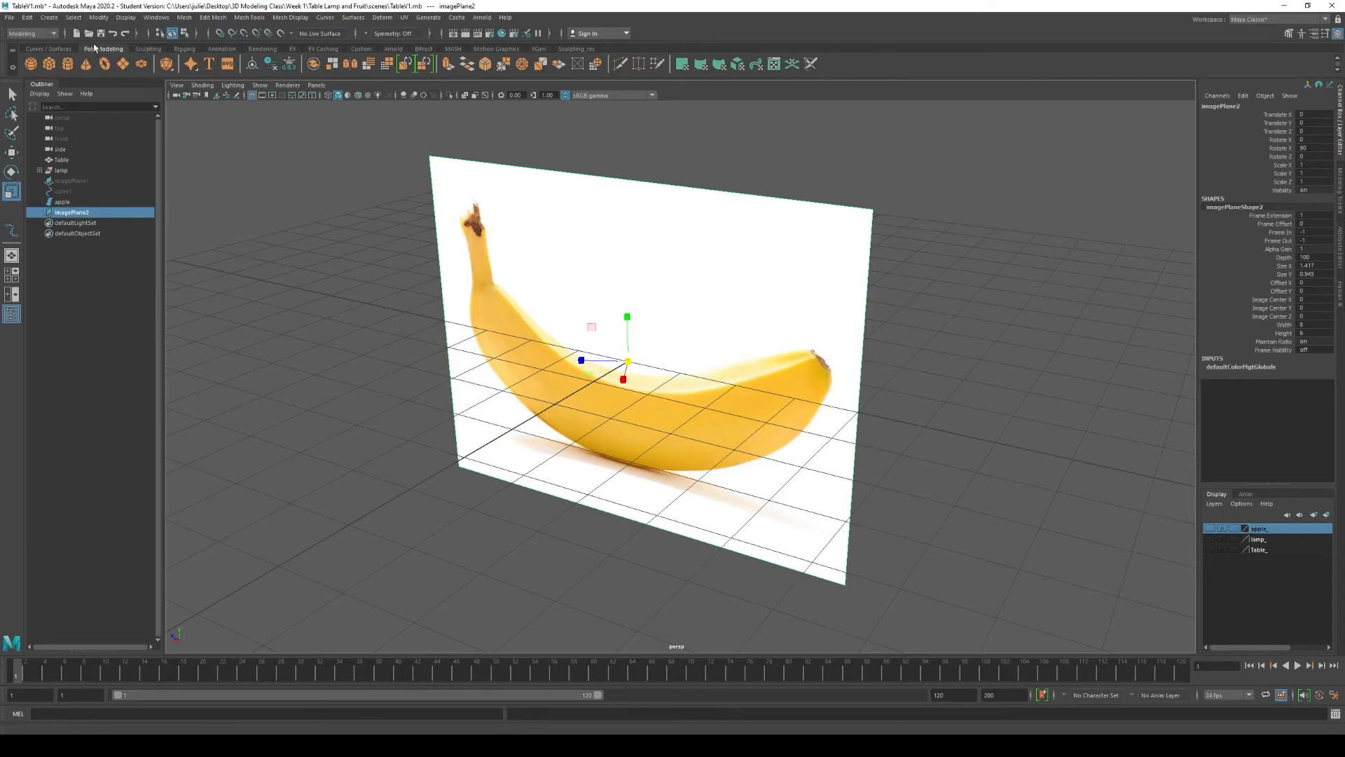
pyautogui.click(49, 18)
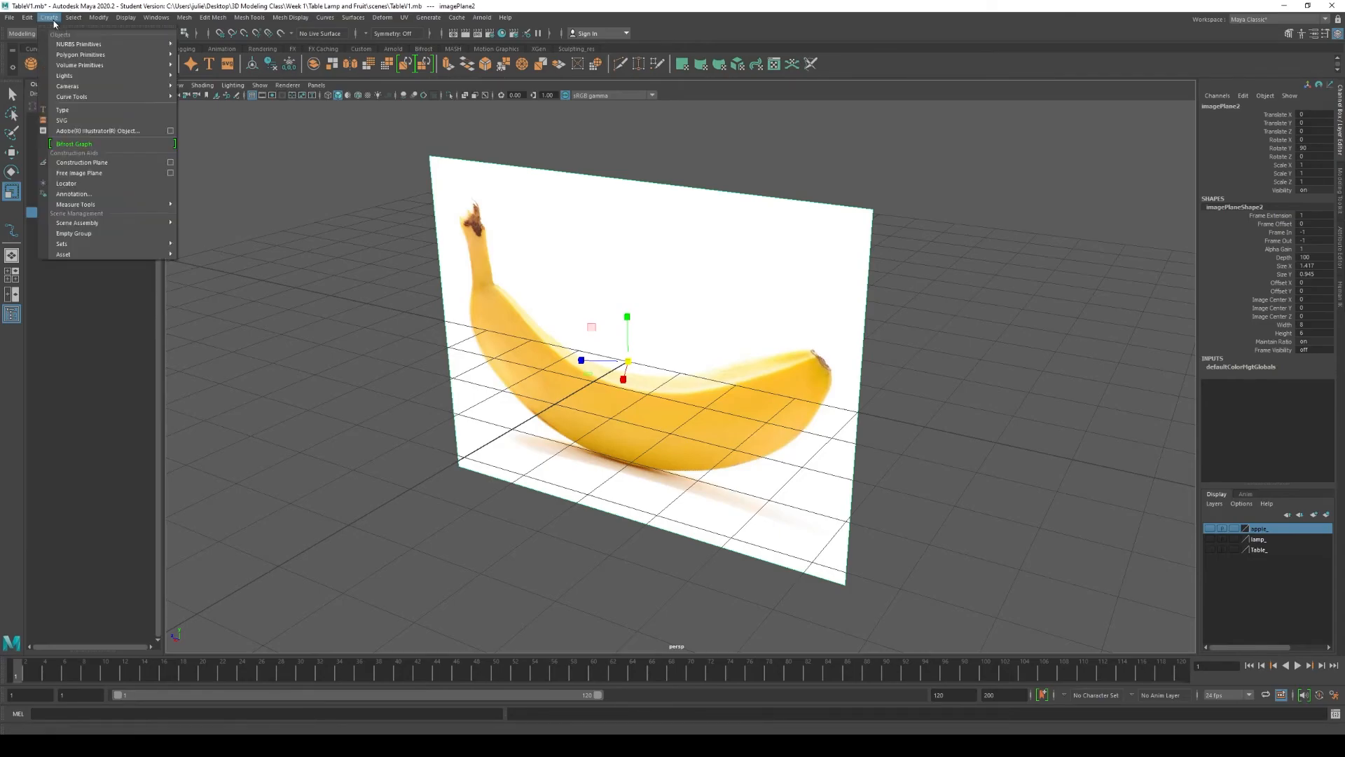
pyautogui.moveTo(105, 56)
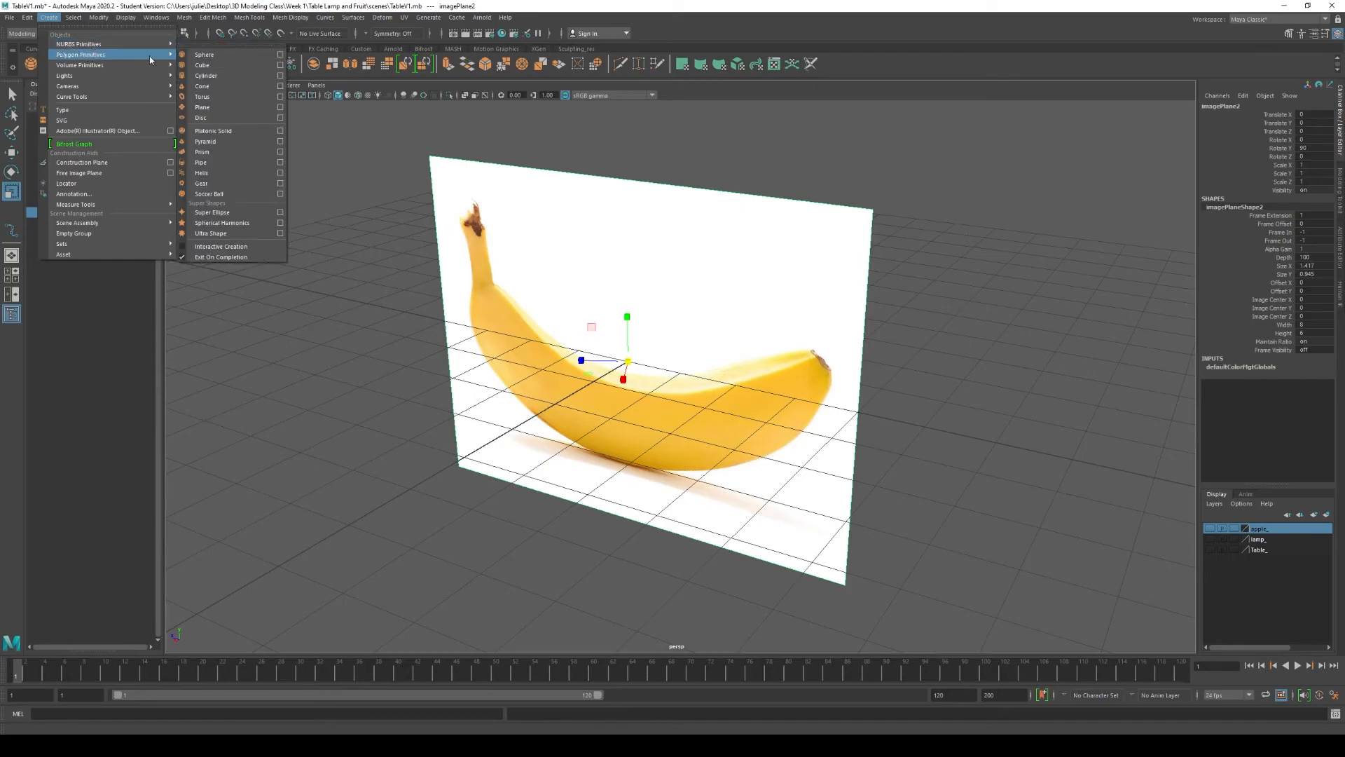
pyautogui.click(203, 68)
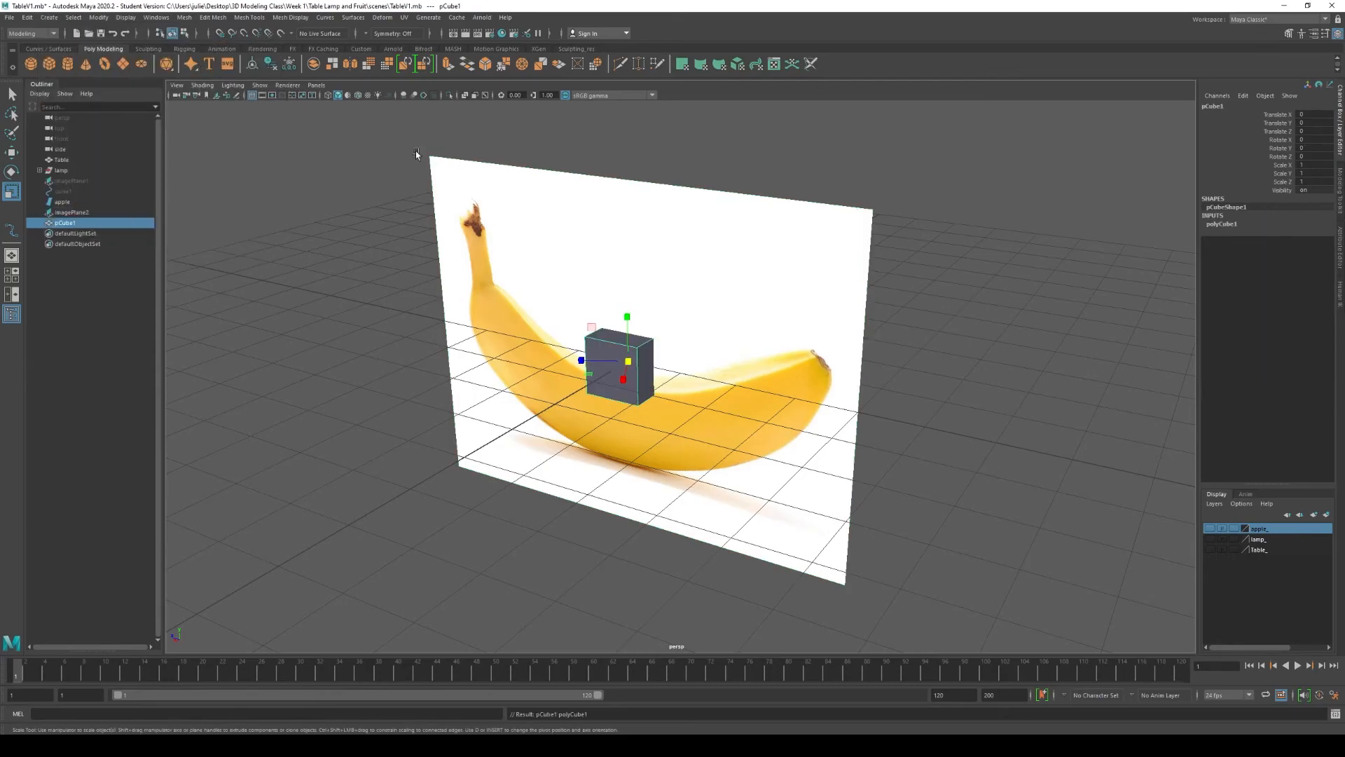
pyautogui.press('w')
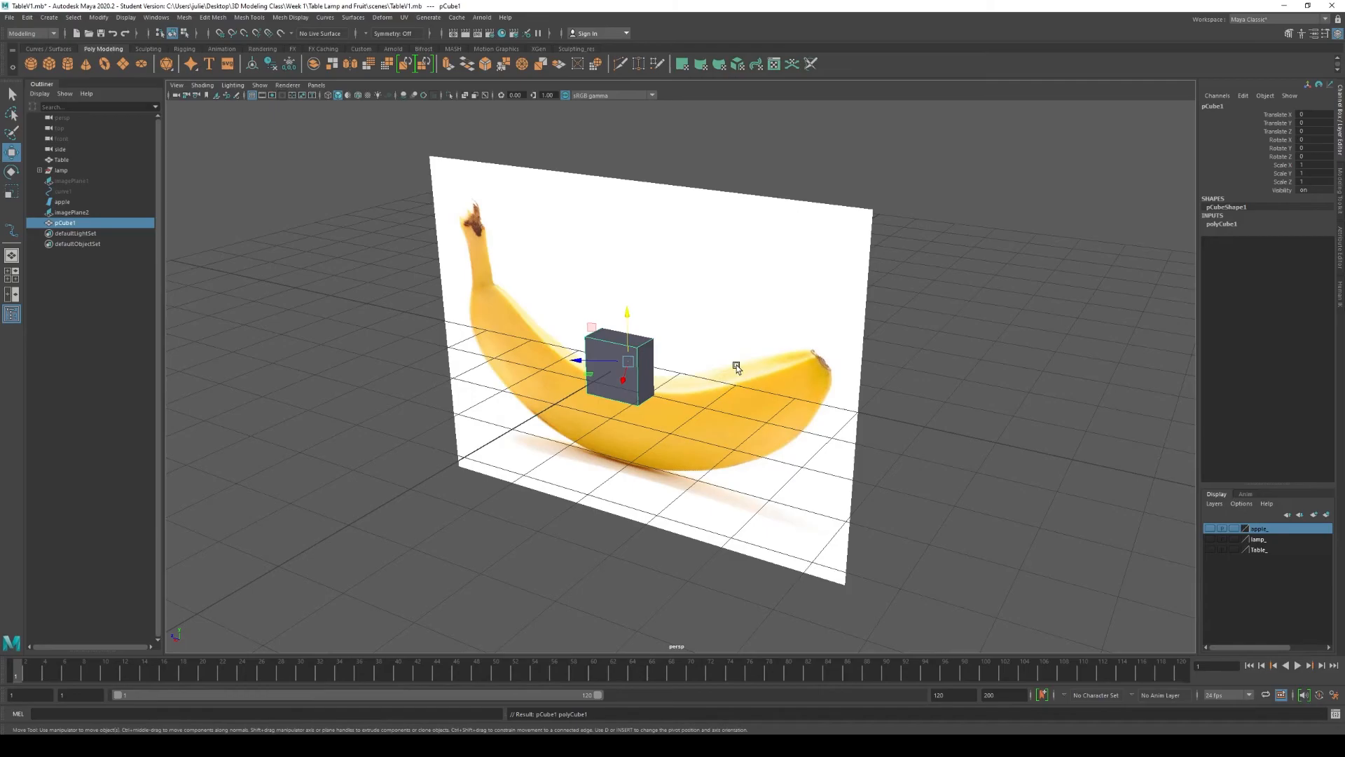
# - Edit the cube's pivot, slightly rotating its axis orientation with vertex snapping active
pyautogui.keyDown('alt'); pyautogui.moveTo(749, 380); pyautogui.dragTo(682, 400); pyautogui.keyUp('alt')
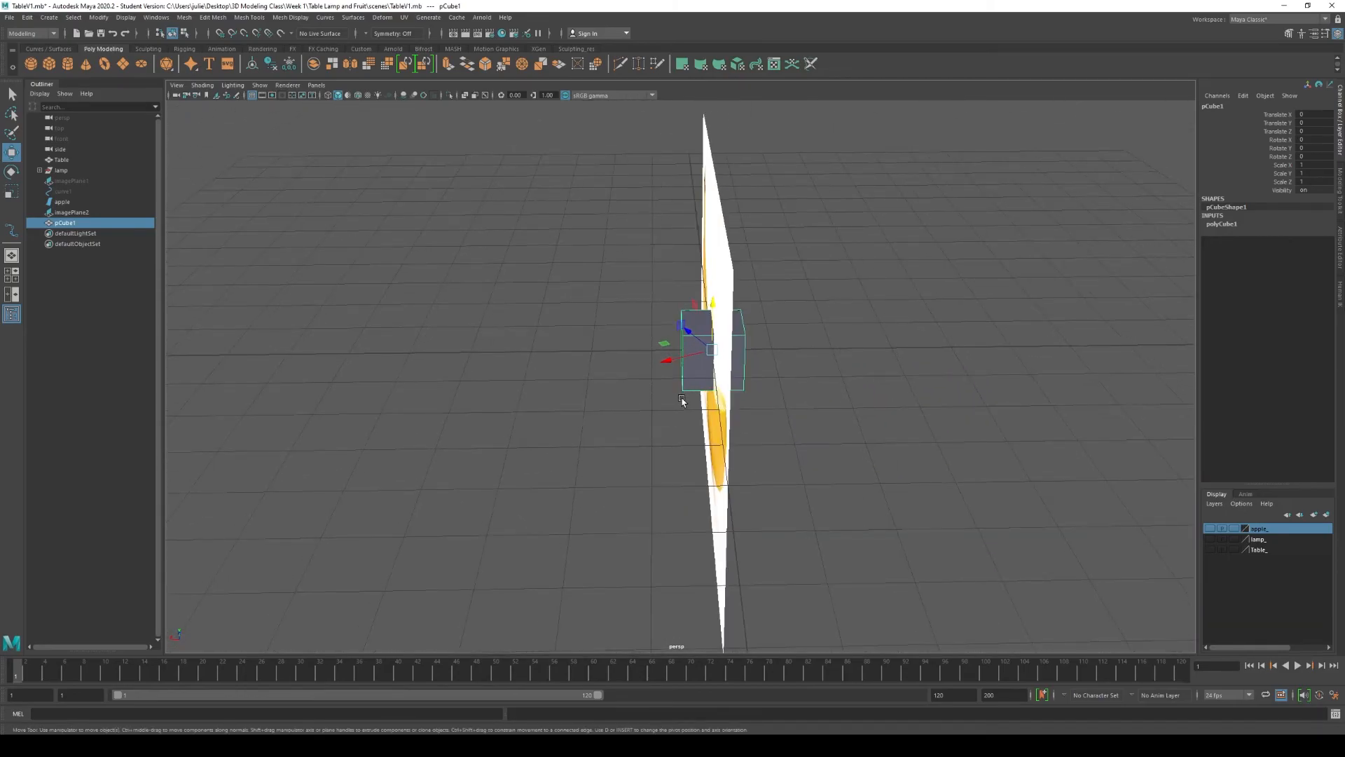
pyautogui.keyDown('alt'); pyautogui.moveTo(644, 436); pyautogui.dragTo(455, 431); pyautogui.keyUp('alt')
pyautogui.keyDown('alt'); pyautogui.moveTo(455, 431); pyautogui.dragTo(715, 305, button='right'); pyautogui.keyUp('alt')
pyautogui.keyDown('alt'); pyautogui.moveTo(715, 305); pyautogui.dragTo(555, 480); pyautogui.keyUp('alt')
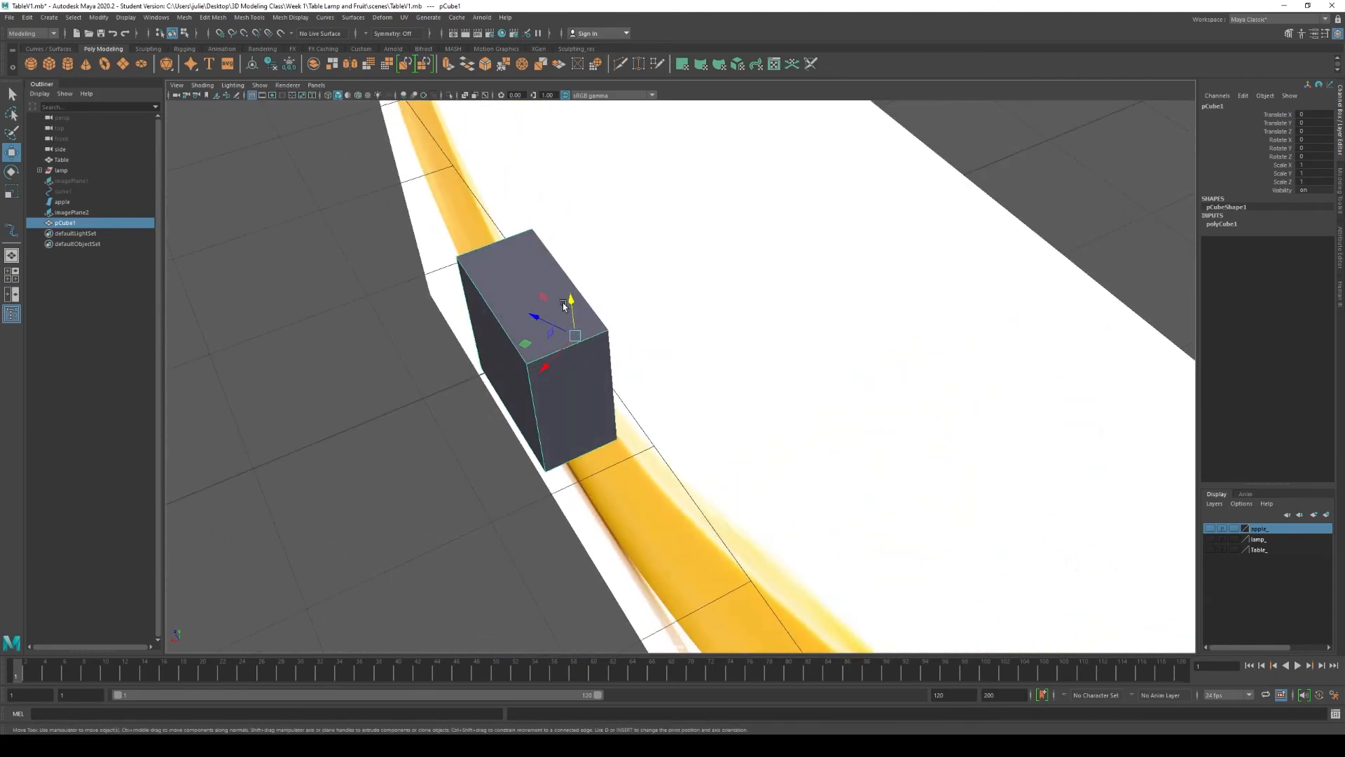
pyautogui.press('d')
pyautogui.press('v')
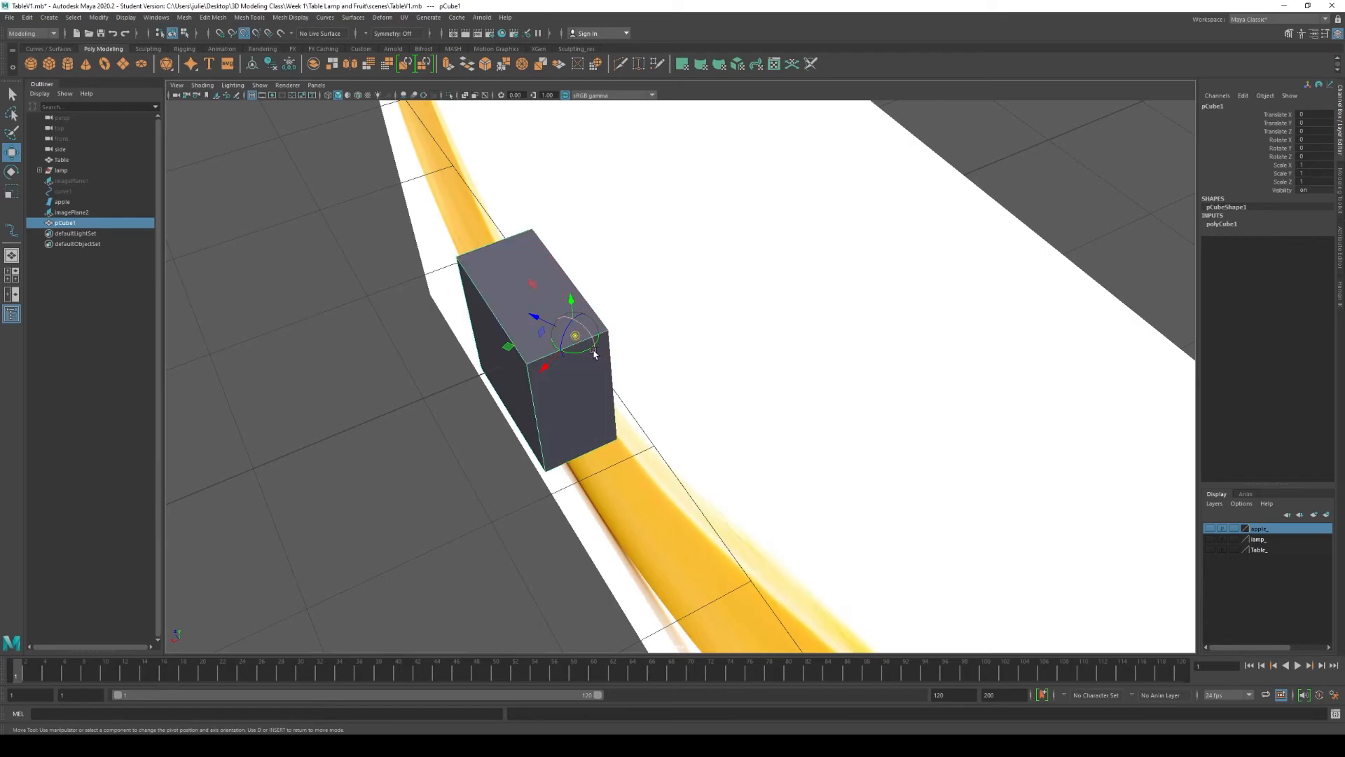
pyautogui.moveTo(592, 352); pyautogui.dragTo(578, 355)
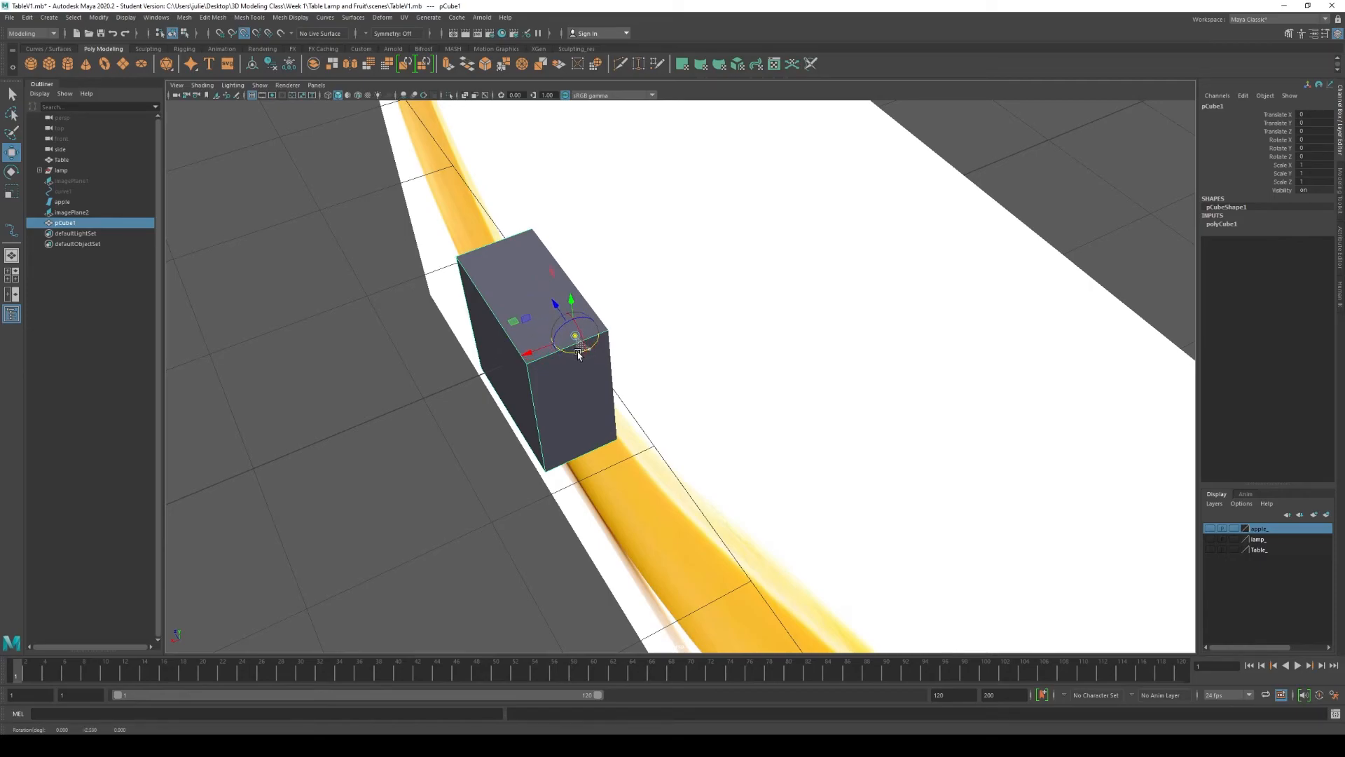
pyautogui.moveTo(578, 354); pyautogui.dragTo(580, 355)
pyautogui.scroll(5, 543, 302)
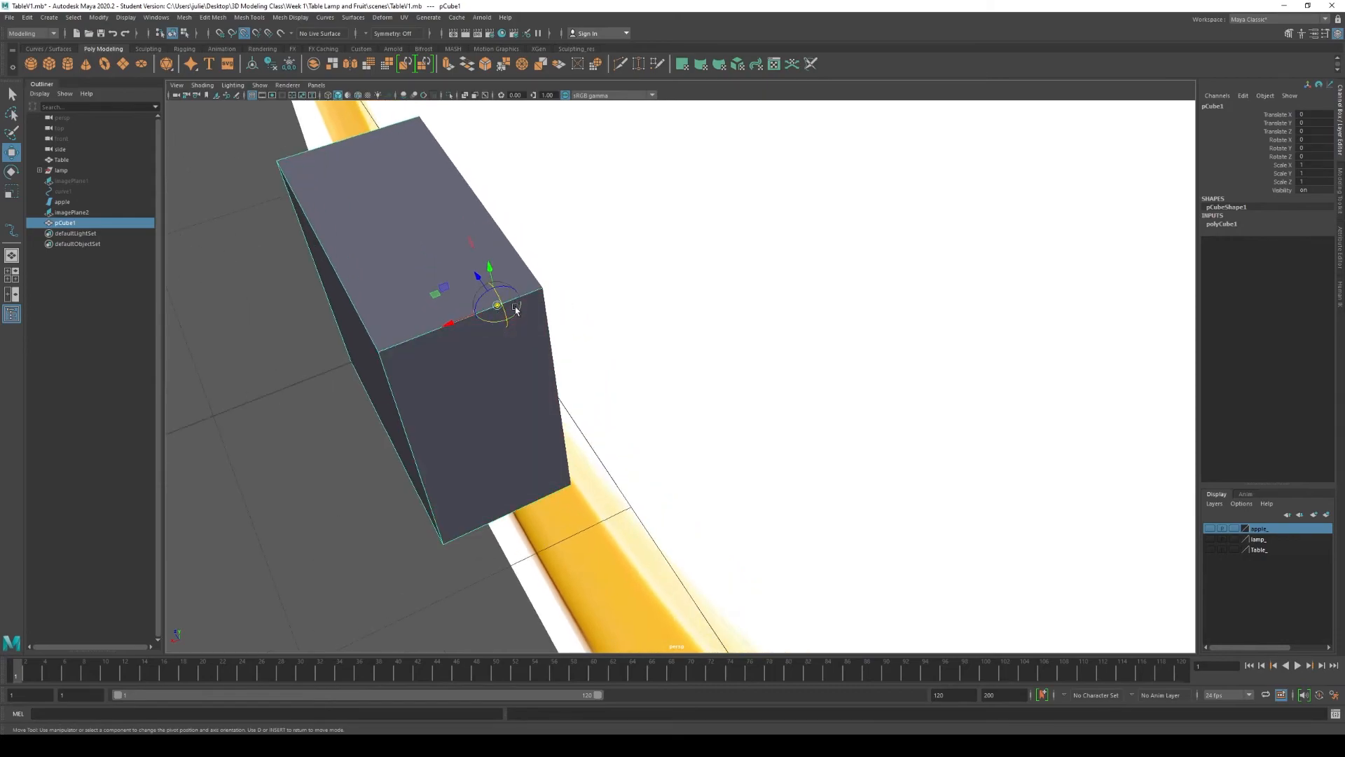
pyautogui.press('d')
# - Move the cube down onto the middle of the banana body, to a Translate Y of about -1.05
pyautogui.keyDown('alt'); pyautogui.moveTo(611, 429); pyautogui.dragTo(666, 401); pyautogui.keyUp('alt')
pyautogui.scroll(-7, 819, 346)
pyautogui.keyDown('alt'); pyautogui.moveTo(747, 449); pyautogui.dragTo(642, 438); pyautogui.keyUp('alt')
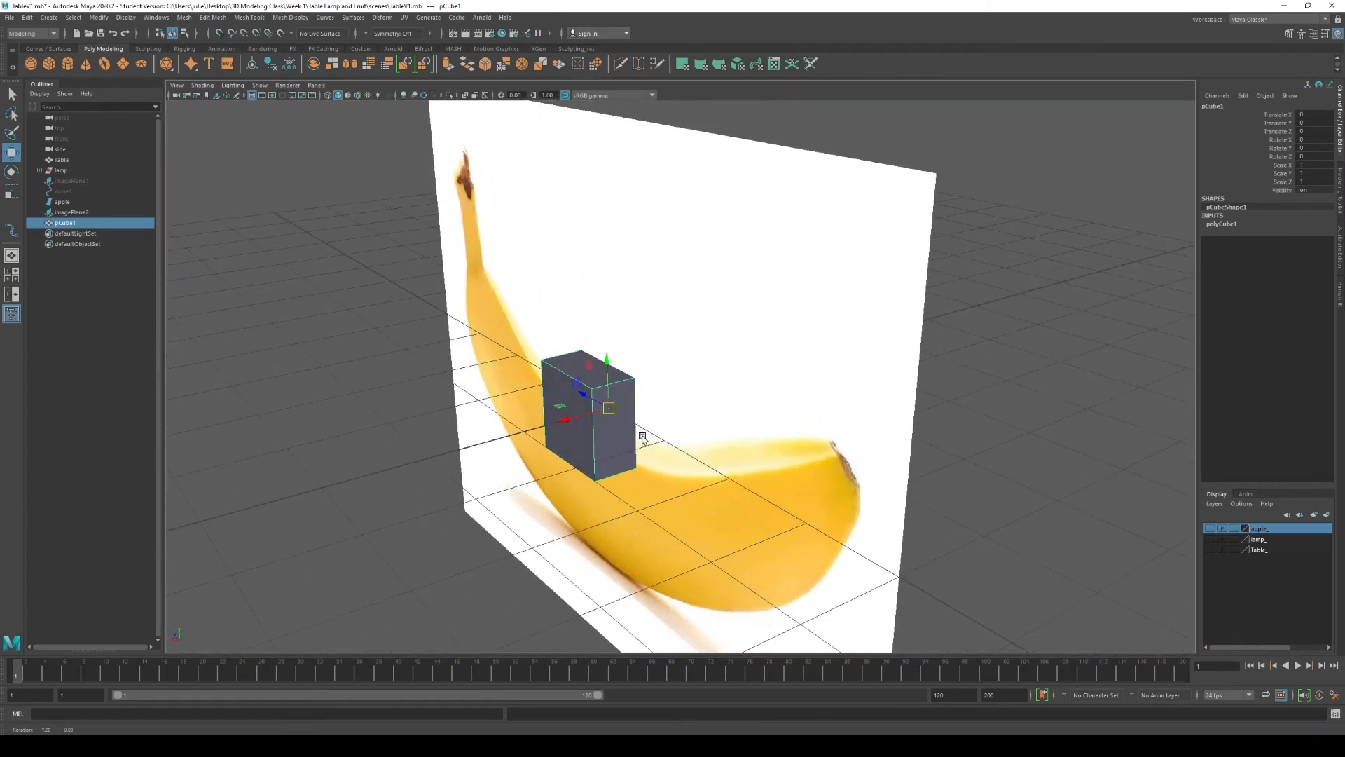
pyautogui.moveTo(607, 362); pyautogui.dragTo(610, 422)
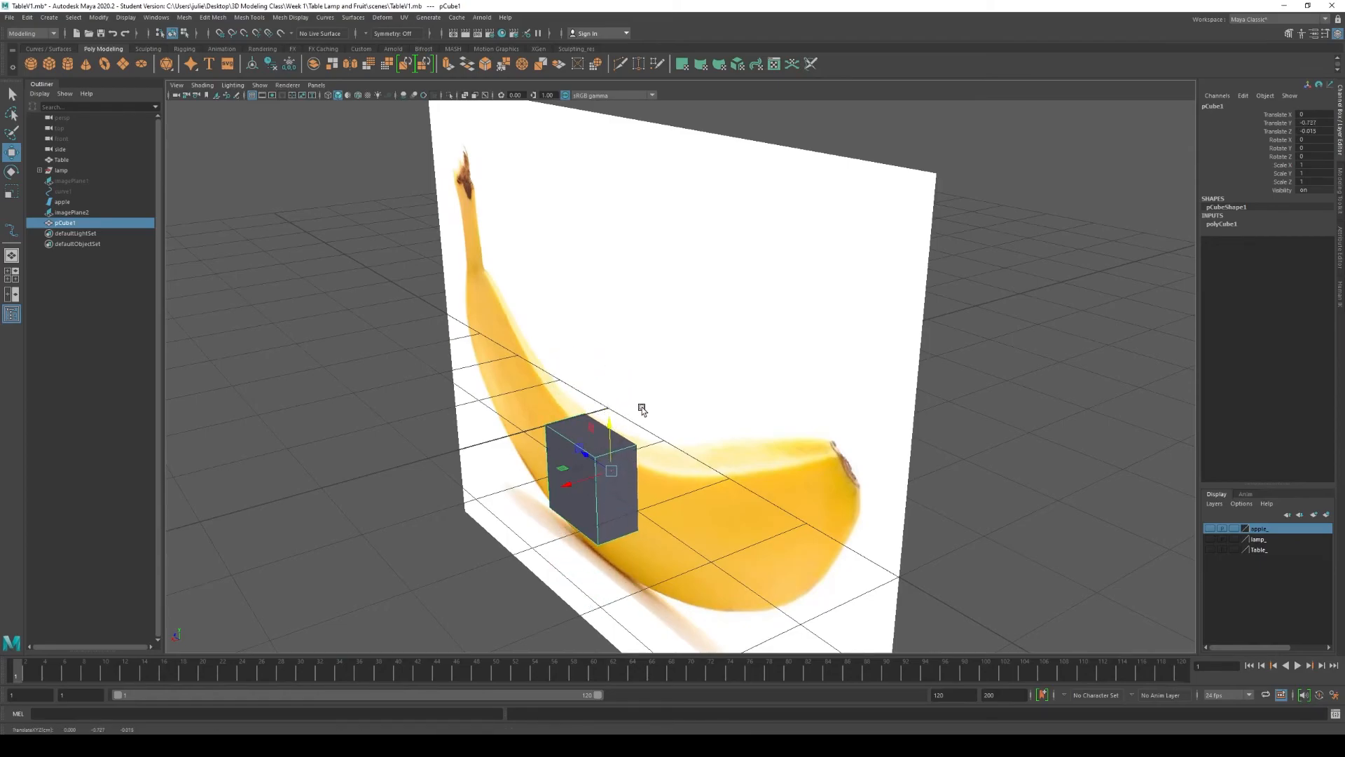
pyautogui.scroll(-5, 663, 468)
pyautogui.keyDown('alt'); pyautogui.moveTo(663, 469); pyautogui.dragTo(729, 454); pyautogui.keyUp('alt')
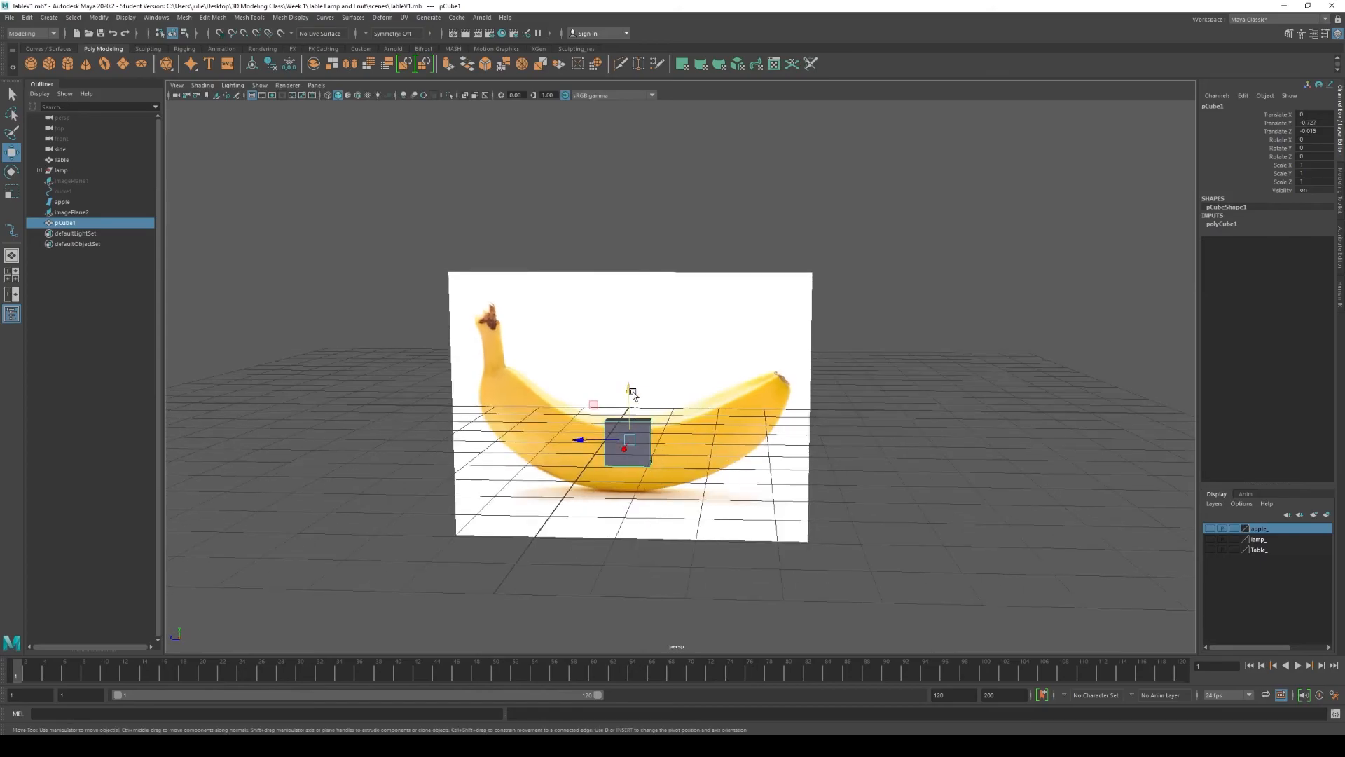
pyautogui.moveTo(630, 397); pyautogui.dragTo(630, 413)
pyautogui.keyDown('alt'); pyautogui.moveTo(643, 574); pyautogui.dragTo(654, 552); pyautogui.keyUp('alt')
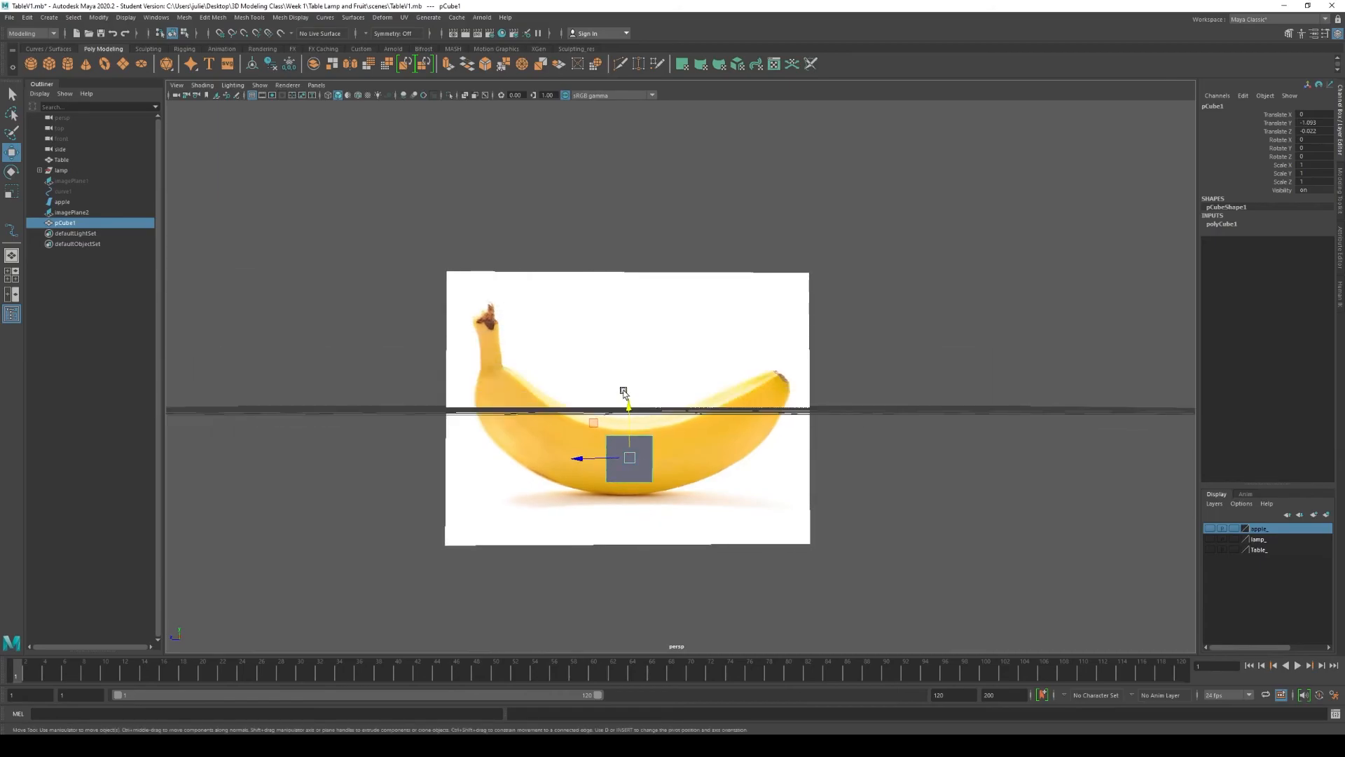
pyautogui.scroll(3, 654, 552)
pyautogui.keyDown('alt'); pyautogui.moveTo(620, 515); pyautogui.dragTo(627, 459, button='middle'); pyautogui.keyUp('alt')
pyautogui.scroll(3, 628, 459)
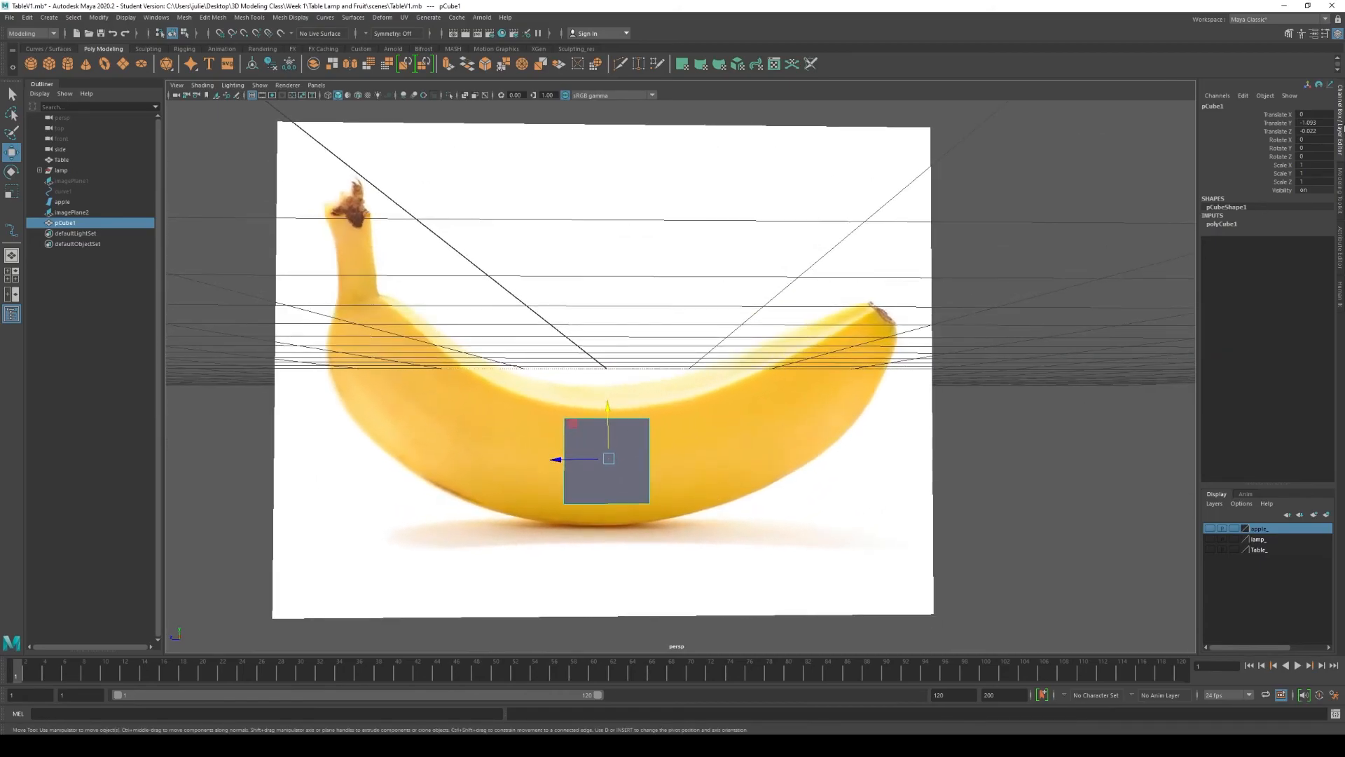
# - Set the polyCube1 width, height and depth to 1.5 each
pyautogui.click(1340, 252)
pyautogui.click(1203, 104)
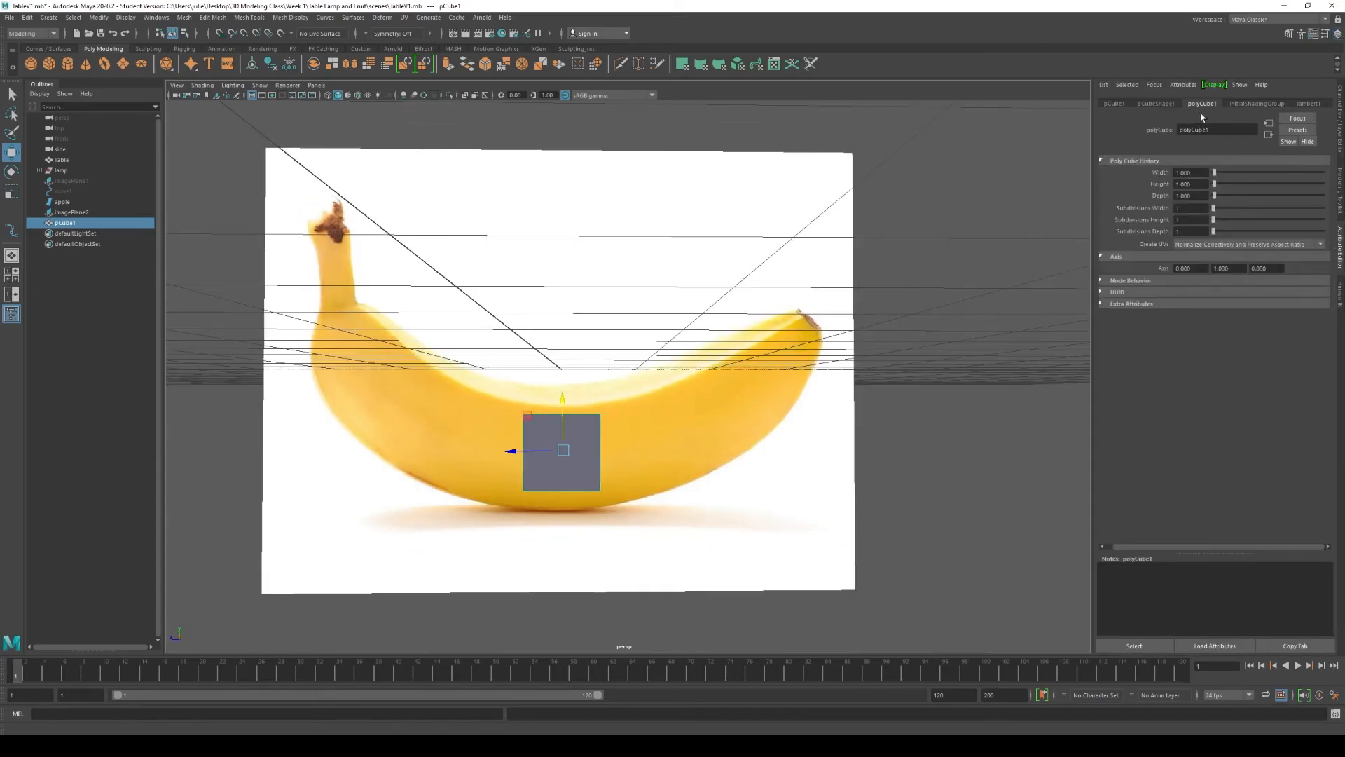
pyautogui.click(1200, 172)
pyautogui.write('1.5')
pyautogui.press('Tab')
pyautogui.write('1.5')
pyautogui.press('Tab')
pyautogui.write('1.5')
pyautogui.press('Return')
# - Extrude the cube's side face towards the banana's blunt tip with a thickness of 0.8
pyautogui.keyDown('alt'); pyautogui.moveTo(699, 408); pyautogui.dragTo(742, 470); pyautogui.keyUp('alt')
pyautogui.scroll(4, 631, 421)
pyautogui.keyDown('alt'); pyautogui.moveTo(635, 368); pyautogui.dragTo(738, 496); pyautogui.keyUp('alt')
pyautogui.scroll(-3, 880, 406)
pyautogui.keyDown('alt'); pyautogui.moveTo(774, 404); pyautogui.dragTo(802, 414); pyautogui.keyUp('alt')
pyautogui.scroll(3, 690, 456)
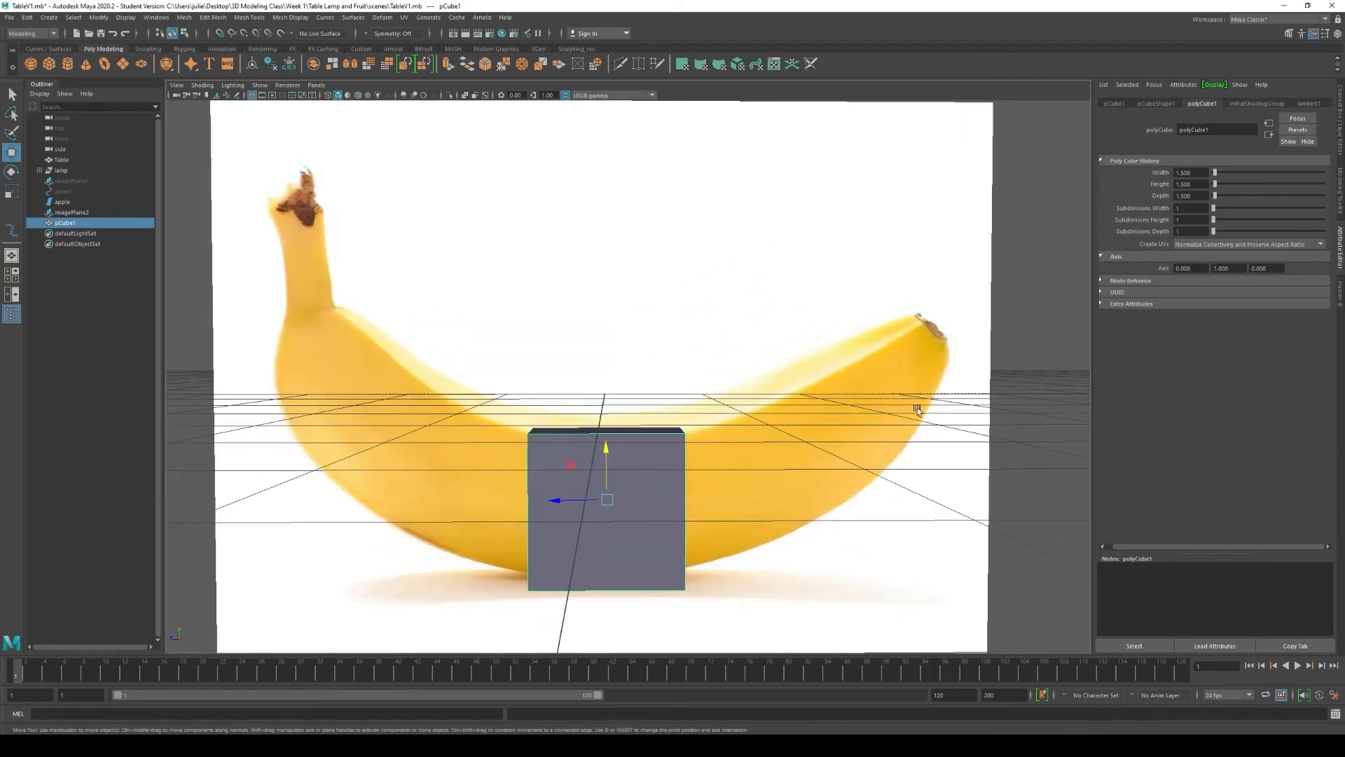
pyautogui.click(1339, 203)
pyautogui.keyDown('alt'); pyautogui.moveTo(841, 372); pyautogui.dragTo(816, 444); pyautogui.keyUp('alt')
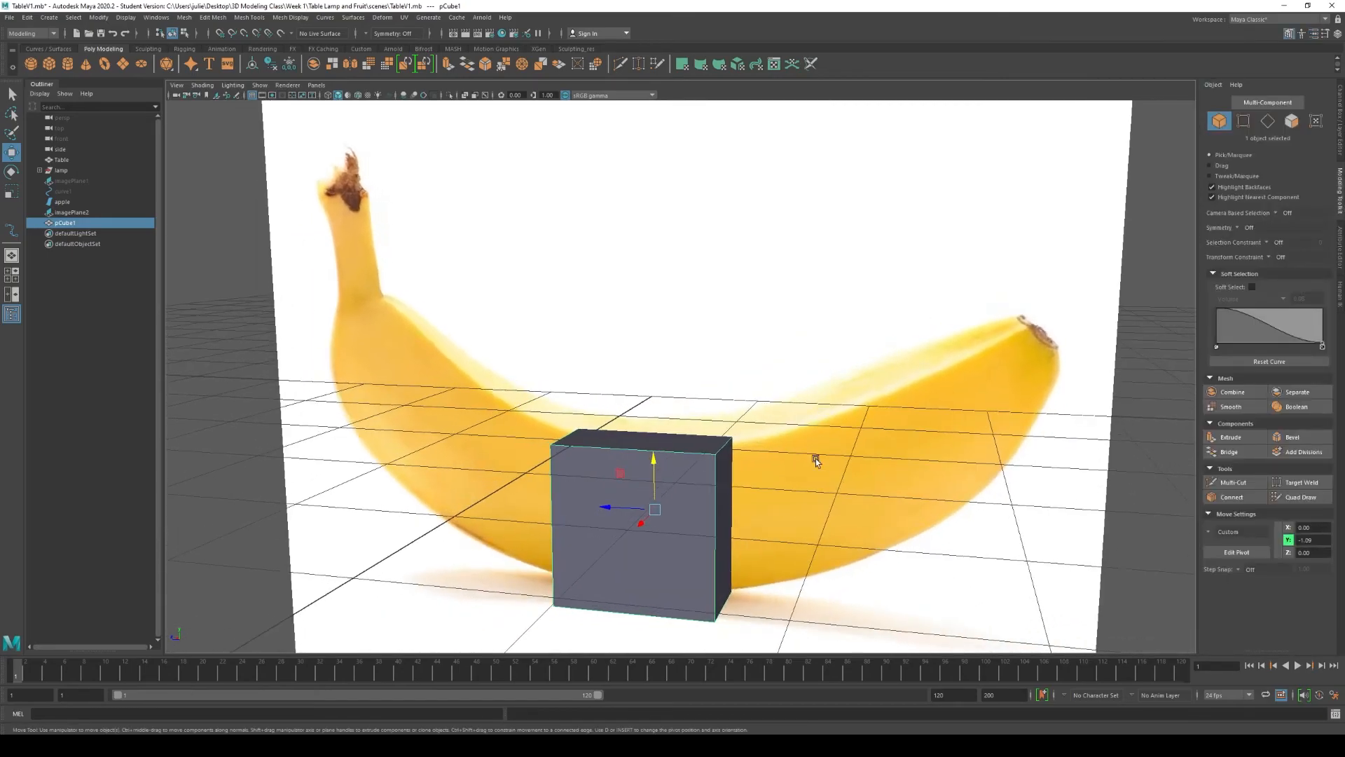
pyautogui.click(1292, 120)
pyautogui.keyDown('alt'); pyautogui.moveTo(768, 494); pyautogui.dragTo(672, 527); pyautogui.keyUp('alt')
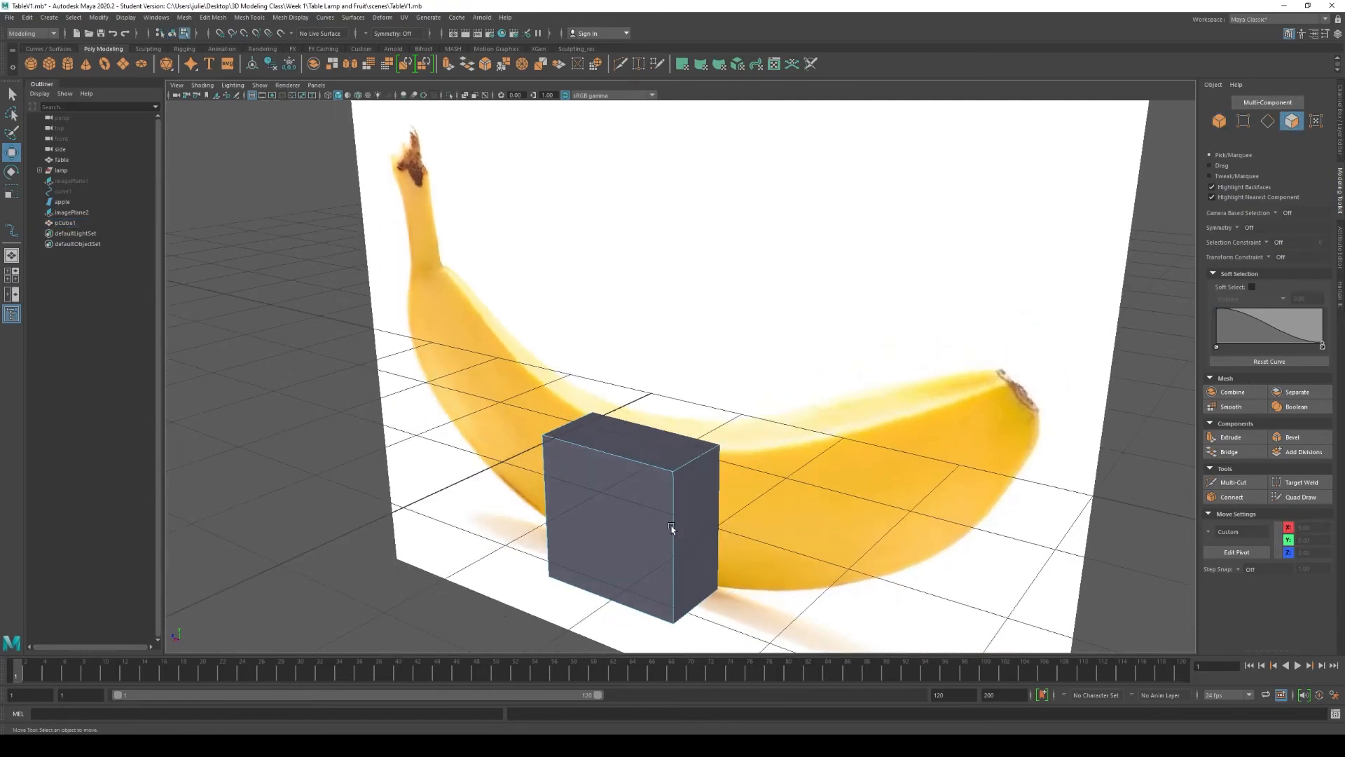
pyautogui.click(696, 500)
pyautogui.keyDown('alt'); pyautogui.moveTo(753, 391); pyautogui.dragTo(683, 403); pyautogui.keyUp('alt')
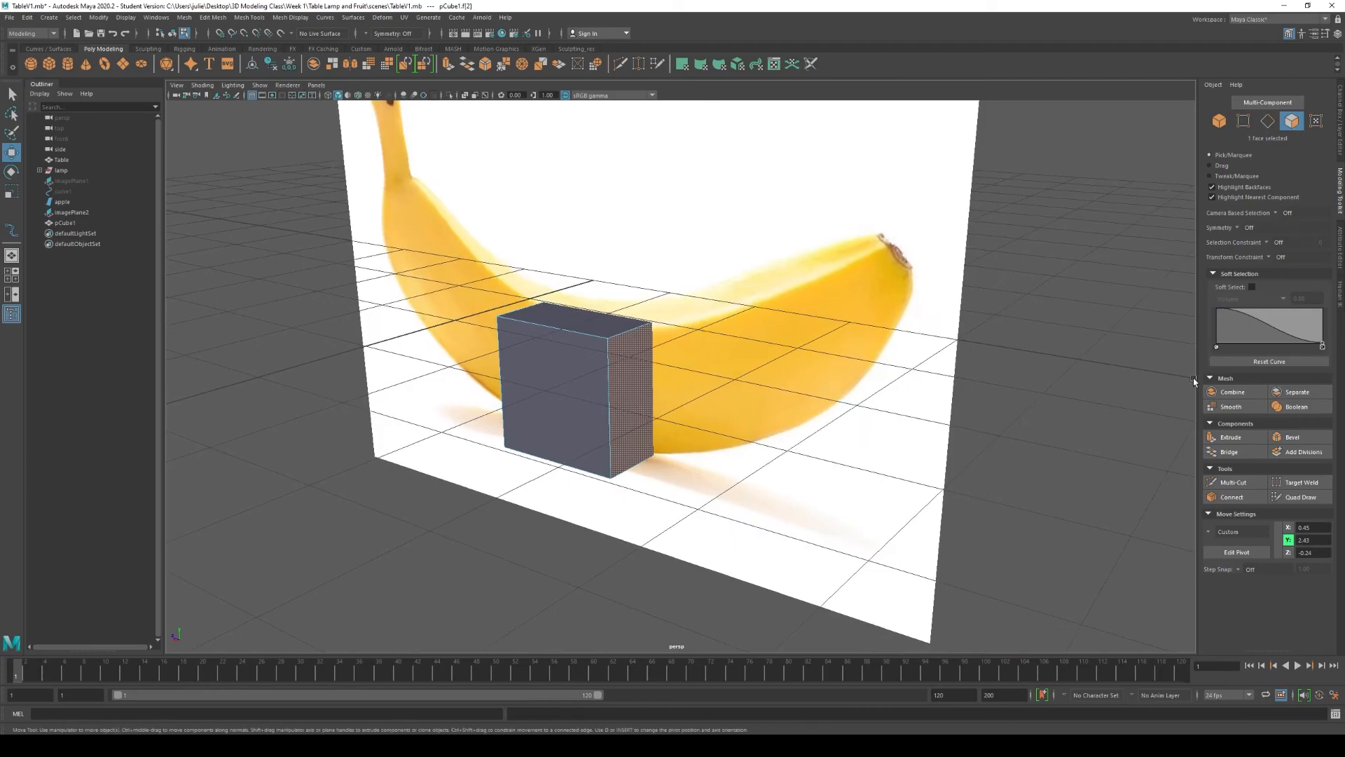
pyautogui.click(1223, 440)
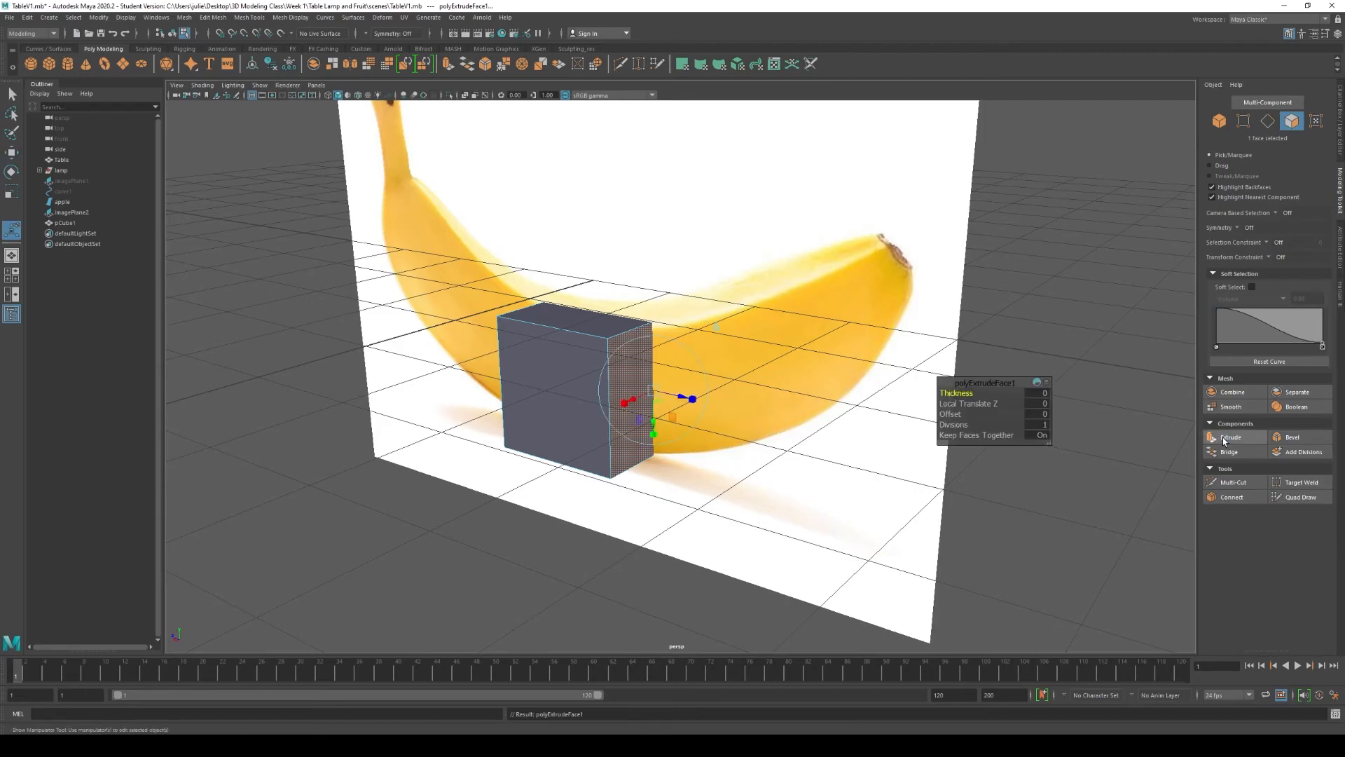
pyautogui.keyDown('alt'); pyautogui.moveTo(832, 466); pyautogui.dragTo(1106, 431); pyautogui.keyUp('alt')
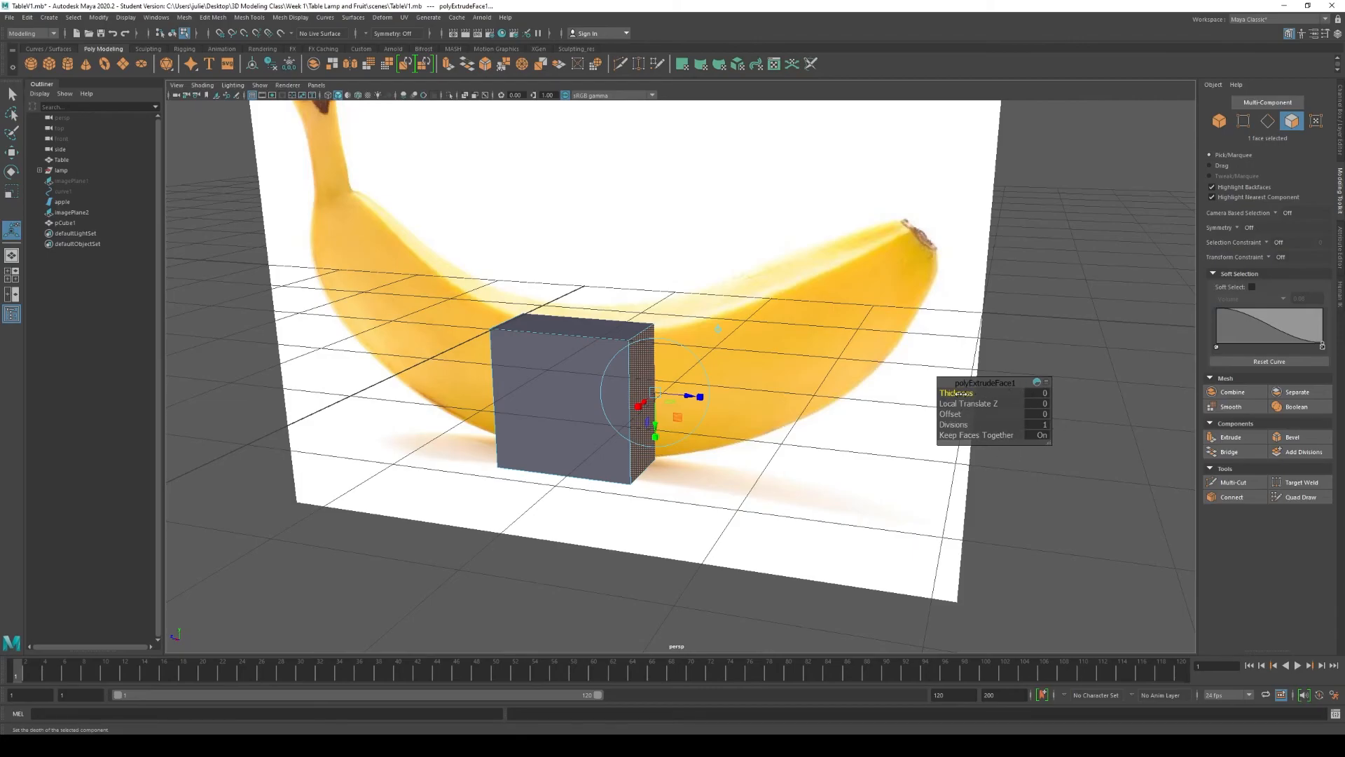
pyautogui.moveTo(958, 393); pyautogui.dragTo(965, 393)
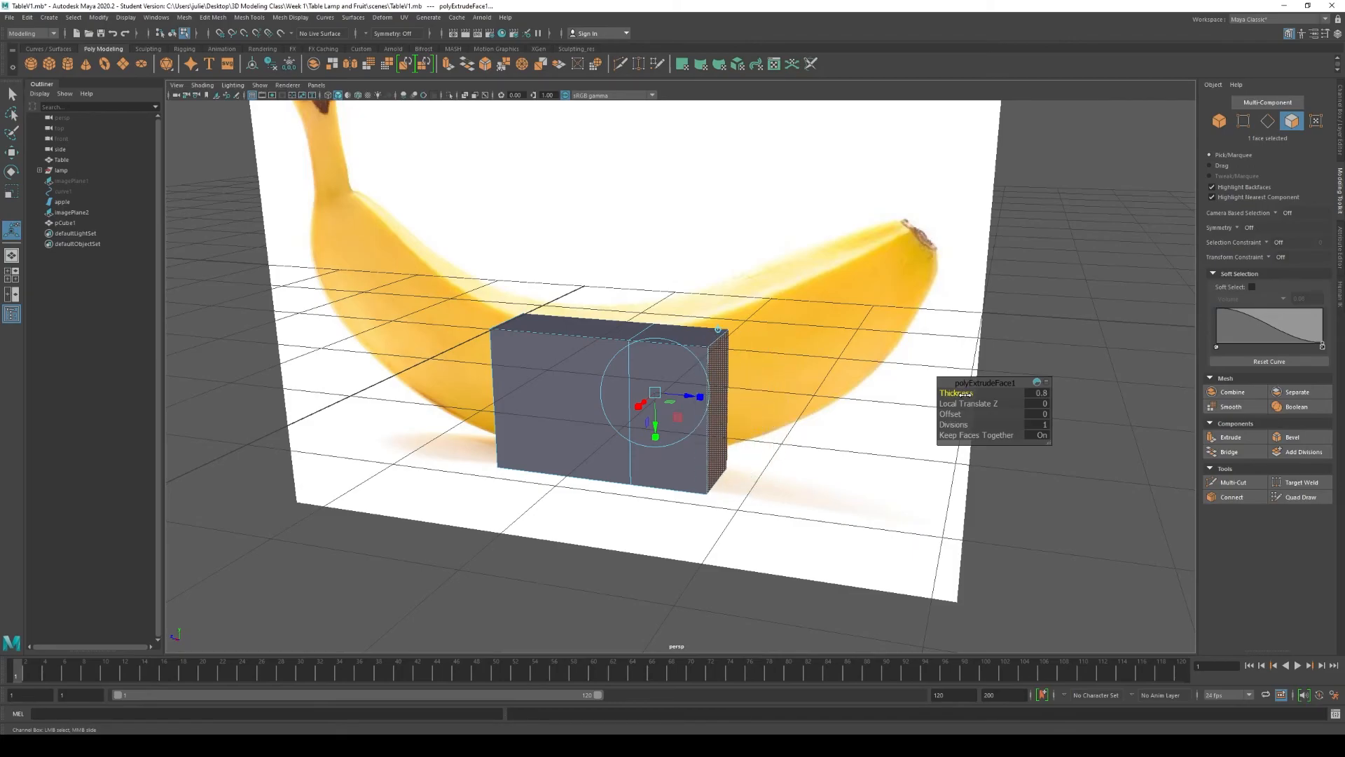
# - Select the two upper vertices at the extruded end and move their pivot down close to the block
pyautogui.moveTo(734, 438)
pyautogui.keyDown('alt'); pyautogui.mouseDown()
pyautogui.moveTo(748, 424)
pyautogui.moveTo(735, 436)
pyautogui.mouseUp(); pyautogui.keyUp('alt')
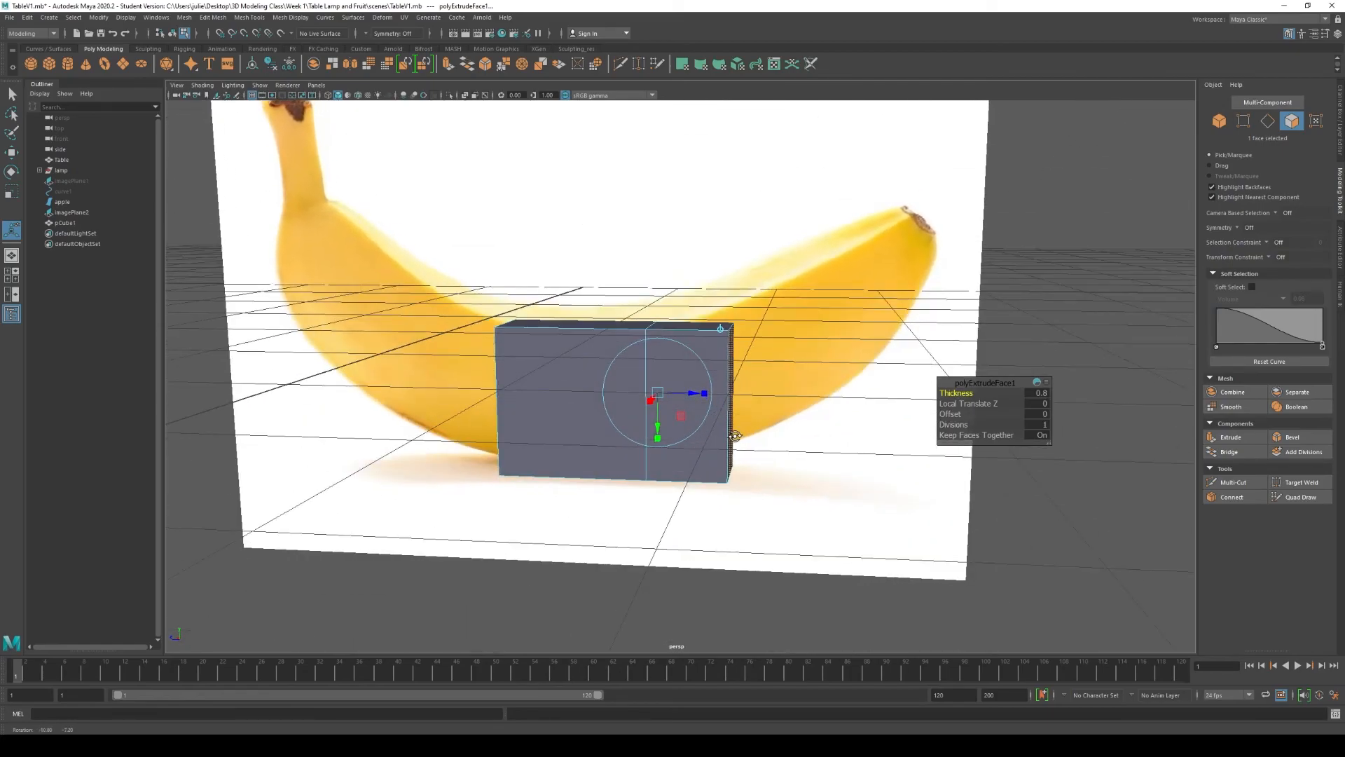
pyautogui.click(1248, 124)
pyautogui.moveTo(736, 342); pyautogui.dragTo(720, 351)
pyautogui.scroll(2, 747, 321)
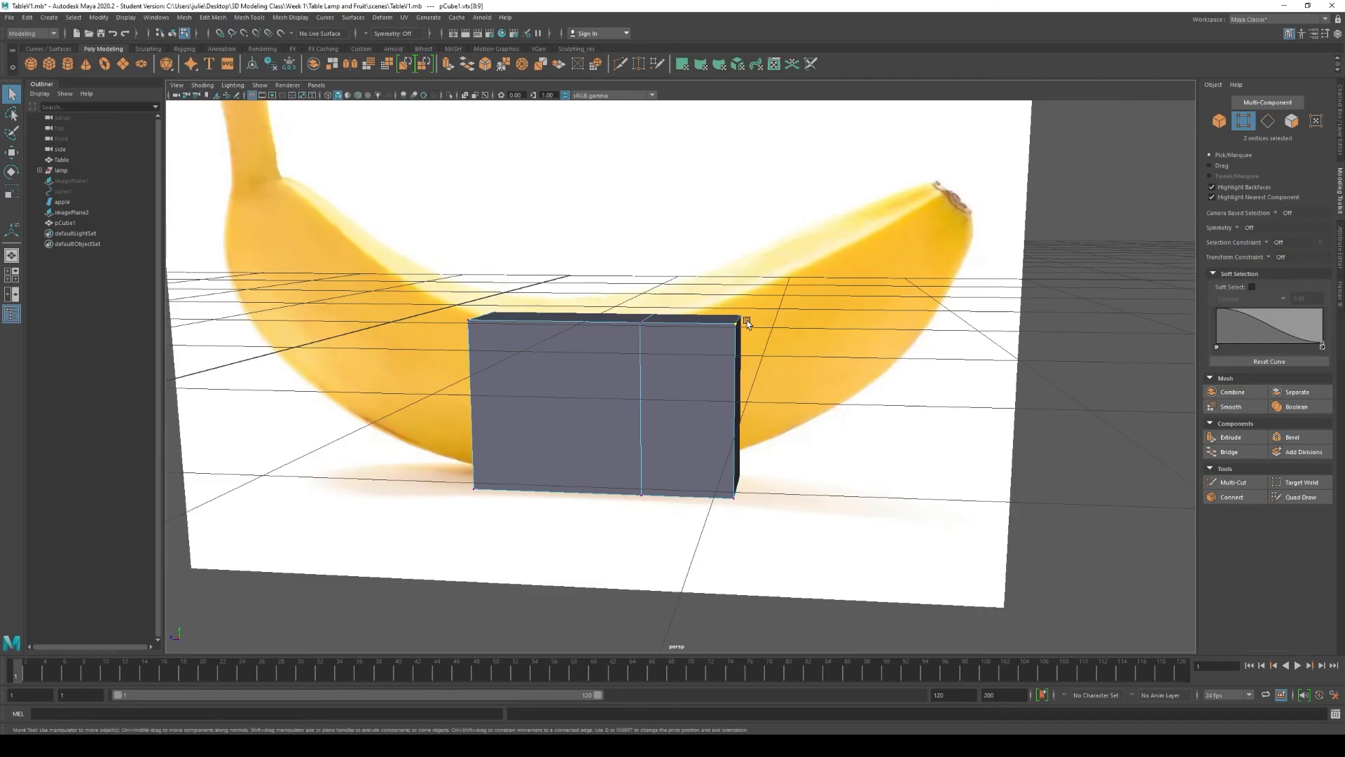
pyautogui.press('w')
pyautogui.scroll(-3, 750, 336)
pyautogui.scroll(1, 746, 339)
pyautogui.scroll(-1, 747, 339)
pyautogui.click(619, 149)
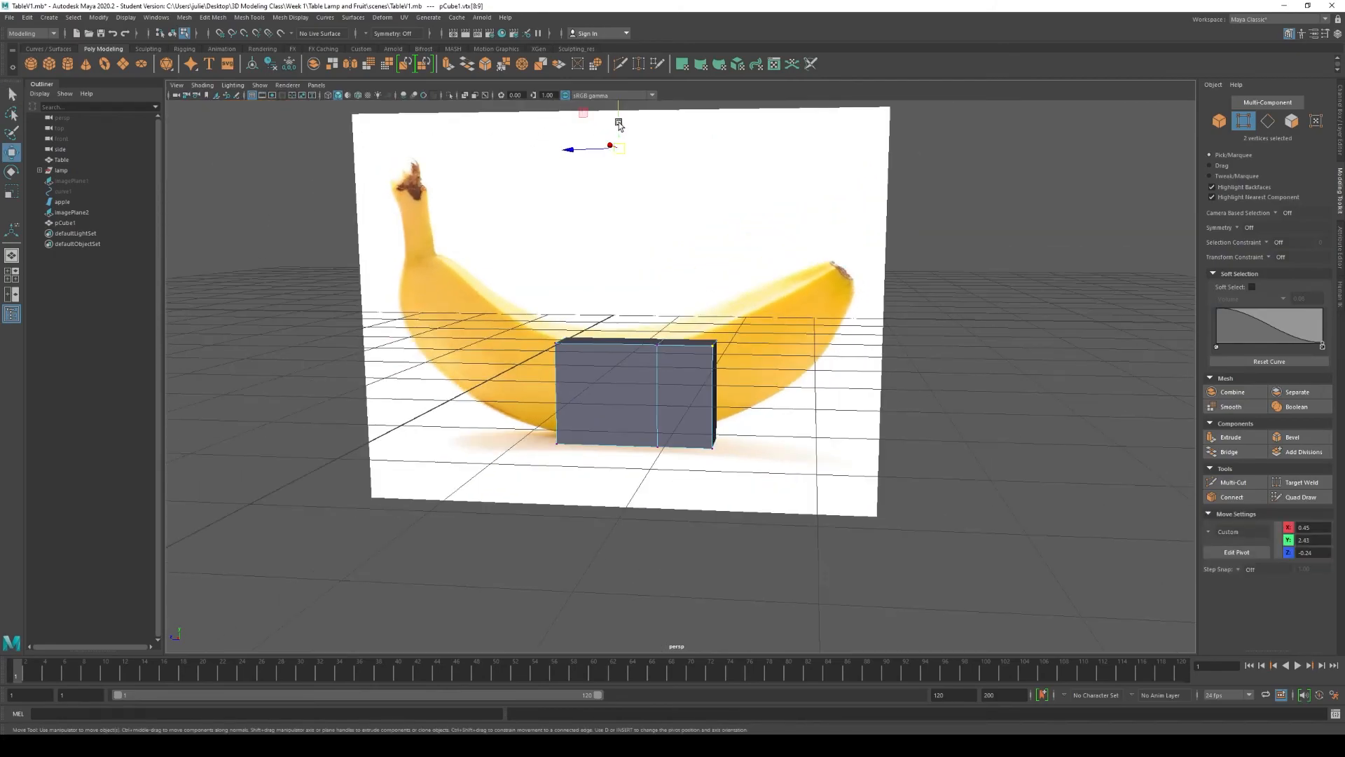
pyautogui.press('d')
pyautogui.moveTo(619, 115); pyautogui.dragTo(631, 299)
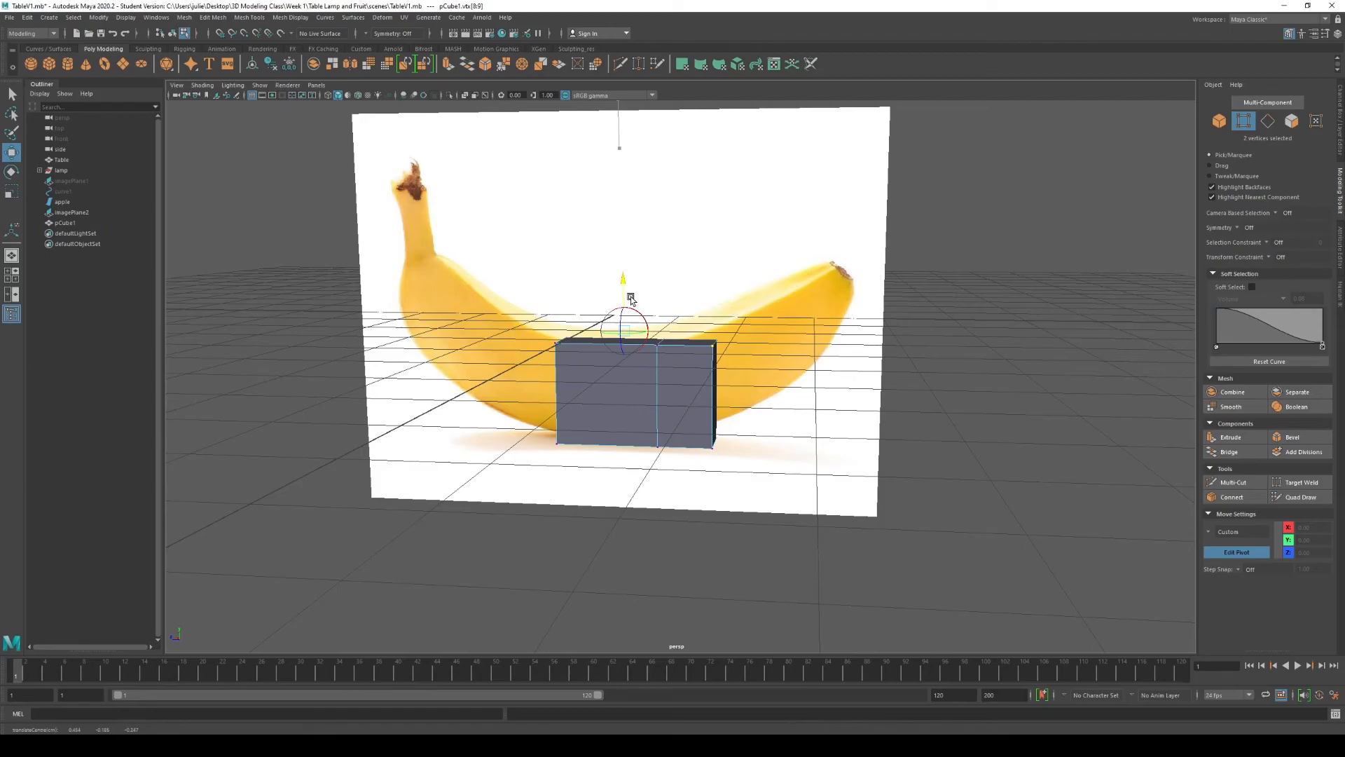
pyautogui.press('d')
pyautogui.press('d')
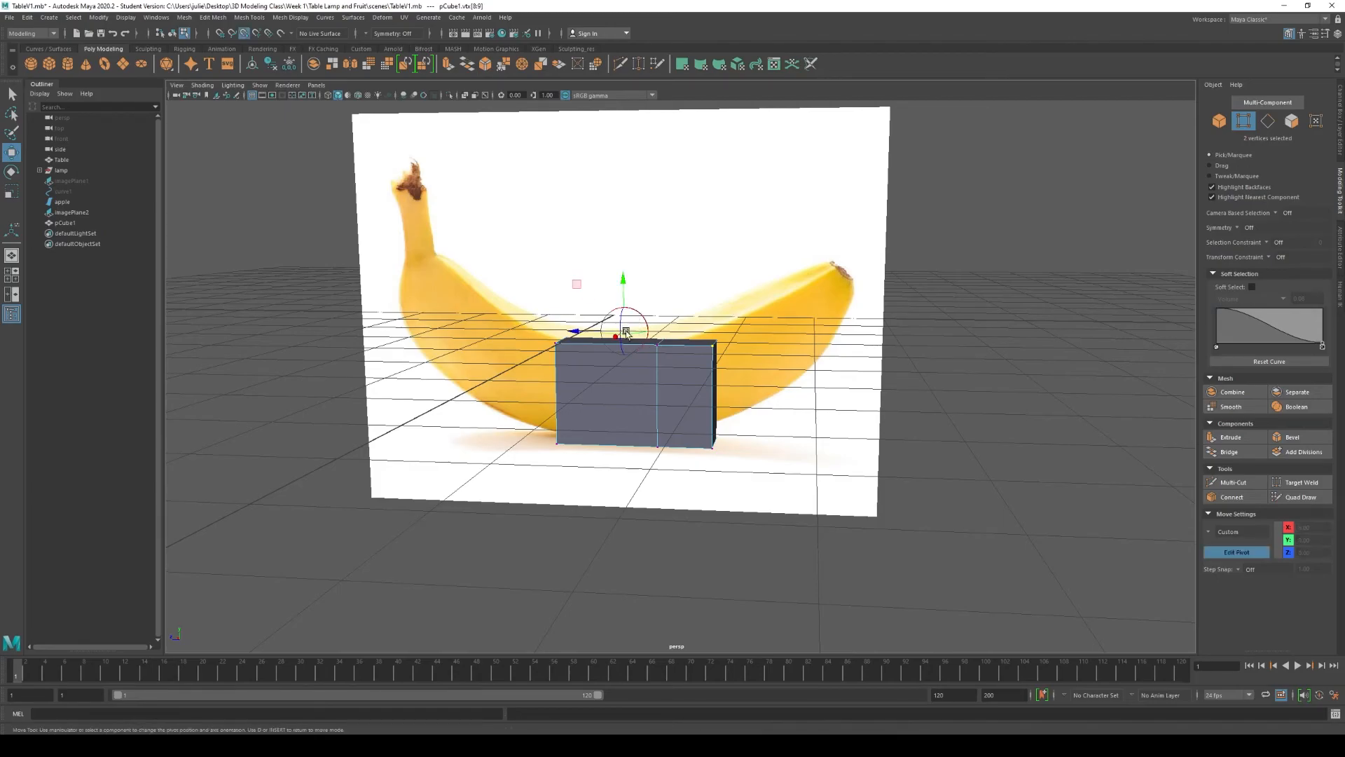
# - Snap the pivot onto the upper end corner and raise the two vertices to follow the banana's upper edge
pyautogui.scroll(5, 627, 330)
pyautogui.press('d')
pyautogui.press('v')
pyautogui.moveTo(559, 276); pyautogui.dragTo(756, 321)
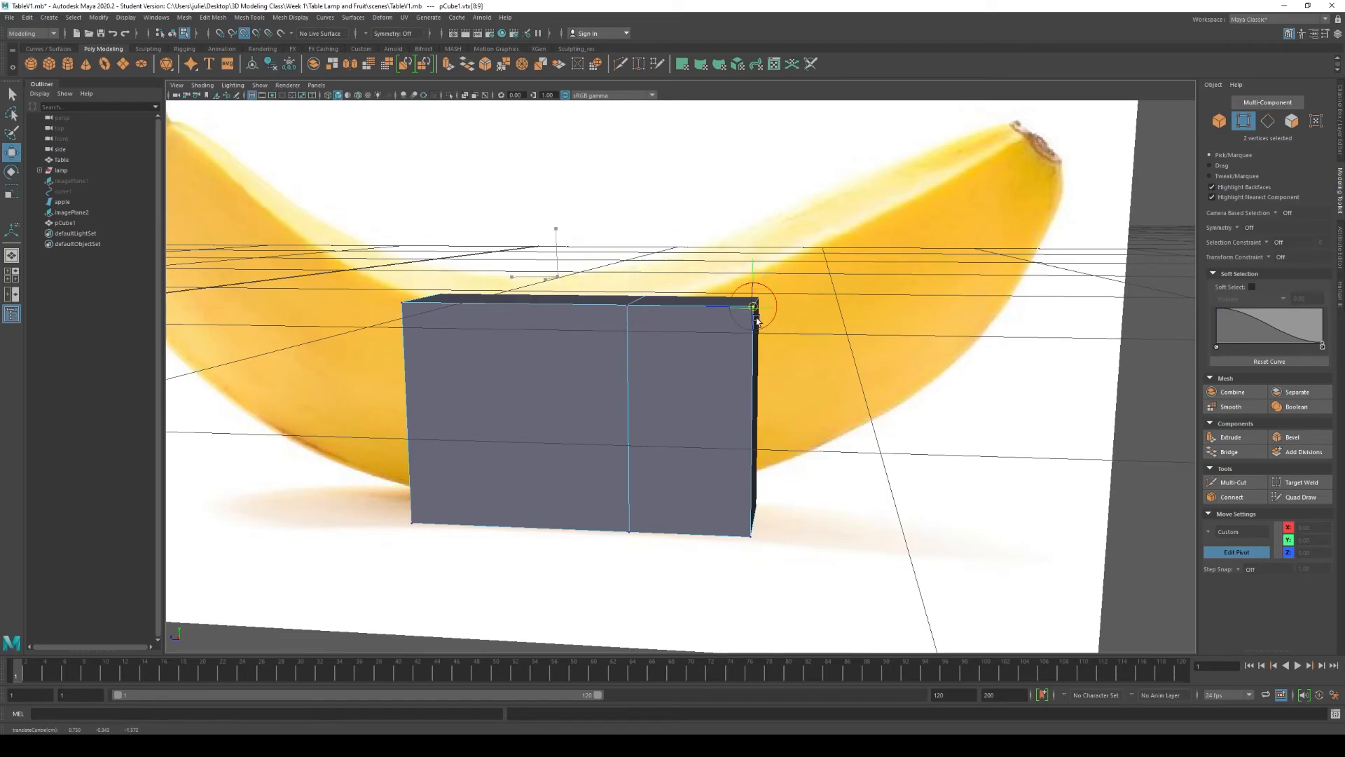
pyautogui.press('d')
pyautogui.keyDown('alt'); pyautogui.moveTo(868, 320); pyautogui.dragTo(766, 348); pyautogui.keyUp('alt')
pyautogui.keyDown('alt'); pyautogui.moveTo(667, 407); pyautogui.dragTo(724, 390); pyautogui.keyUp('alt')
pyautogui.moveTo(597, 315); pyautogui.dragTo(596, 293)
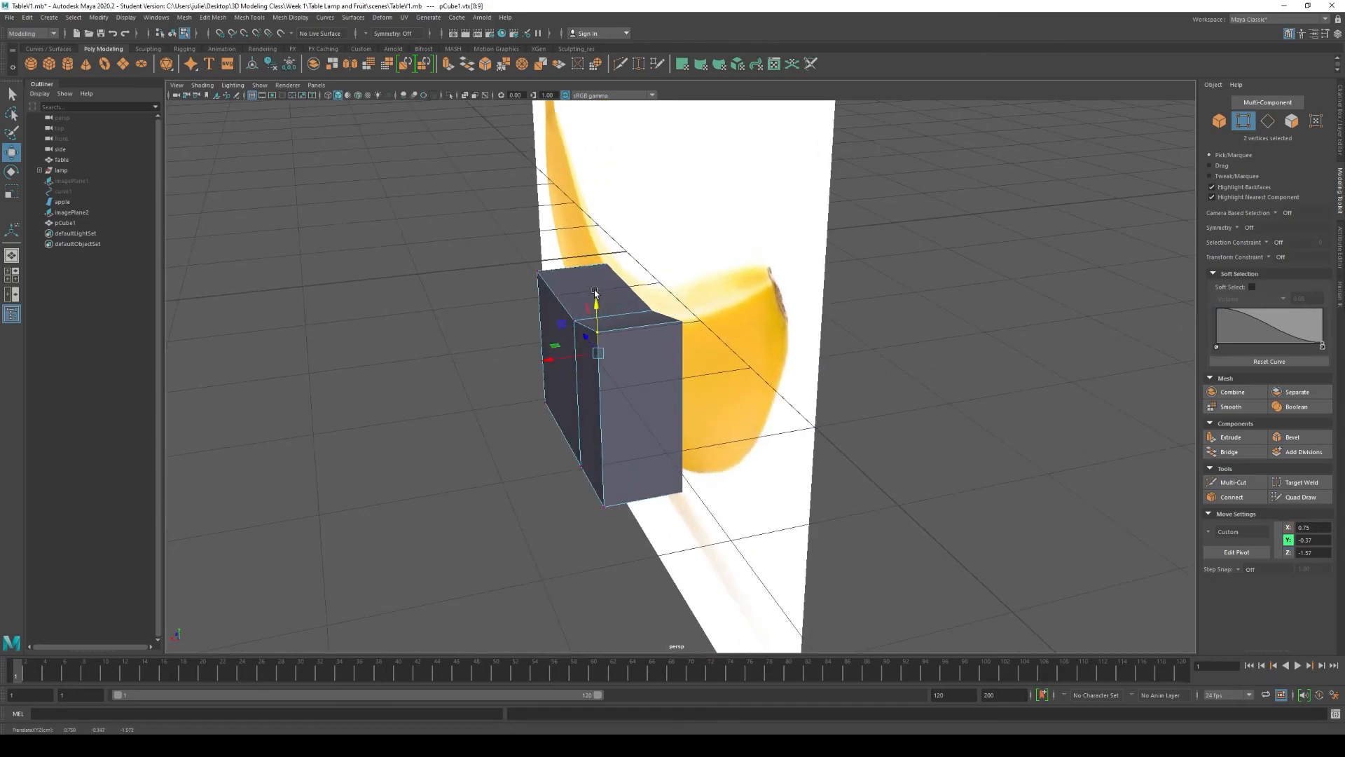
pyautogui.keyDown('alt'); pyautogui.moveTo(653, 416); pyautogui.dragTo(591, 304); pyautogui.keyUp('alt')
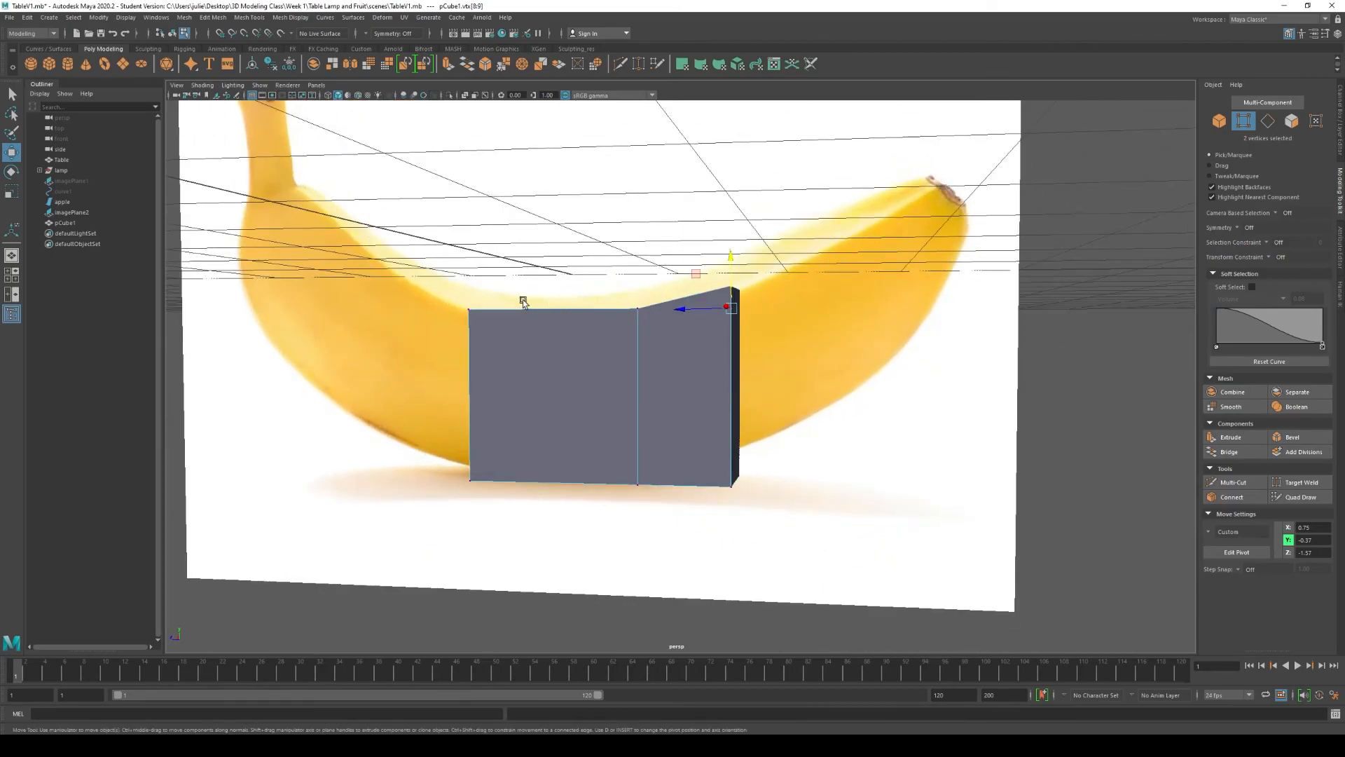
# - Select the two lower vertices at the extruded end and snap their pivot to the bottom corner
pyautogui.moveTo(792, 464); pyautogui.dragTo(703, 517)
pyautogui.press('d')
pyautogui.press('v')
pyautogui.keyDown('alt'); pyautogui.moveTo(806, 346); pyautogui.dragTo(759, 388); pyautogui.keyUp('alt')
pyautogui.keyDown('alt'); pyautogui.moveTo(760, 389); pyautogui.dragTo(881, 463, button='right'); pyautogui.keyUp('alt')
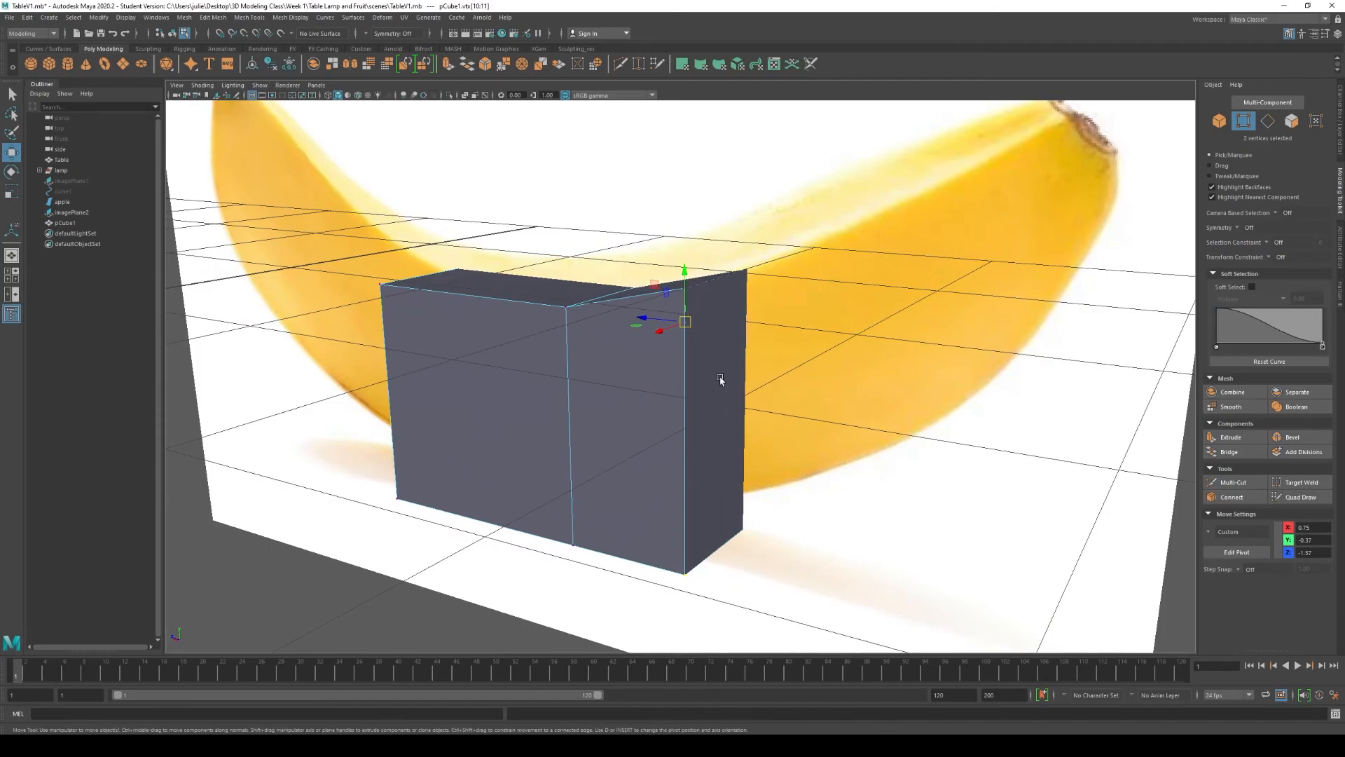
pyautogui.press('d')
pyautogui.press('v')
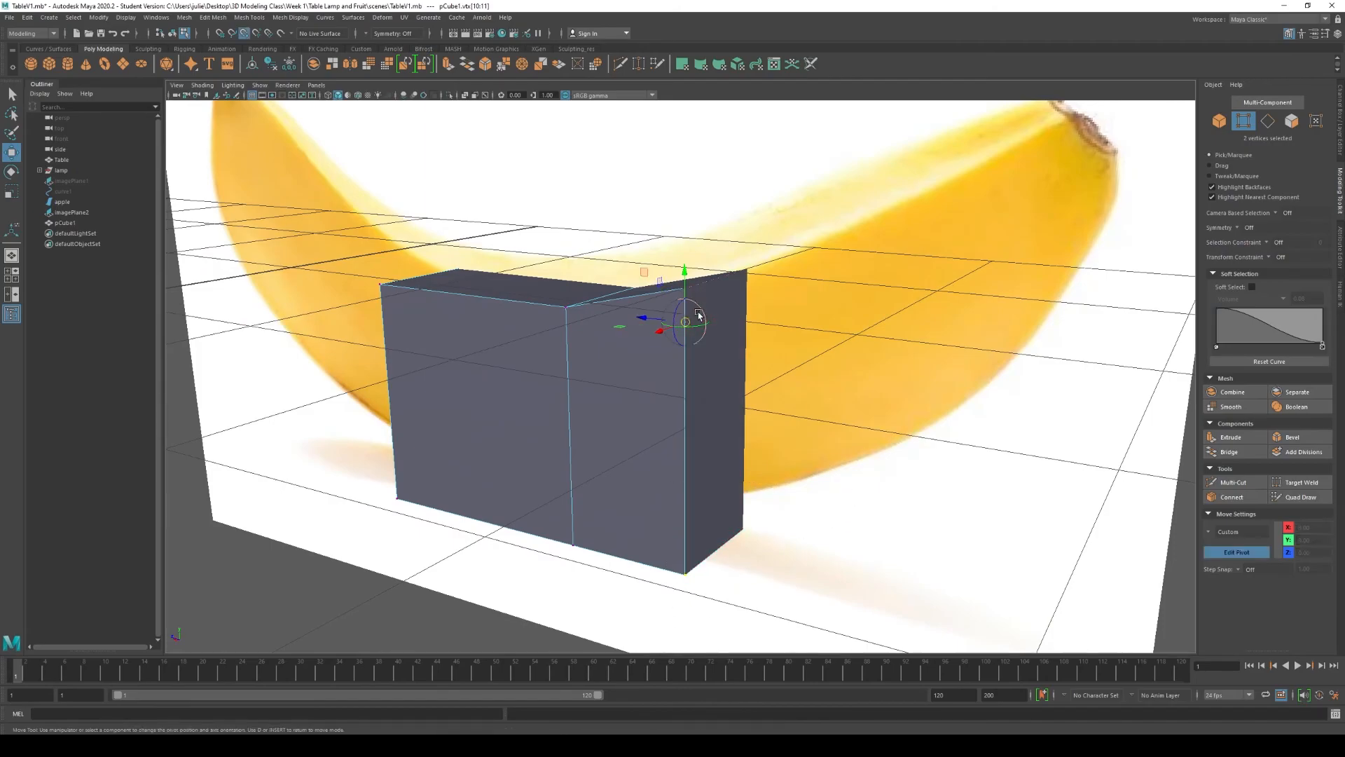
pyautogui.moveTo(686, 325); pyautogui.dragTo(682, 565)
# - Raise the two lower end vertices vertically to follow the banana's underside
pyautogui.scroll(-3, 822, 535)
pyautogui.keyDown('alt'); pyautogui.moveTo(821, 536); pyautogui.dragTo(844, 504); pyautogui.keyUp('alt')
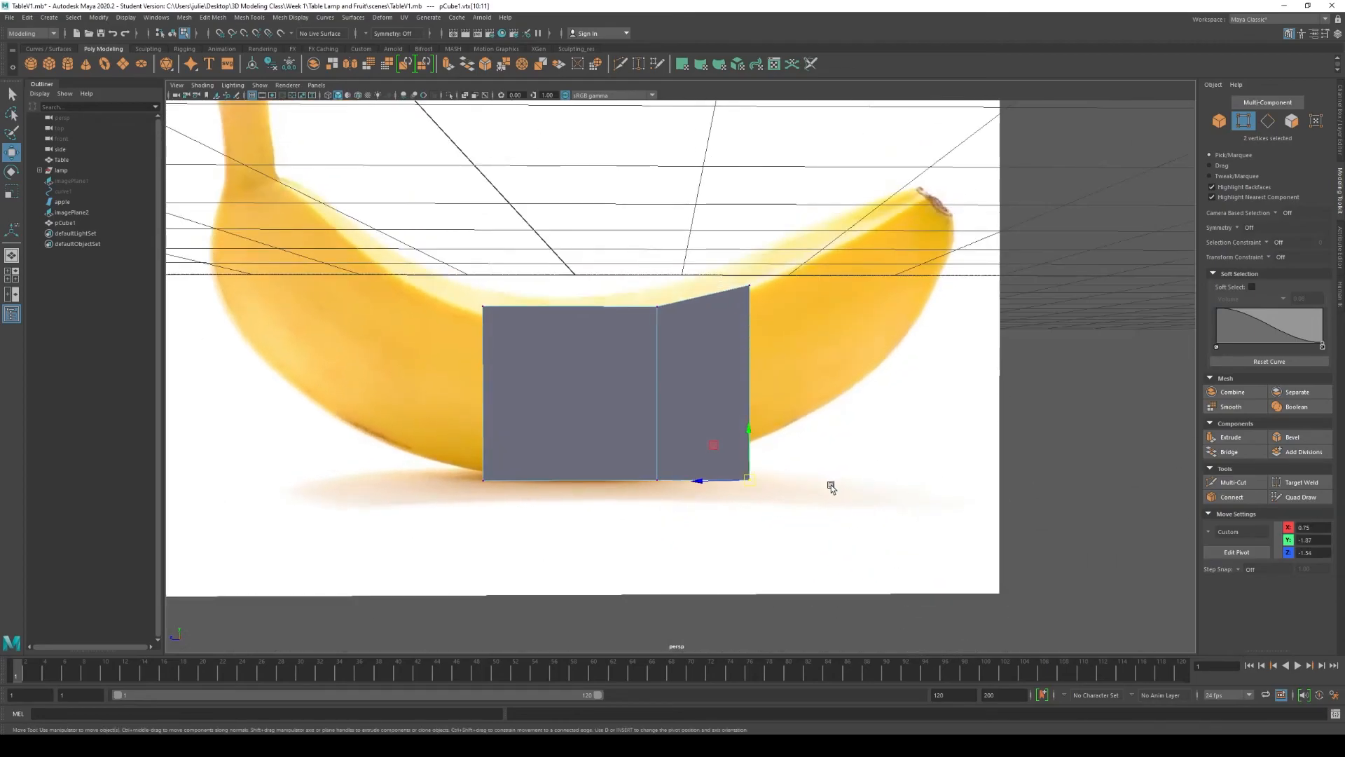
pyautogui.moveTo(747, 429); pyautogui.dragTo(747, 472)
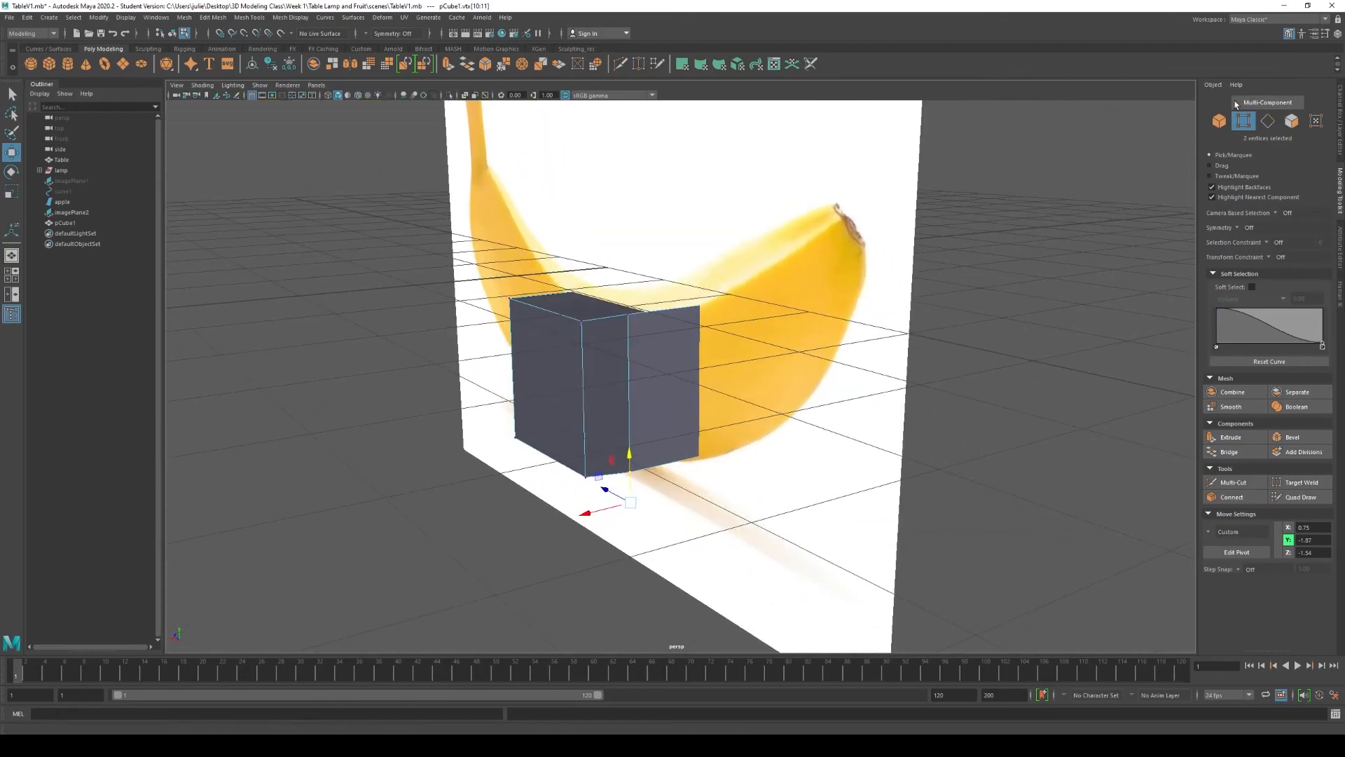
# - Extrude the angled end face of the block outward toward the banana's tip
pyautogui.click(1293, 122)
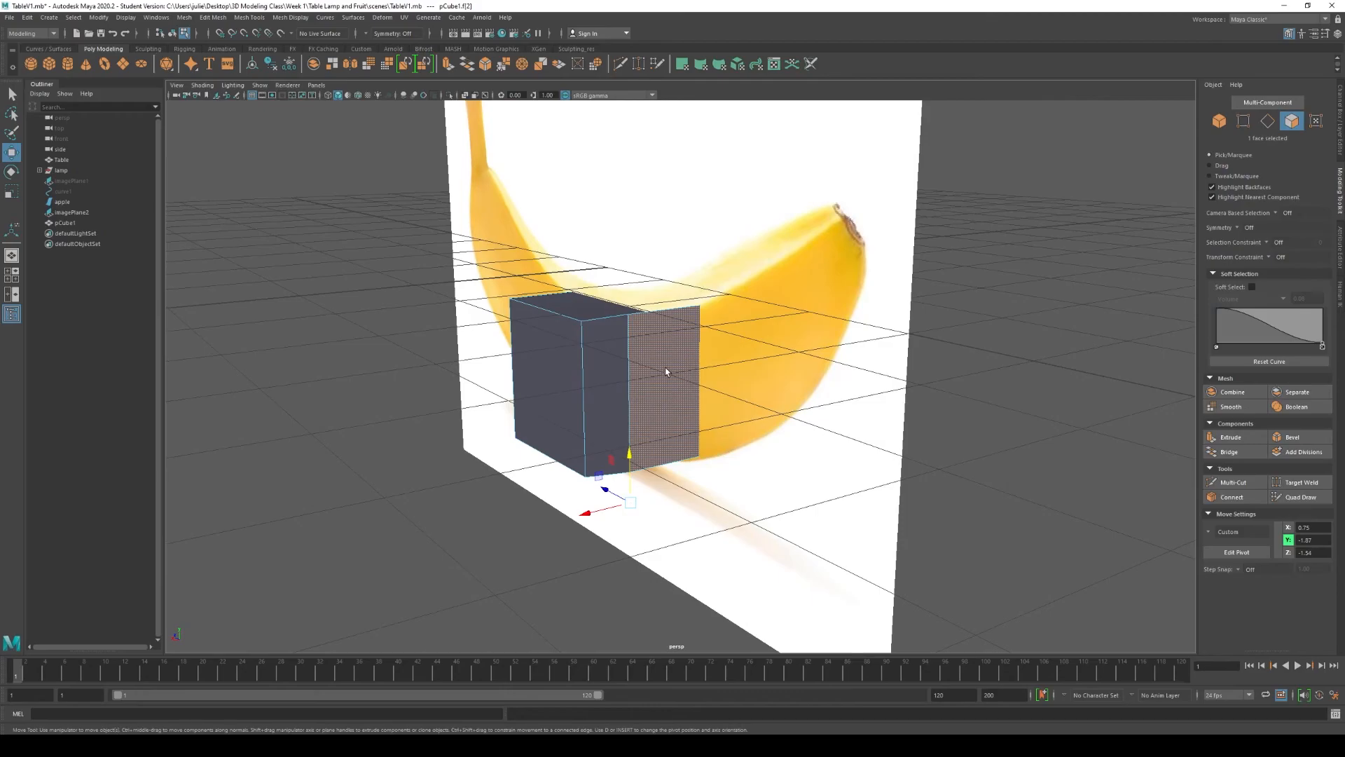
pyautogui.keyDown('alt'); pyautogui.moveTo(560, 513); pyautogui.dragTo(942, 416); pyautogui.keyUp('alt')
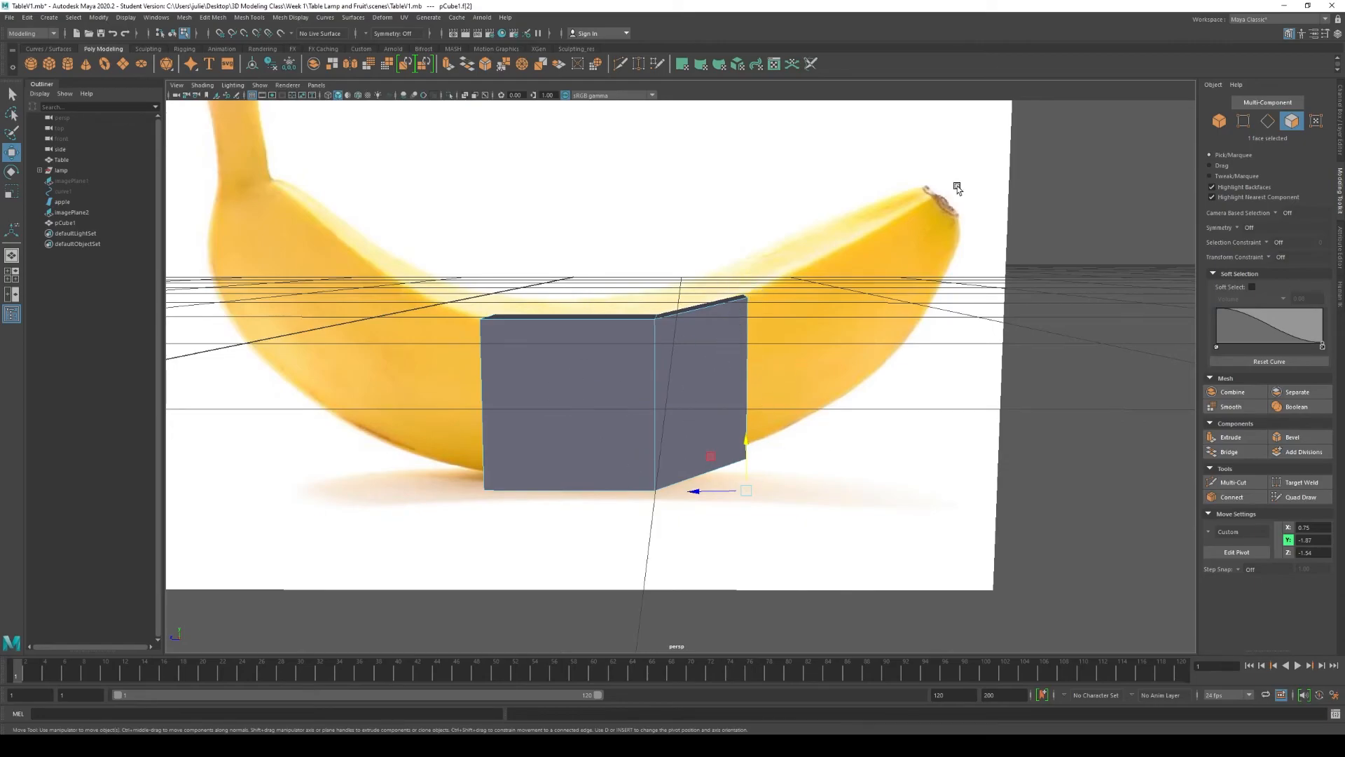
pyautogui.keyDown('alt'); pyautogui.moveTo(962, 227); pyautogui.dragTo(726, 383); pyautogui.keyUp('alt')
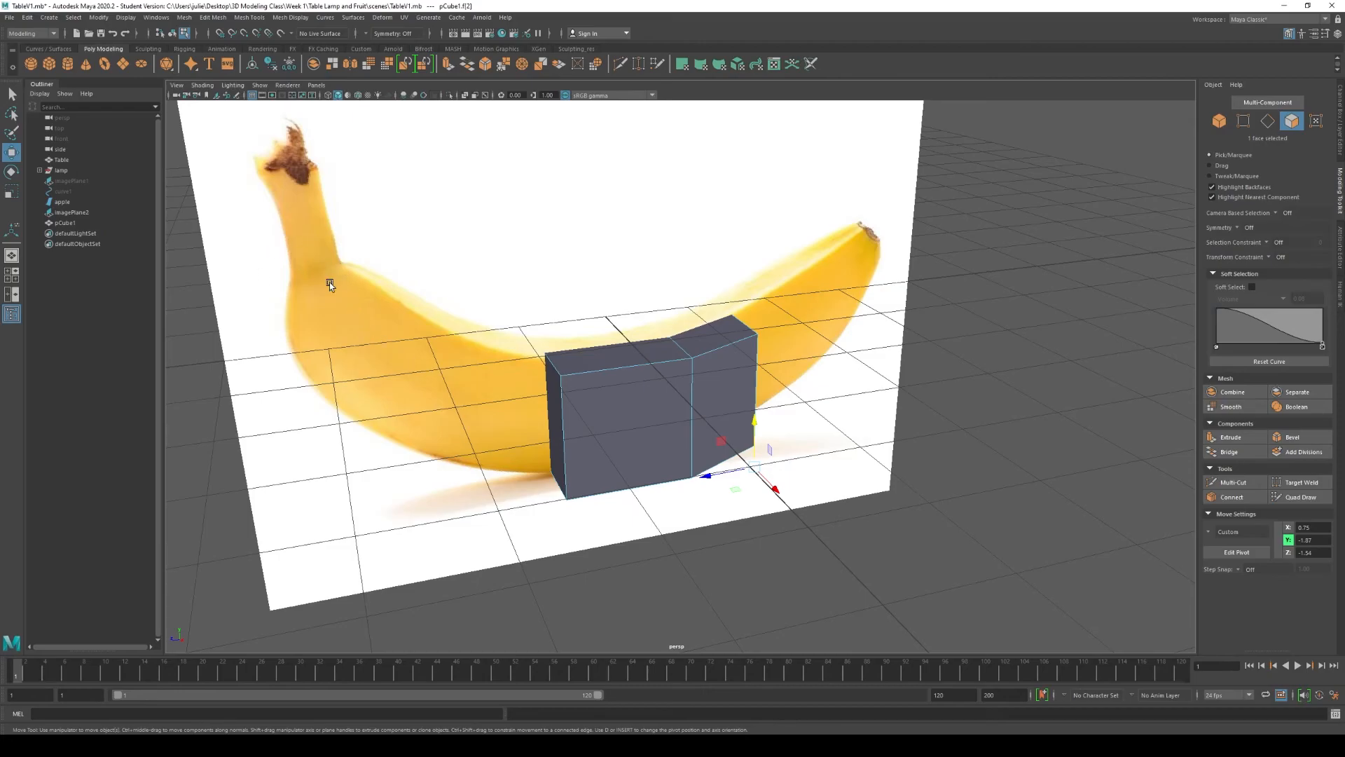
pyautogui.keyDown('alt'); pyautogui.moveTo(856, 410); pyautogui.dragTo(693, 398); pyautogui.keyUp('alt')
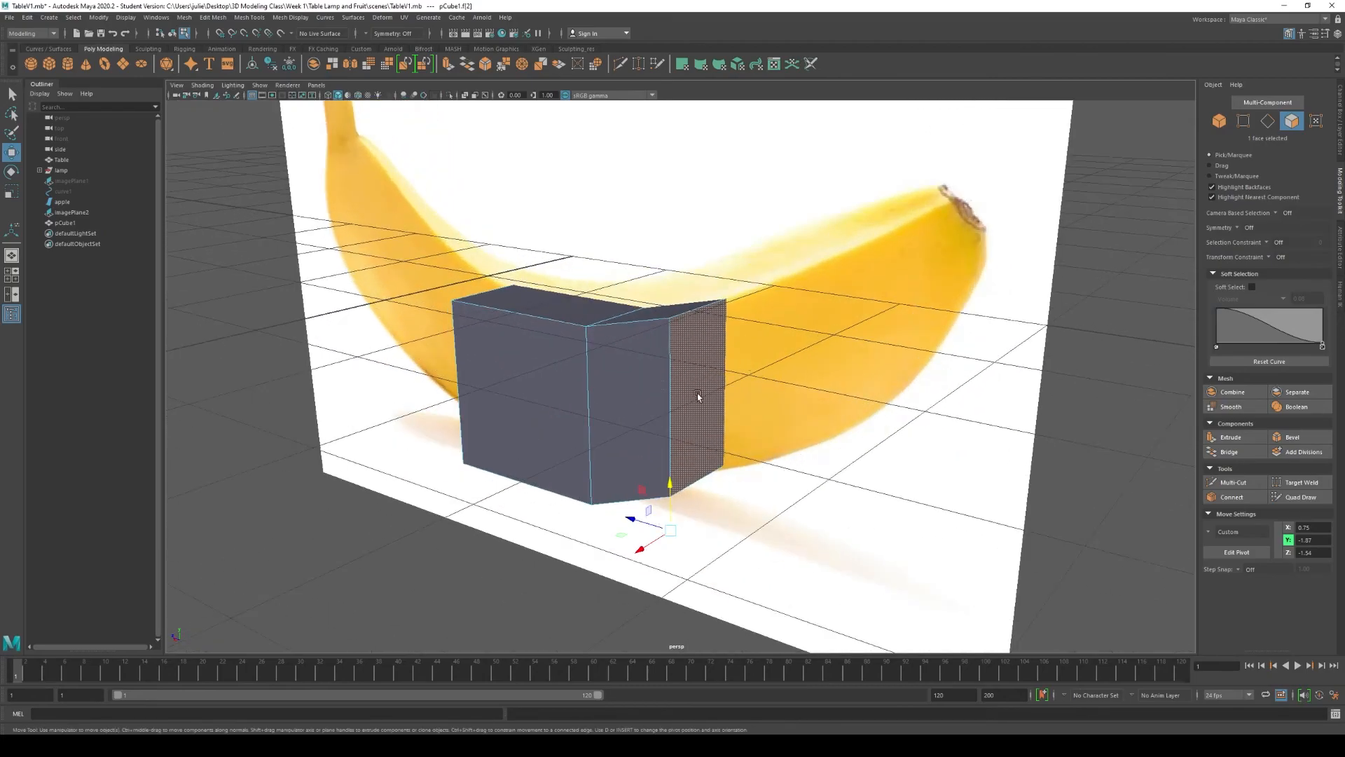
pyautogui.click(1231, 437)
pyautogui.keyDown('alt'); pyautogui.moveTo(746, 519); pyautogui.dragTo(789, 517); pyautogui.keyUp('alt')
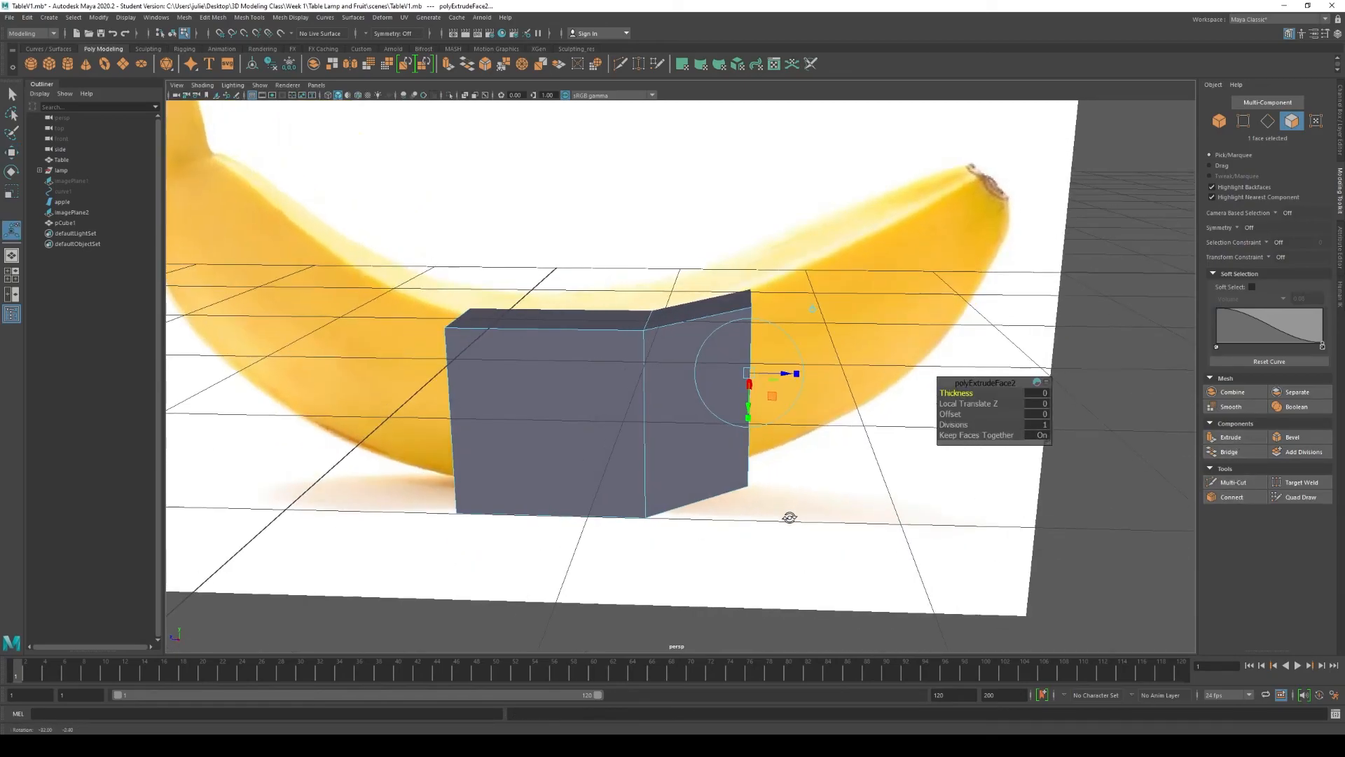
pyautogui.moveTo(950, 395)
pyautogui.mouseDown()
pyautogui.moveTo(934, 408)
pyautogui.moveTo(967, 394)
pyautogui.mouseUp()
pyautogui.keyDown('alt'); pyautogui.moveTo(847, 441); pyautogui.dragTo(830, 440); pyautogui.keyUp('alt')
# - Select the two upper vertices at the newly extruded end and snap their pivot to the upper corner
pyautogui.click(1244, 122)
pyautogui.moveTo(860, 292); pyautogui.dragTo(850, 365)
pyautogui.scroll(-3, 847, 354)
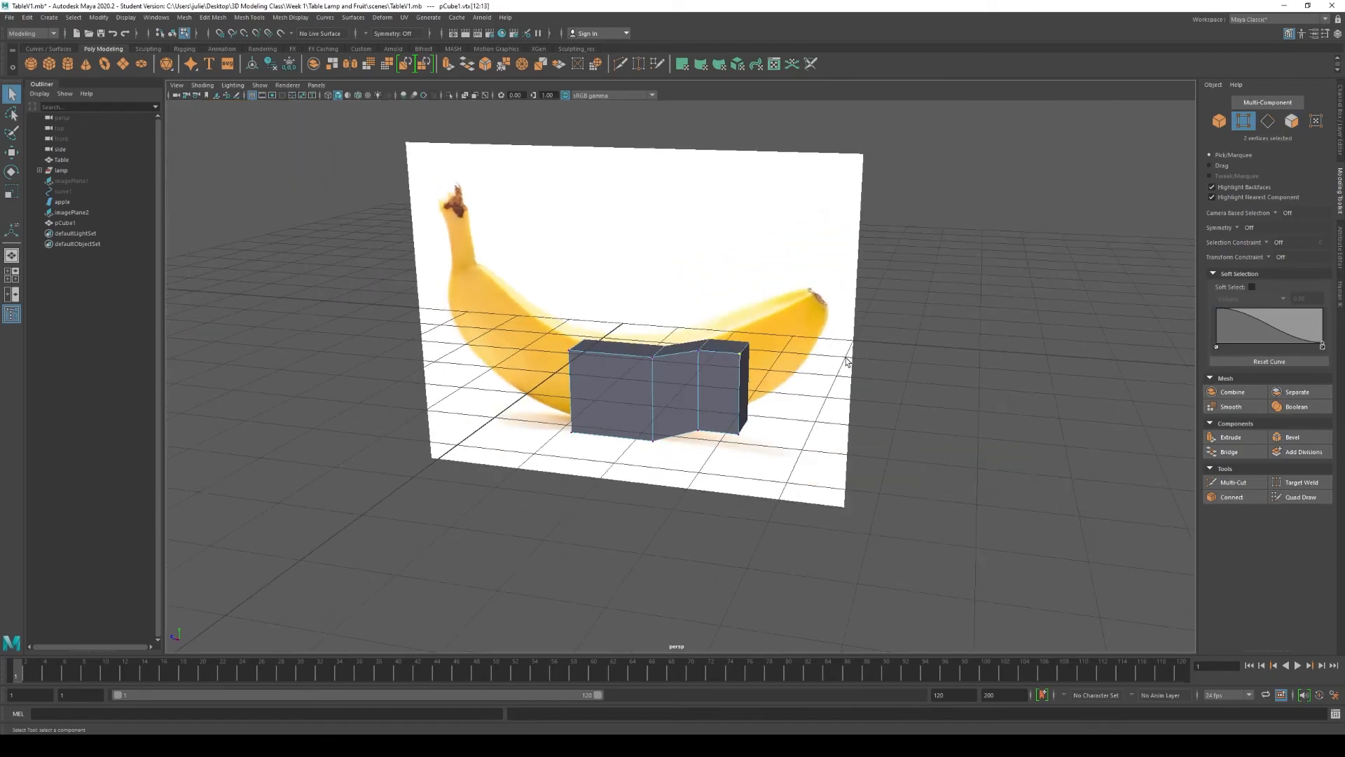
pyautogui.scroll(3, 838, 352)
pyautogui.press('w')
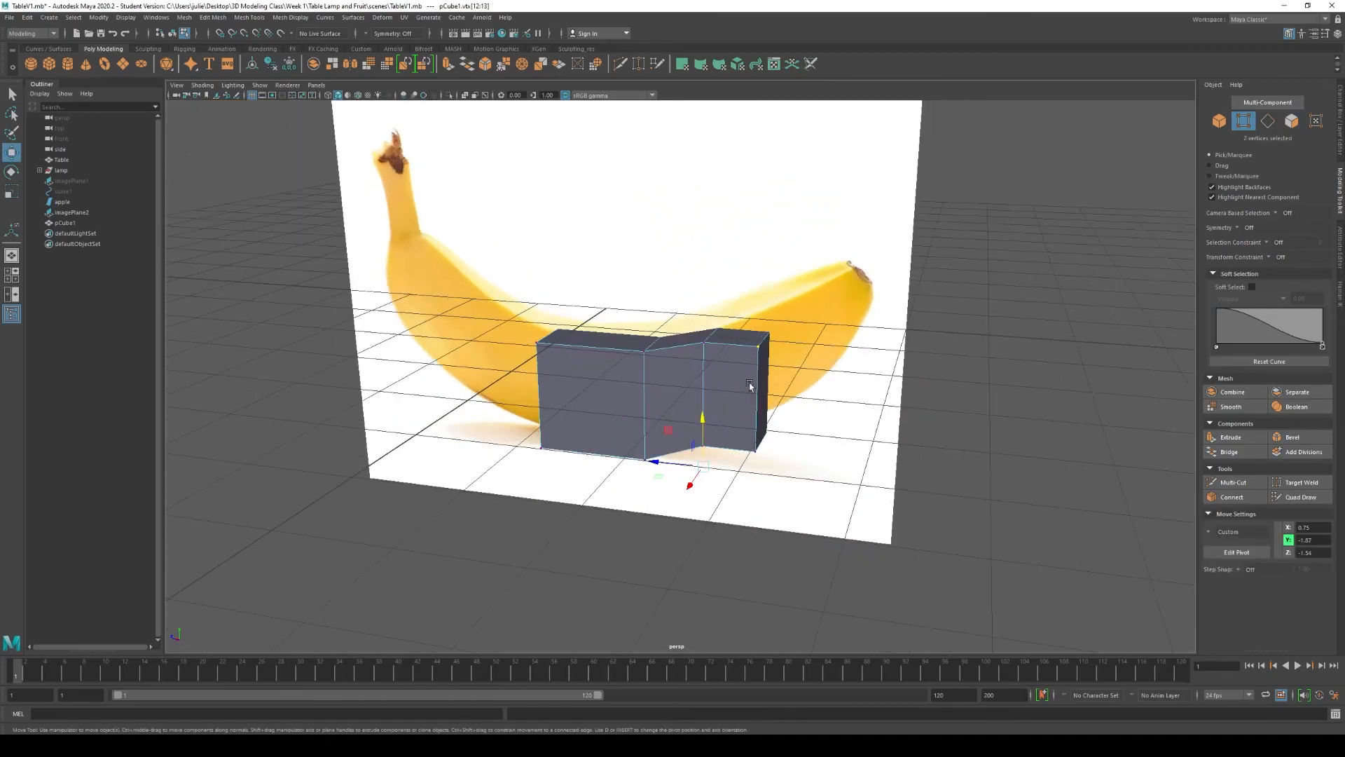
pyautogui.press('d')
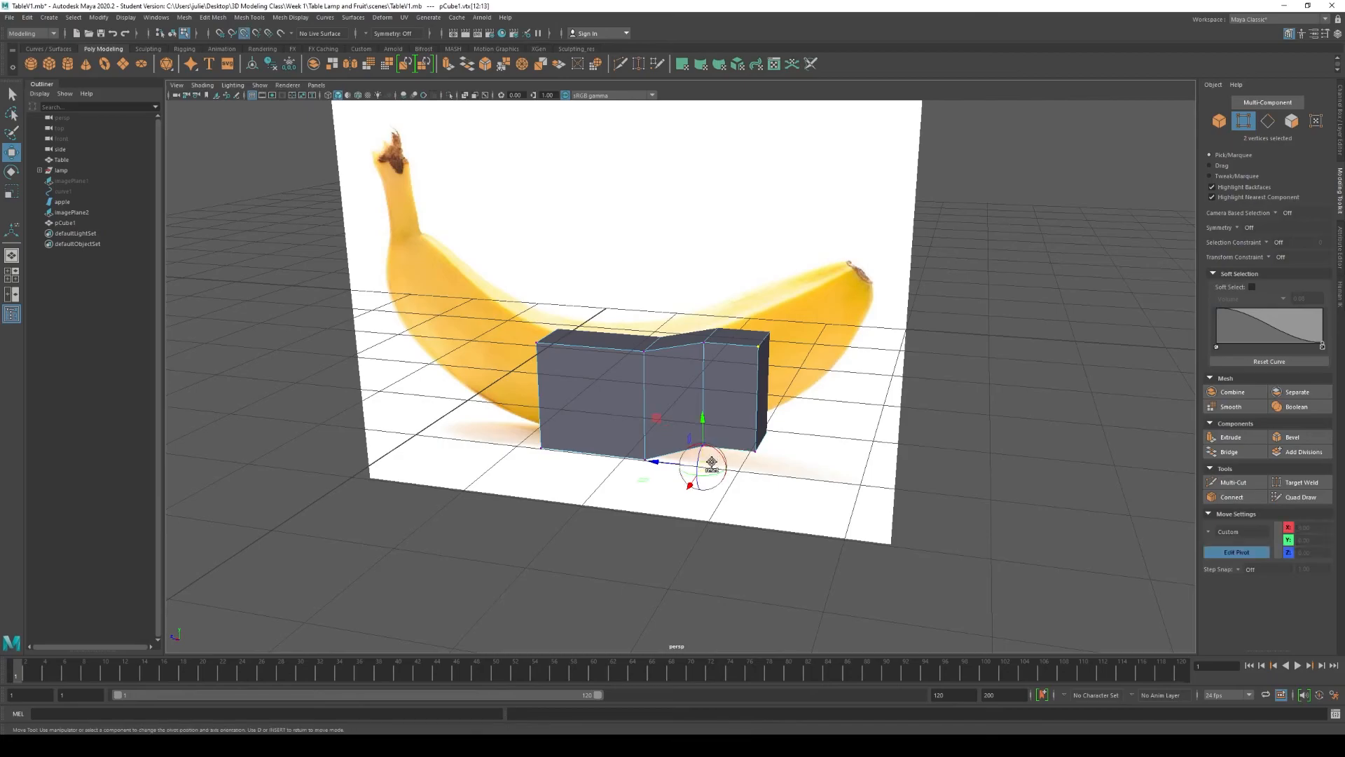
pyautogui.moveTo(708, 464); pyautogui.dragTo(769, 381)
pyautogui.press('d')
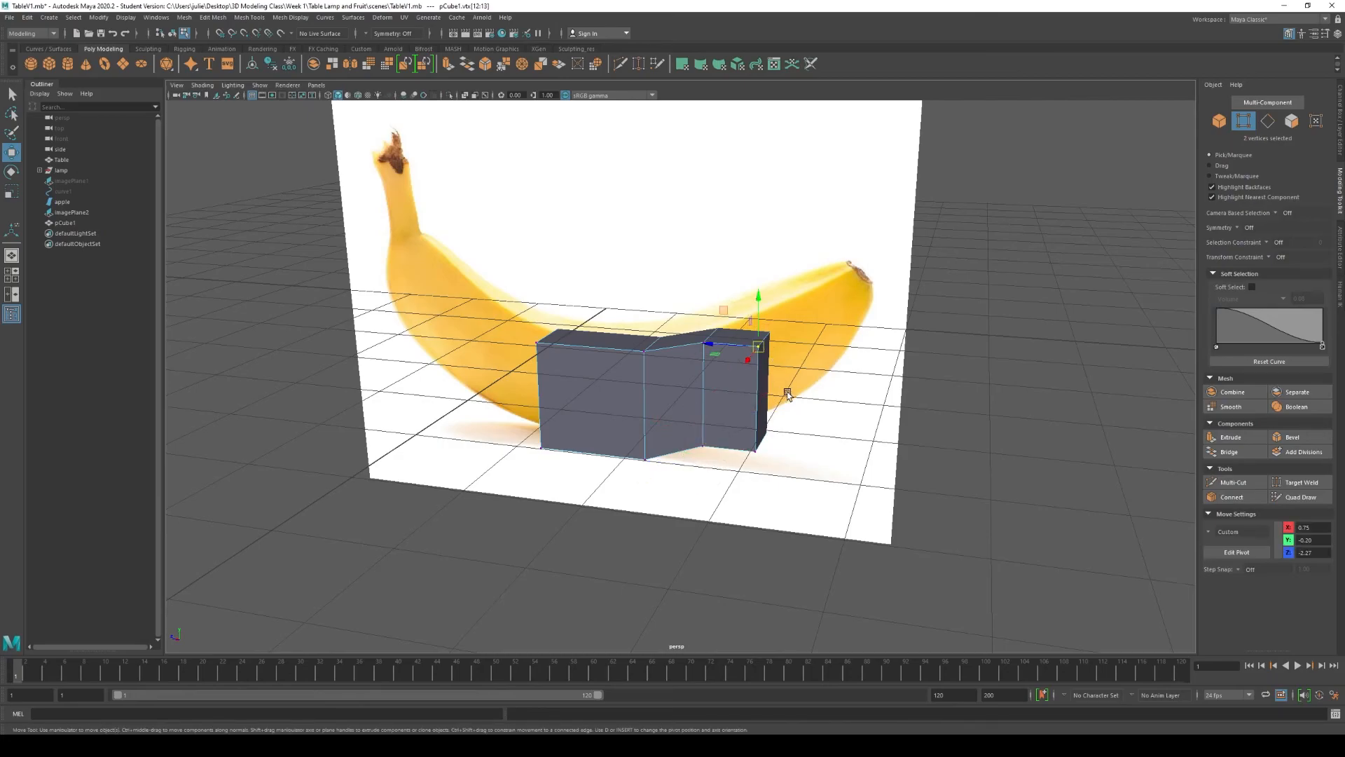
# - Raise the two upper end vertices vertically to follow the banana's upper edge
pyautogui.keyDown('alt'); pyautogui.moveTo(787, 441); pyautogui.dragTo(817, 416); pyautogui.keyUp('alt')
pyautogui.keyDown('alt'); pyautogui.moveTo(811, 411); pyautogui.dragTo(850, 487, button='right'); pyautogui.keyUp('alt')
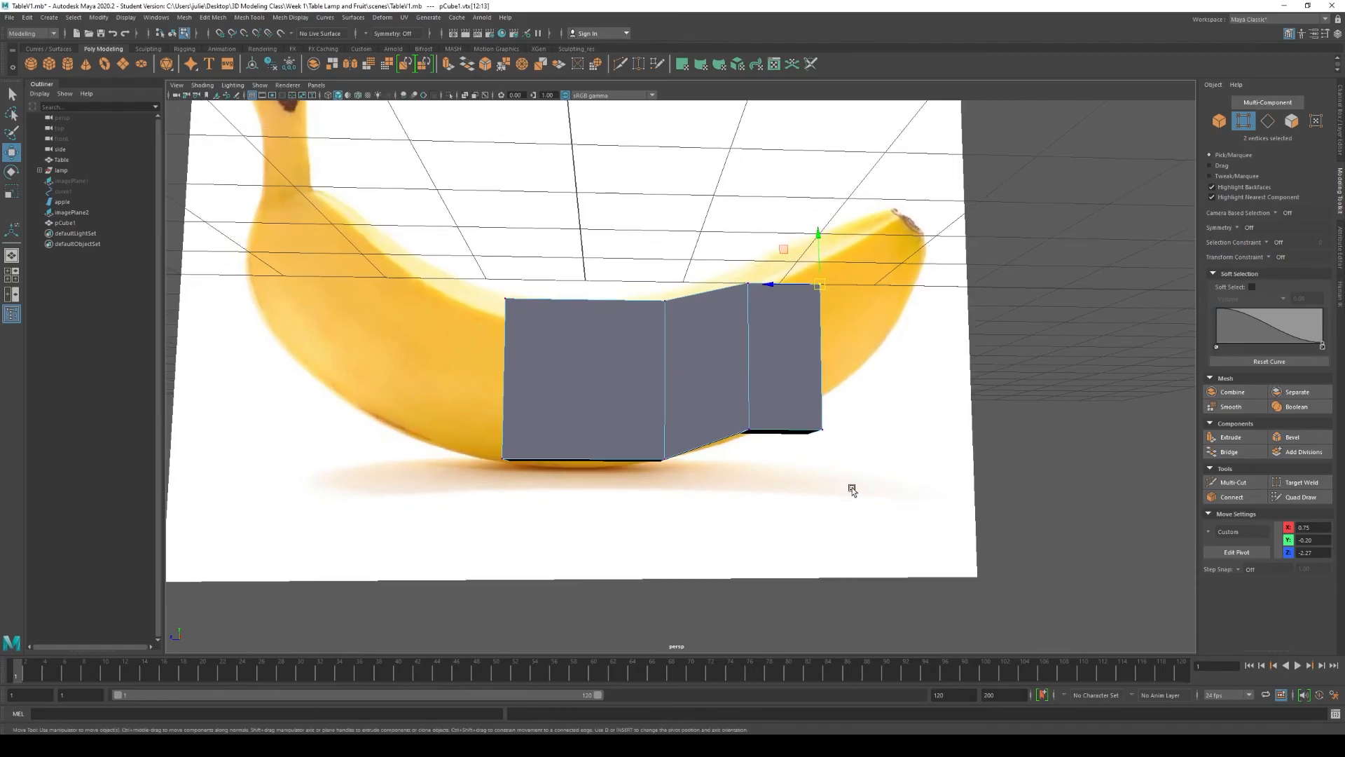
pyautogui.keyDown('alt'); pyautogui.moveTo(848, 502); pyautogui.dragTo(837, 501); pyautogui.keyUp('alt')
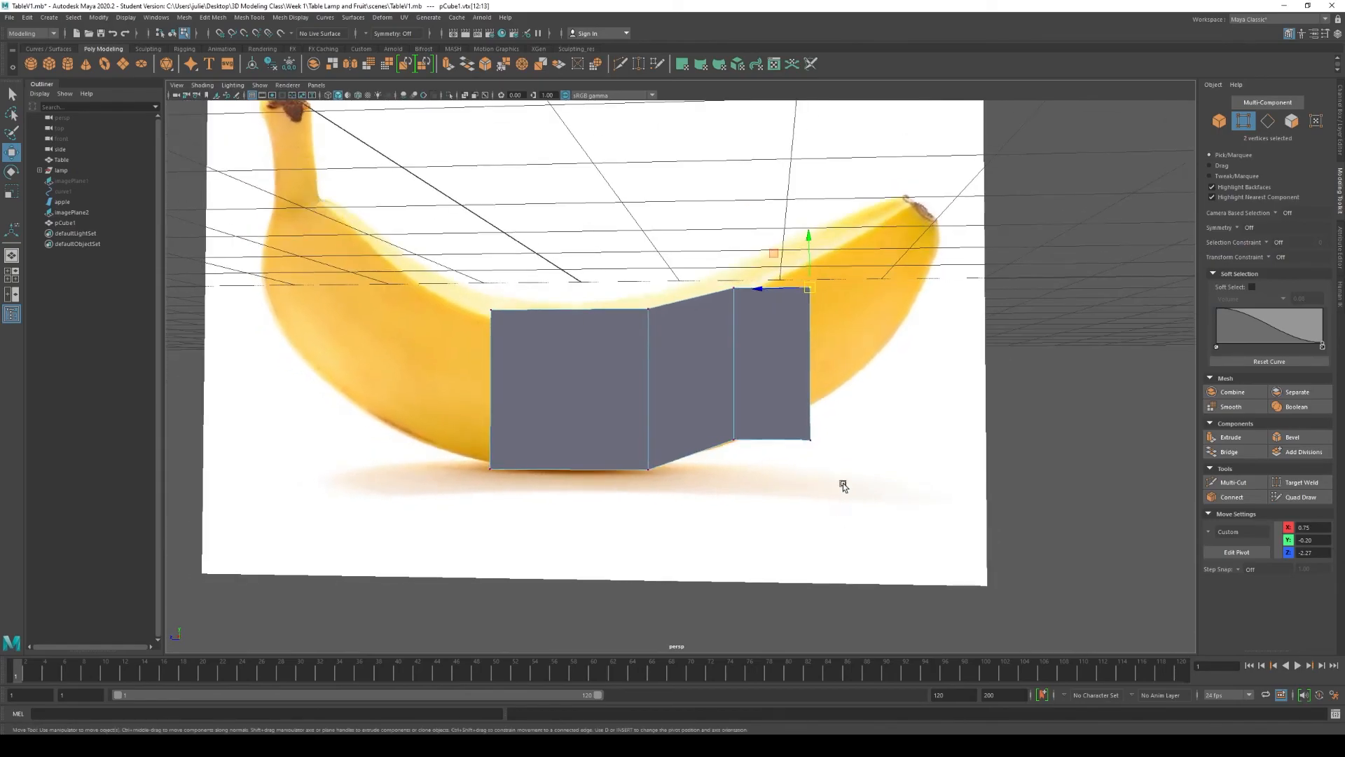
pyautogui.moveTo(809, 238); pyautogui.dragTo(808, 212)
# - Raise the two lower end vertices to the banana's underside, with their pivot snapped to the bottom corner
pyautogui.moveTo(809, 408); pyautogui.dragTo(783, 475)
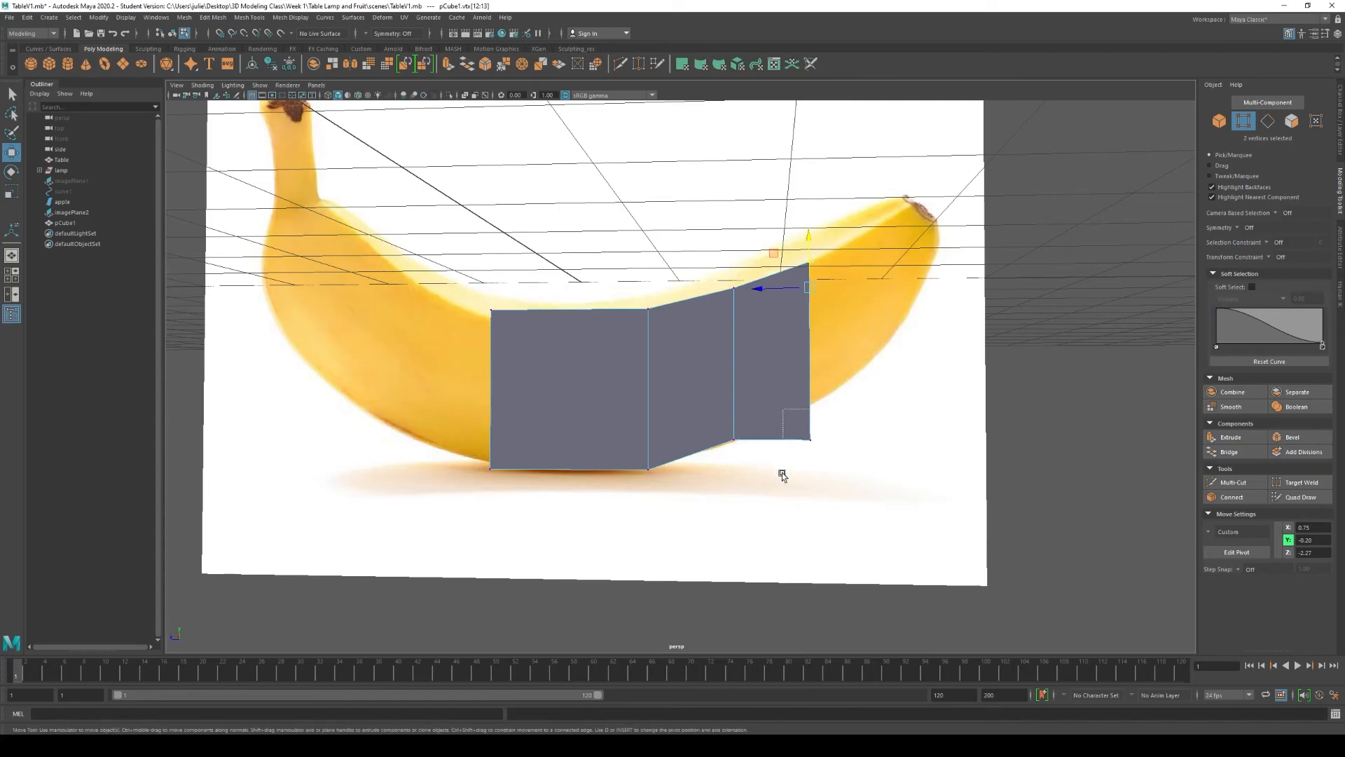
pyautogui.press('d')
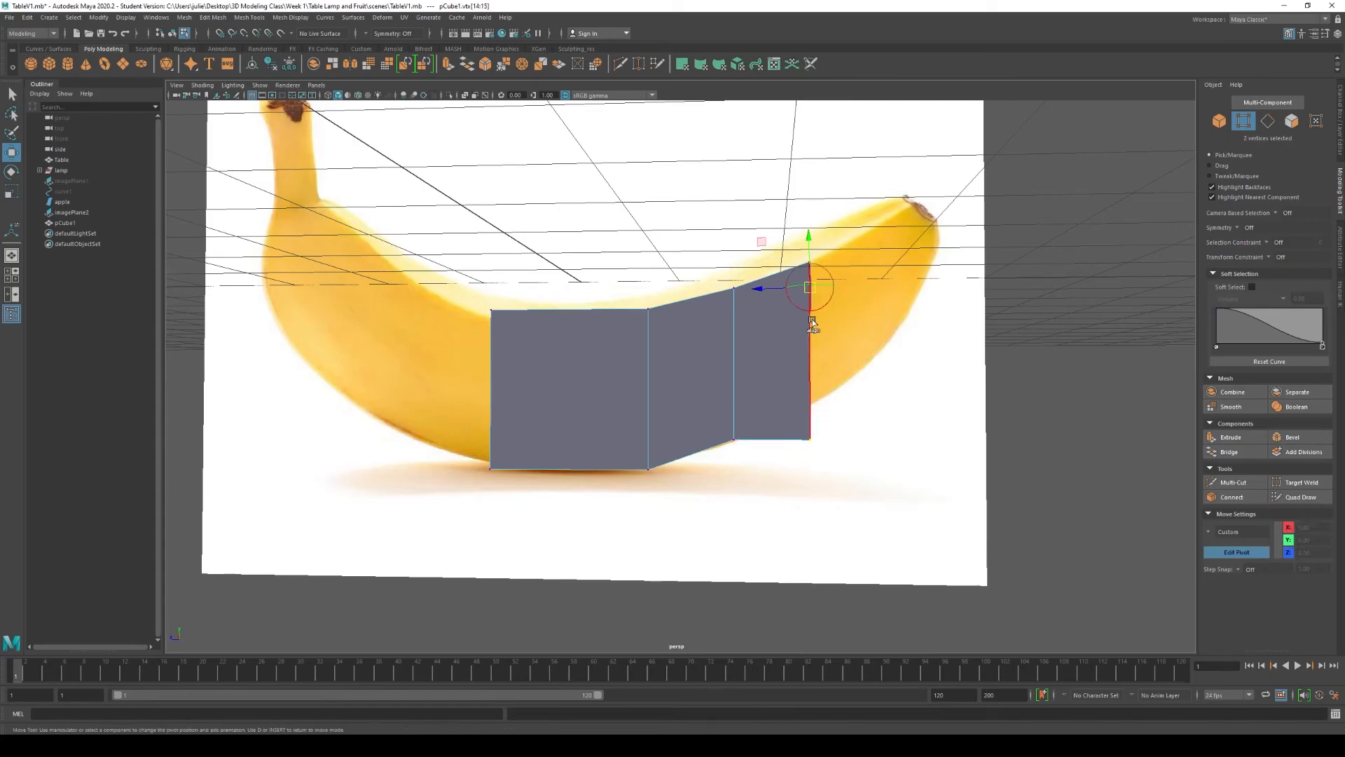
pyautogui.moveTo(809, 311); pyautogui.dragTo(818, 440)
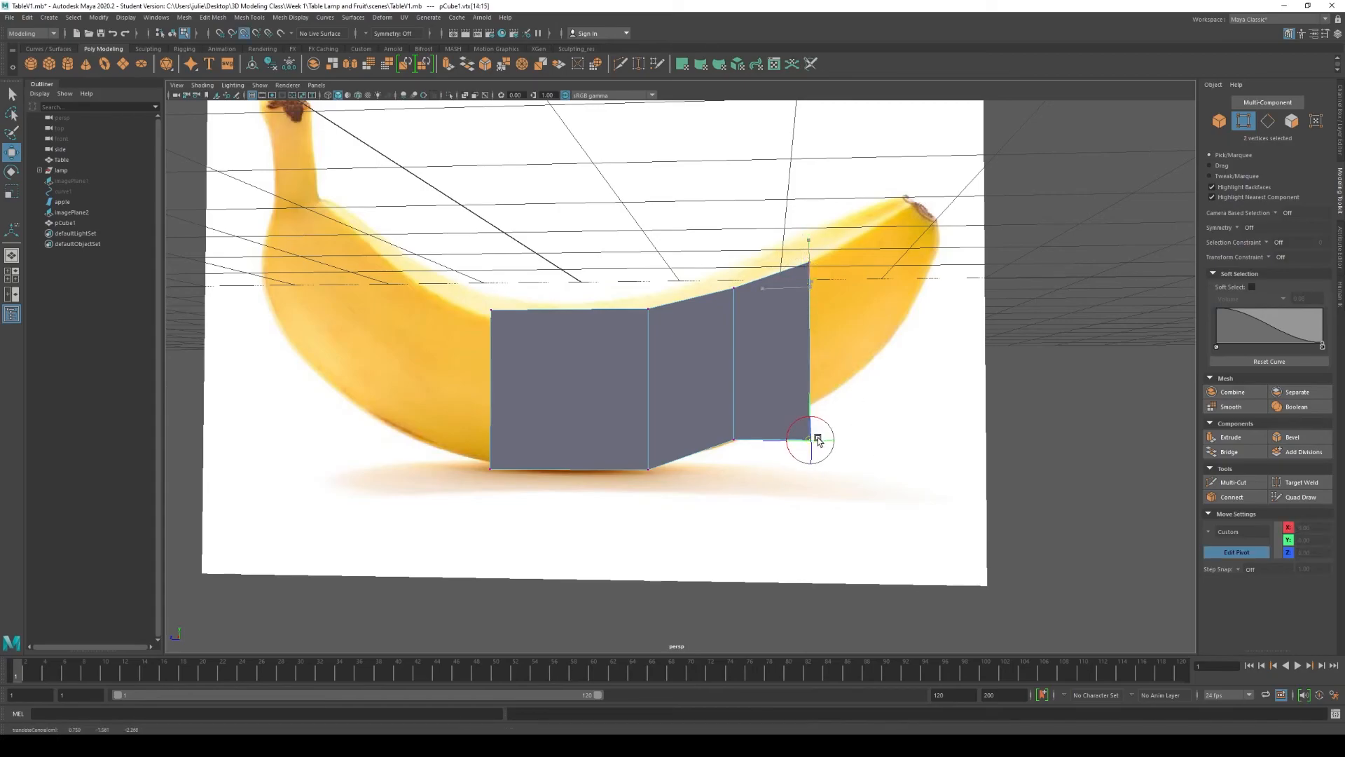
pyautogui.press('d')
pyautogui.moveTo(811, 392); pyautogui.dragTo(810, 356)
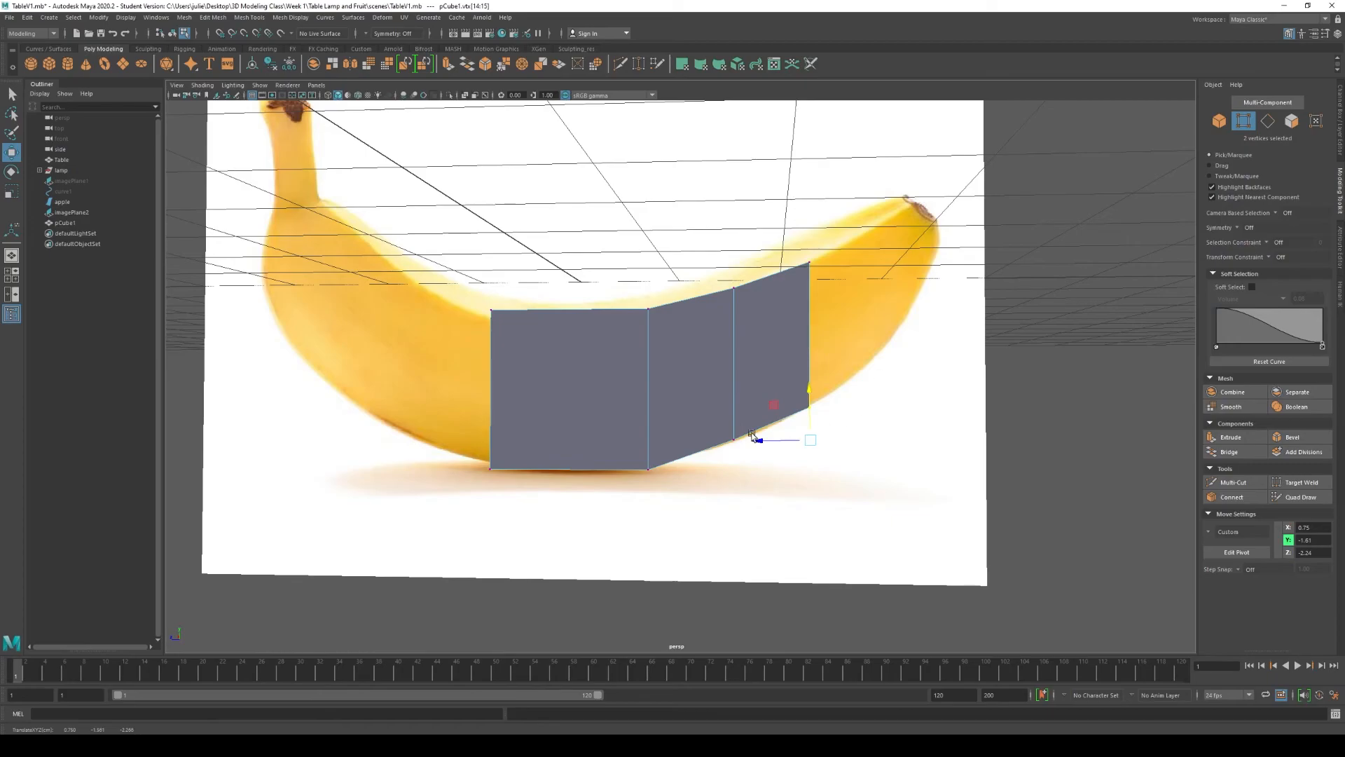
# - Extrude the end face again by about 0.7 toward the banana's tip
pyautogui.keyDown('alt'); pyautogui.moveTo(892, 430); pyautogui.dragTo(868, 406); pyautogui.keyUp('alt')
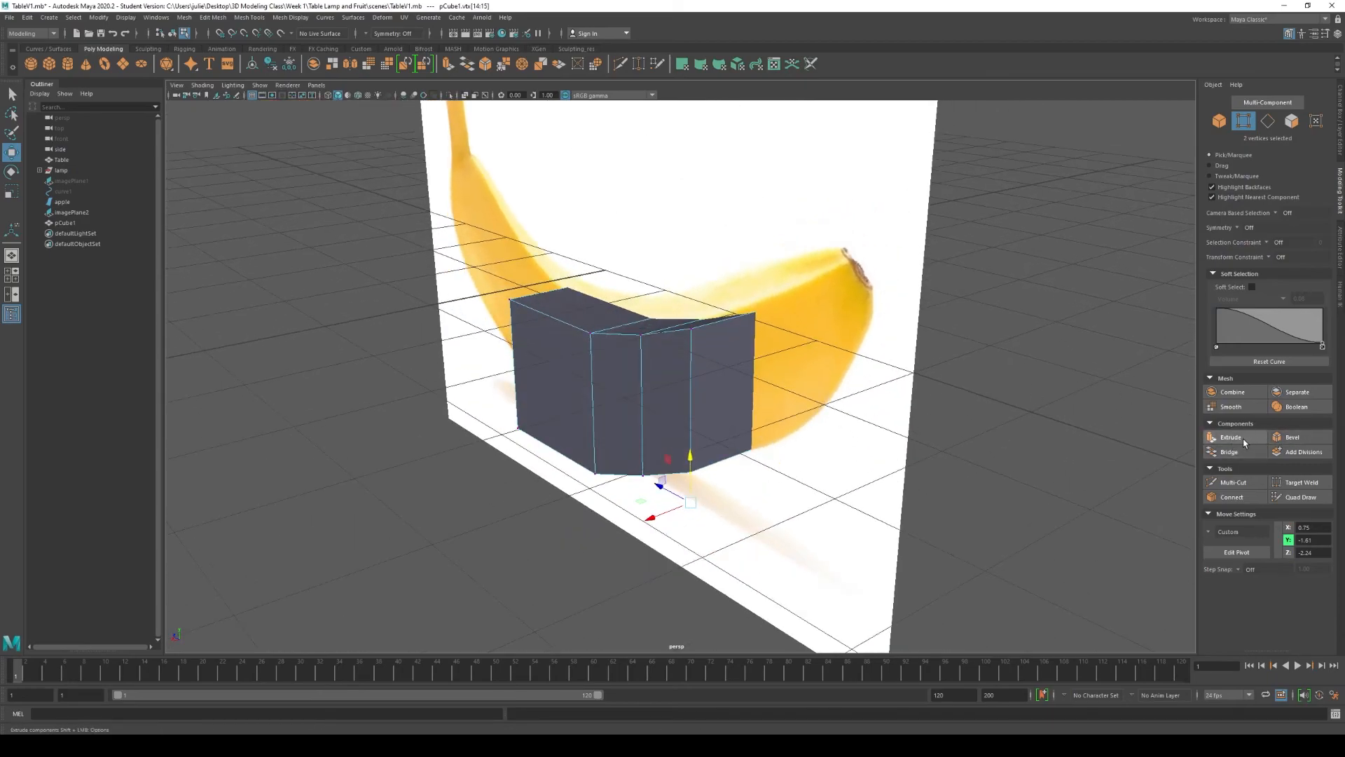
pyautogui.click(1292, 120)
pyautogui.click(723, 389)
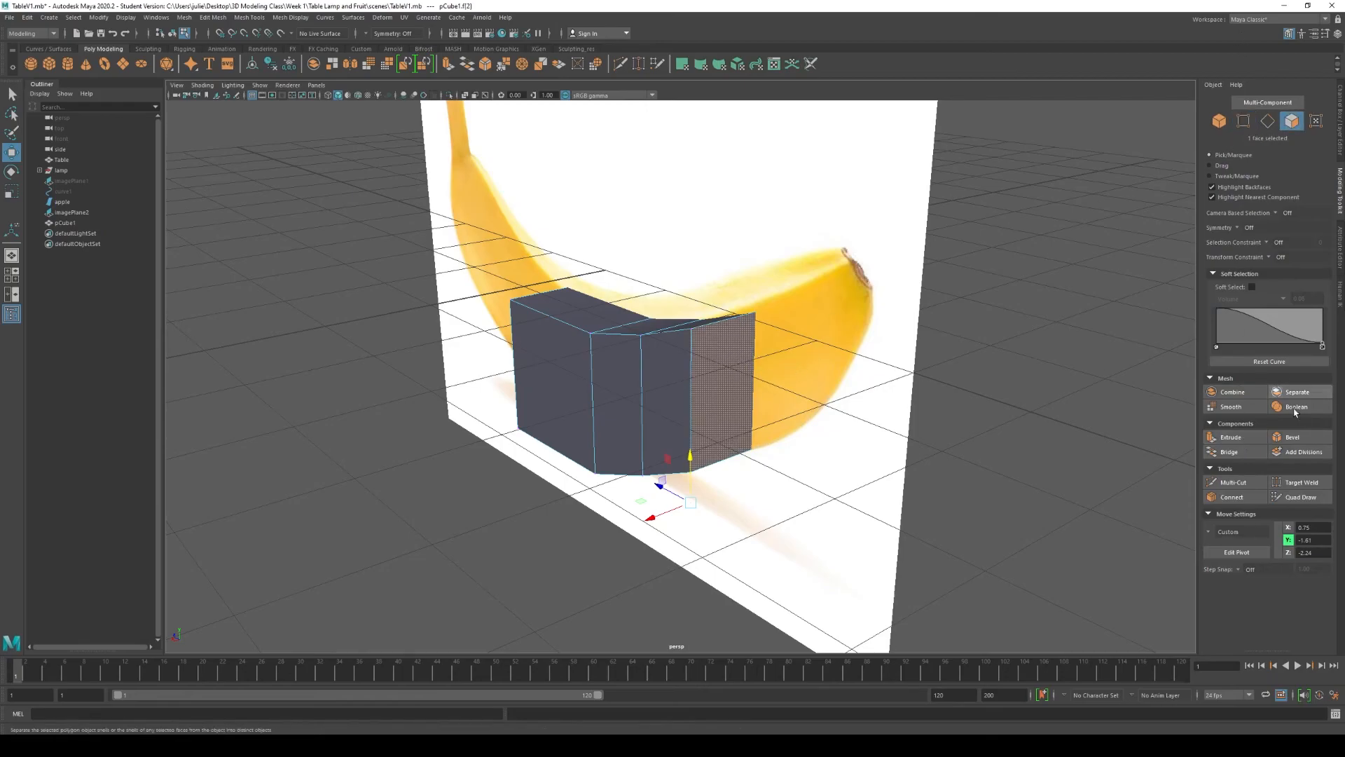
pyautogui.click(1231, 437)
pyautogui.moveTo(897, 546)
pyautogui.keyDown('alt'); pyautogui.mouseDown()
pyautogui.moveTo(856, 541)
pyautogui.moveTo(897, 537)
pyautogui.mouseUp(); pyautogui.keyUp('alt')
pyautogui.moveTo(842, 352); pyautogui.dragTo(919, 345)
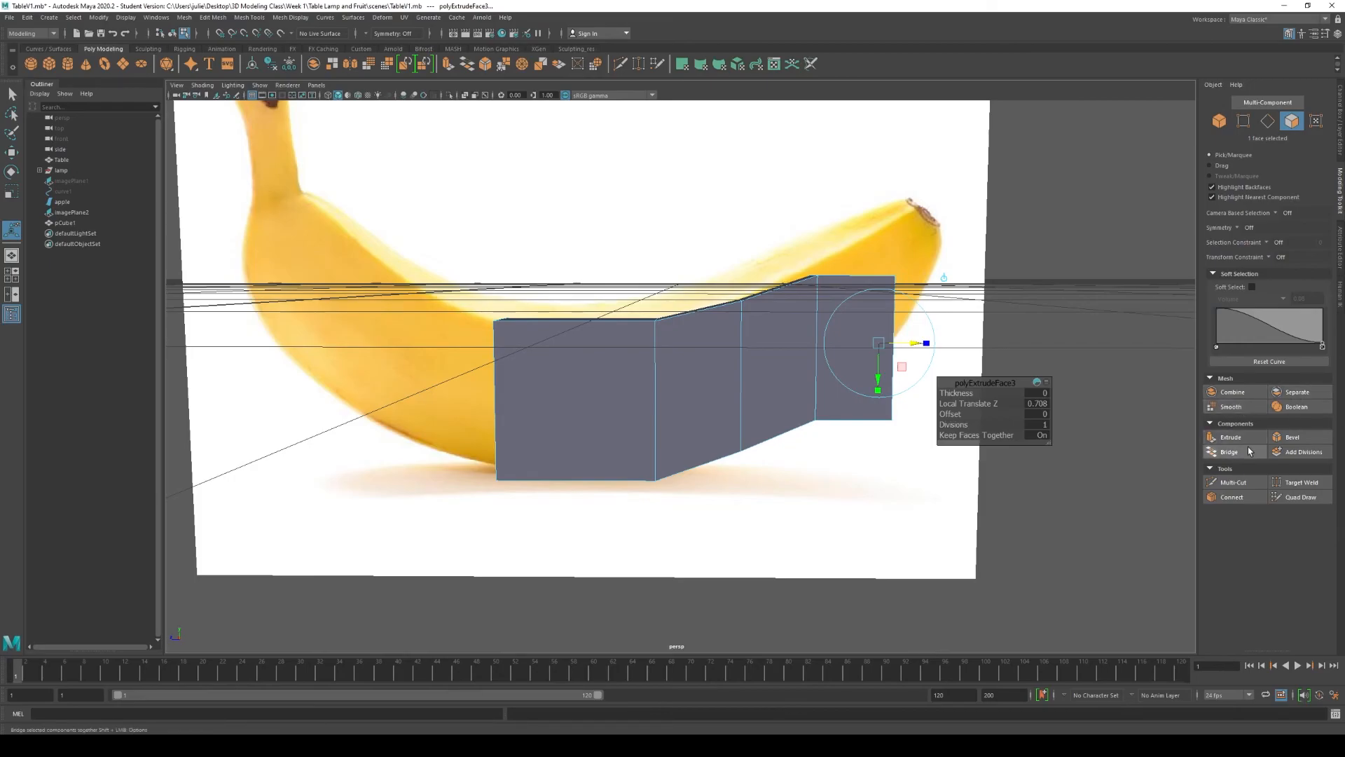
# - Select an upper vertex at the new end of the mesh and snap the pivot onto its corner
pyautogui.click(1246, 121)
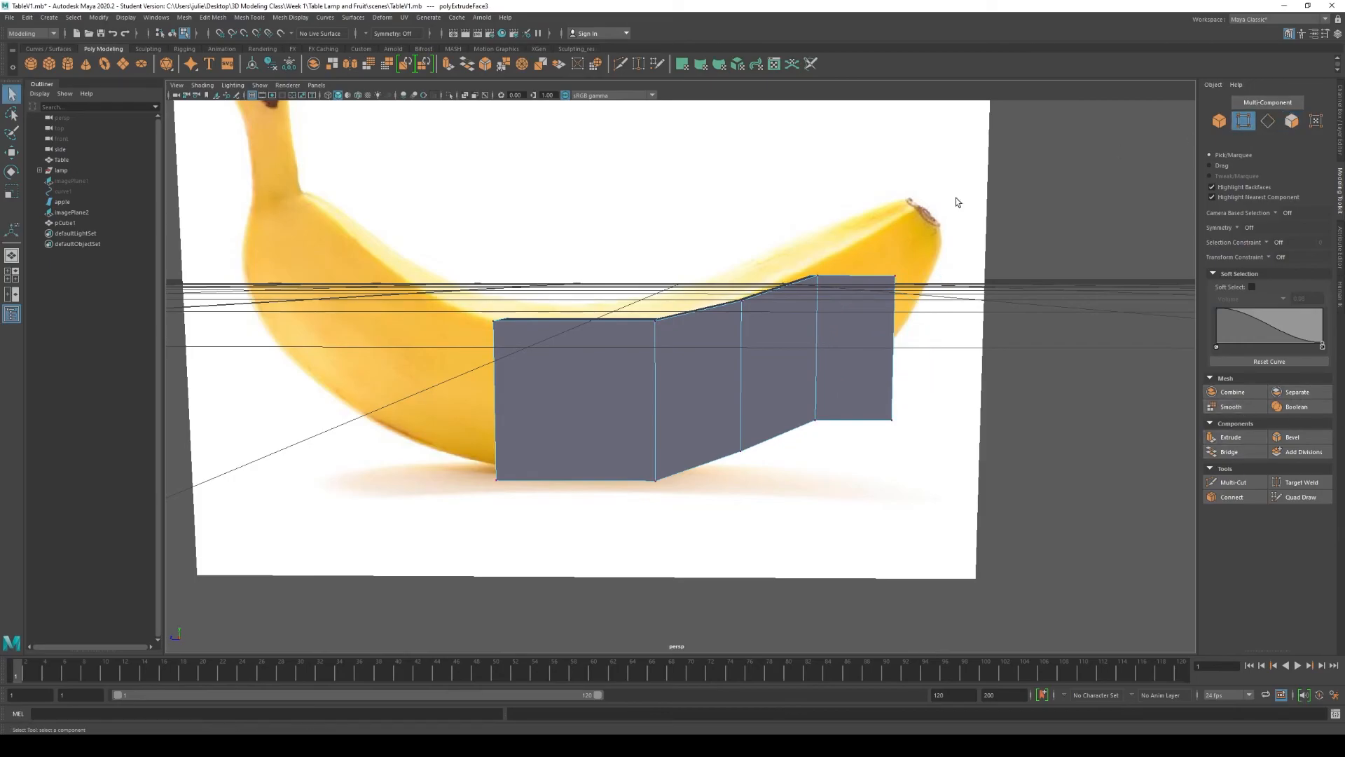
pyautogui.click(872, 291)
pyautogui.scroll(-6, 870, 360)
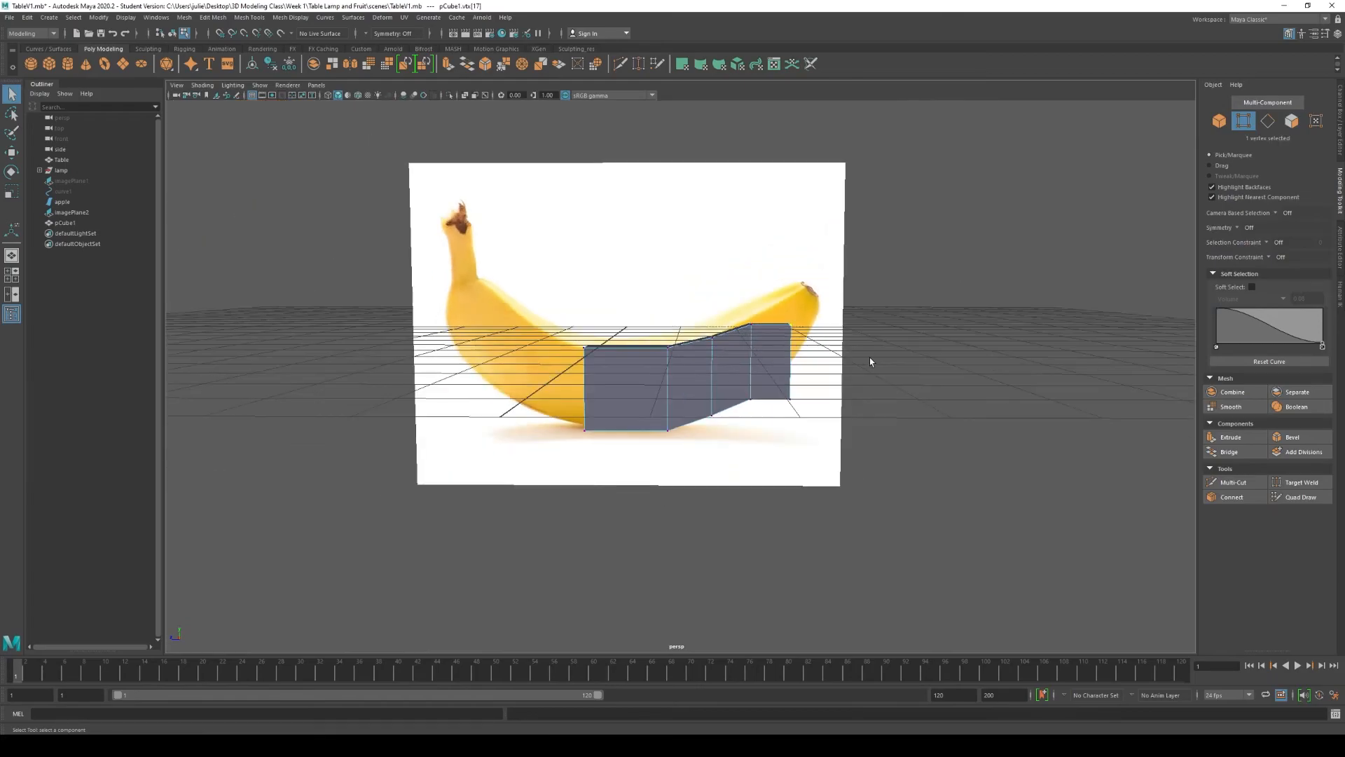
pyautogui.press('w')
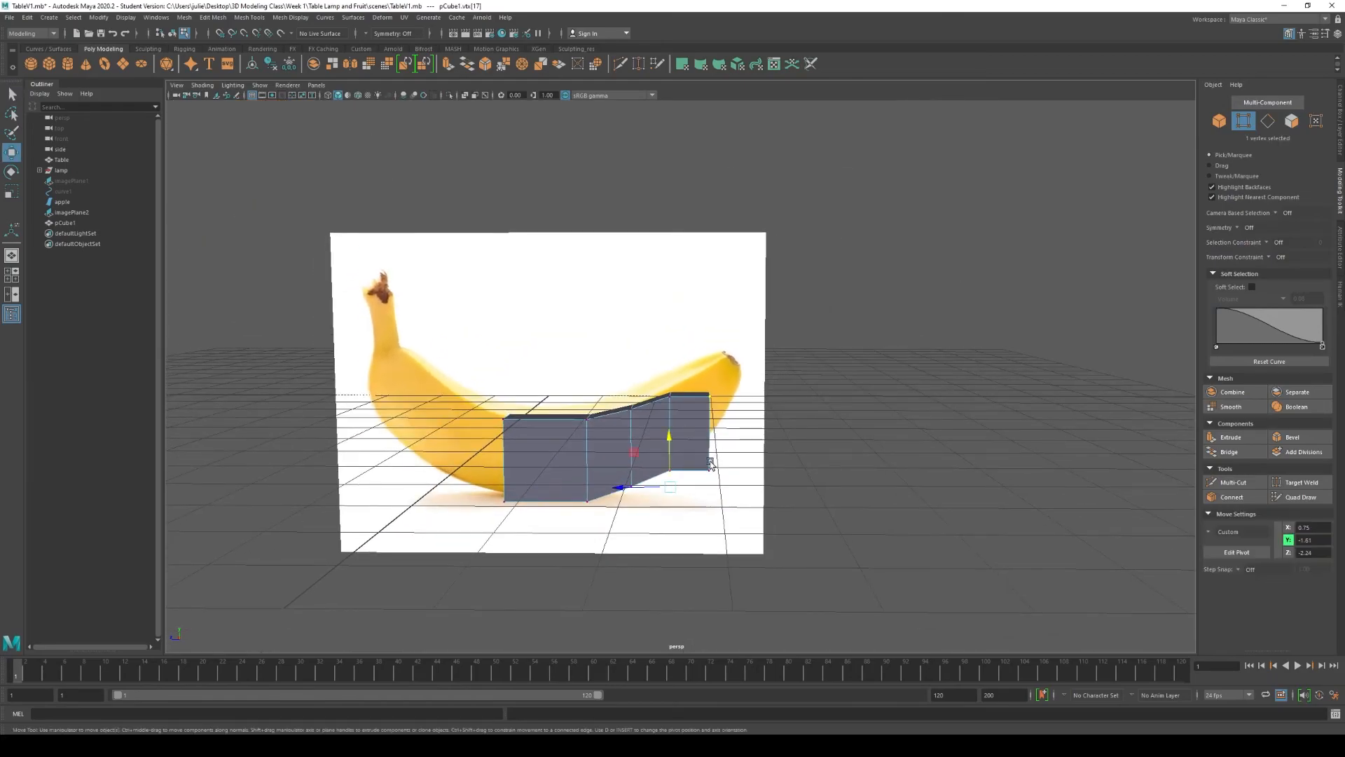
pyautogui.scroll(5, 715, 451)
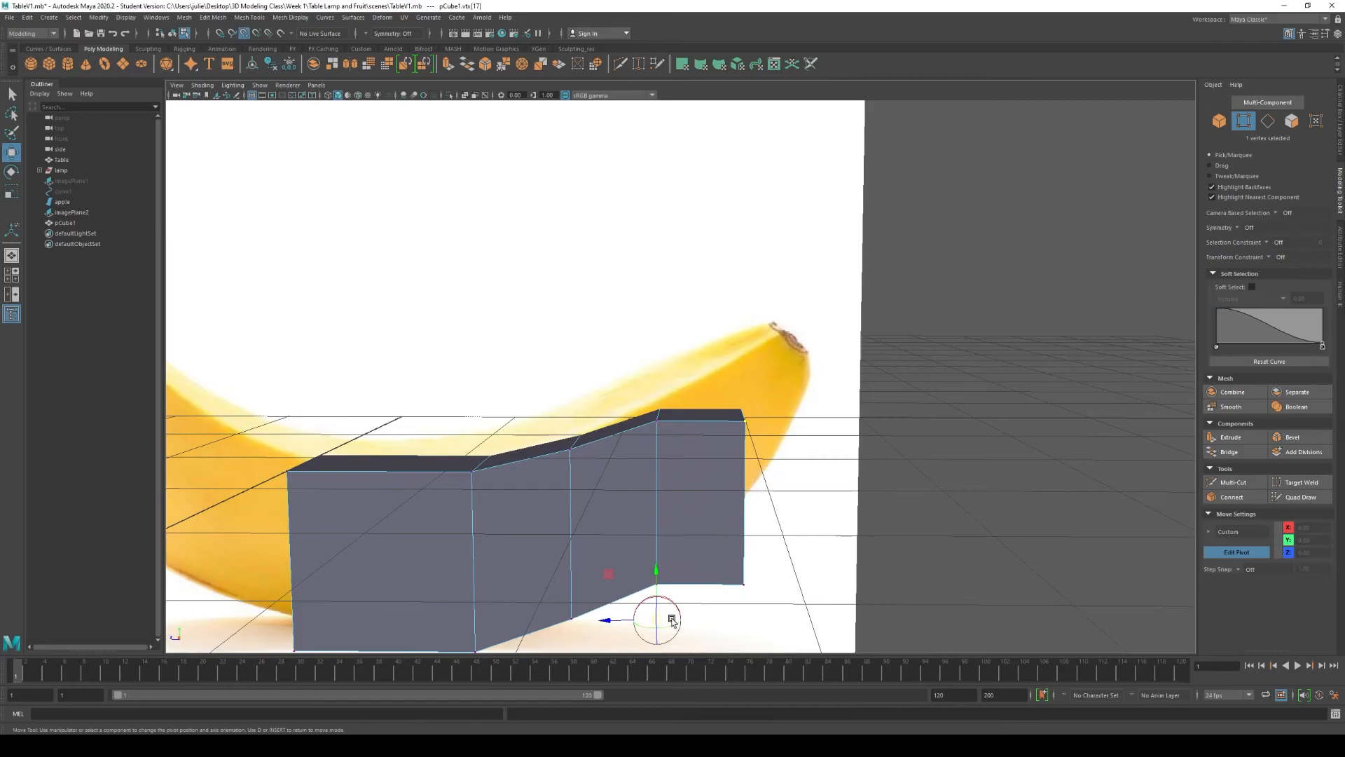
pyautogui.scroll(5, 707, 602)
pyautogui.keyDown('alt'); pyautogui.moveTo(690, 317); pyautogui.dragTo(638, 391); pyautogui.keyUp('alt')
pyautogui.keyDown('alt'); pyautogui.moveTo(510, 558); pyautogui.dragTo(525, 538); pyautogui.keyUp('alt')
pyautogui.press('d')
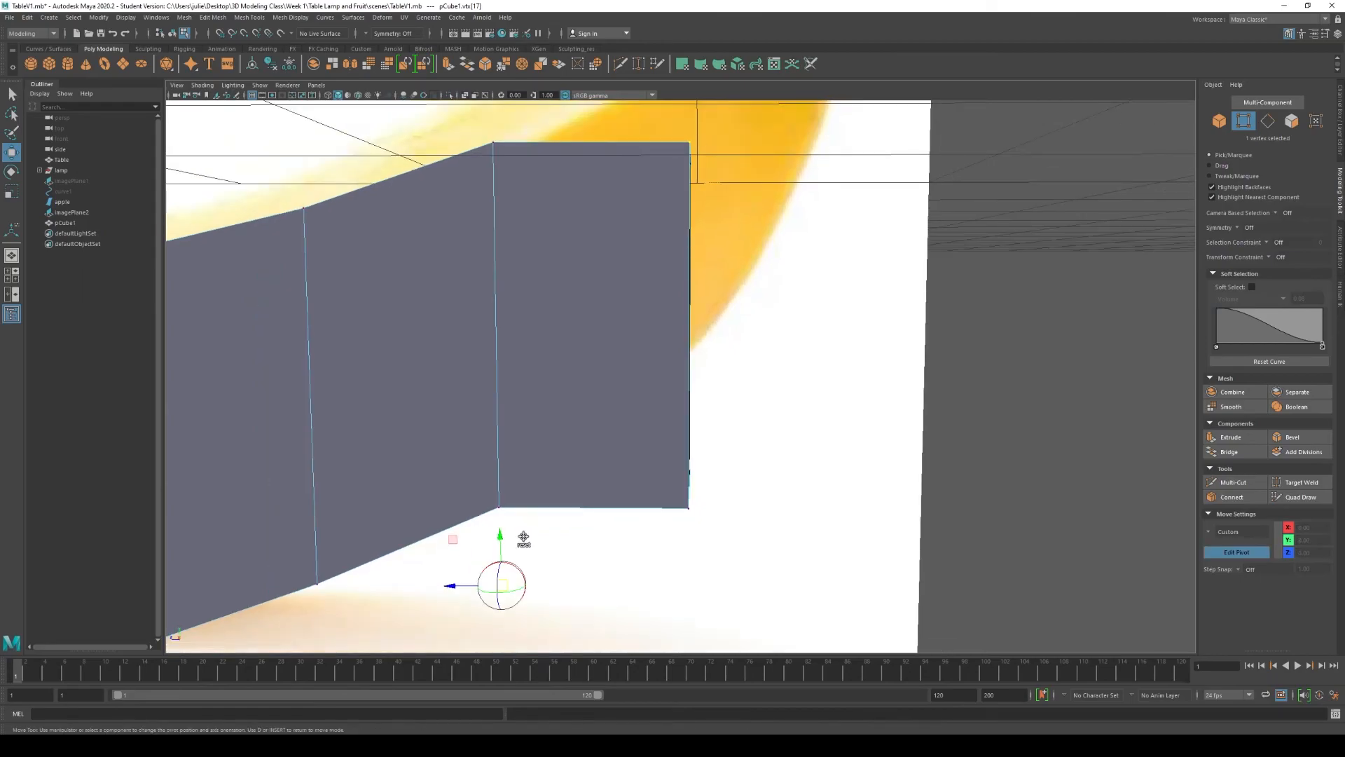
pyautogui.moveTo(506, 586); pyautogui.dragTo(712, 125)
pyautogui.press('d')
# - Try to raise the upper and lower corners of the new end to the banana's edges
pyautogui.keyDown('alt'); pyautogui.moveTo(709, 222); pyautogui.dragTo(741, 467); pyautogui.keyUp('alt')
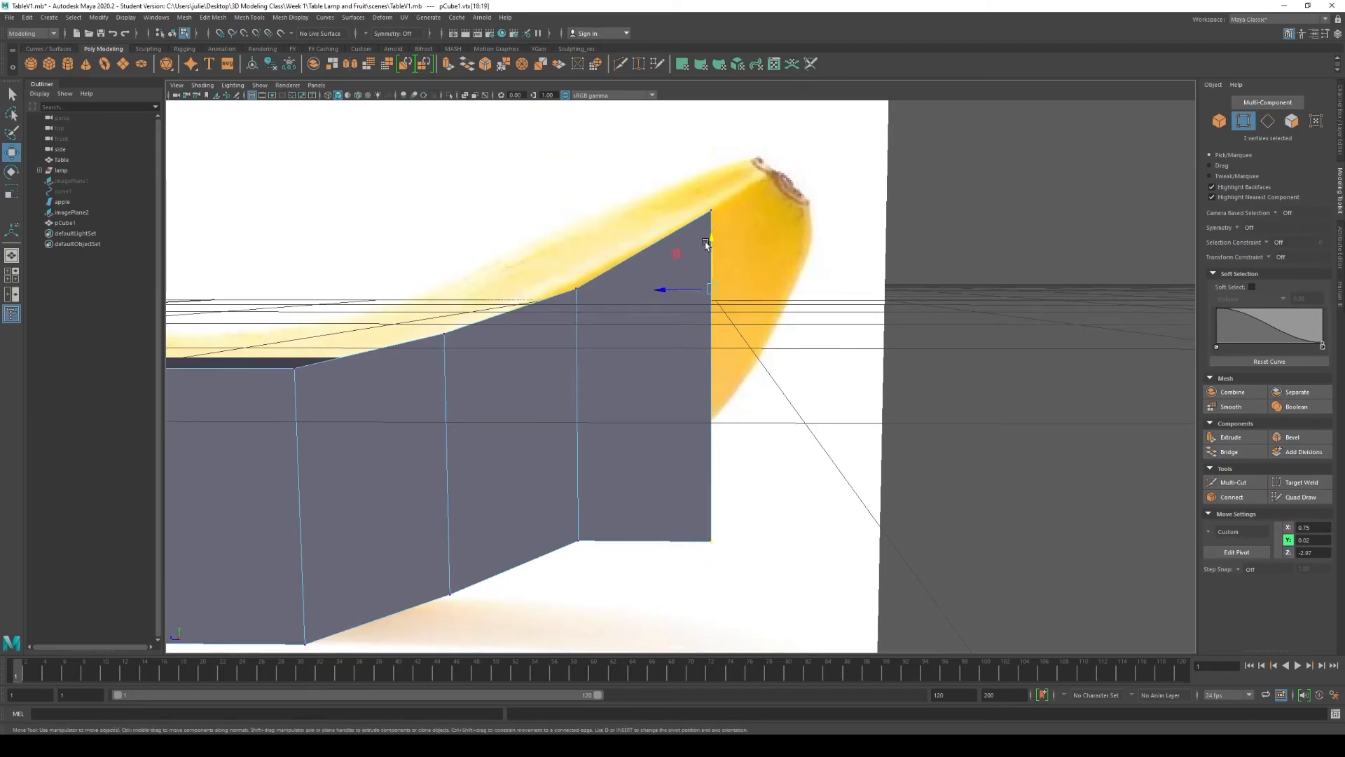
pyautogui.moveTo(704, 243); pyautogui.dragTo(667, 124)
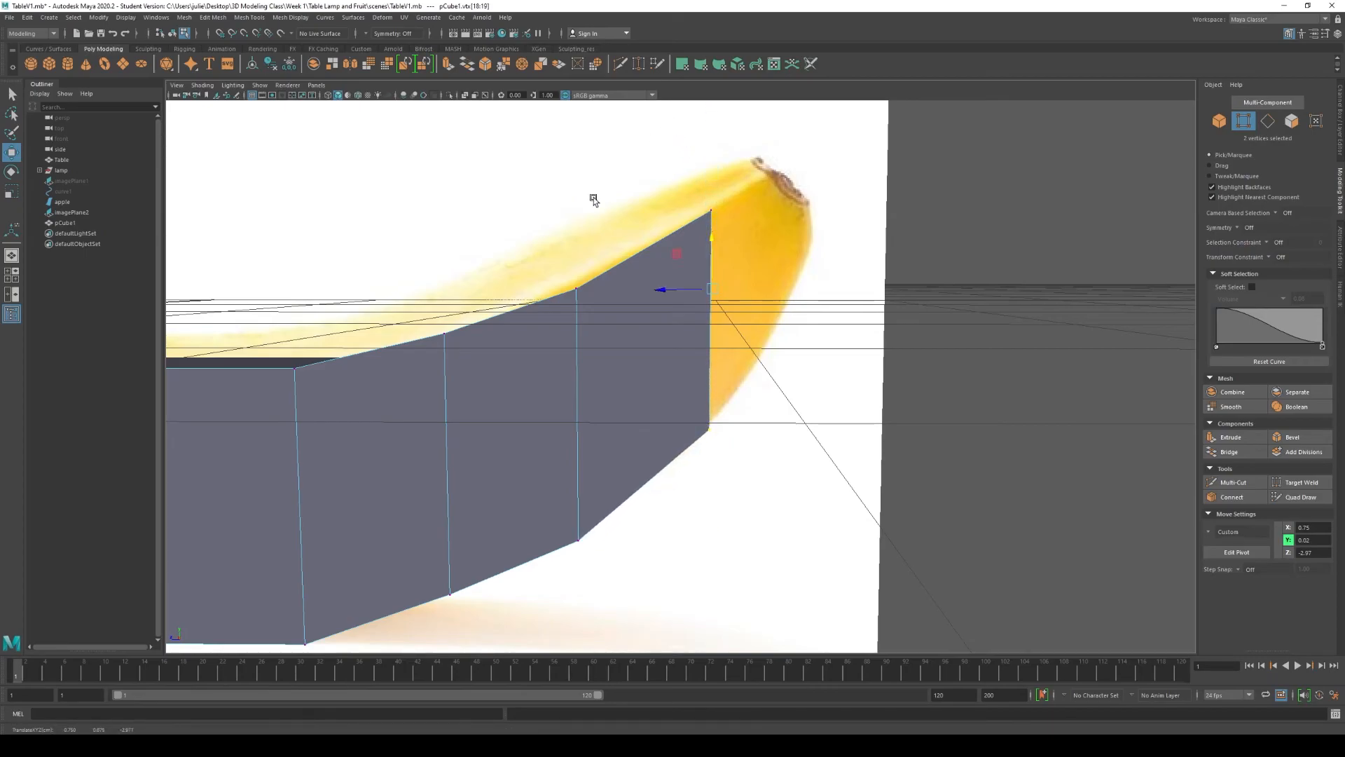
pyautogui.moveTo(587, 278); pyautogui.dragTo(550, 322)
# - Inspect the end face from several angles and undo the last vertex selection and the end vertex moves
pyautogui.keyDown('alt'); pyautogui.moveTo(650, 308); pyautogui.dragTo(507, 294); pyautogui.keyUp('alt')
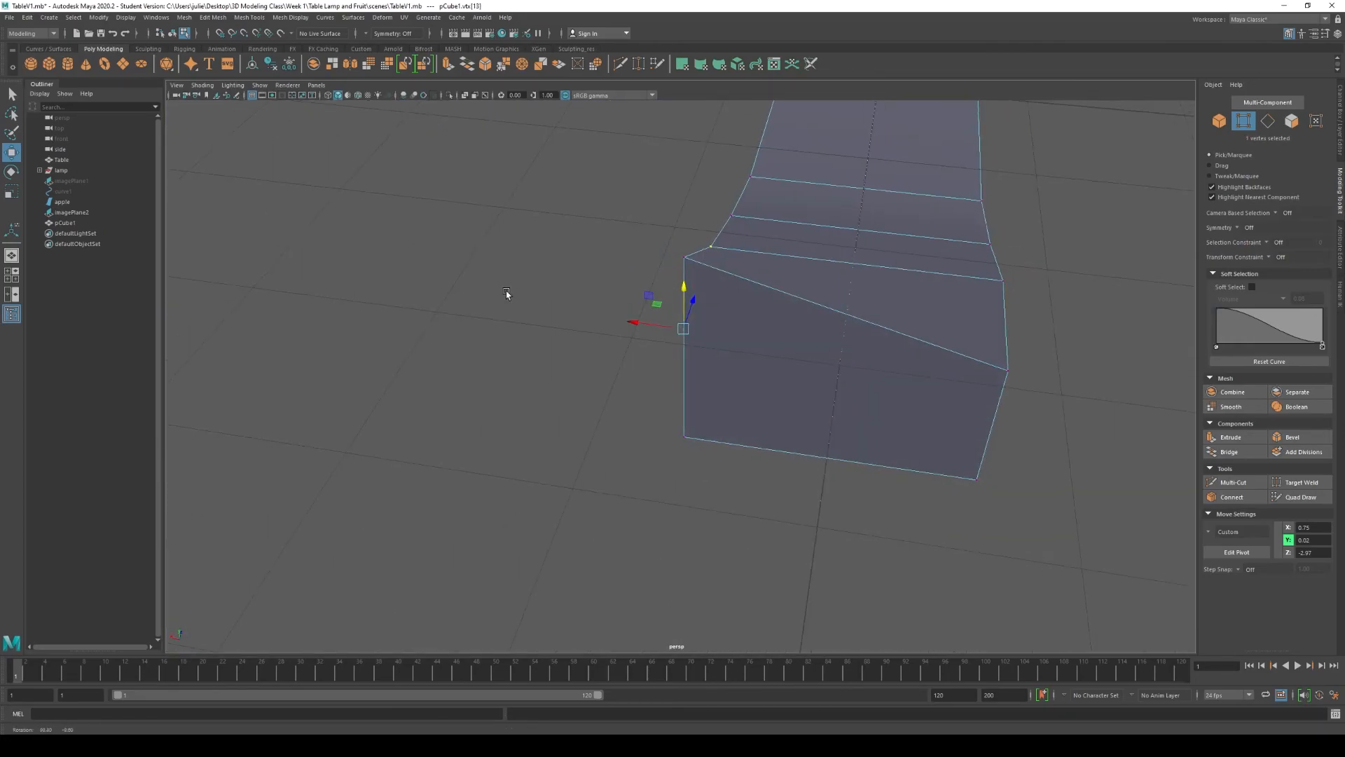
pyautogui.keyDown('alt'); pyautogui.moveTo(944, 344); pyautogui.dragTo(964, 432); pyautogui.keyUp('alt')
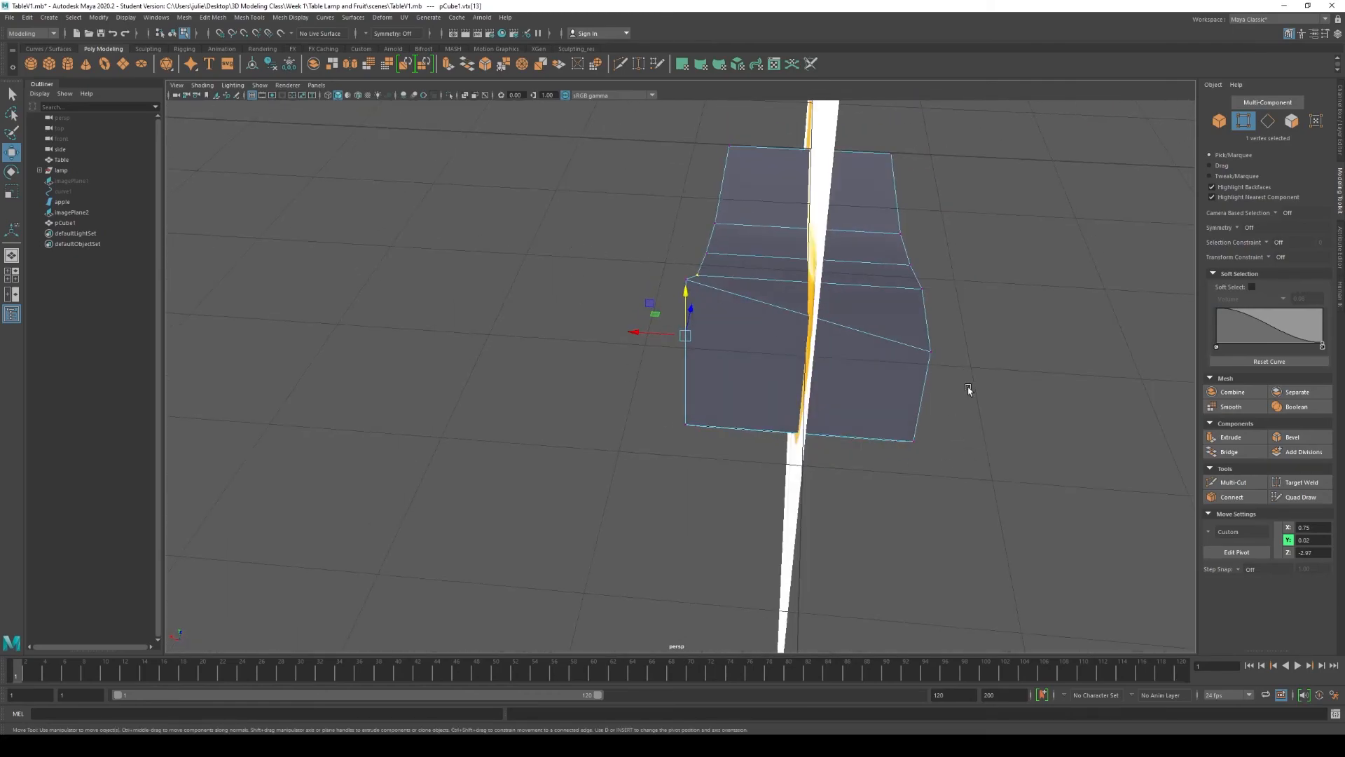
pyautogui.keyDown('alt'); pyautogui.moveTo(776, 325); pyautogui.dragTo(721, 430); pyautogui.keyUp('alt')
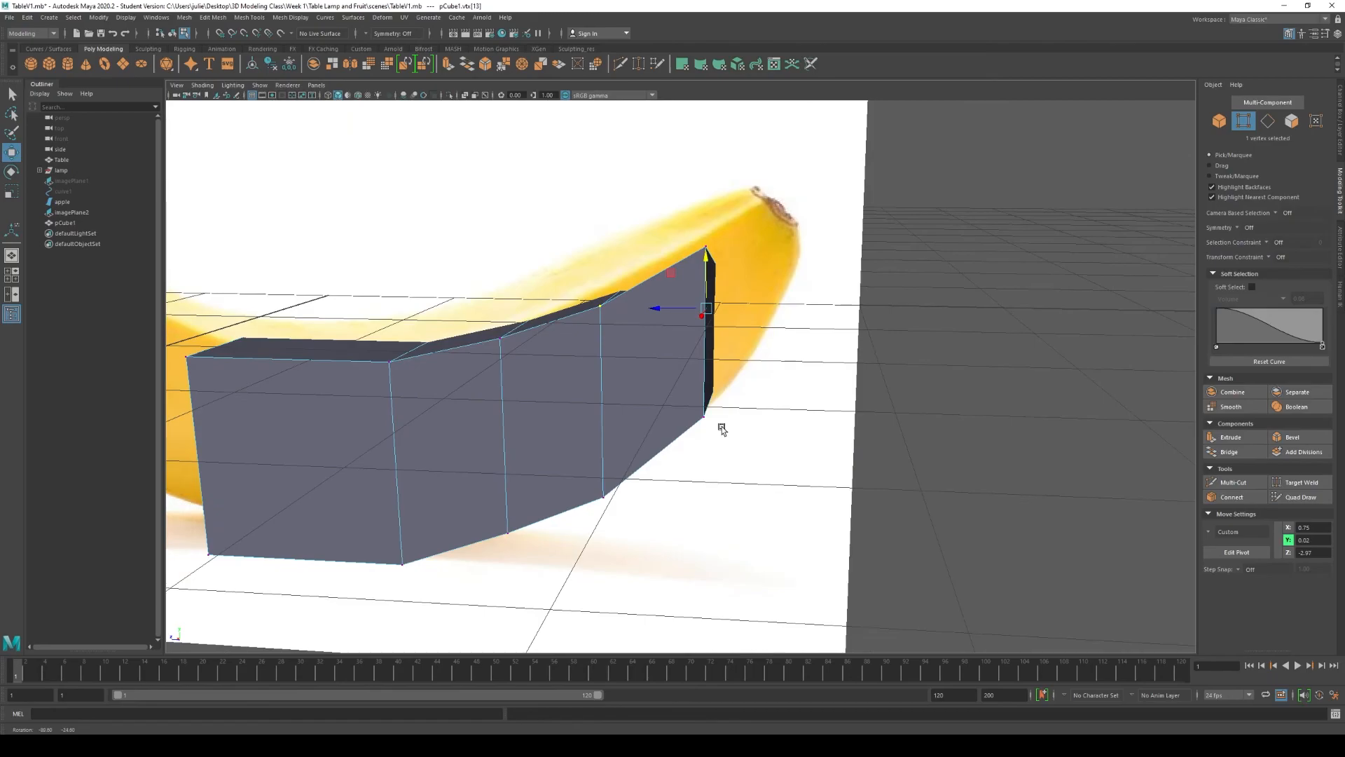
pyautogui.keyDown('alt'); pyautogui.moveTo(805, 423); pyautogui.dragTo(745, 476); pyautogui.keyUp('alt')
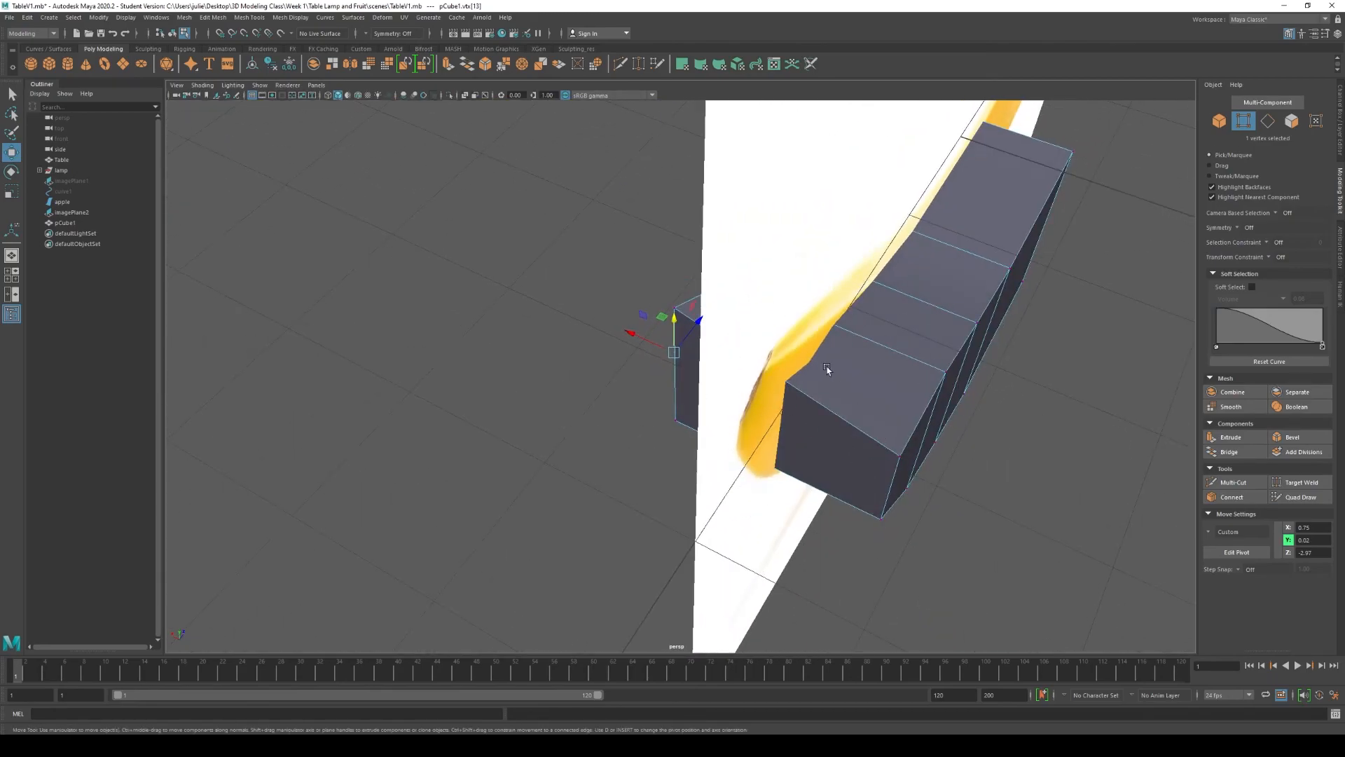
pyautogui.keyDown('alt'); pyautogui.moveTo(635, 439); pyautogui.dragTo(783, 428); pyautogui.keyUp('alt')
pyautogui.hotkey('ctrl', 'z')
pyautogui.hotkey('ctrl', 'z')
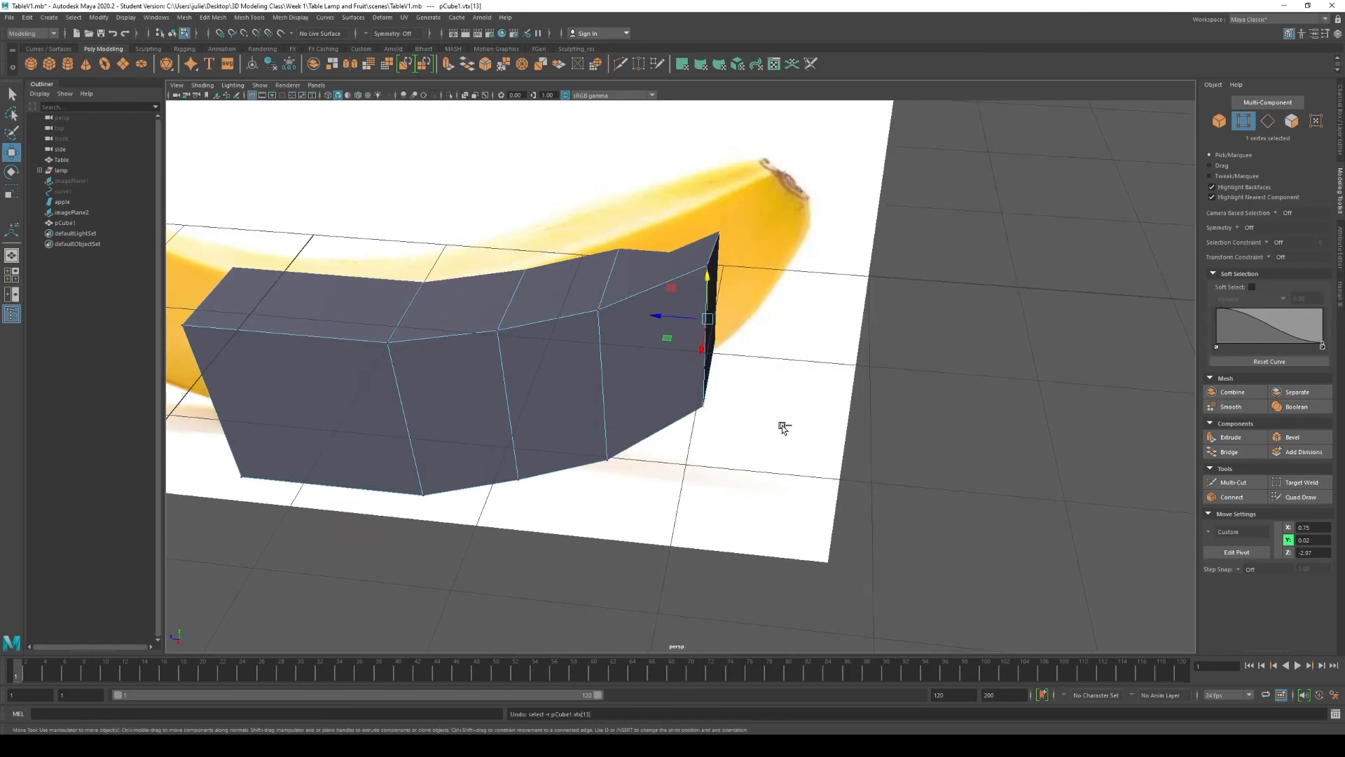
pyautogui.hotkey('ctrl', 'z')
pyautogui.hotkey('ctrl', 'z')
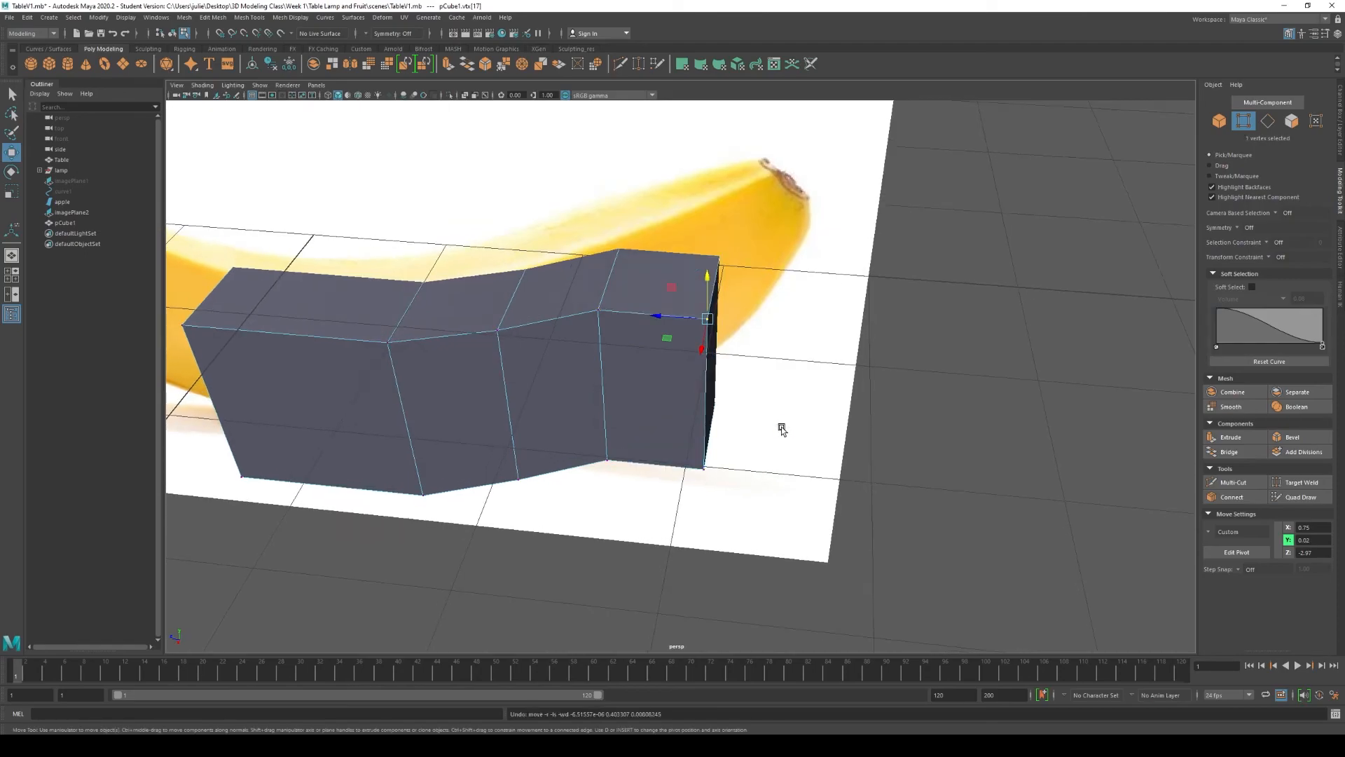
# - Select the two lower vertices at the new end and snap their pivot to the bottom corner
pyautogui.keyDown('alt'); pyautogui.moveTo(846, 462); pyautogui.dragTo(824, 578); pyautogui.keyUp('alt')
pyautogui.keyDown('alt'); pyautogui.moveTo(643, 531); pyautogui.dragTo(775, 510); pyautogui.keyUp('alt')
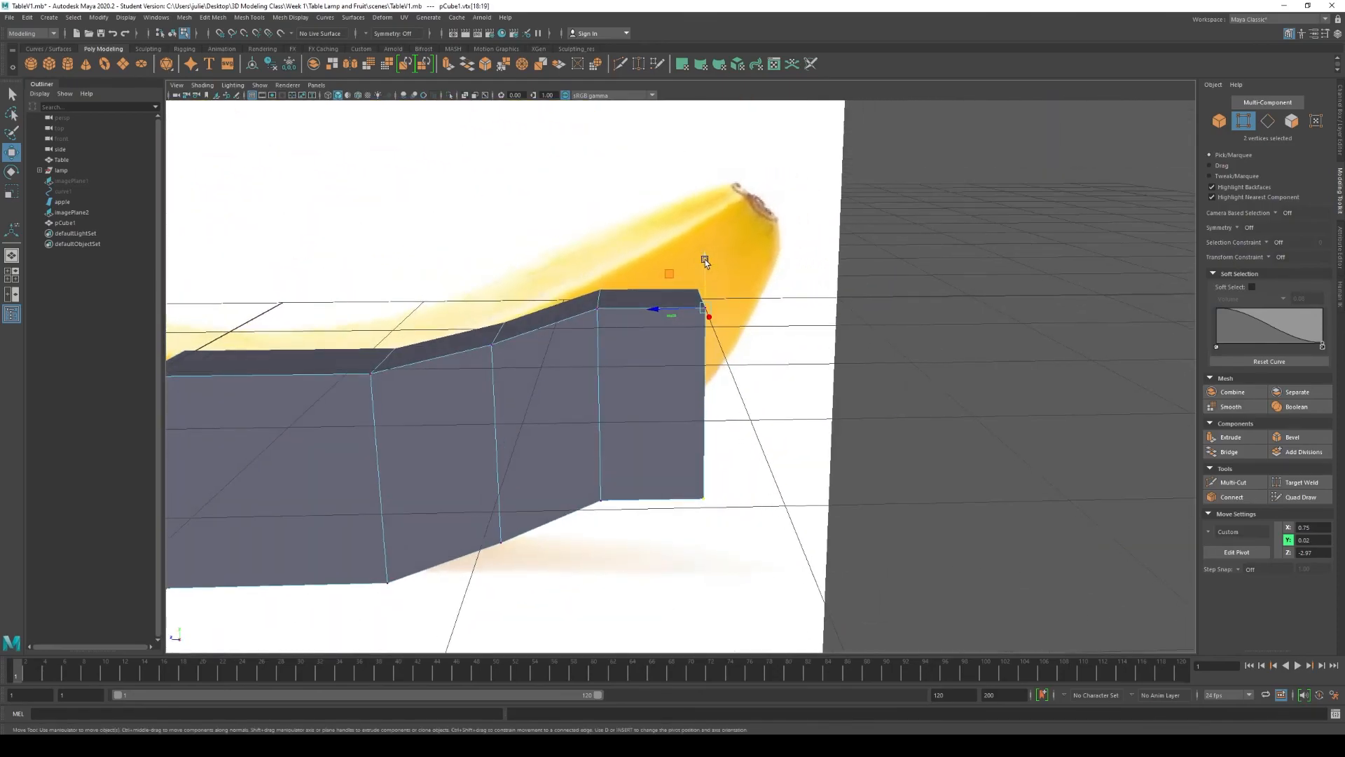
pyautogui.press('d')
pyautogui.moveTo(706, 310); pyautogui.dragTo(704, 498)
pyautogui.press('d')
# - Switch to the full-size side view and raise the two lower end vertices to the banana's underside
pyautogui.press('space')
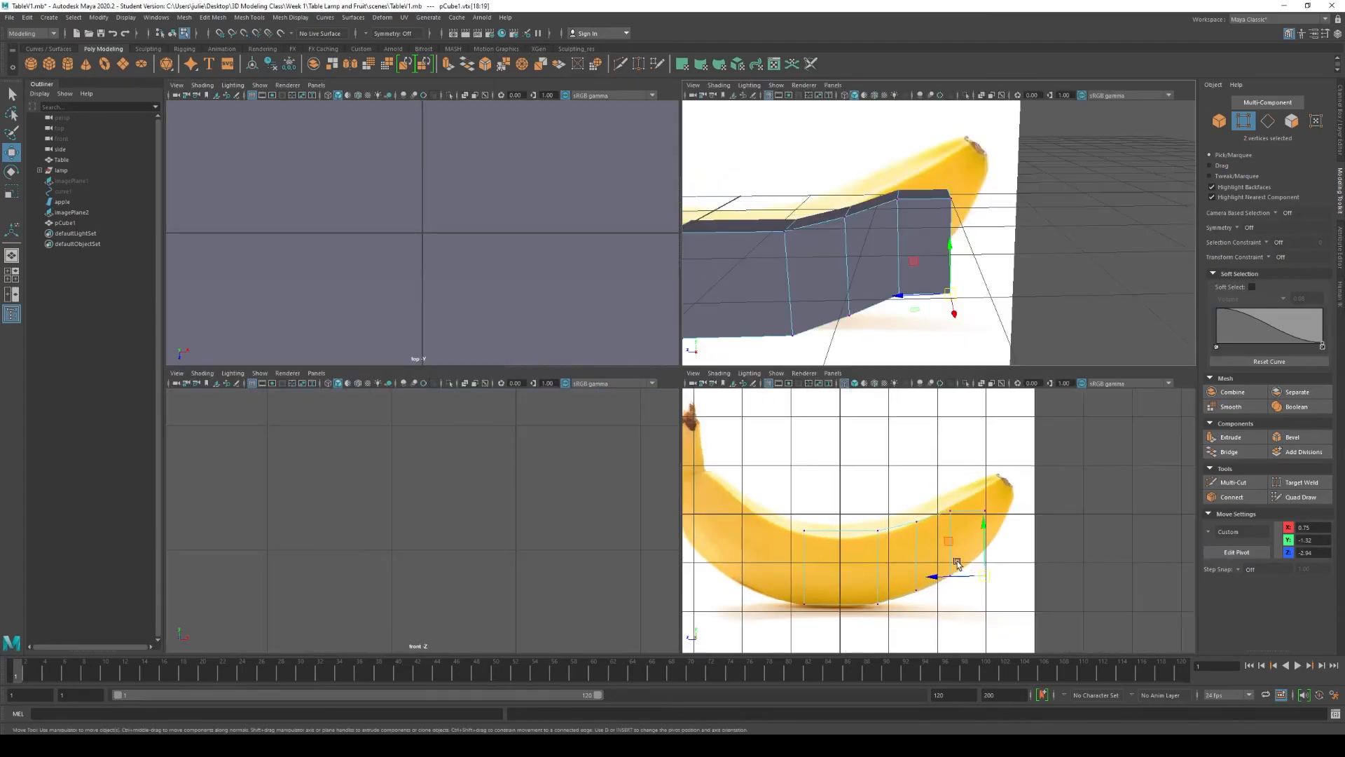
pyautogui.press('space')
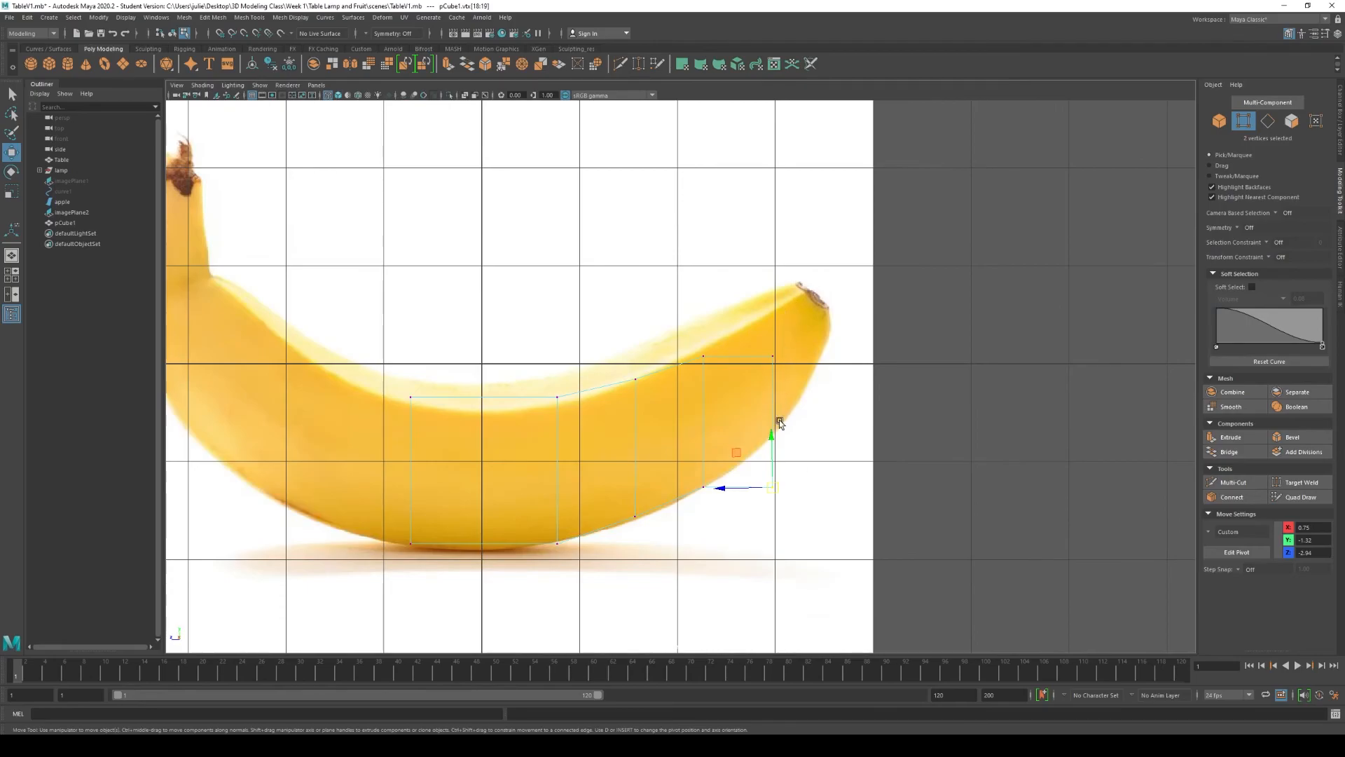
pyautogui.moveTo(773, 440); pyautogui.dragTo(765, 396)
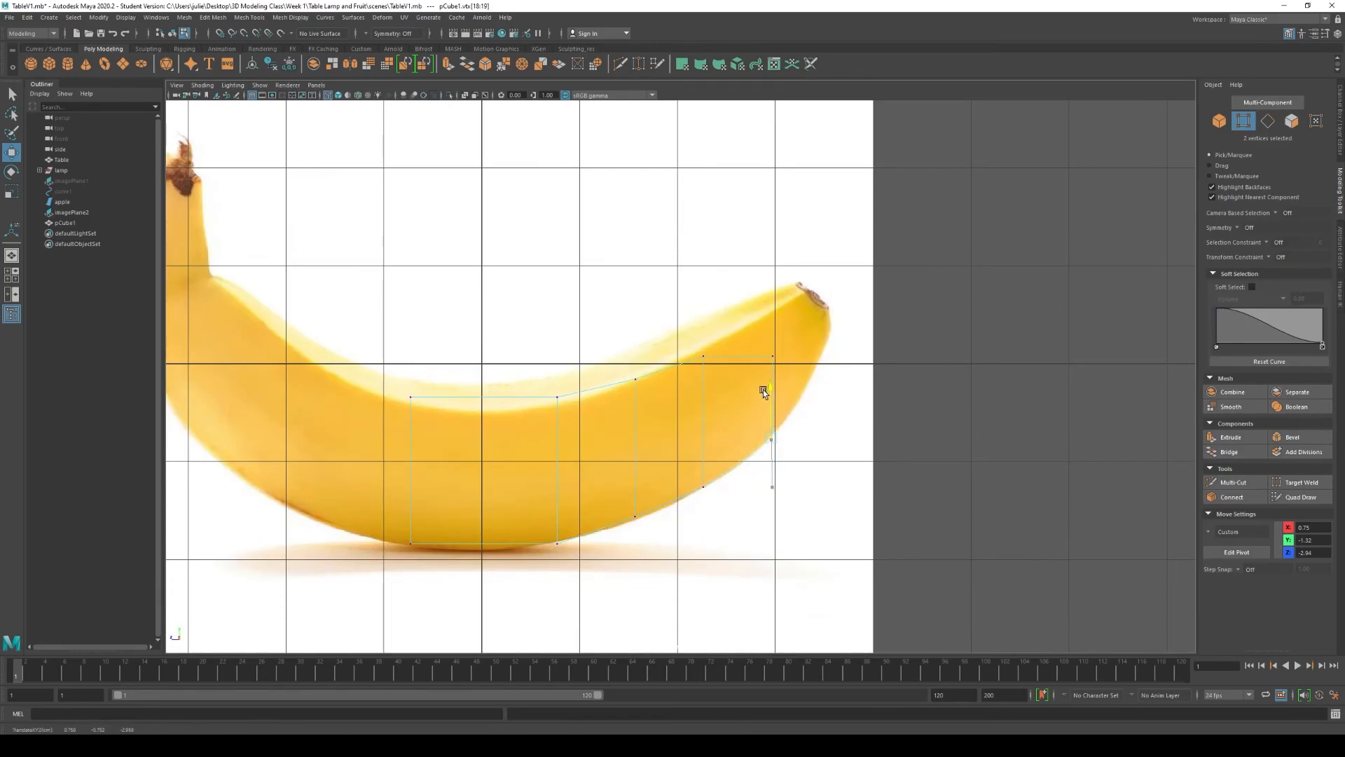
# - Select the two upper vertices of the end face and raise them to the banana's upper edge
pyautogui.hotkey('ctrl', 'z')
pyautogui.moveTo(806, 351); pyautogui.dragTo(760, 367)
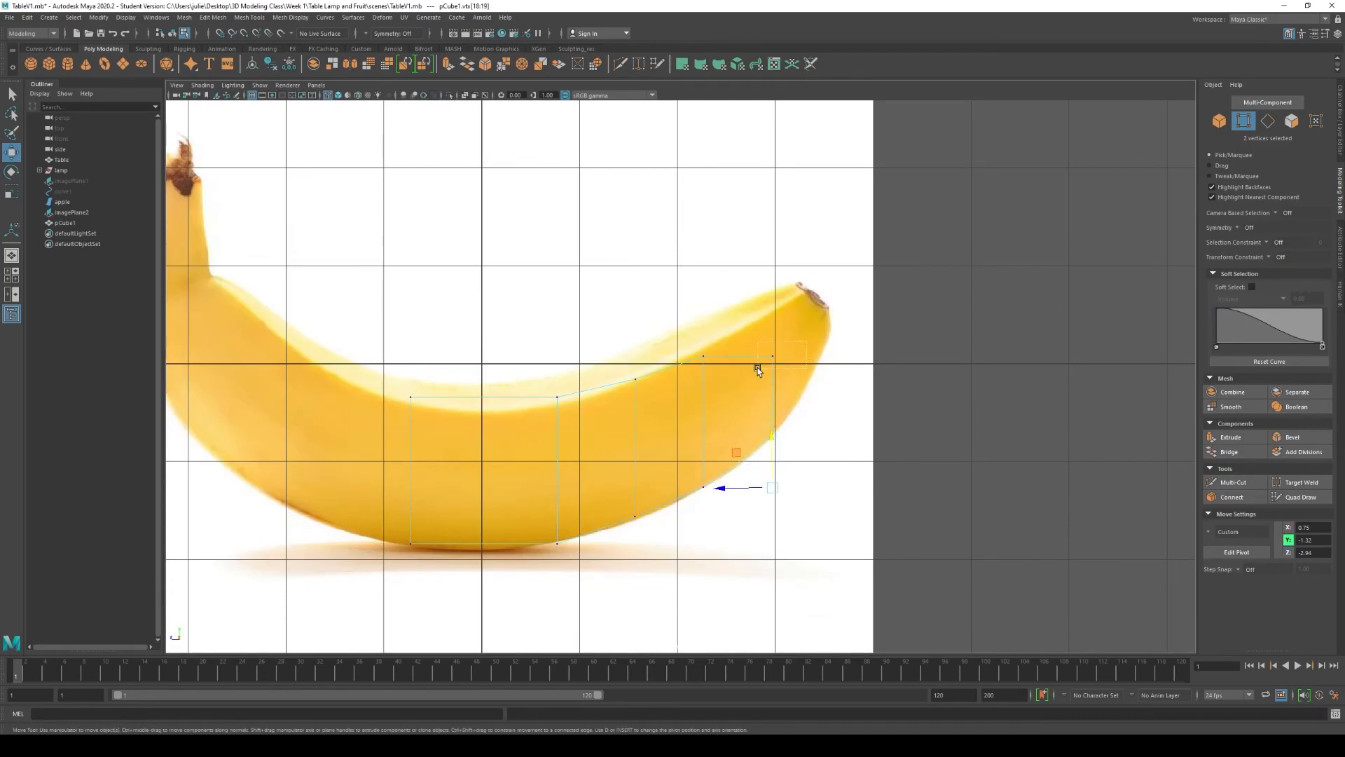
pyautogui.moveTo(773, 441); pyautogui.dragTo(774, 412)
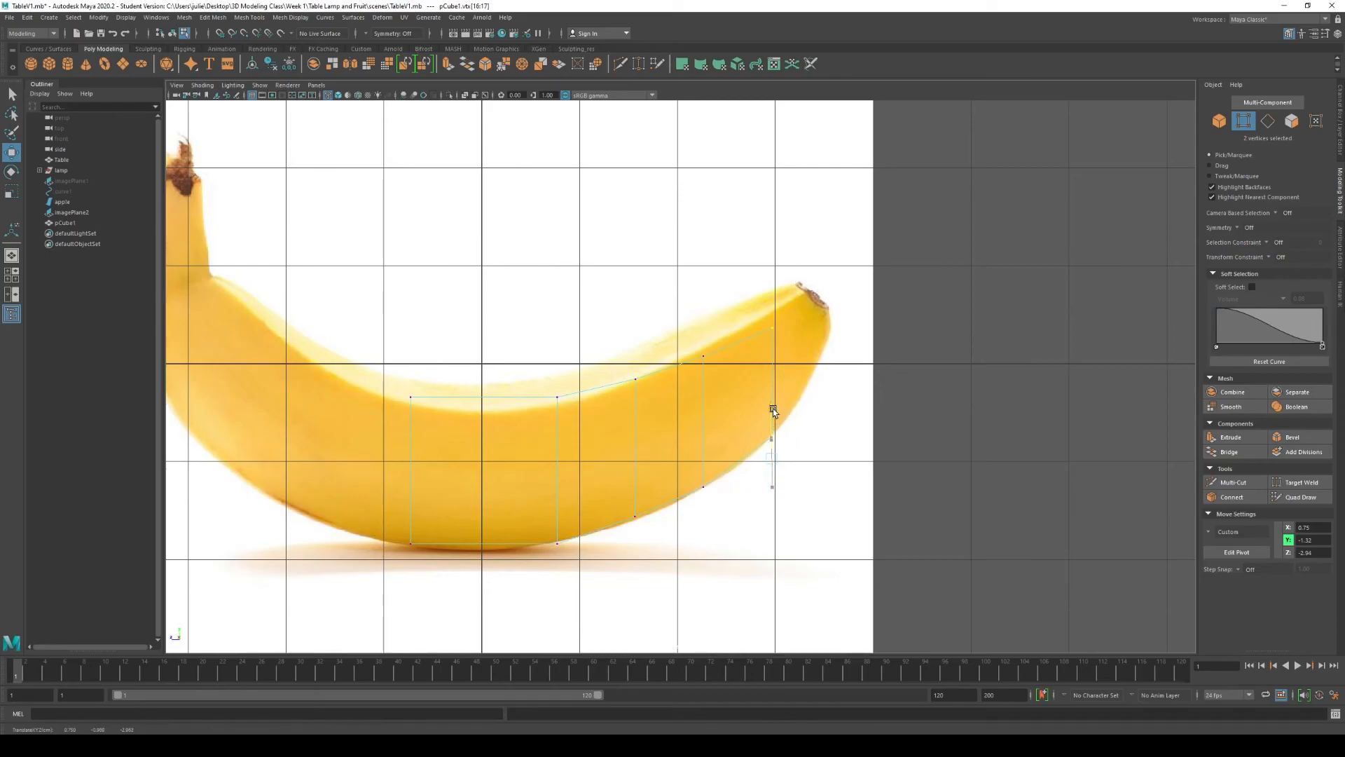
pyautogui.hotkey('ctrl', 'z')
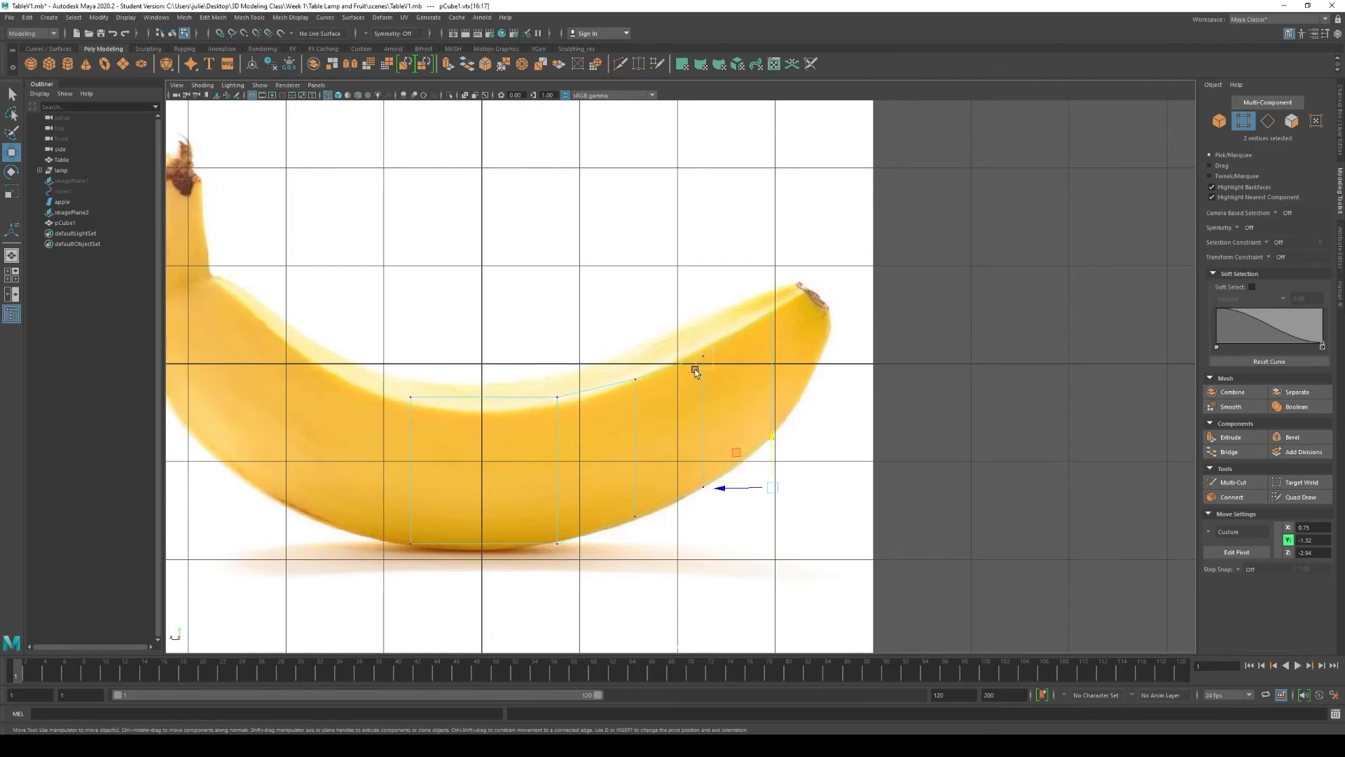
# - Fine-tune the upper vertices of the earlier sections and the lower vertices of the first section to follow the banana's outline
pyautogui.moveTo(772, 437); pyautogui.dragTo(771, 437)
pyautogui.moveTo(771, 438); pyautogui.dragTo(768, 440)
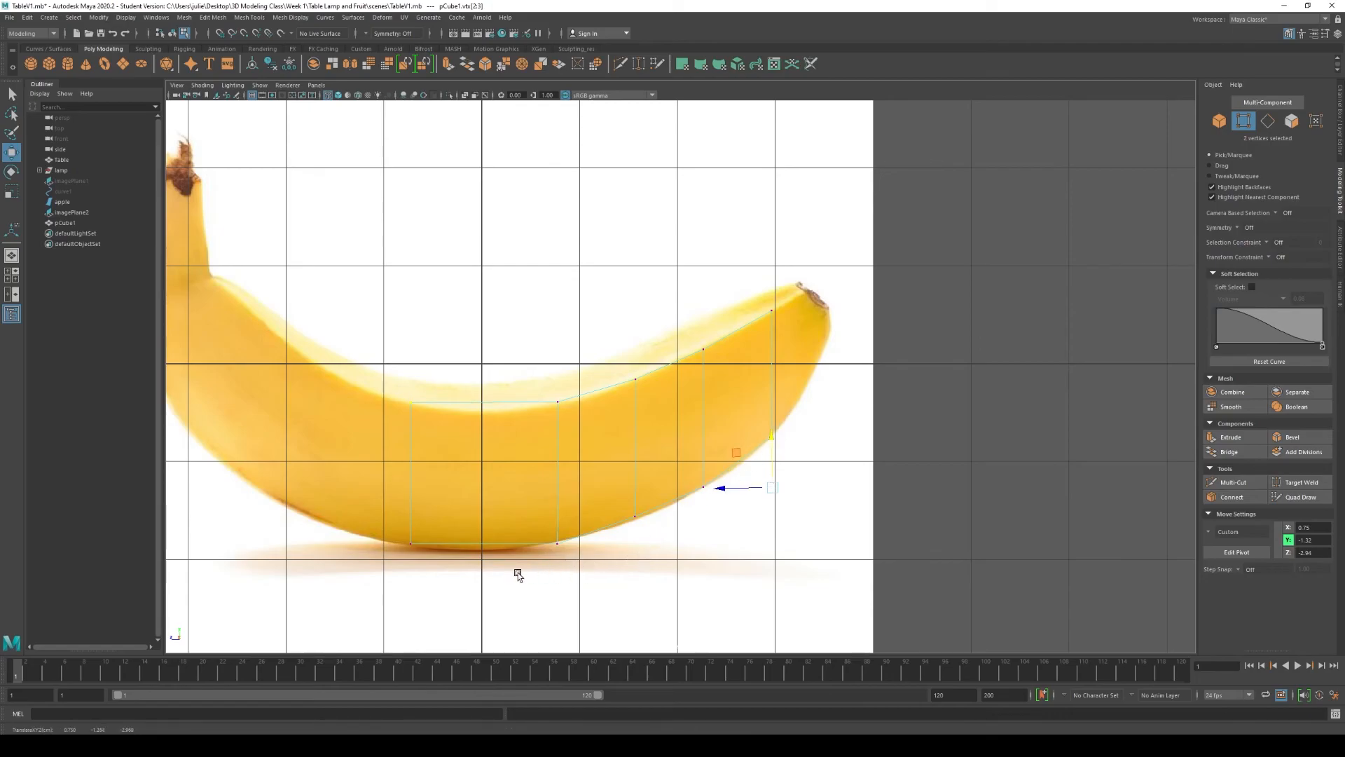
pyautogui.moveTo(450, 554); pyautogui.dragTo(388, 539)
pyautogui.moveTo(768, 440); pyautogui.dragTo(769, 442)
# - Extrude the end face toward the banana's tip with a local translate Z of about 0.523
pyautogui.press('space')
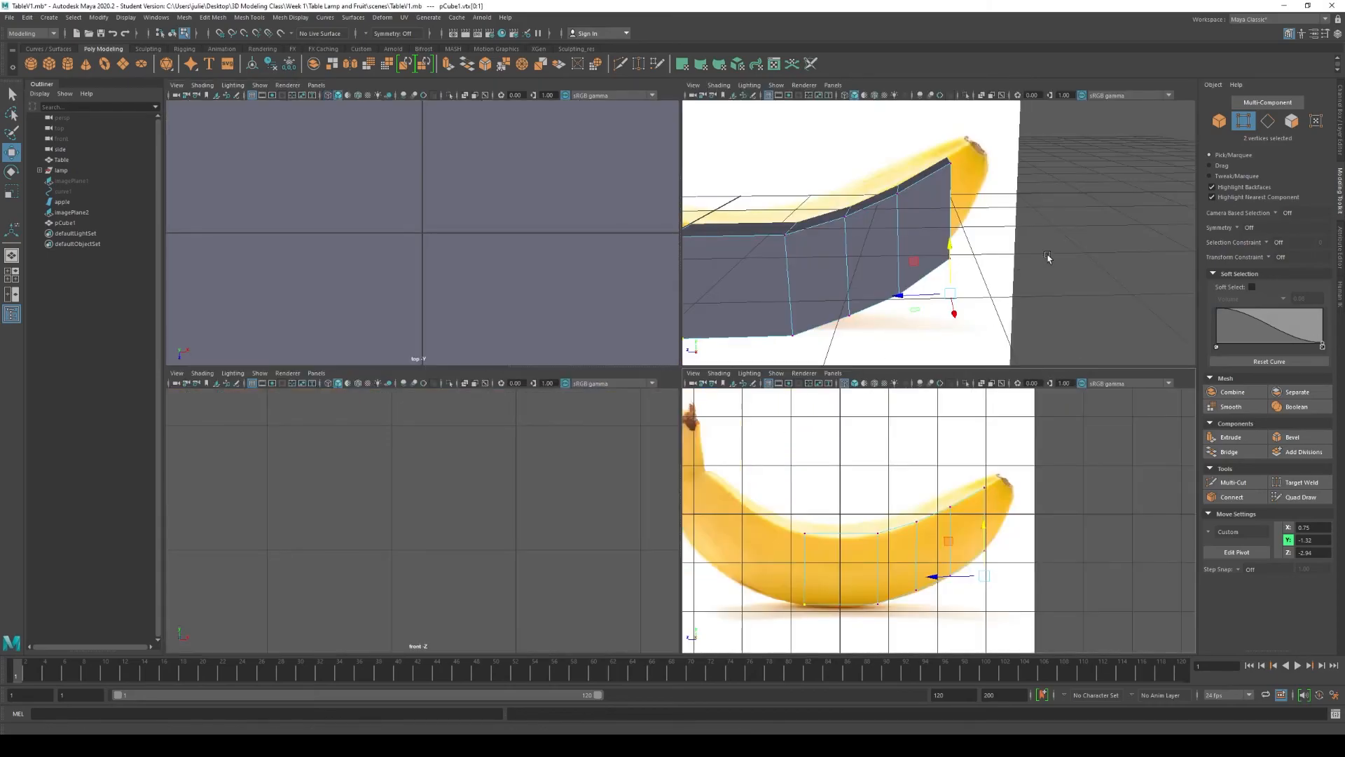
pyautogui.keyDown('alt'); pyautogui.moveTo(1032, 265); pyautogui.dragTo(919, 277); pyautogui.keyUp('alt')
pyautogui.click(1294, 122)
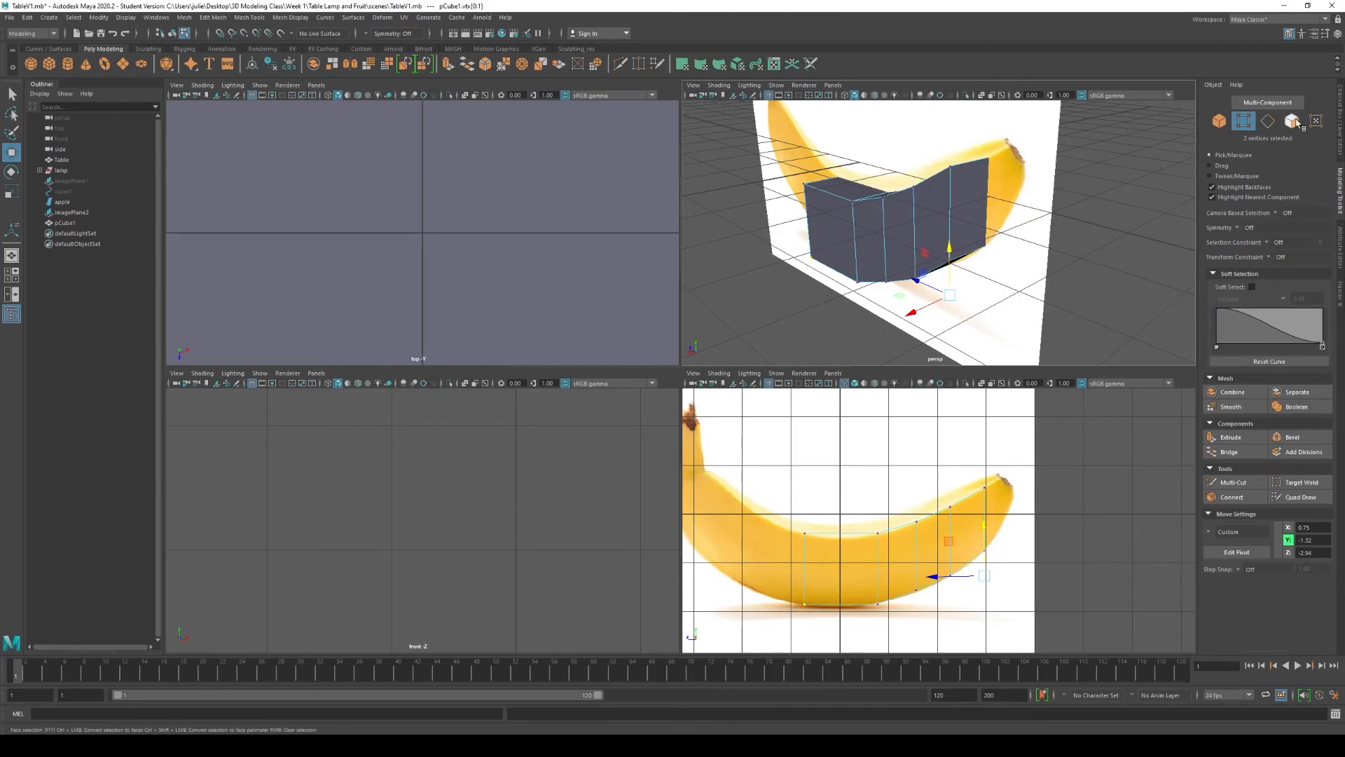
pyautogui.click(960, 216)
pyautogui.keyDown('alt'); pyautogui.moveTo(967, 340); pyautogui.dragTo(1030, 245); pyautogui.keyUp('alt')
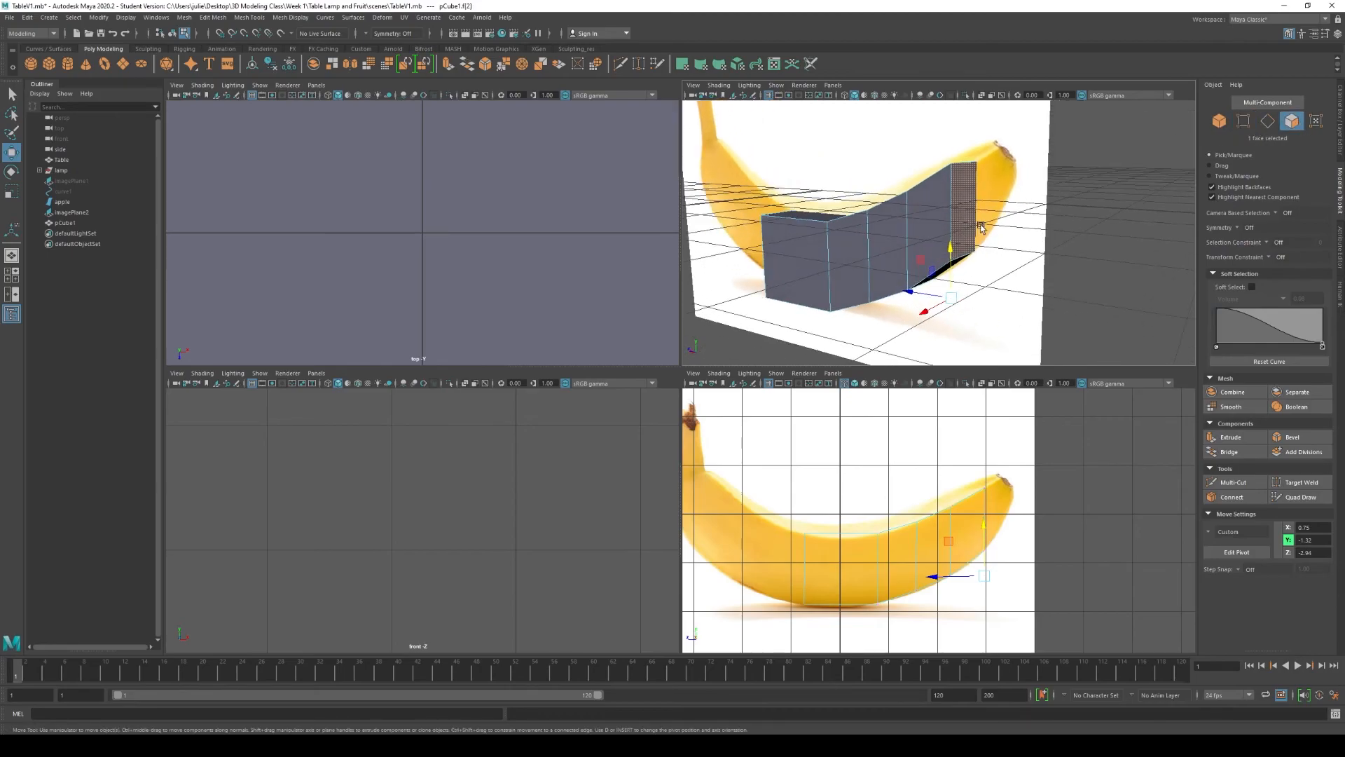
pyautogui.click(1231, 436)
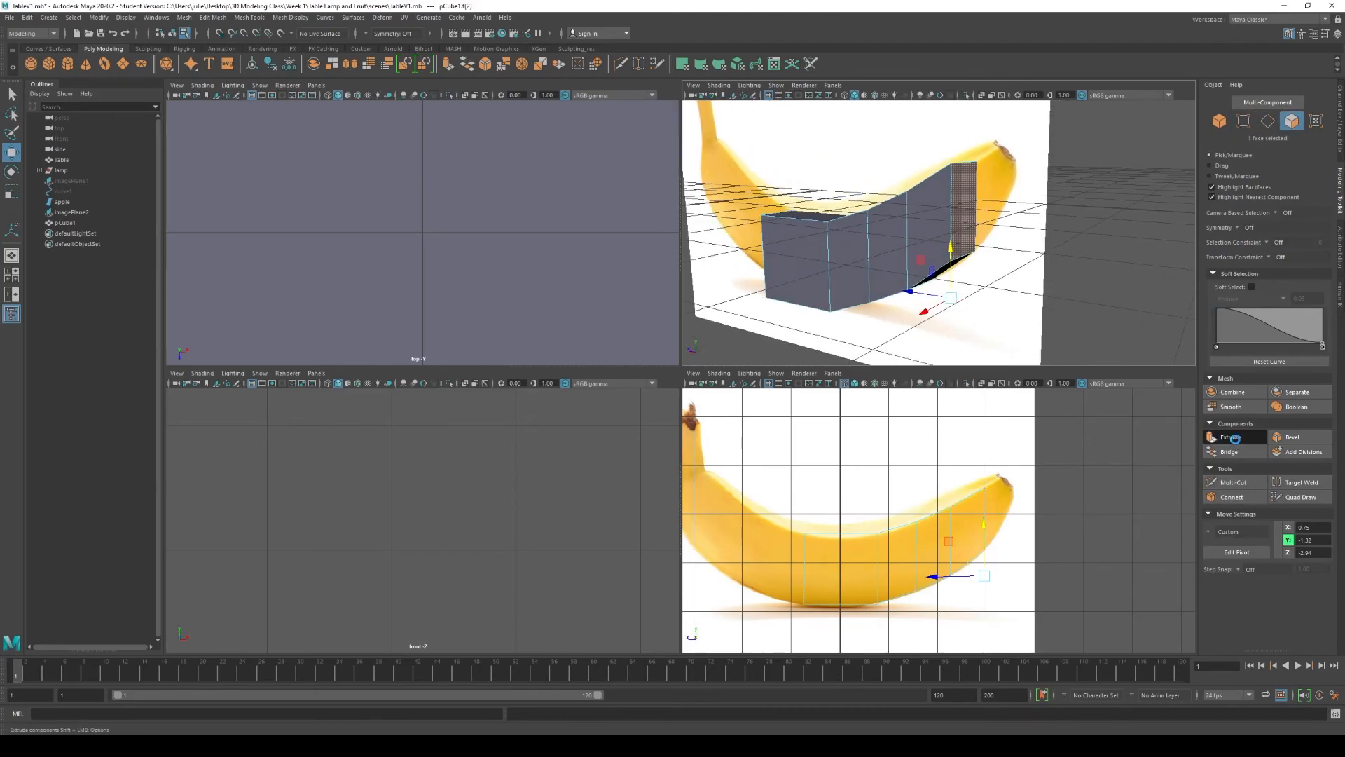
pyautogui.moveTo(1006, 210); pyautogui.dragTo(1034, 210)
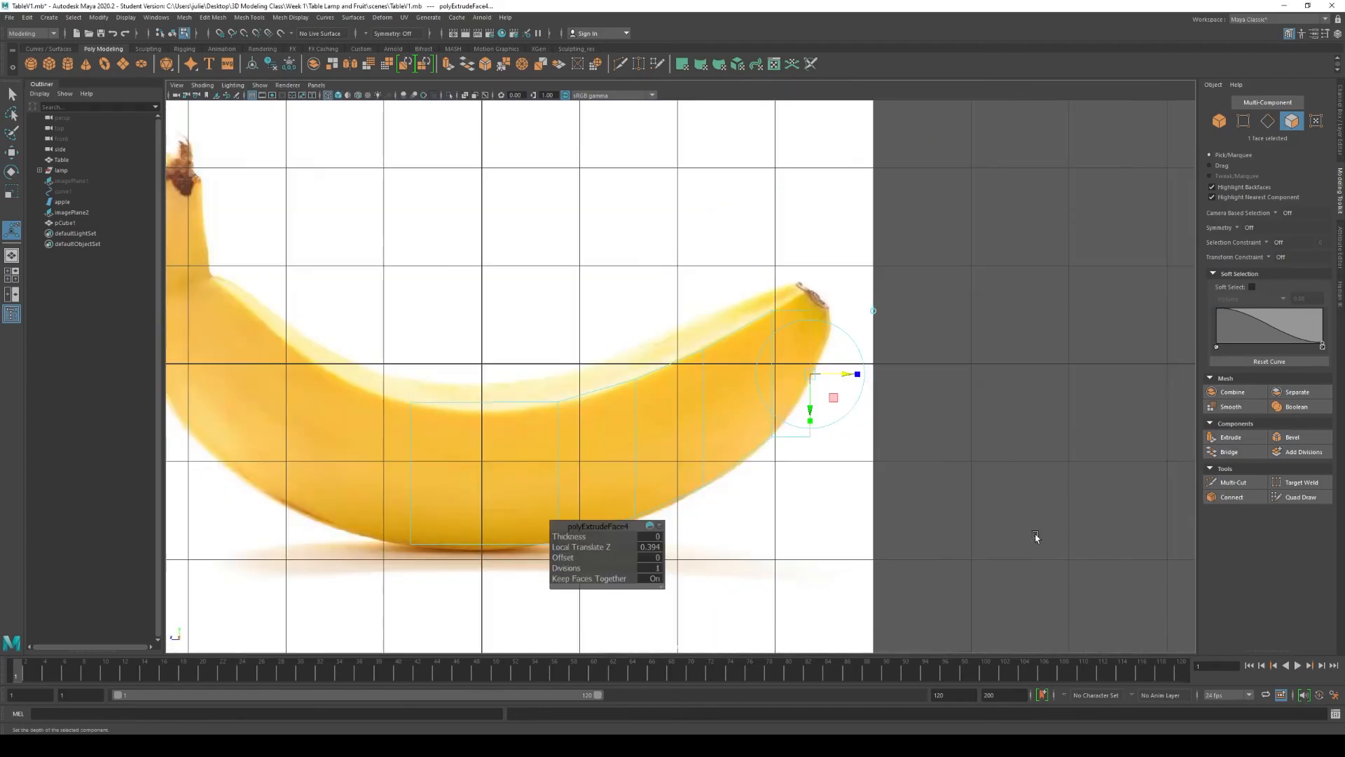
pyautogui.press('space')
pyautogui.moveTo(841, 373); pyautogui.dragTo(858, 371)
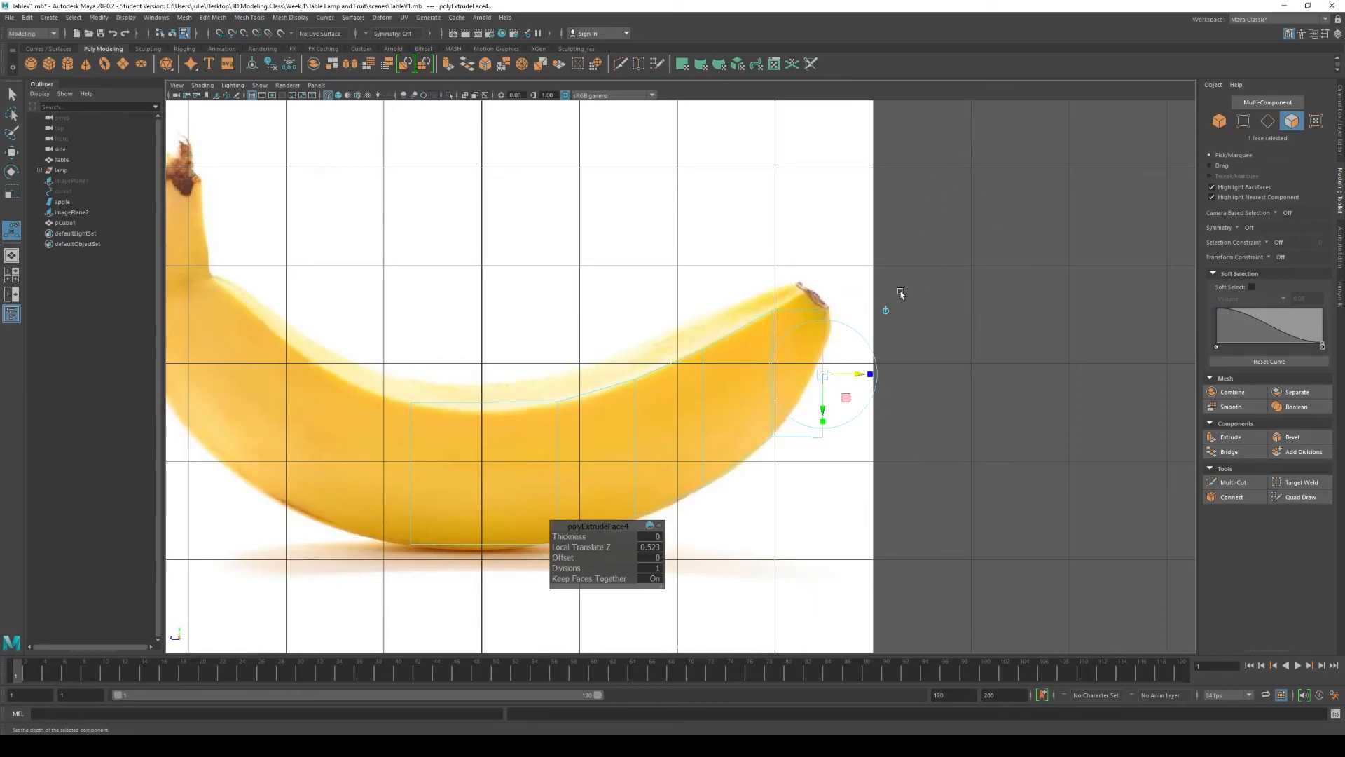
# - Select the two upper vertices of the new tip end and snap their pivot to the upper corner
pyautogui.press('F9')
pyautogui.press('q')
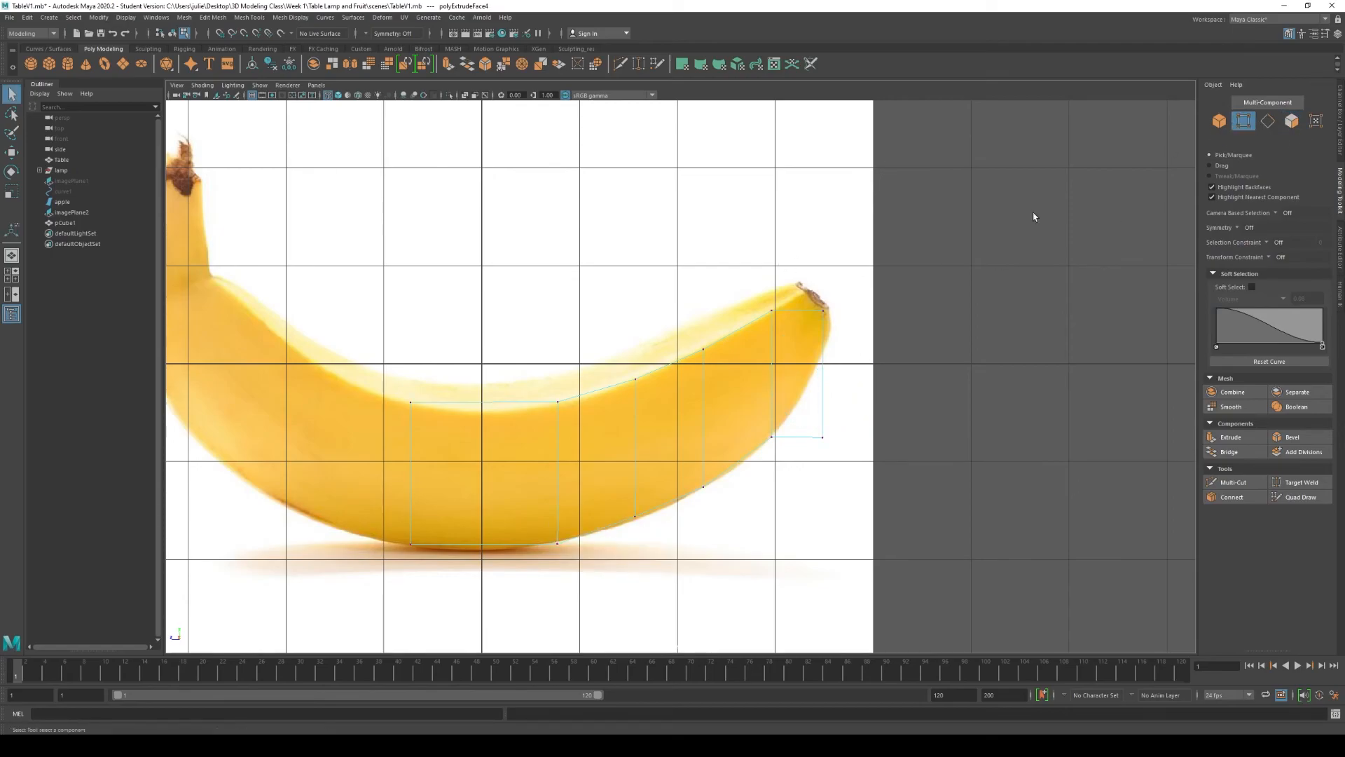
pyautogui.moveTo(862, 290); pyautogui.dragTo(818, 322)
pyautogui.scroll(-4, 847, 342)
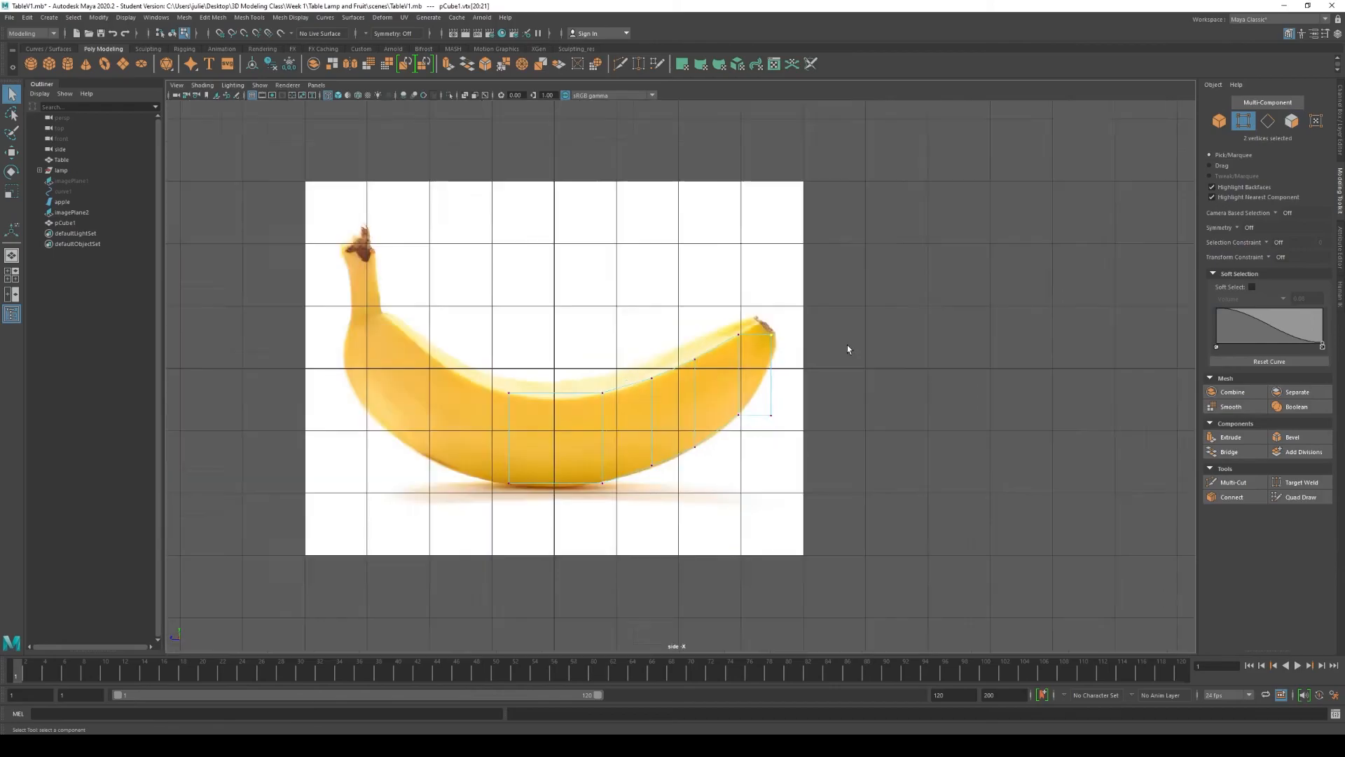
pyautogui.scroll(1, 828, 341)
pyautogui.press('w')
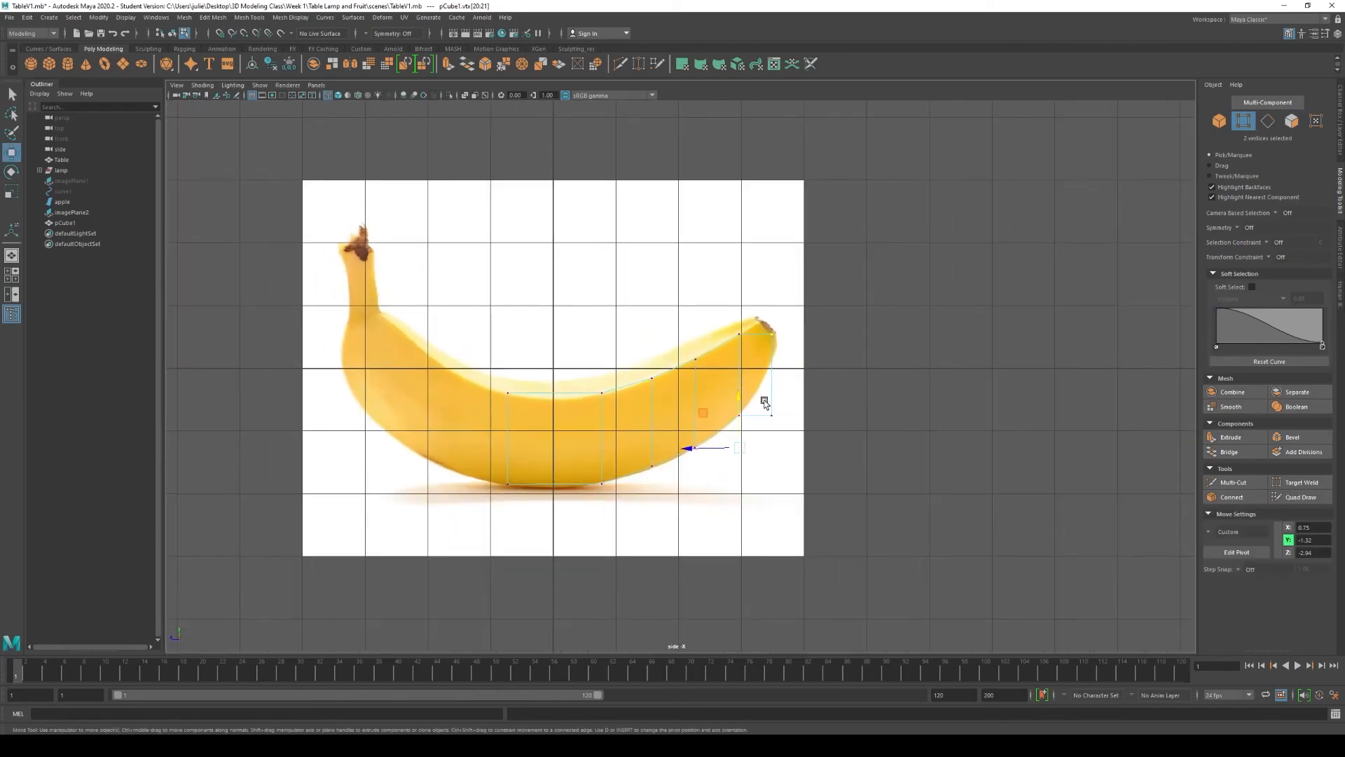
pyautogui.press('d')
pyautogui.moveTo(743, 445); pyautogui.dragTo(779, 348)
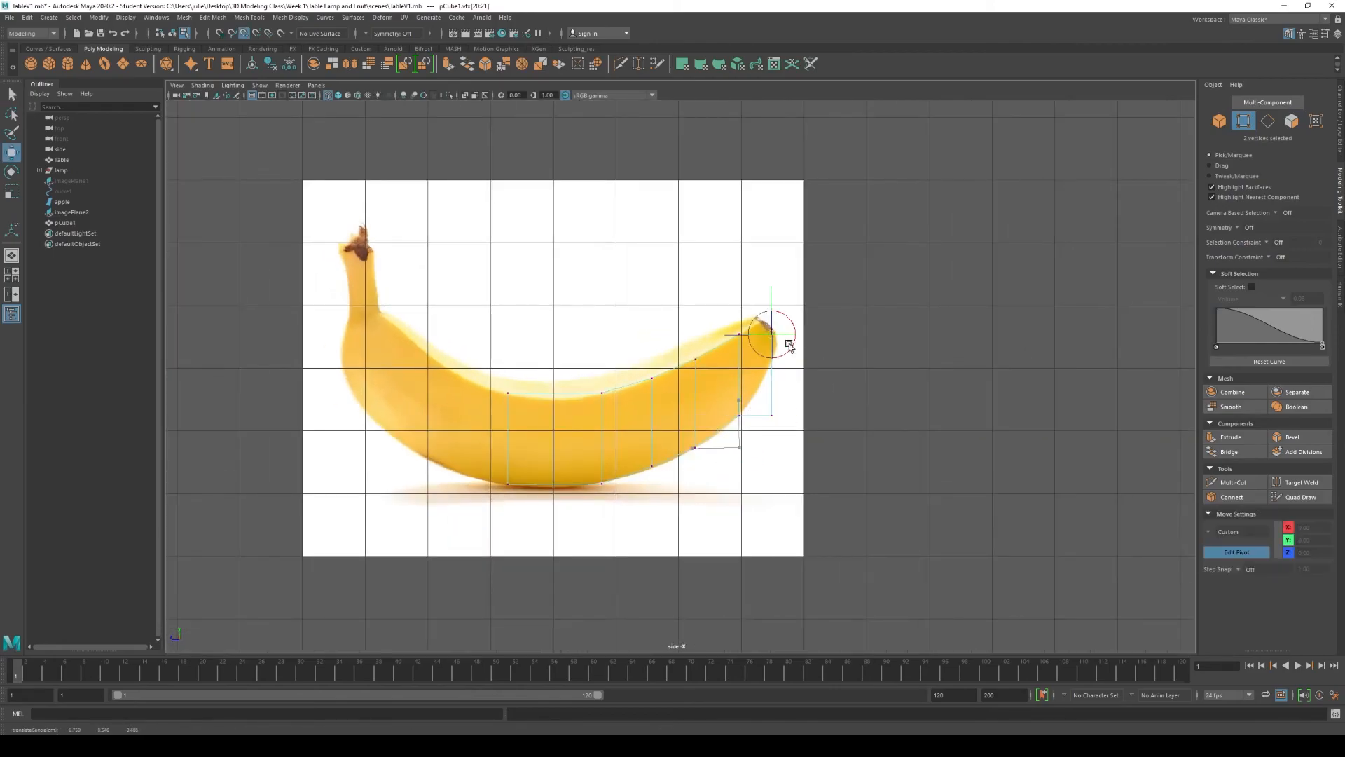
# - Move the two upper tip vertices up and inward onto the banana's upper edge beside the dark tip
pyautogui.scroll(2, 793, 332)
pyautogui.moveTo(805, 271); pyautogui.dragTo(793, 259)
pyautogui.moveTo(775, 316); pyautogui.dragTo(761, 322)
pyautogui.moveTo(805, 280); pyautogui.dragTo(807, 284)
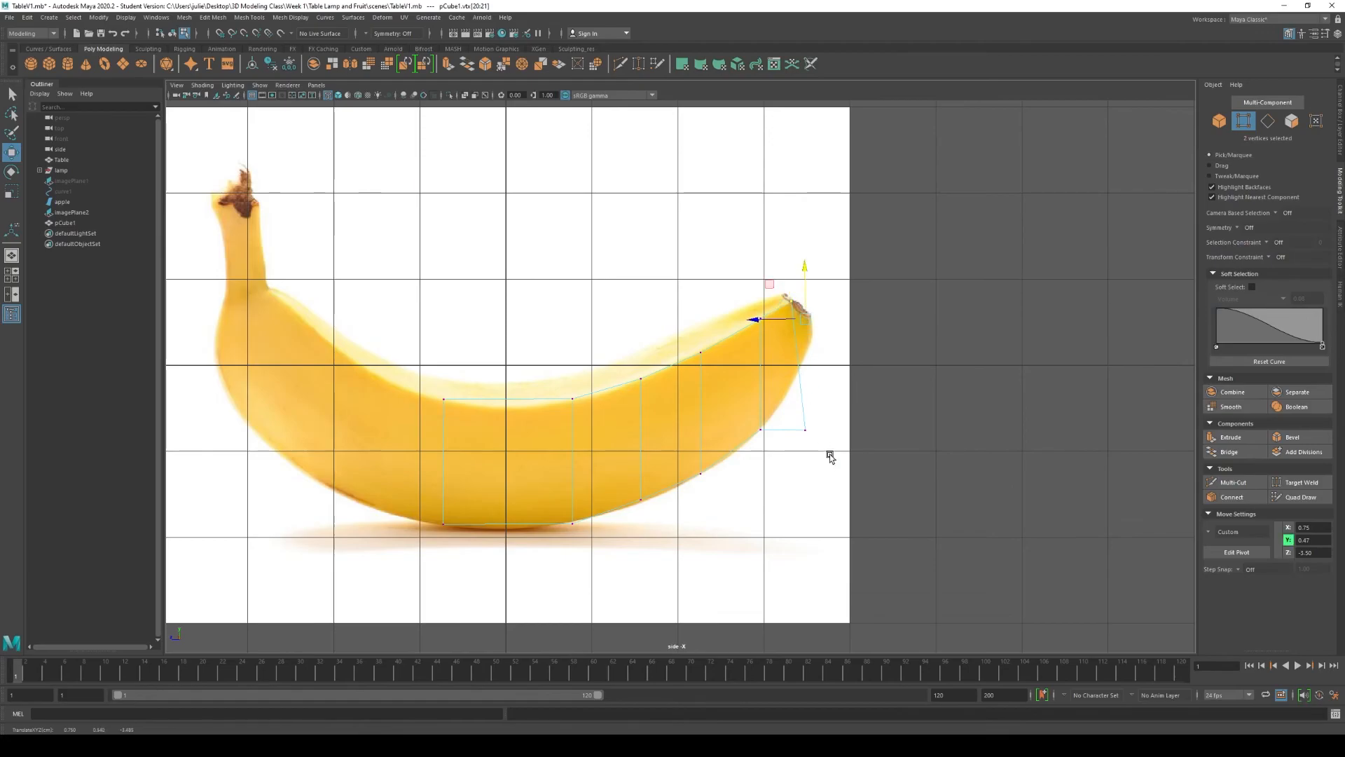
# - Select the two lower vertices of the tip end and snap their pivot to that end's bottom corner
pyautogui.moveTo(795, 449); pyautogui.dragTo(819, 410)
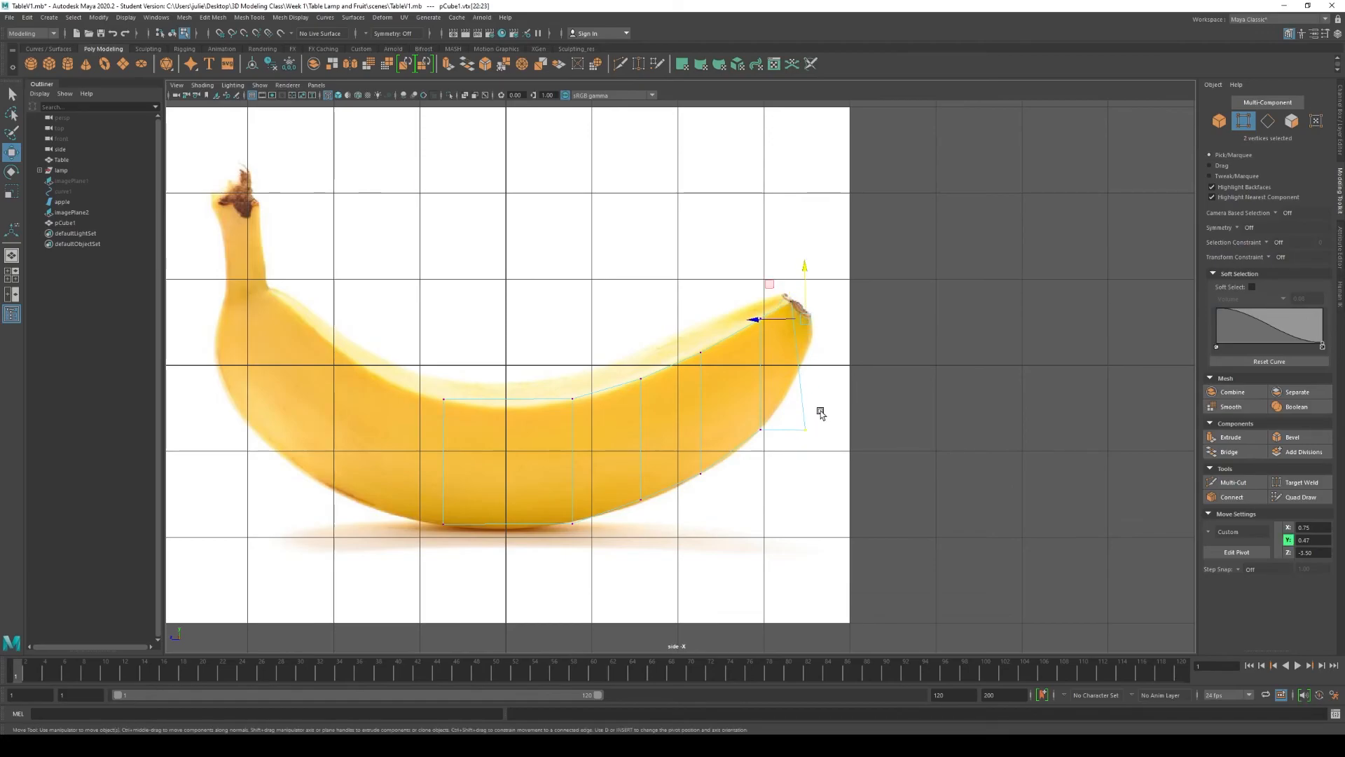
pyautogui.scroll(-3, 829, 400)
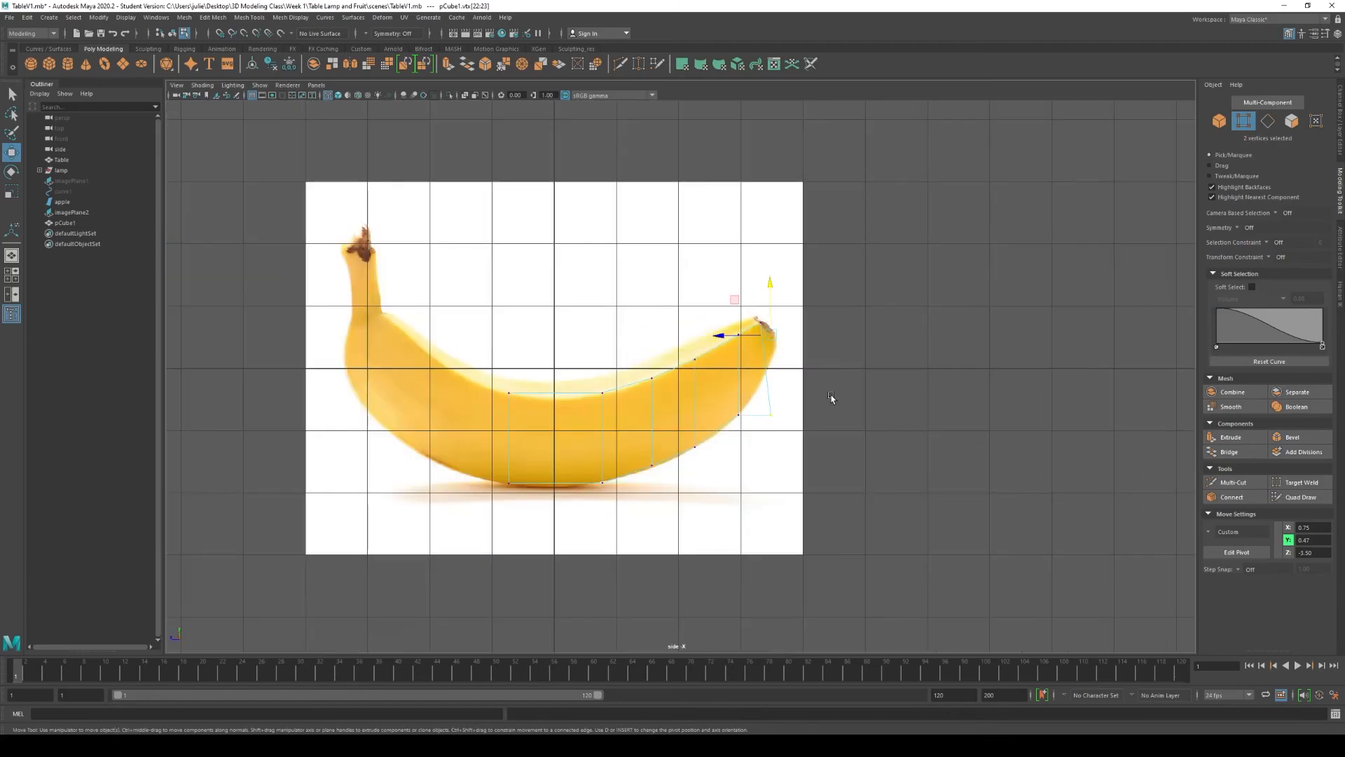
pyautogui.press('d')
pyautogui.press('v')
pyautogui.click(768, 416)
pyautogui.scroll(5, 768, 339)
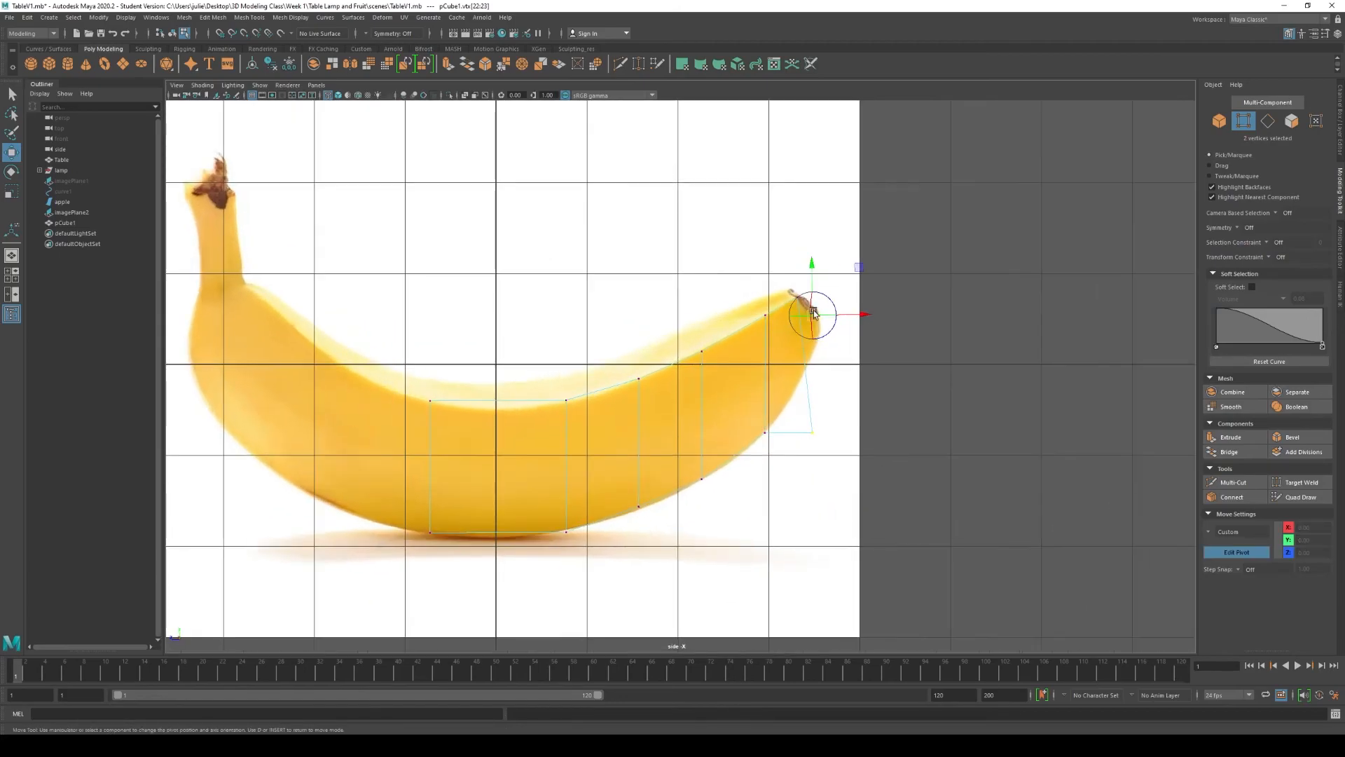
pyautogui.press('d')
pyautogui.moveTo(842, 360); pyautogui.dragTo(839, 435, button='middle')
pyautogui.hotkey('ctrl', 'z')
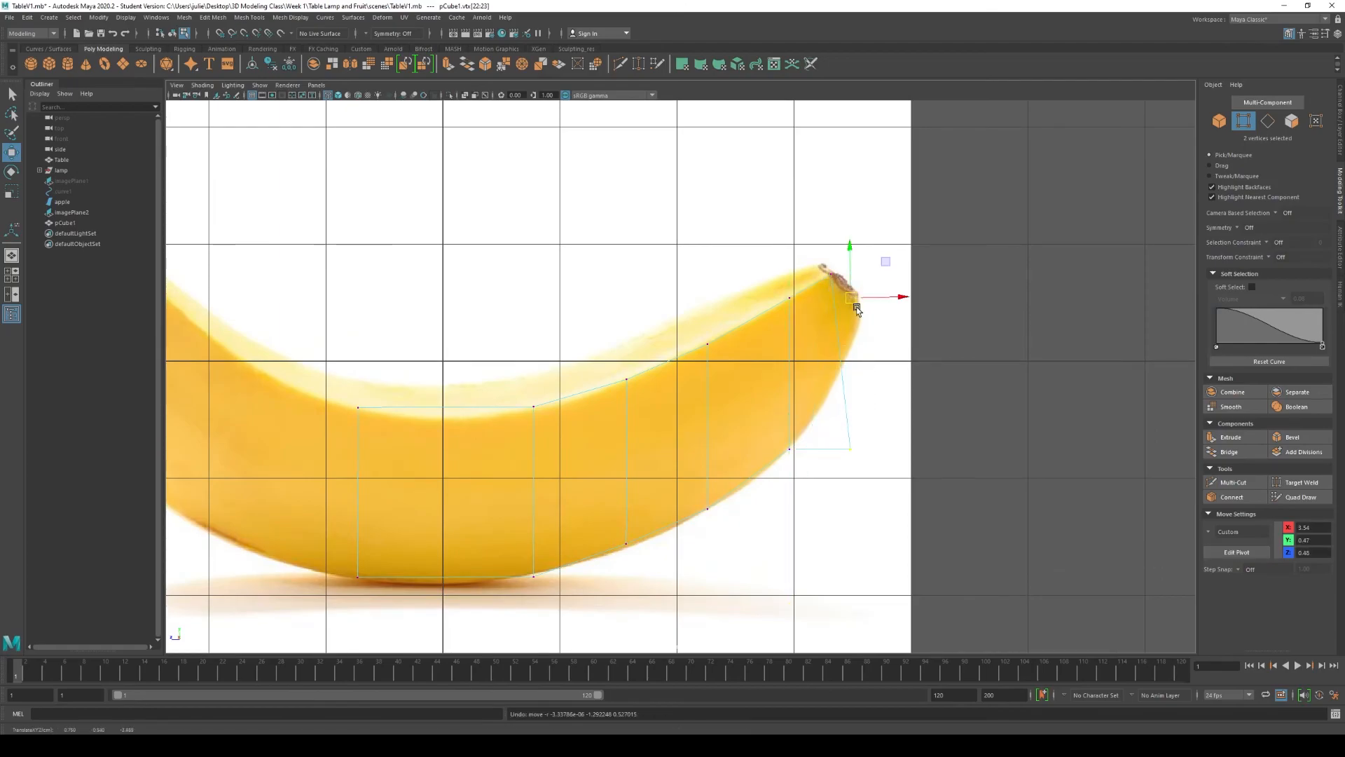
pyautogui.press('d')
pyautogui.press('v')
pyautogui.moveTo(852, 300); pyautogui.dragTo(851, 453)
# - Move the two lower tip vertices up and outward onto the banana's outer edge below the dark tip
pyautogui.moveTo(850, 397); pyautogui.dragTo(847, 311)
pyautogui.moveTo(904, 450); pyautogui.dragTo(932, 437)
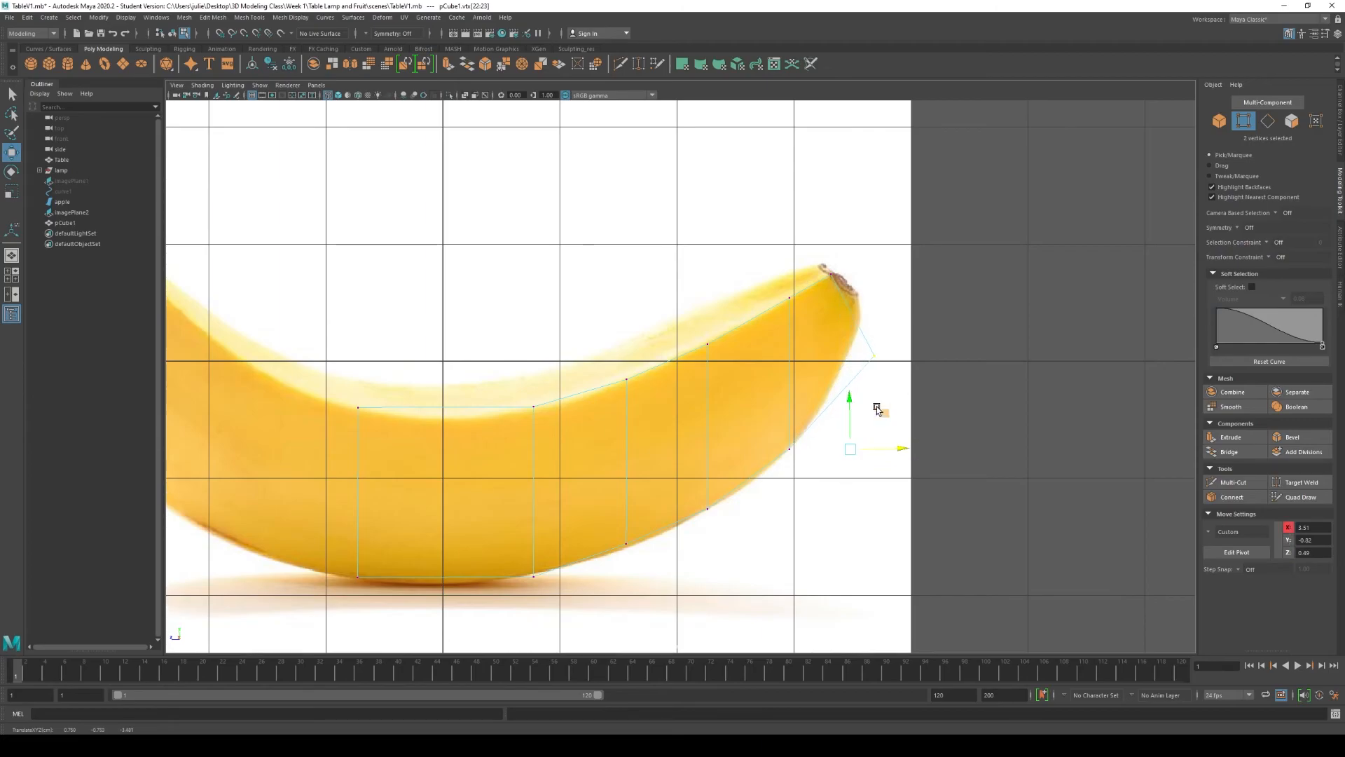
pyautogui.moveTo(850, 393); pyautogui.dragTo(843, 355)
pyautogui.moveTo(890, 450); pyautogui.dragTo(894, 450)
pyautogui.moveTo(848, 405); pyautogui.dragTo(848, 417)
pyautogui.moveTo(899, 450); pyautogui.dragTo(904, 447)
pyautogui.scroll(-5, 880, 445)
pyautogui.scroll(2, 648, 465)
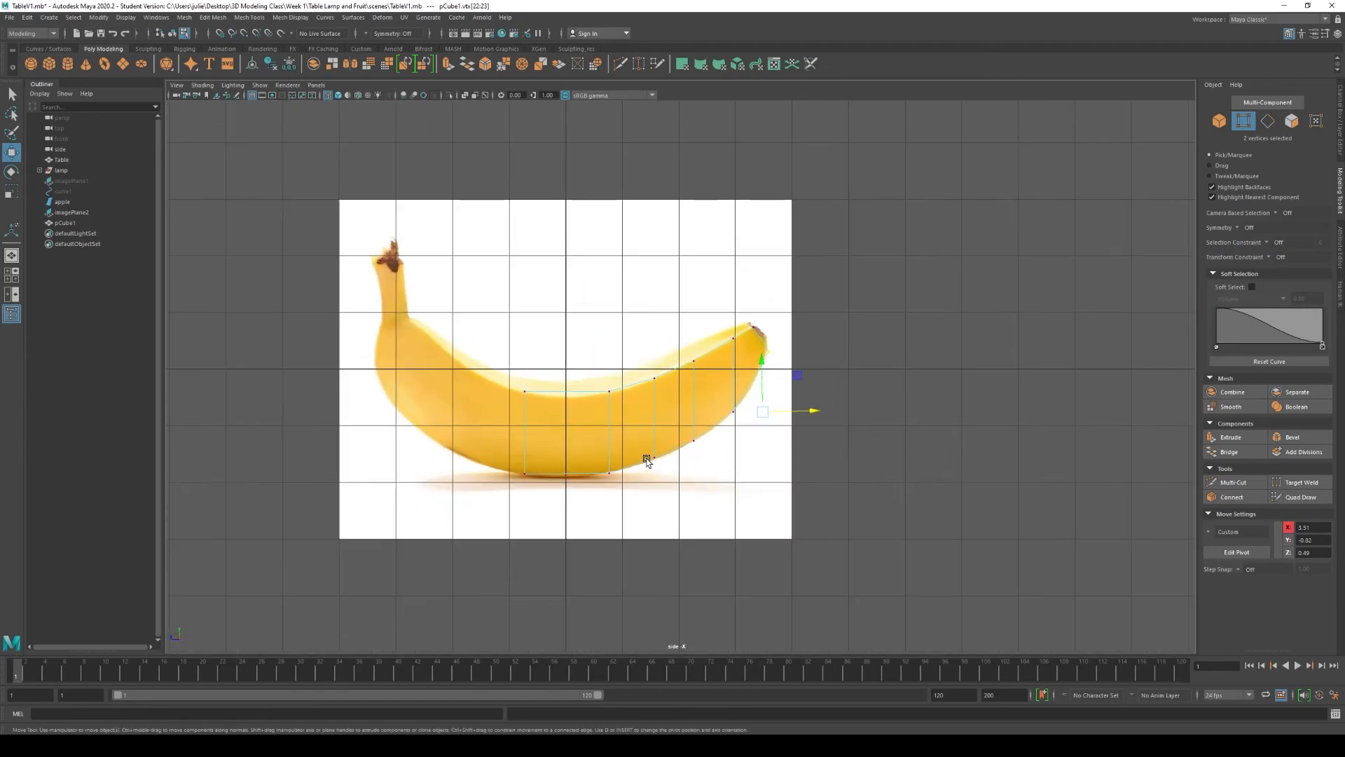
pyautogui.scroll(3, 742, 388)
pyautogui.keyDown('alt'); pyautogui.moveTo(594, 462); pyautogui.dragTo(691, 395, button='middle'); pyautogui.keyUp('alt')
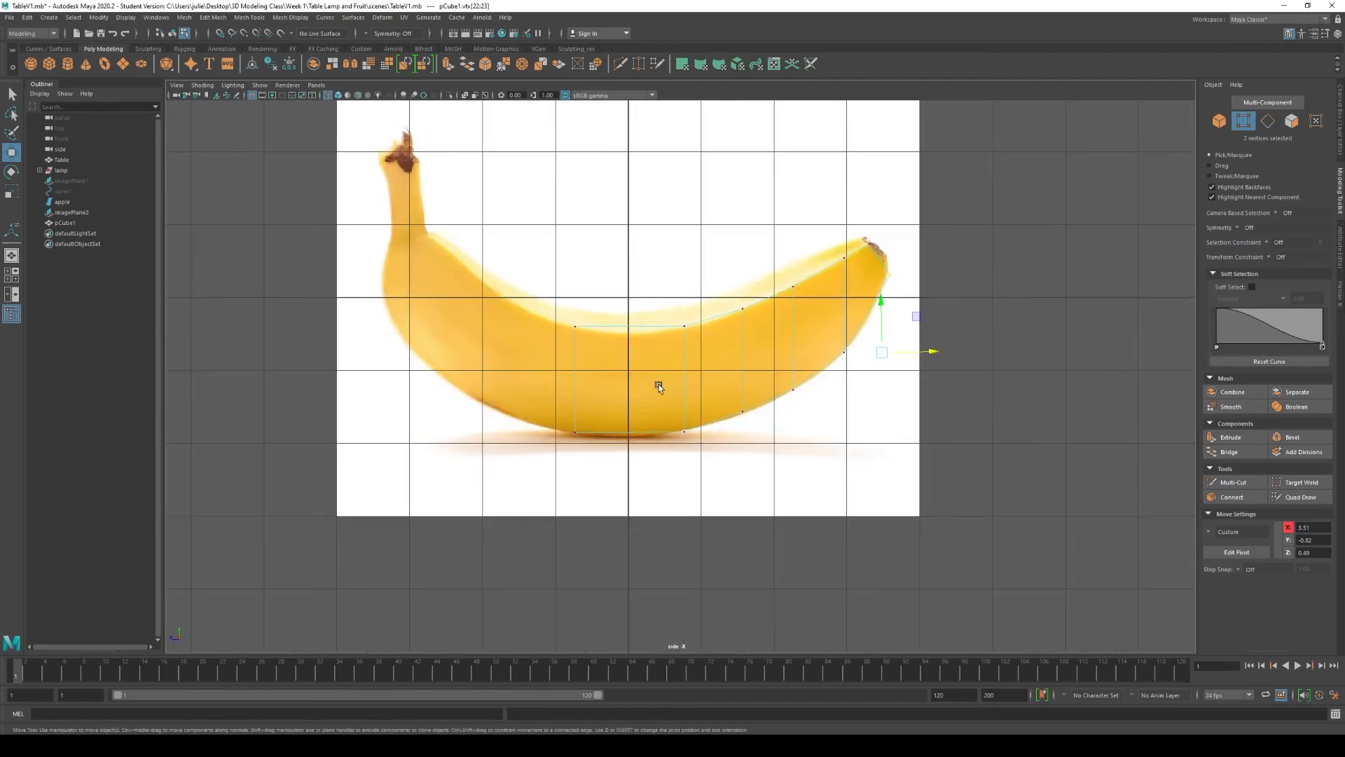
pyautogui.scroll(1, 692, 396)
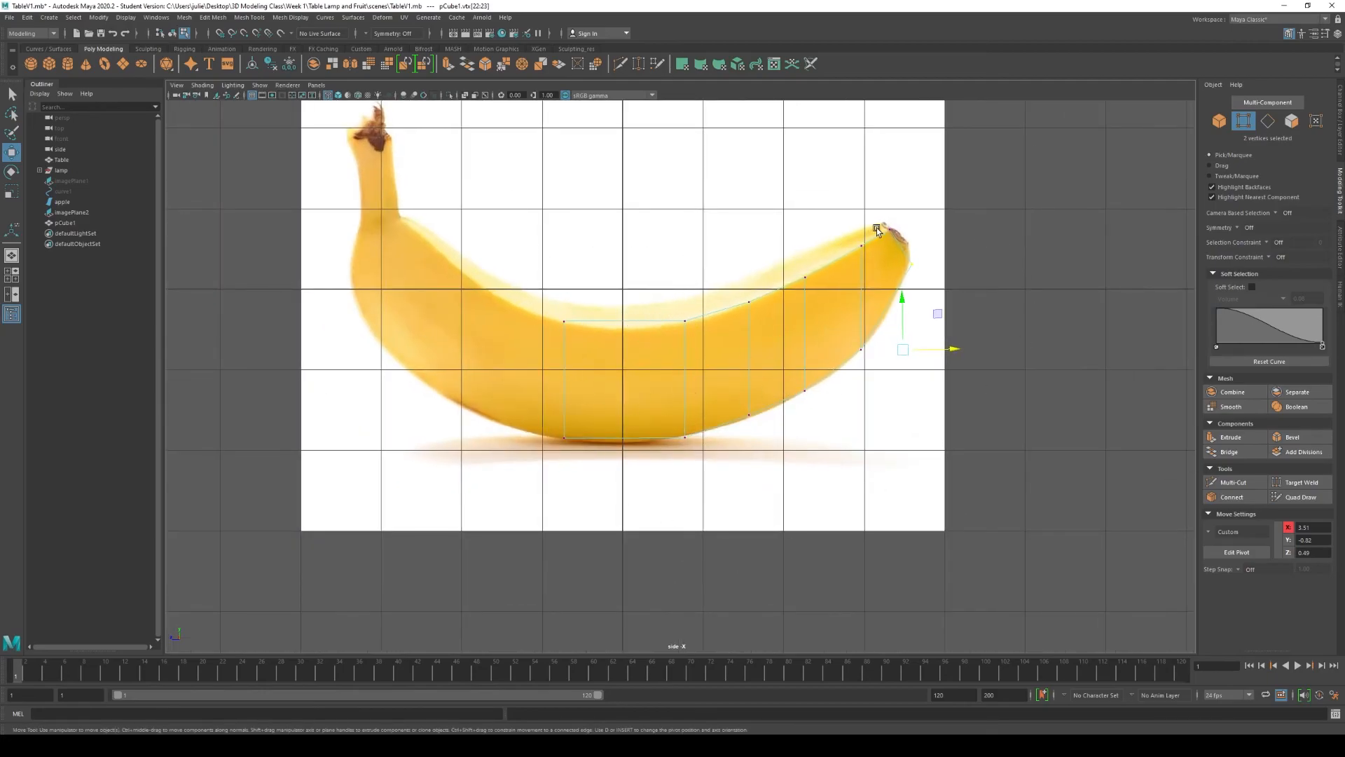
pyautogui.keyDown('alt'); pyautogui.moveTo(713, 389); pyautogui.dragTo(729, 423, button='middle'); pyautogui.keyUp('alt')
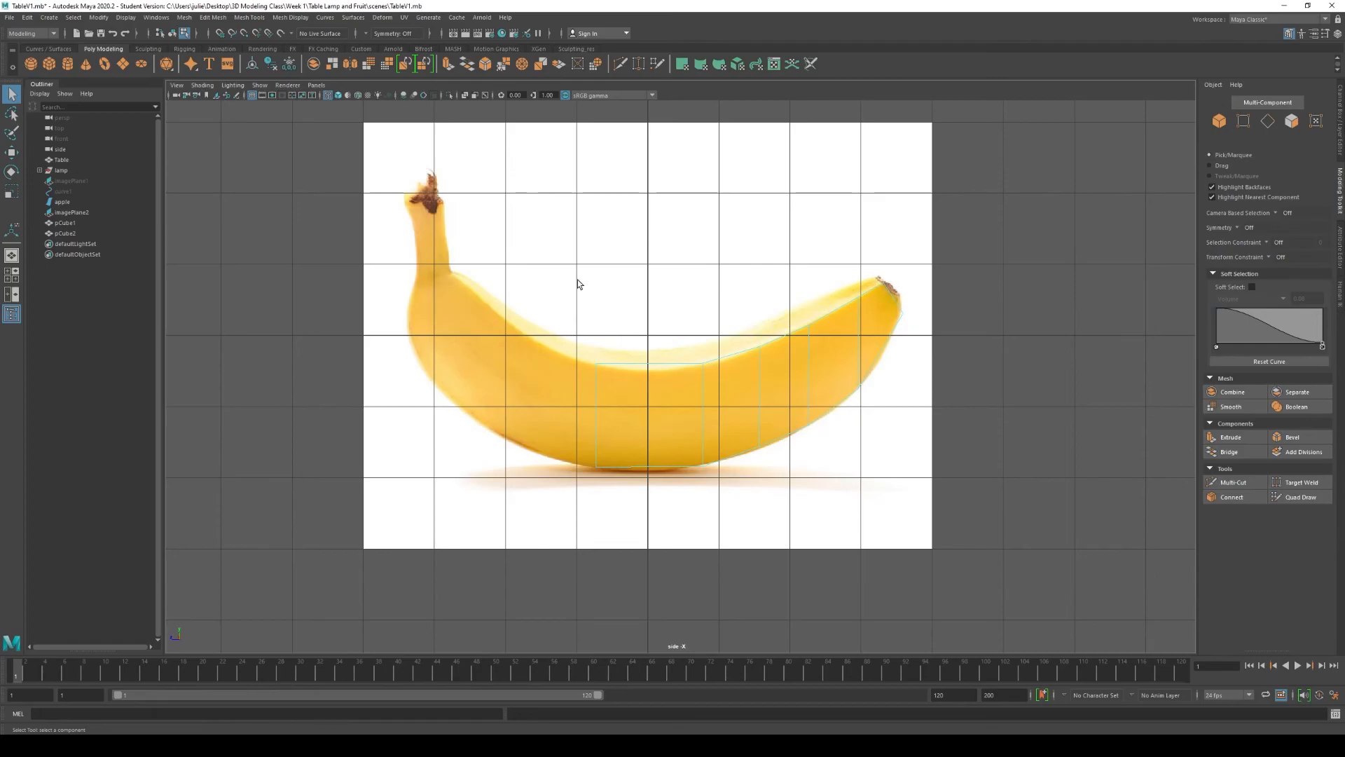
# - Extrude the face at the mesh's opposite end toward the banana's stem with a thickness of 0.6
pyautogui.press('space')
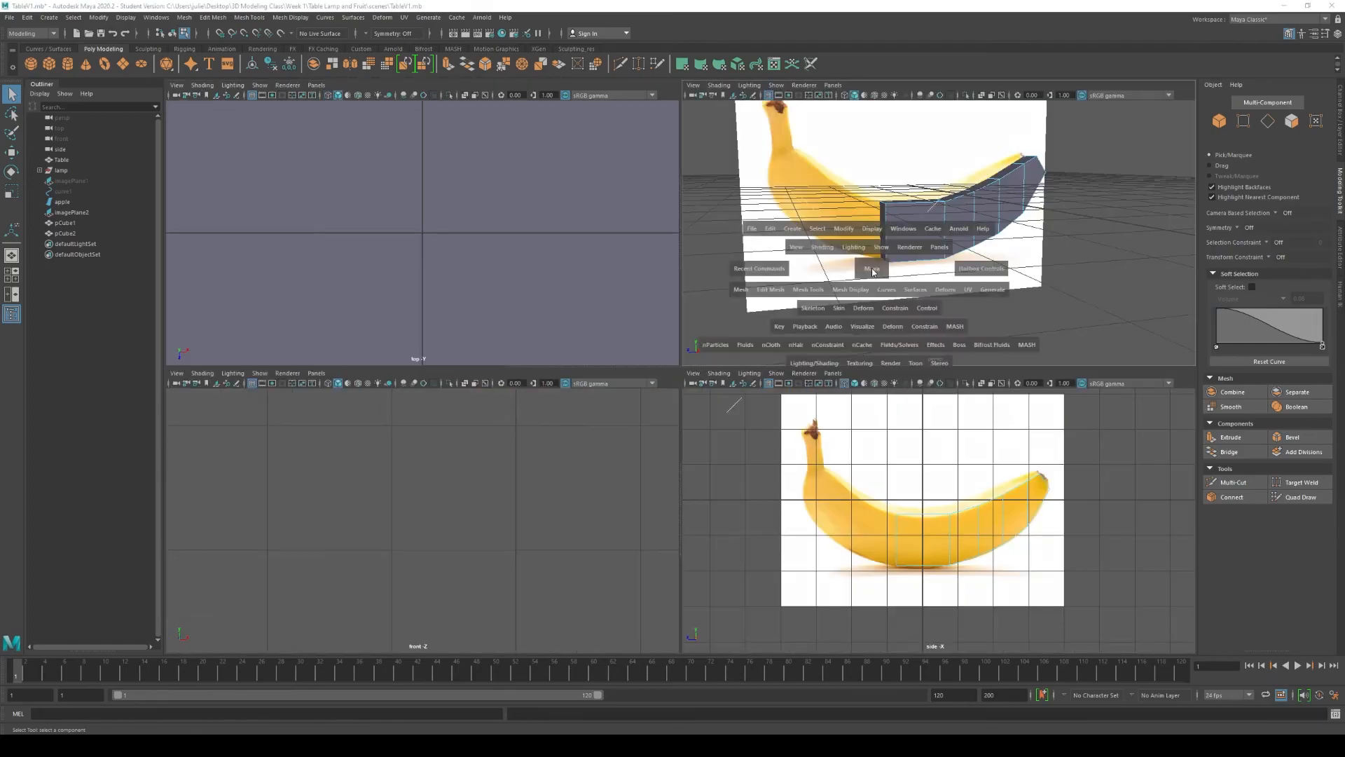
pyautogui.press('space')
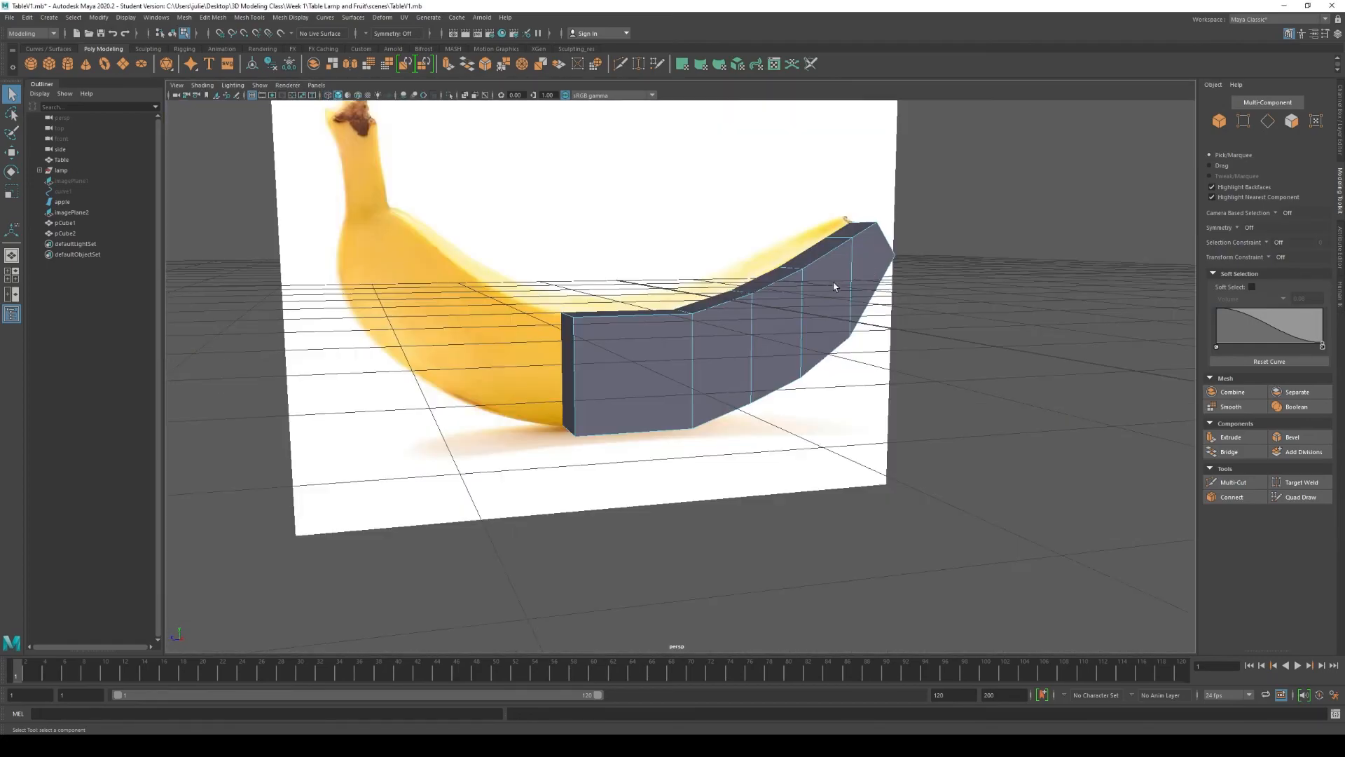
pyautogui.click(1293, 122)
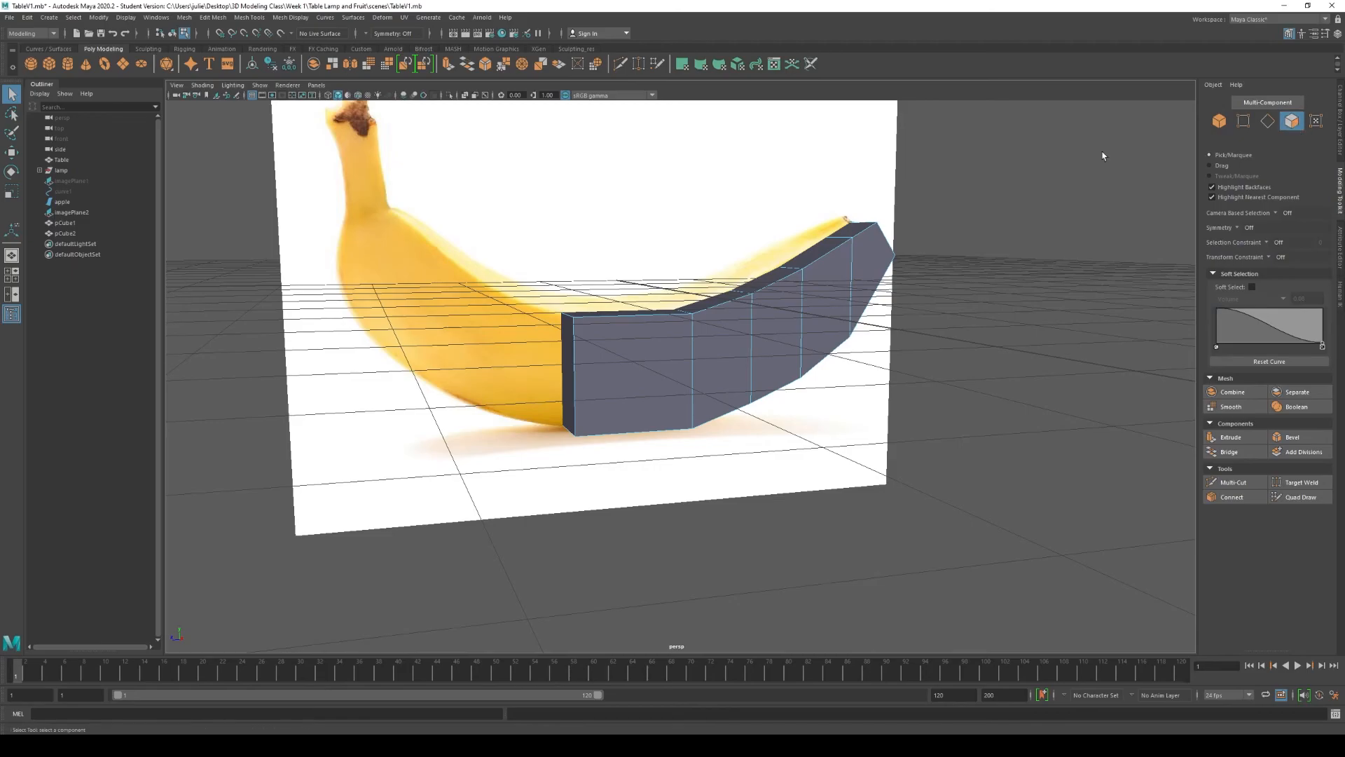
pyautogui.scroll(3, 540, 354)
pyautogui.click(524, 371)
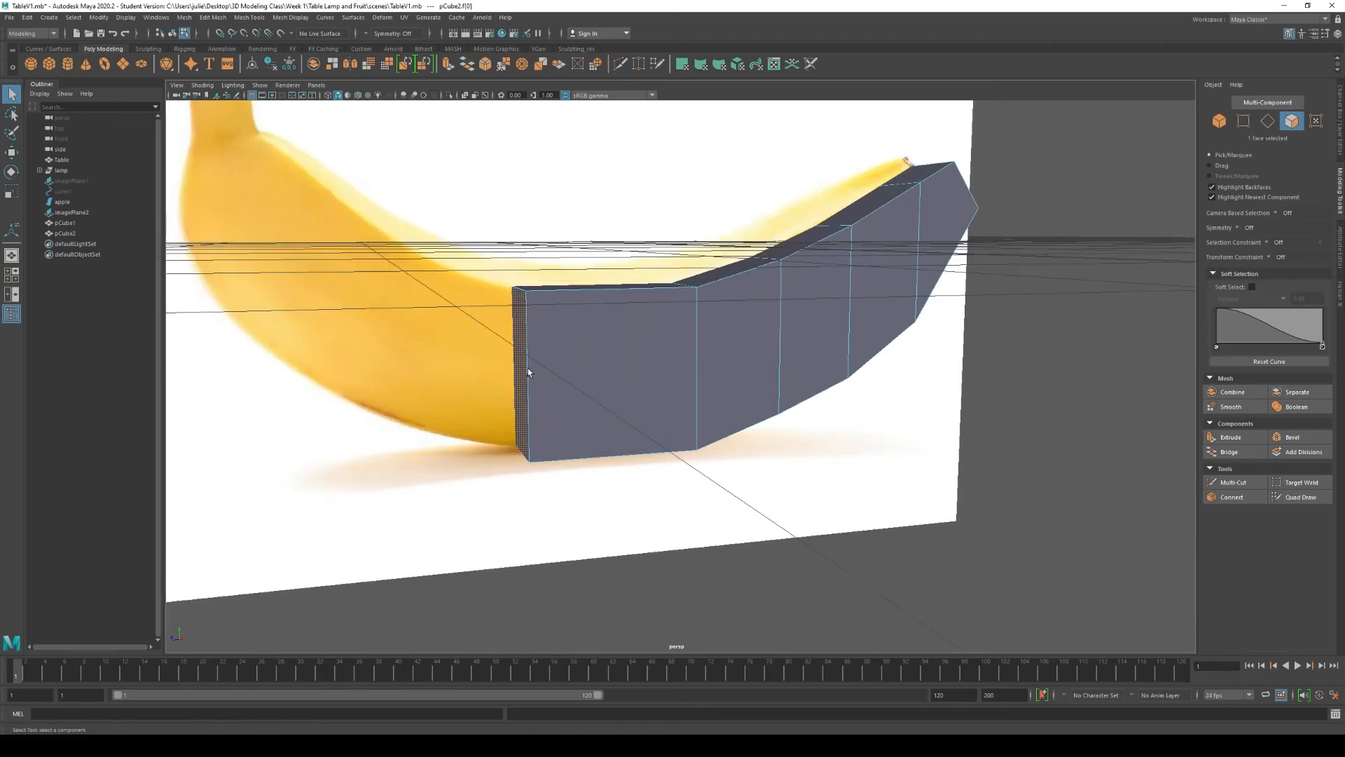
pyautogui.scroll(-5, 561, 367)
pyautogui.keyDown('alt'); pyautogui.moveTo(598, 369); pyautogui.dragTo(621, 396); pyautogui.keyUp('alt')
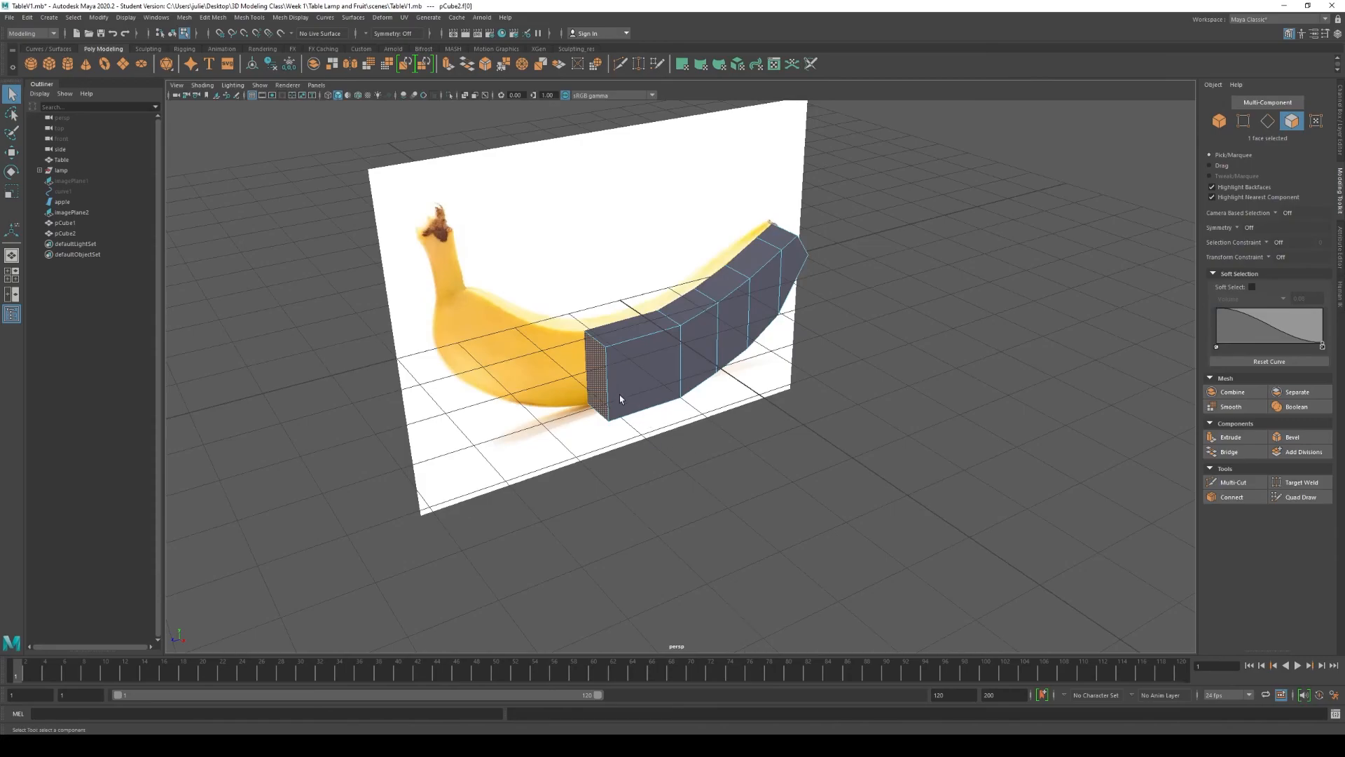
pyautogui.scroll(5, 621, 397)
pyautogui.keyDown('alt'); pyautogui.moveTo(712, 409); pyautogui.dragTo(613, 372); pyautogui.keyUp('alt')
pyautogui.scroll(-3, 625, 412)
pyautogui.click(1231, 437)
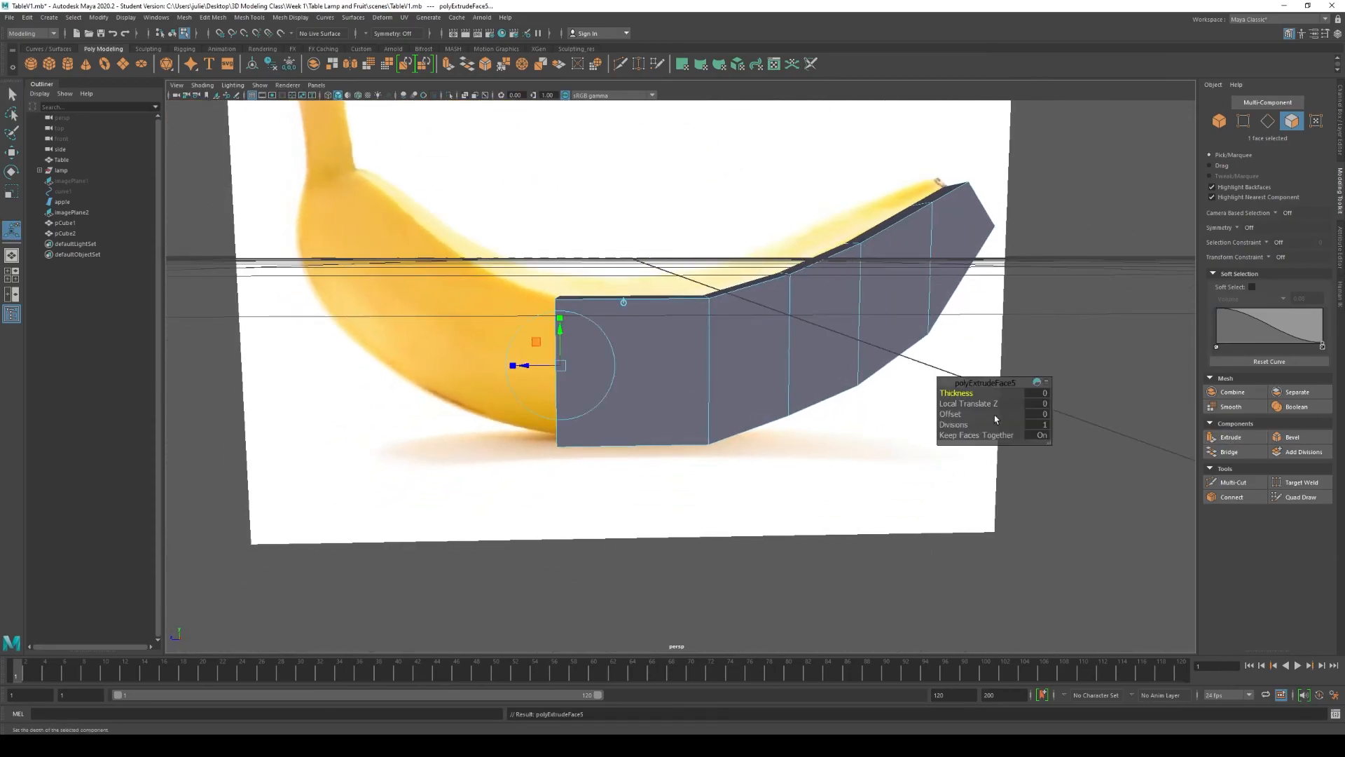
pyautogui.moveTo(958, 394); pyautogui.dragTo(963, 395)
pyautogui.keyDown('alt'); pyautogui.moveTo(656, 419); pyautogui.dragTo(712, 424); pyautogui.keyUp('alt')
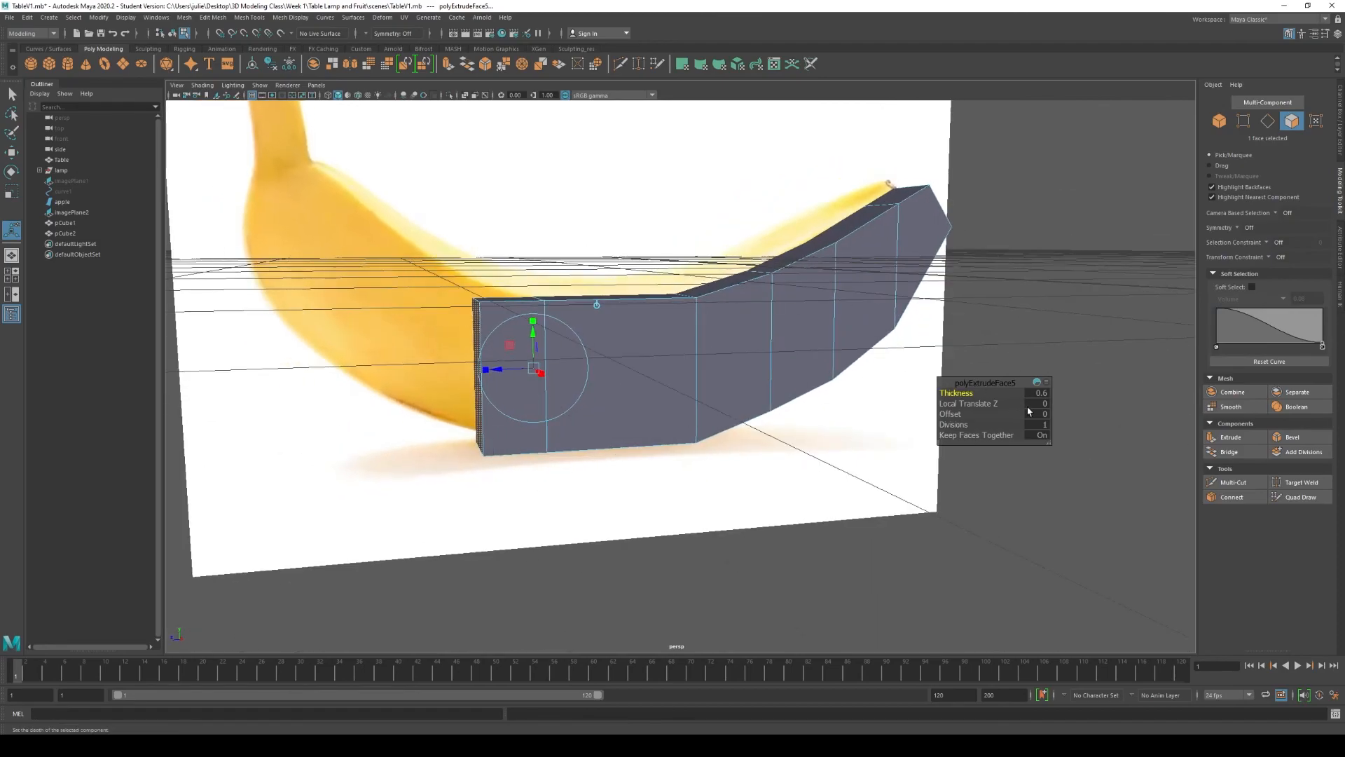
# - Select the four vertices of the new stem-side end and move their pivot to that end's upper corner
pyautogui.click(1243, 123)
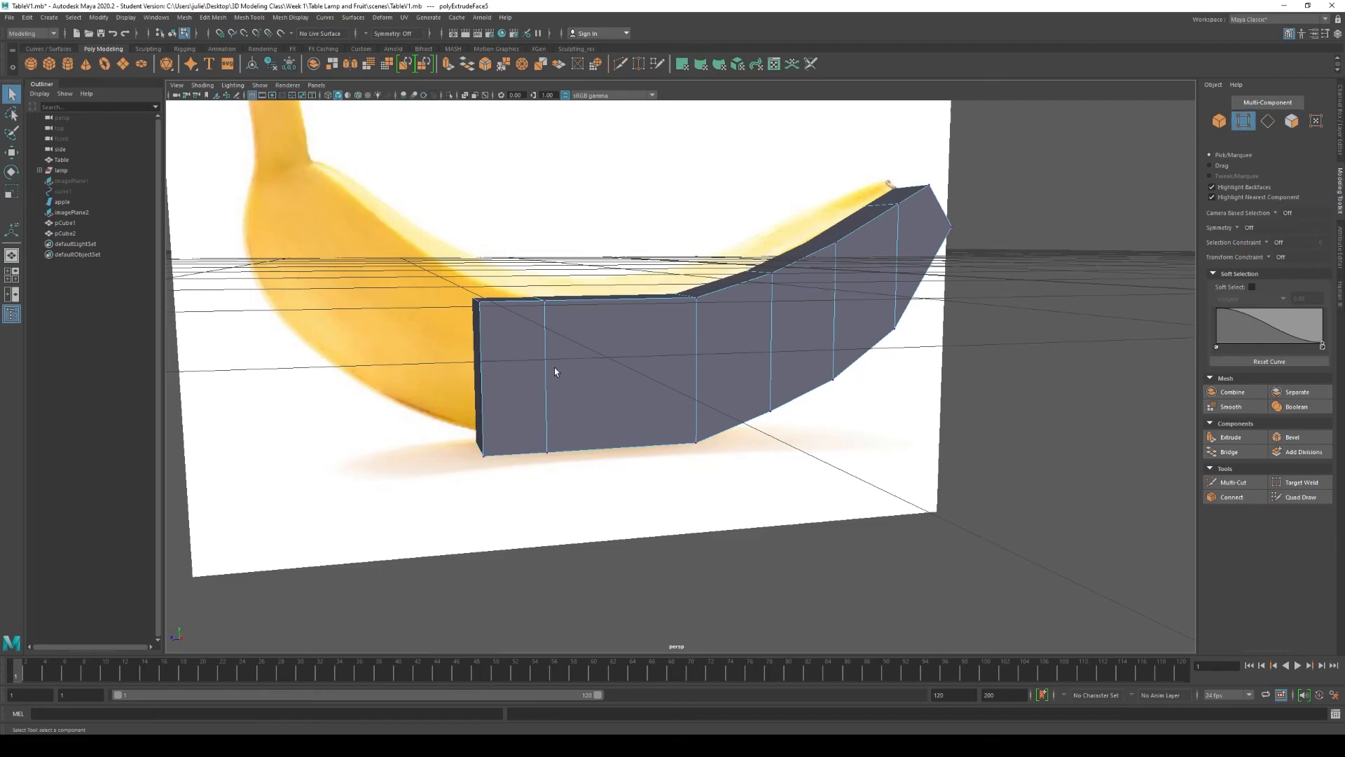
pyautogui.press('space')
pyautogui.press('space')
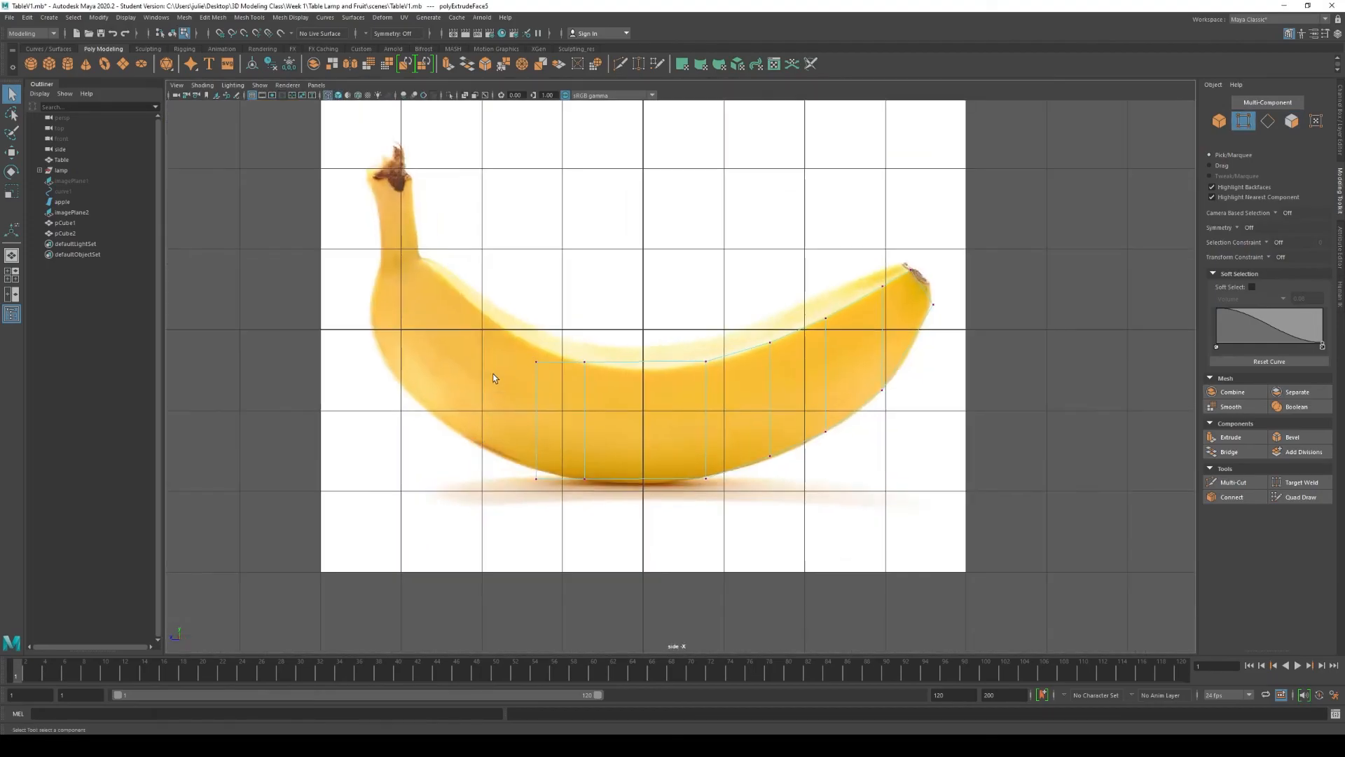
pyautogui.moveTo(516, 465); pyautogui.dragTo(499, 518)
pyautogui.press('w')
pyautogui.scroll(-5, 530, 410)
pyautogui.scroll(4, 536, 401)
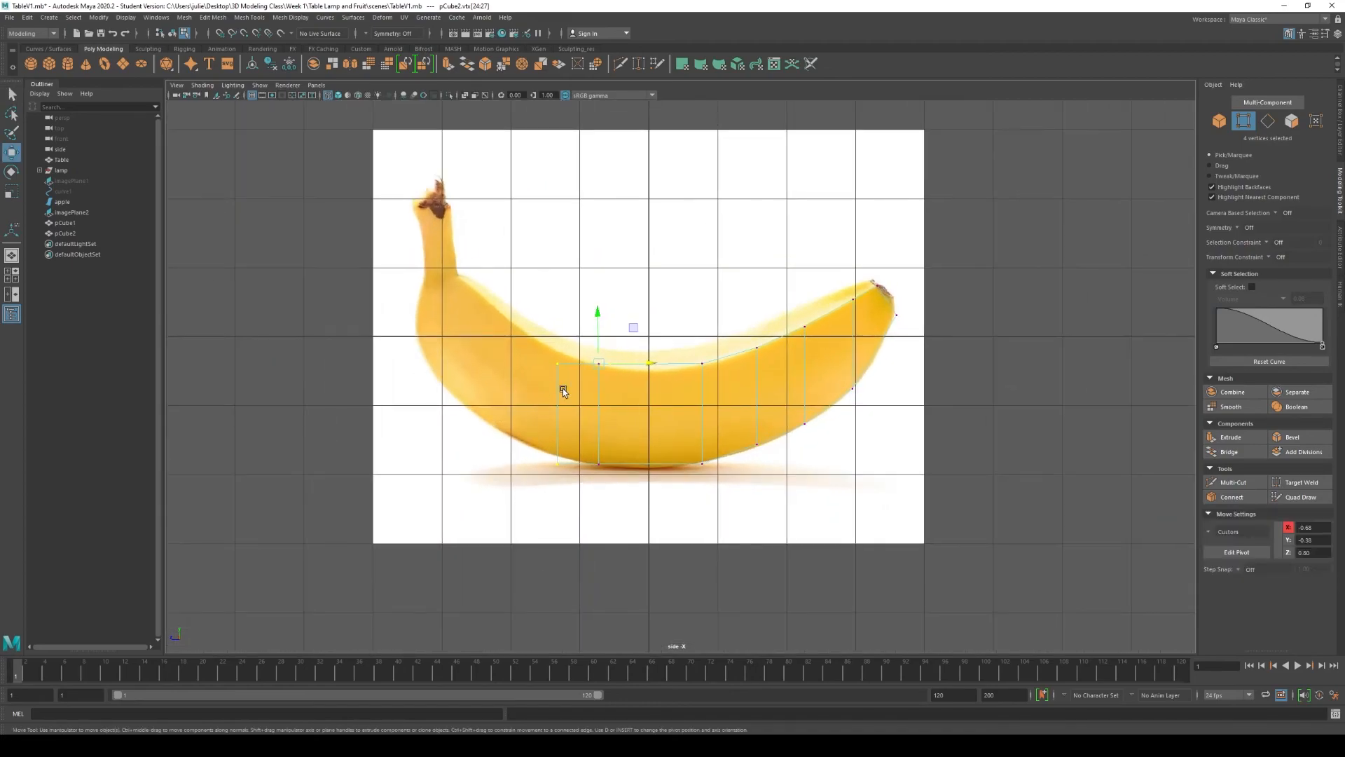
pyautogui.press('d')
pyautogui.moveTo(601, 366); pyautogui.dragTo(559, 365)
pyautogui.press('d')
# - Move the stem-side end's vertices up so they follow the banana's upper and lower edges
pyautogui.moveTo(559, 318); pyautogui.dragTo(559, 305)
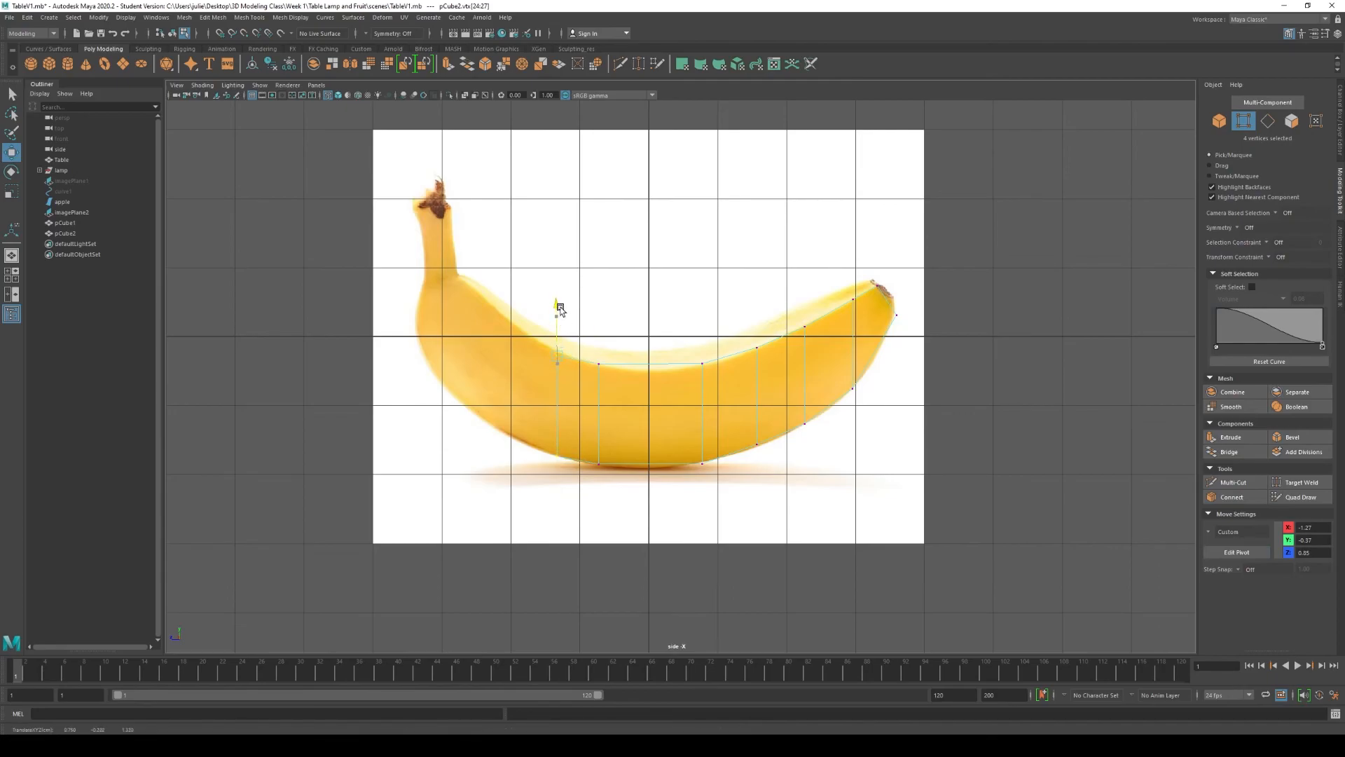
pyautogui.moveTo(560, 307); pyautogui.dragTo(560, 309)
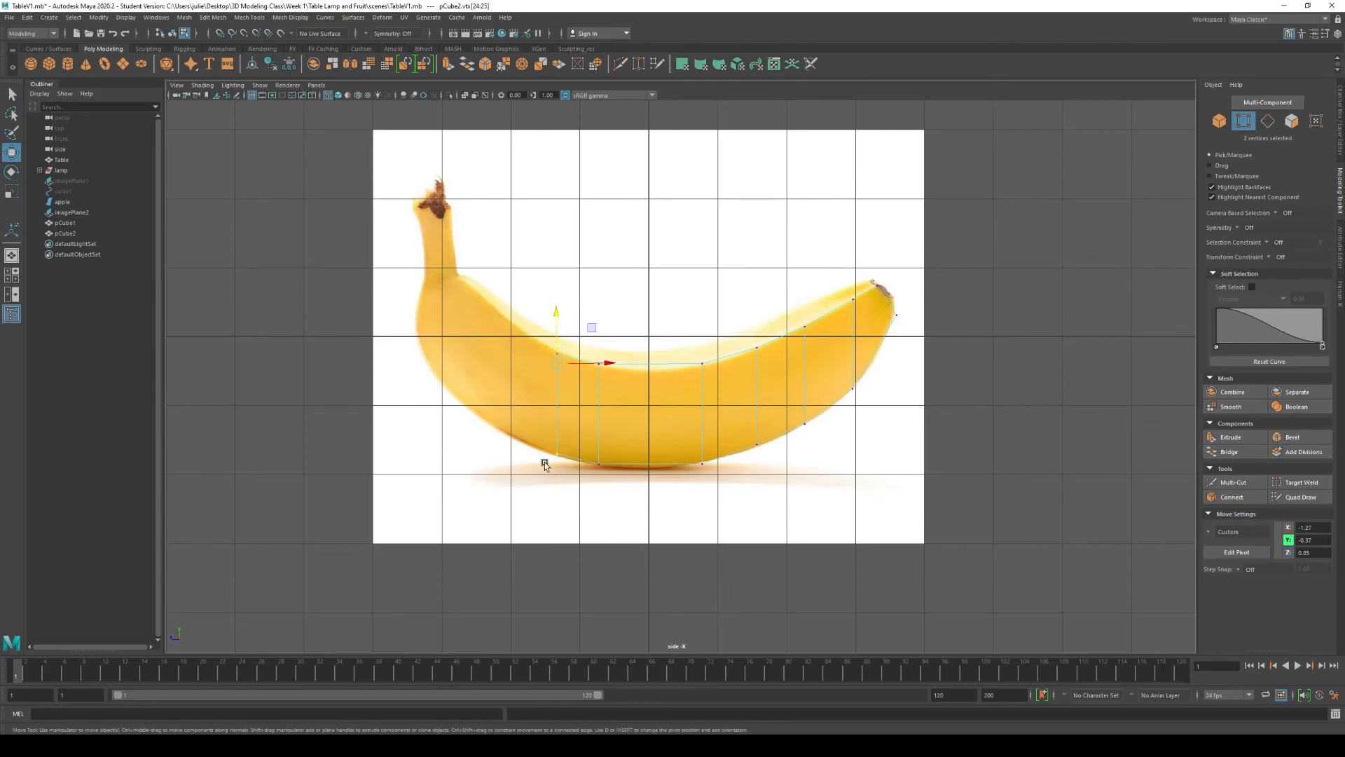
pyautogui.scroll(5, 545, 461)
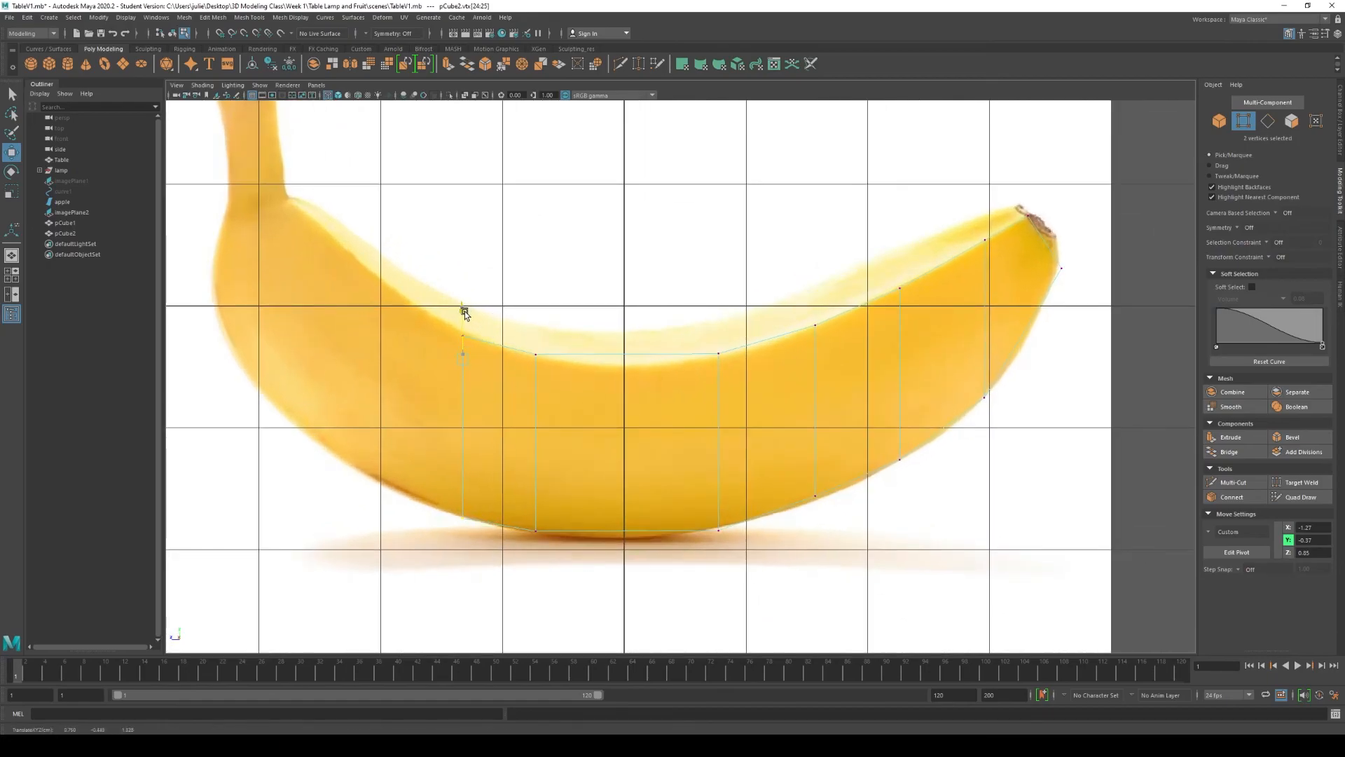
pyautogui.scroll(-8, 571, 384)
pyautogui.scroll(2, 573, 393)
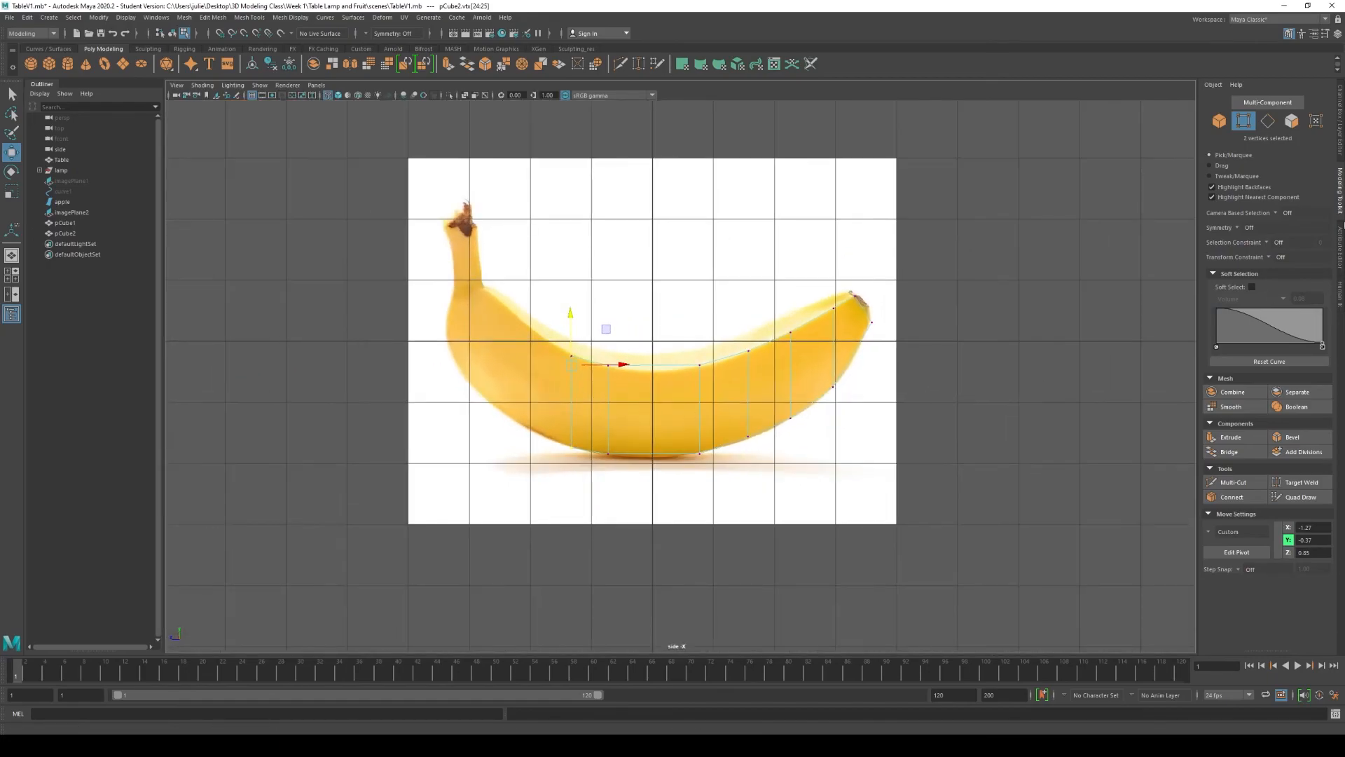
# - Extrude the stem-side end face outward with a Local Translate Z of about 0.647
pyautogui.click(1291, 120)
pyautogui.press('space')
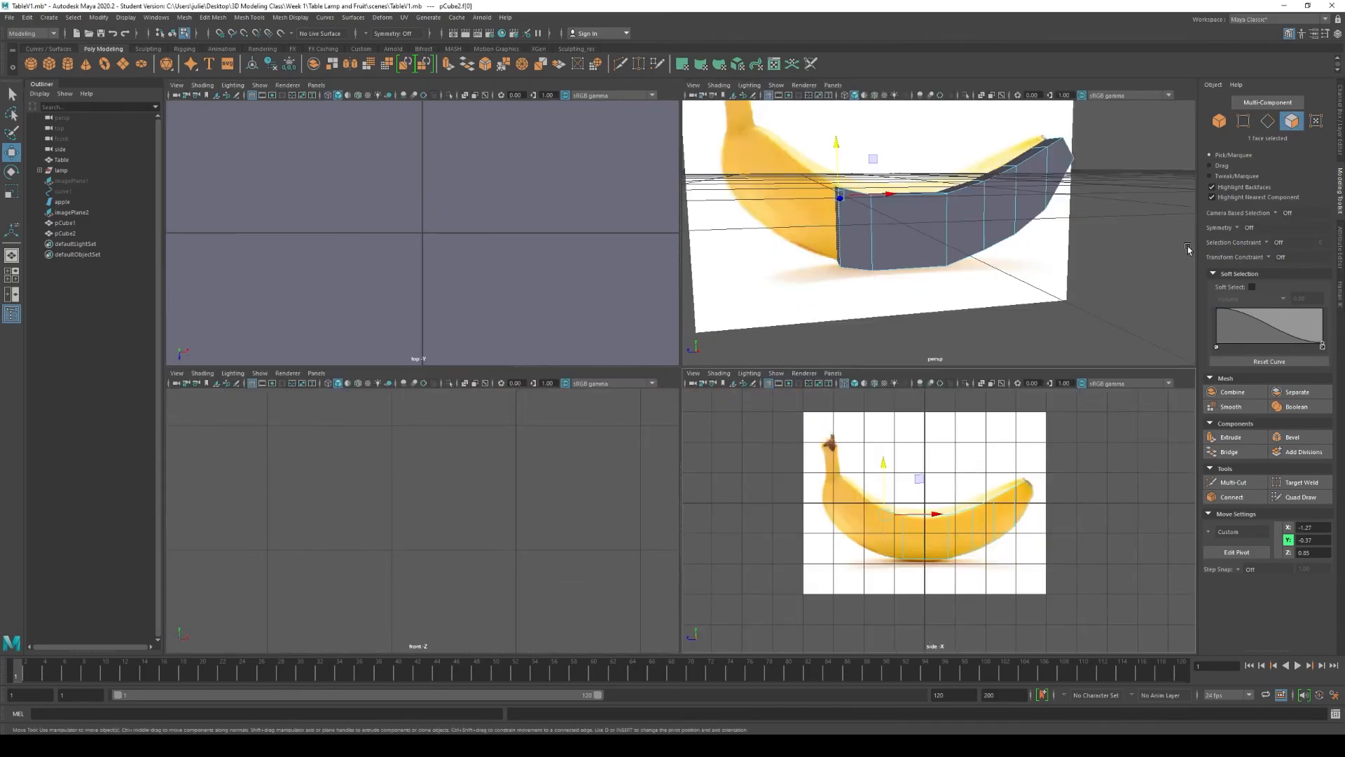
pyautogui.scroll(5, 826, 228)
pyautogui.scroll(-2, 825, 230)
pyautogui.keyDown('alt'); pyautogui.moveTo(826, 229); pyautogui.dragTo(883, 247); pyautogui.keyUp('alt')
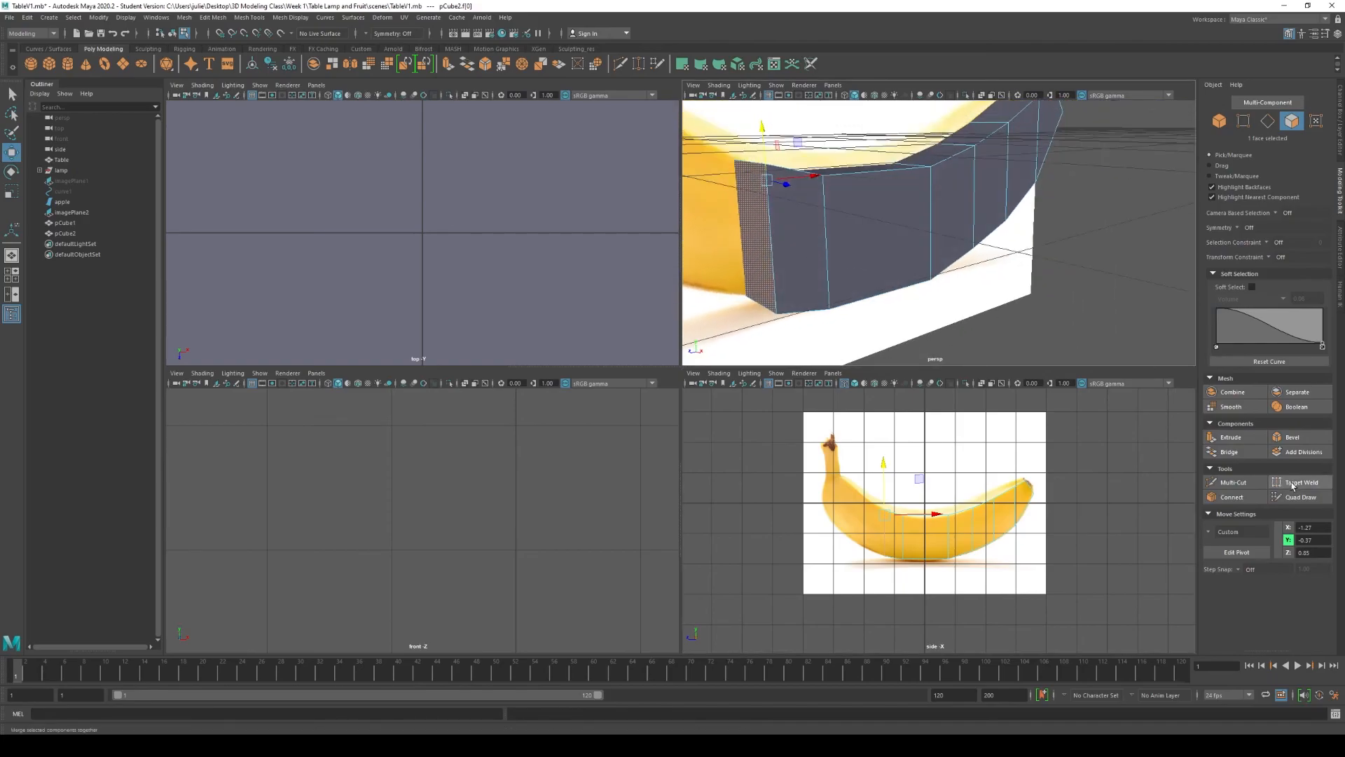
pyautogui.click(1231, 437)
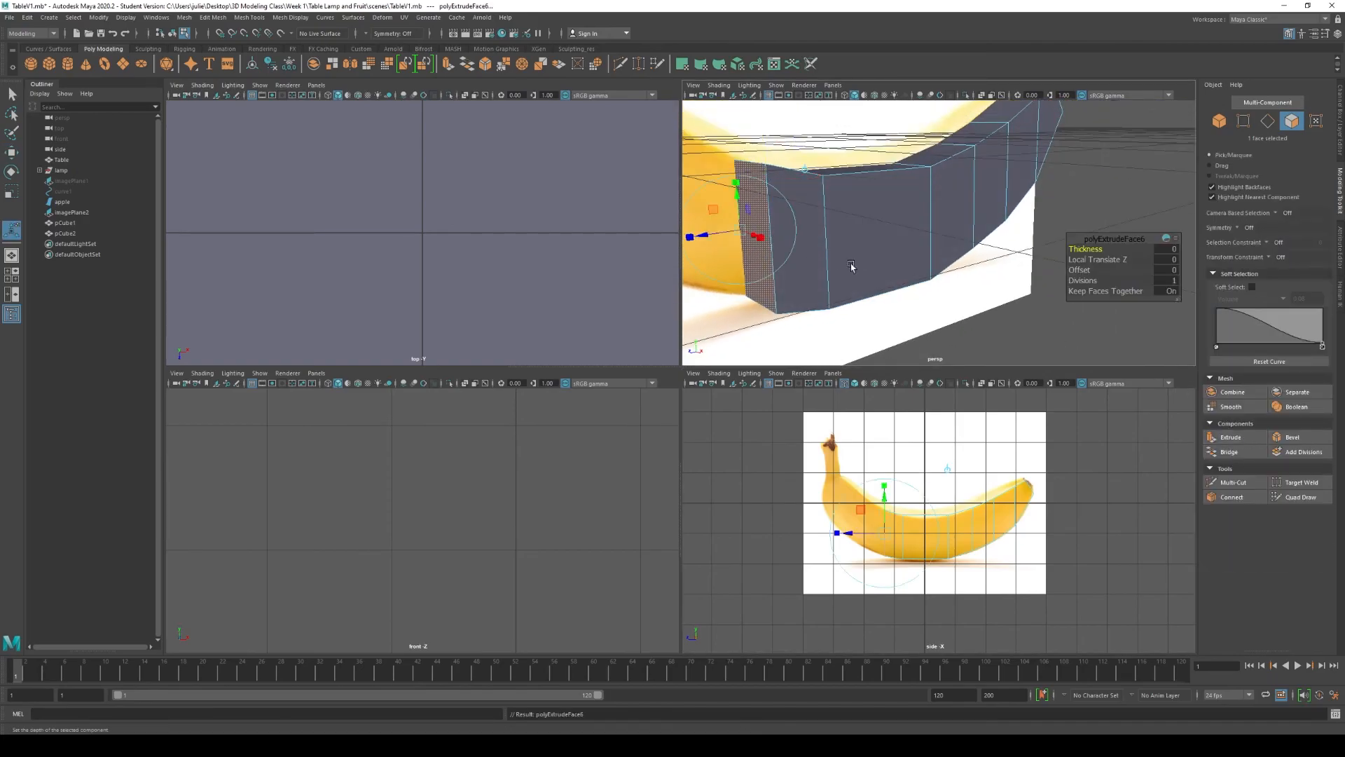
pyautogui.scroll(-5, 984, 322)
pyautogui.moveTo(817, 237); pyautogui.dragTo(787, 247)
pyautogui.press('space')
pyautogui.scroll(5, 489, 422)
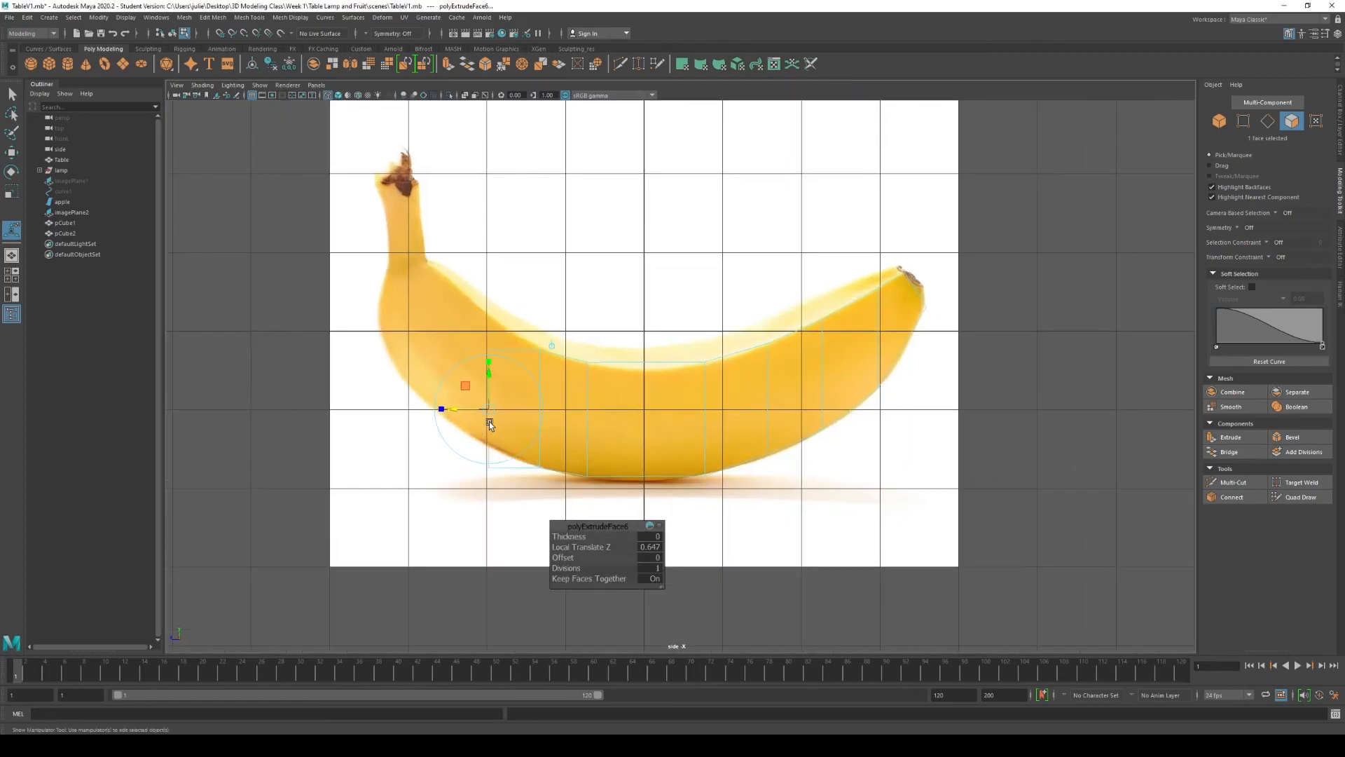
pyautogui.moveTo(398, 421); pyautogui.dragTo(389, 420)
# - Raise the newly extruded end's upper and lower vertex pairs onto the banana's upper and lower edges
pyautogui.click(1244, 121)
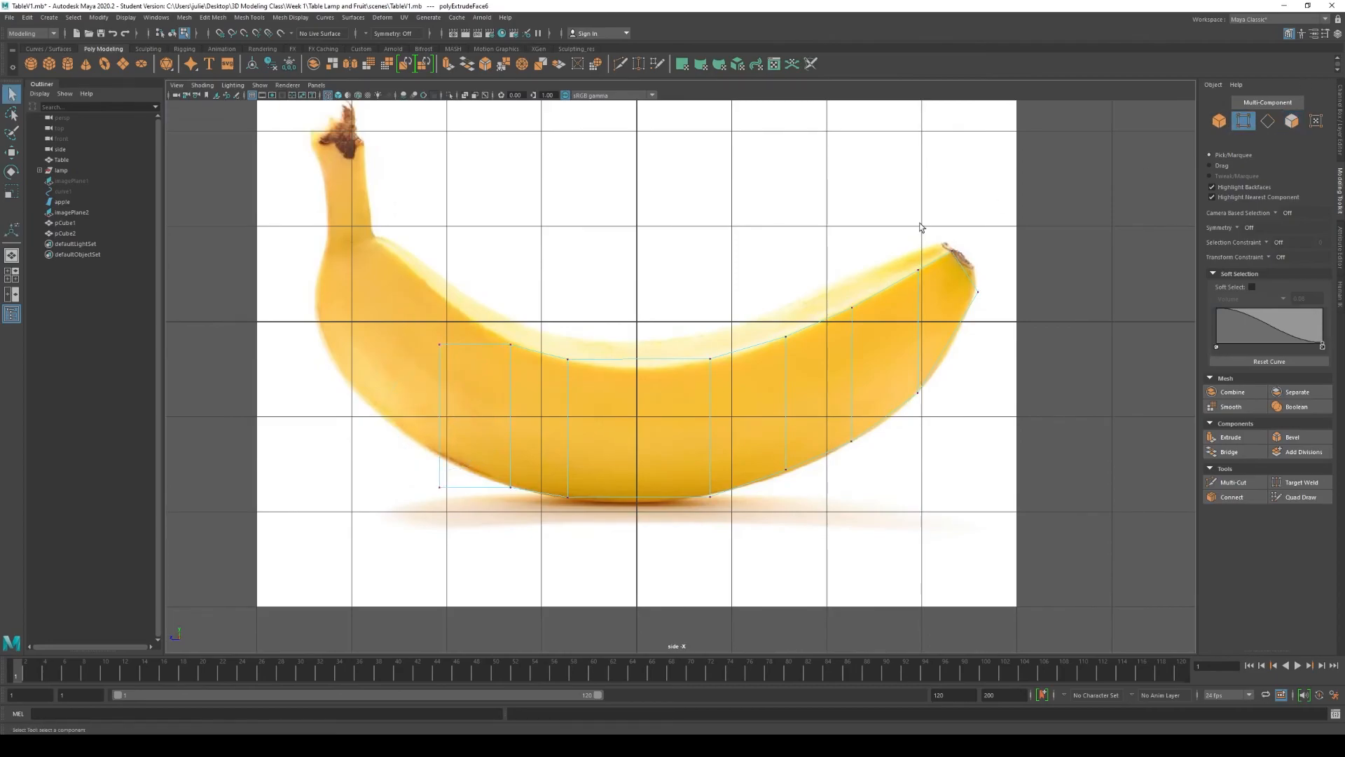
pyautogui.moveTo(416, 382); pyautogui.dragTo(416, 382)
pyautogui.scroll(-4, 448, 321)
pyautogui.press('w')
pyautogui.moveTo(571, 311); pyautogui.dragTo(573, 295)
pyautogui.hotkey('ctrl', 'z')
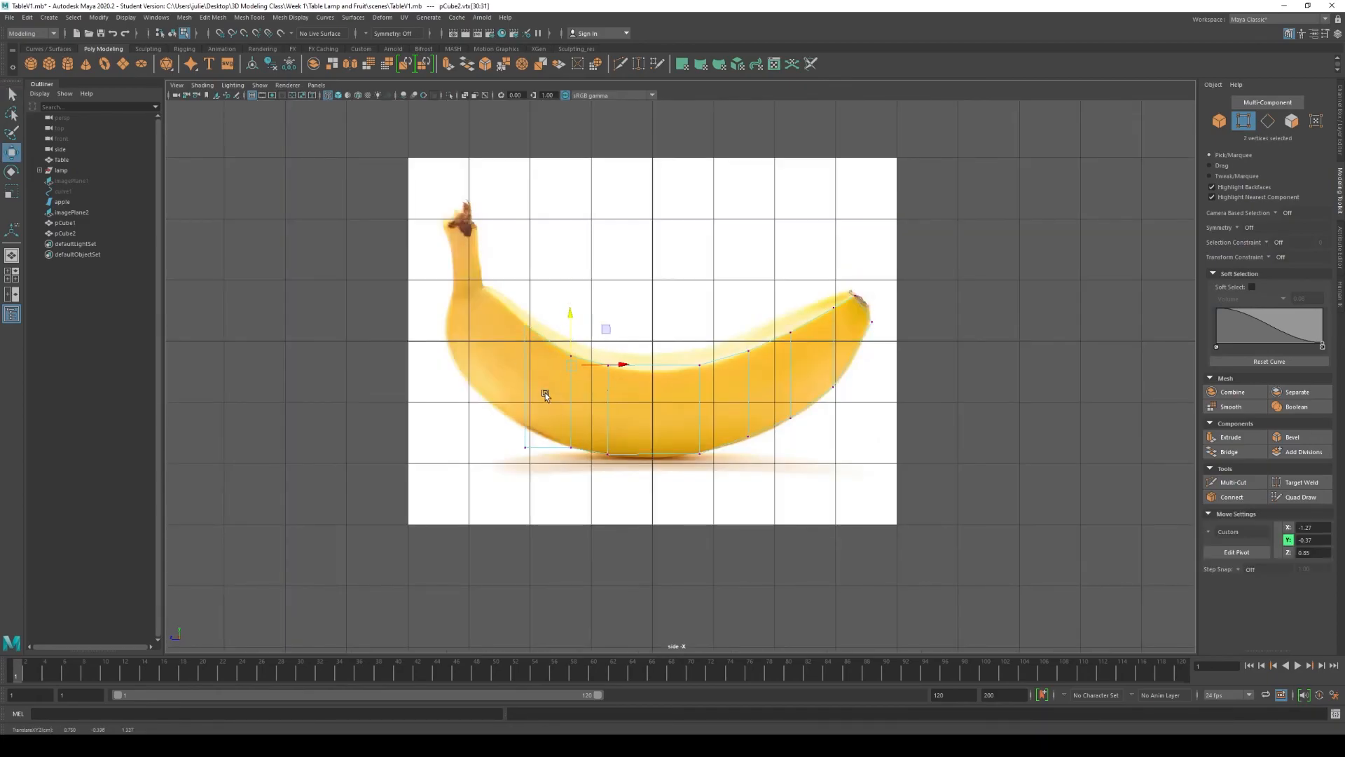
pyautogui.moveTo(572, 318); pyautogui.dragTo(581, 298)
pyautogui.scroll(5, 683, 415)
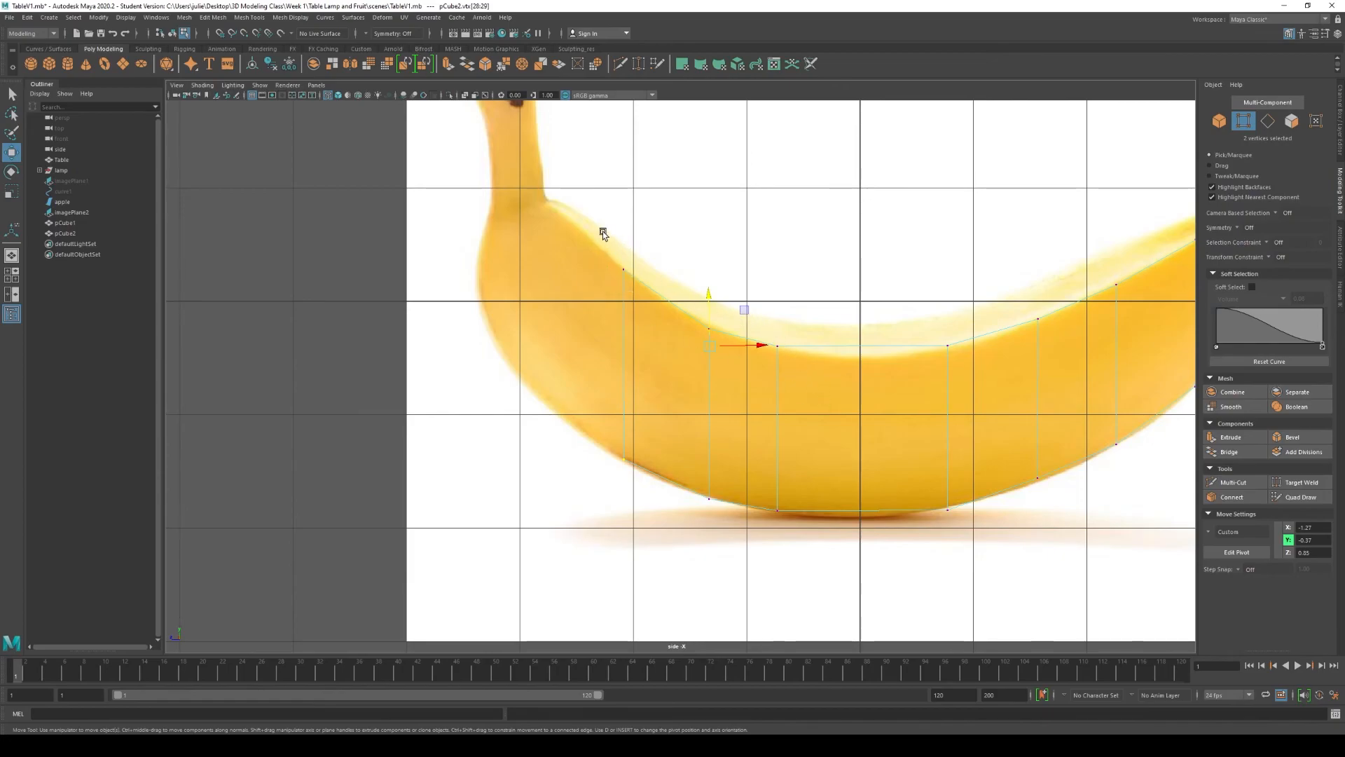
pyautogui.keyDown('alt'); pyautogui.moveTo(798, 474); pyautogui.dragTo(702, 471); pyautogui.keyUp('alt')
# - Snap the move pivot to the upper corner of the newly extruded end
pyautogui.press('d')
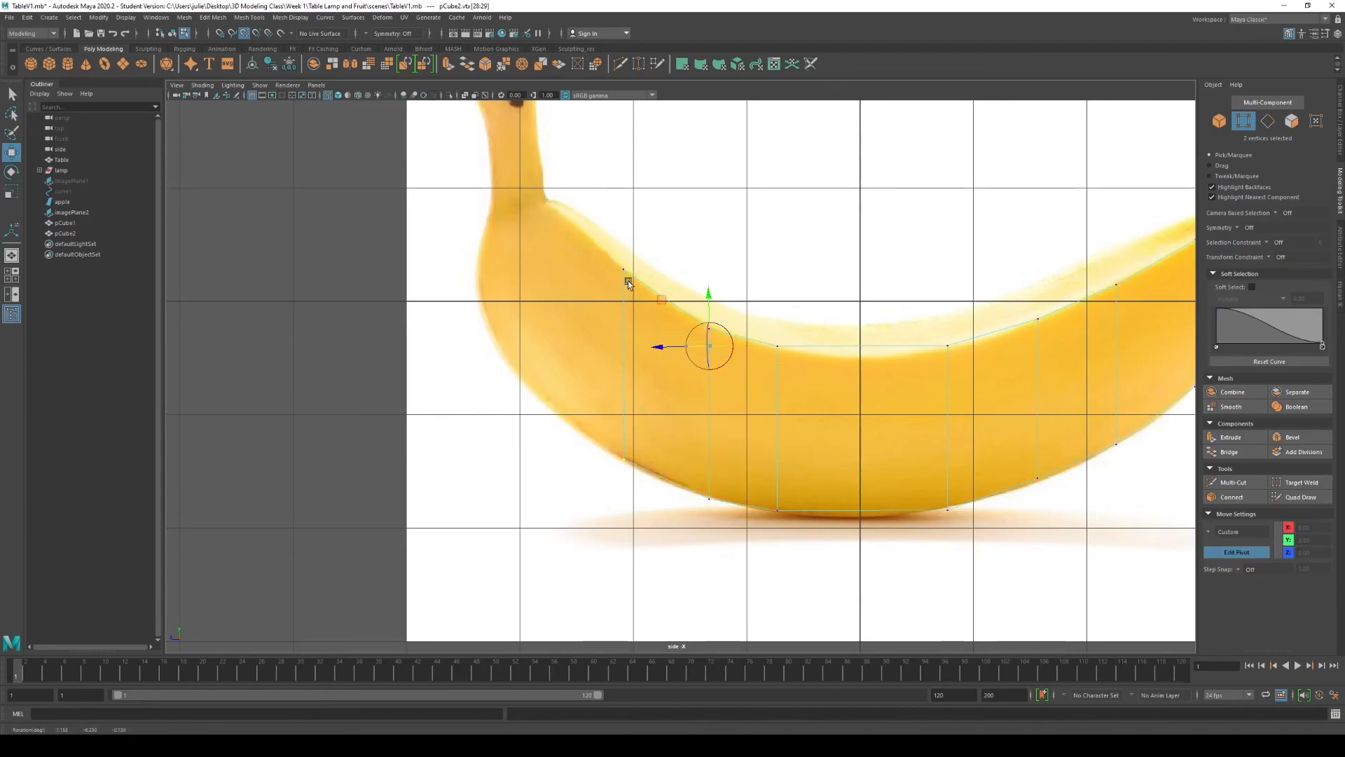
pyautogui.hotkey('ctrl', 'z')
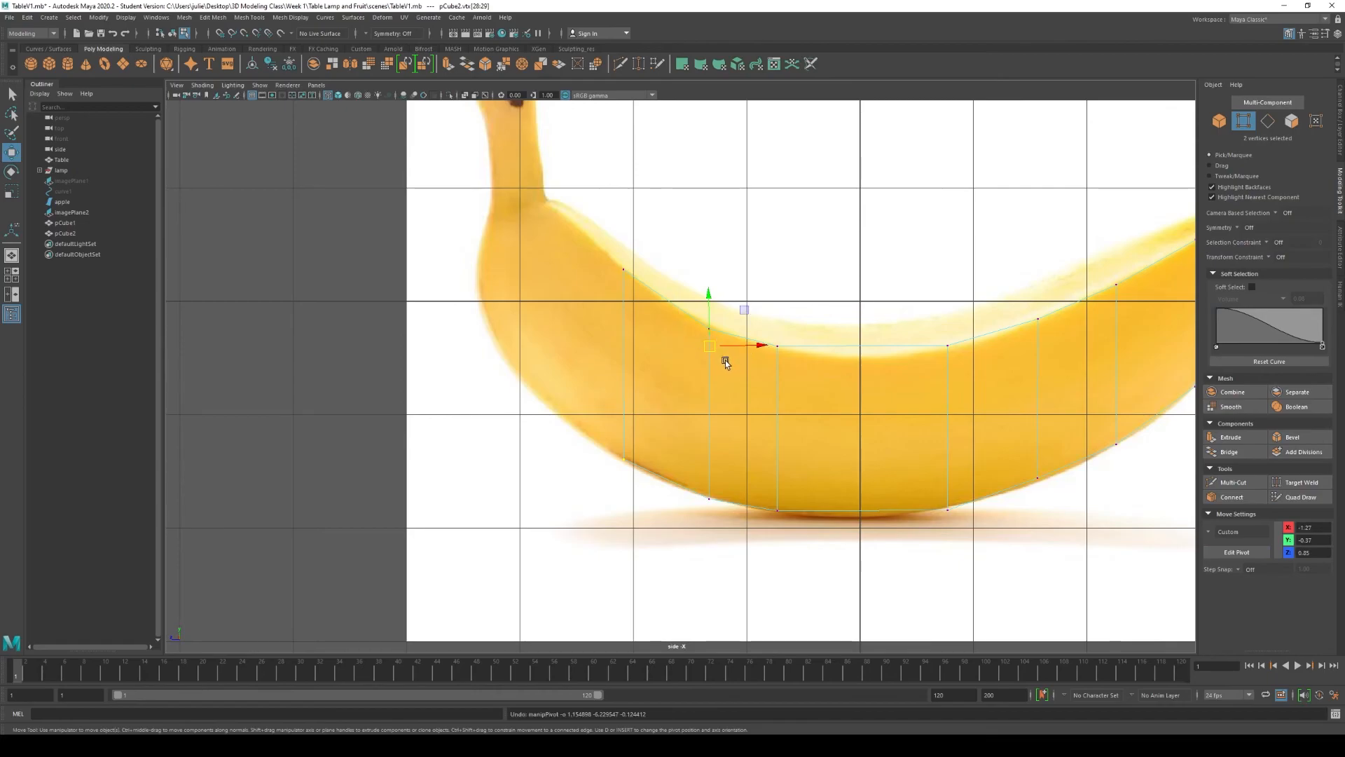
pyautogui.moveTo(711, 346); pyautogui.dragTo(621, 269)
# - Extrude the stem-side end face again toward the stem with a Local Translate Z of about 0.916
pyautogui.click(1291, 122)
pyautogui.press('space')
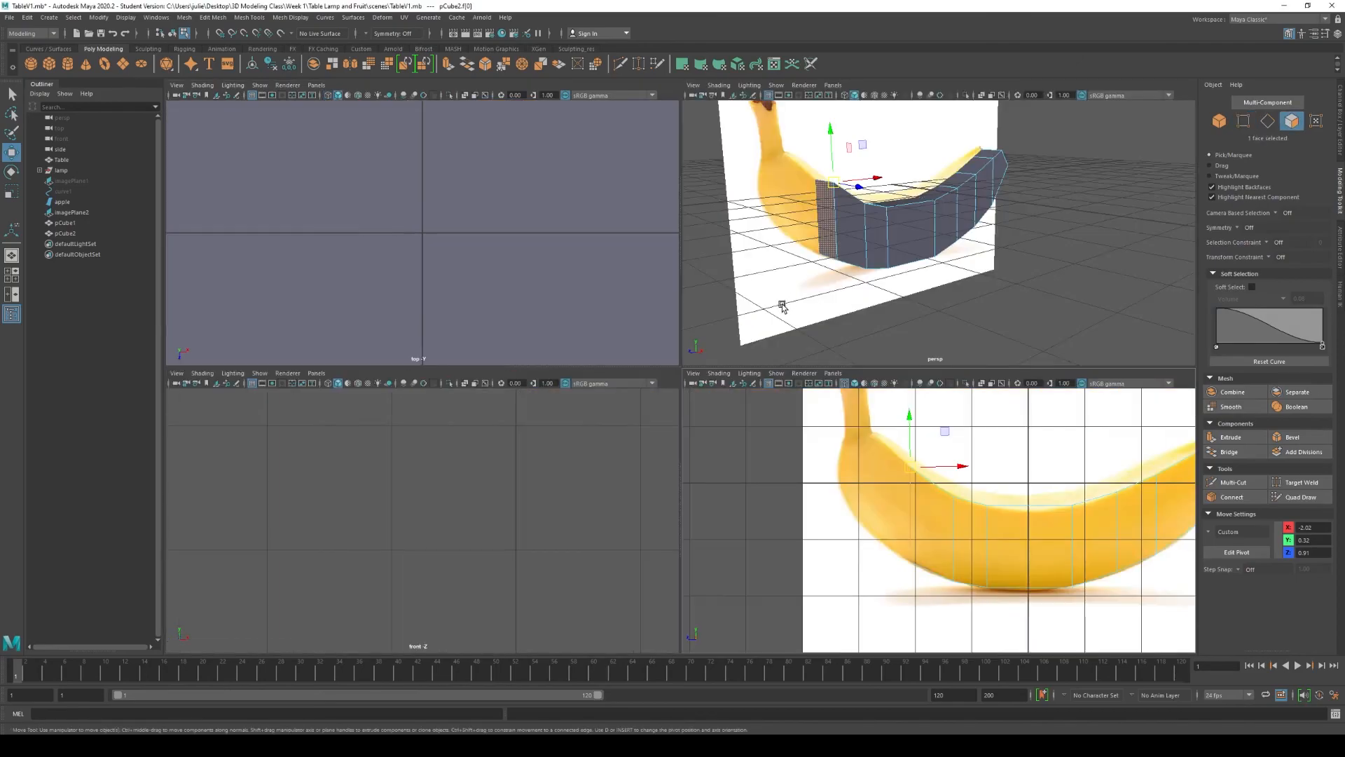
pyautogui.scroll(3, 850, 221)
pyautogui.scroll(-3, 850, 223)
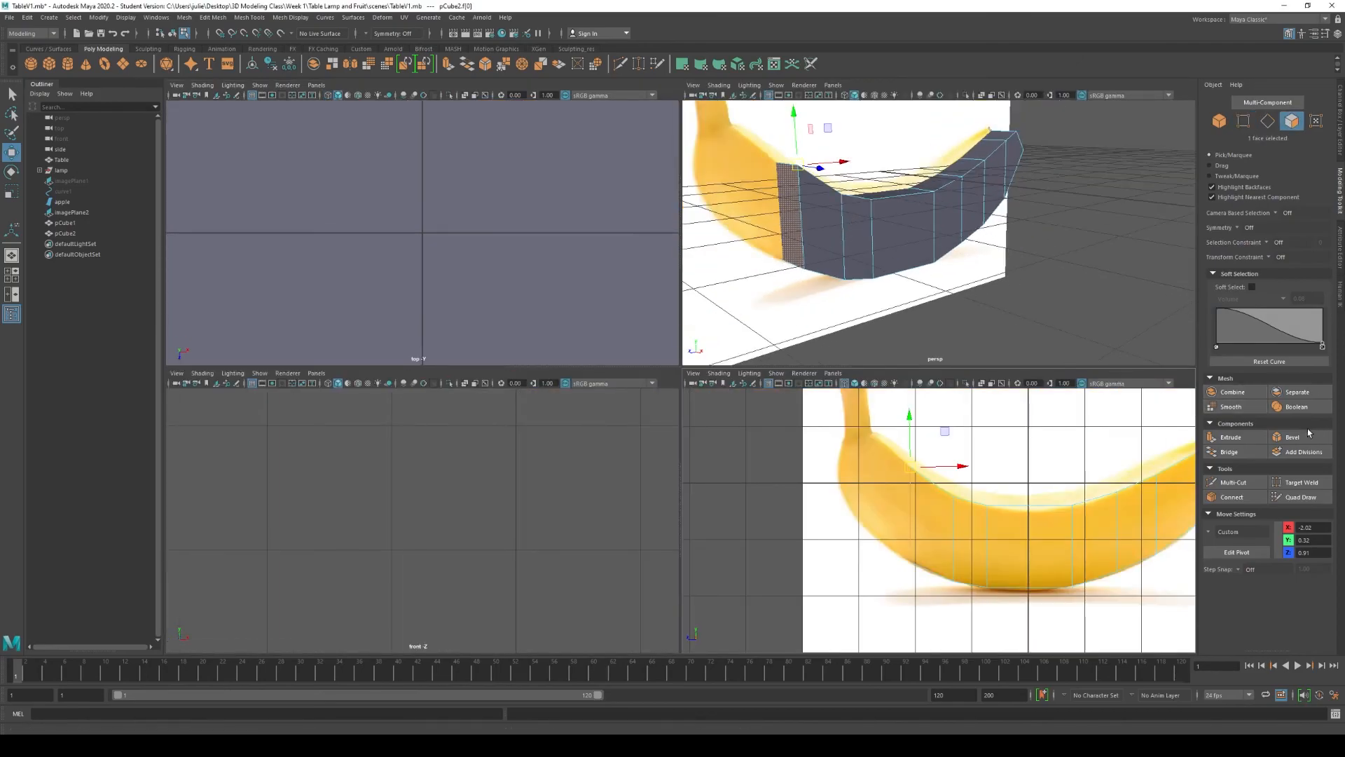
pyautogui.click(1231, 437)
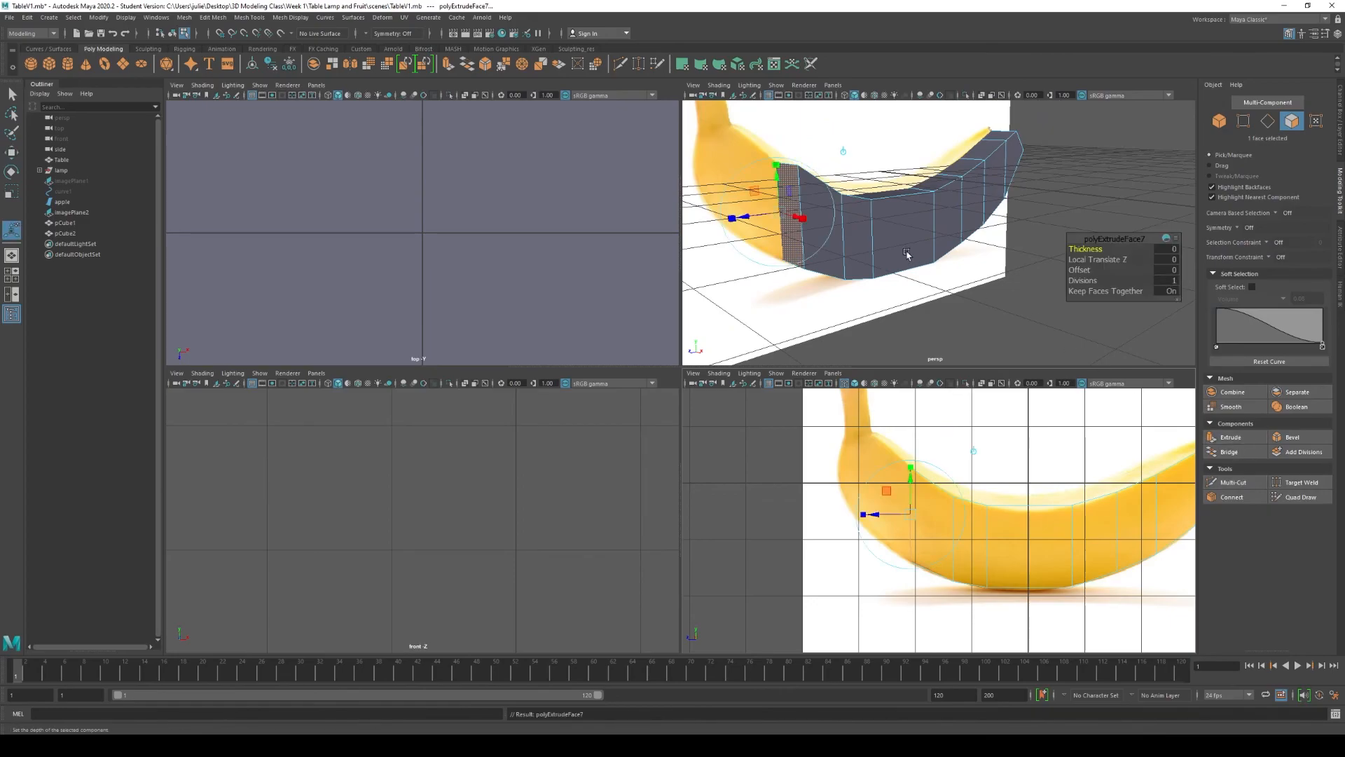
pyautogui.moveTo(754, 221); pyautogui.dragTo(690, 229)
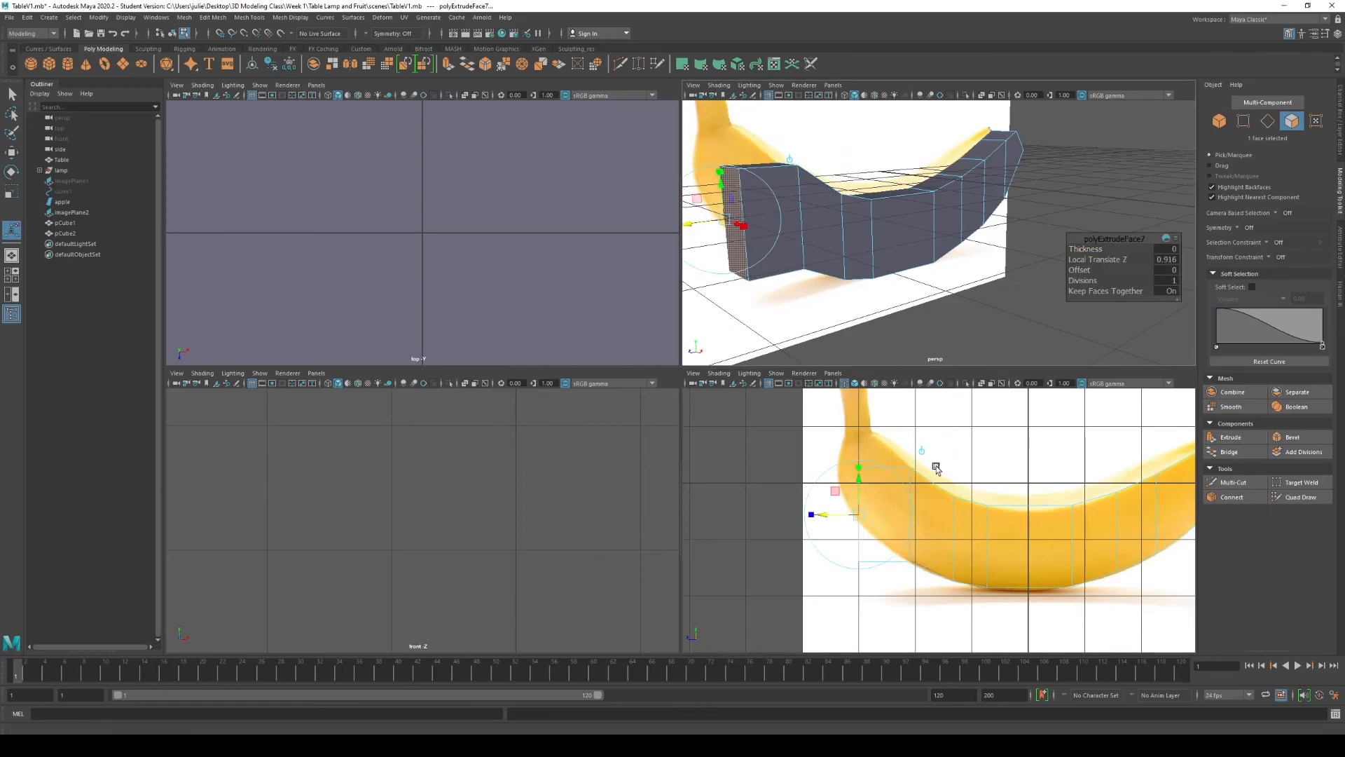
pyautogui.press('space')
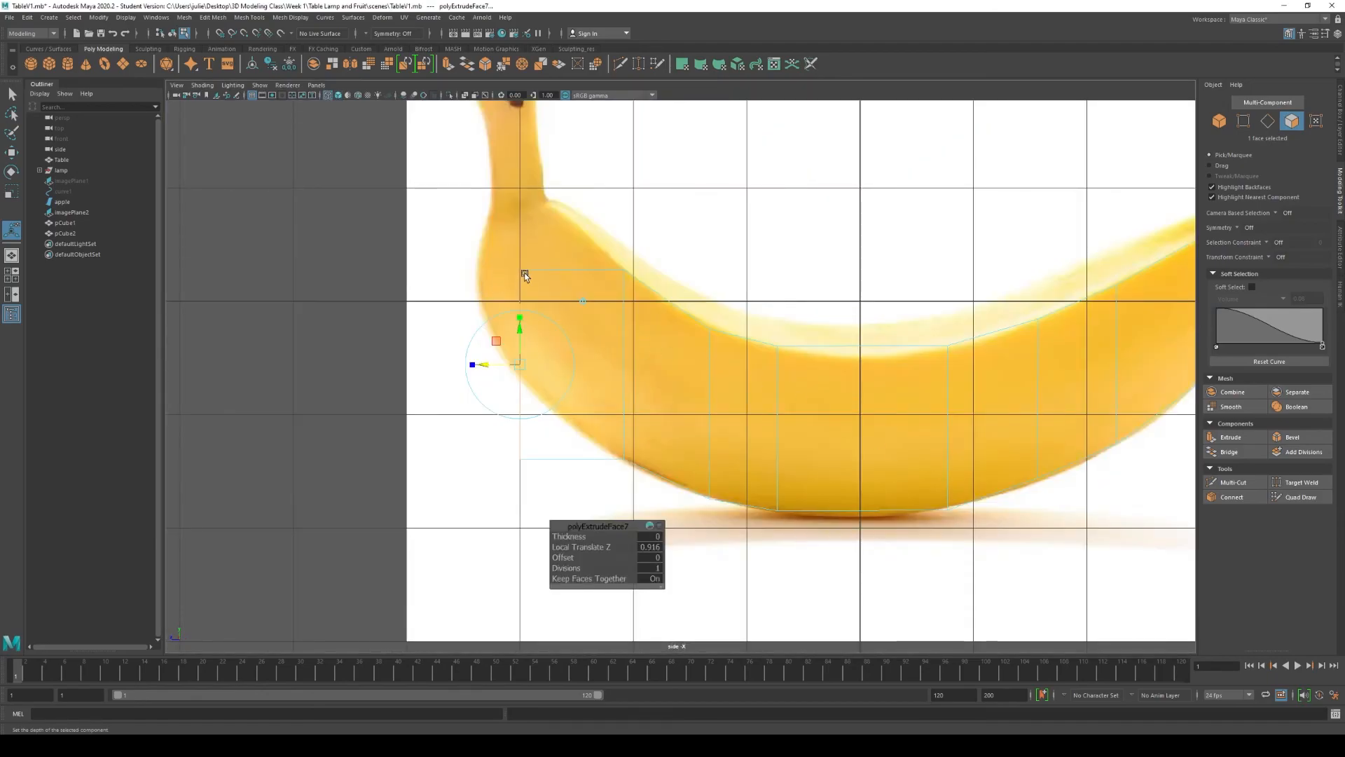
# - Move the new end's two upper vertices up and inward onto the banana's edge where the stem begins
pyautogui.click(1245, 122)
pyautogui.moveTo(514, 271); pyautogui.dragTo(516, 275)
pyautogui.scroll(-4, 536, 473)
pyautogui.scroll(2, 537, 474)
pyautogui.scroll(-3, 537, 472)
pyautogui.scroll(2, 538, 472)
pyautogui.press('w')
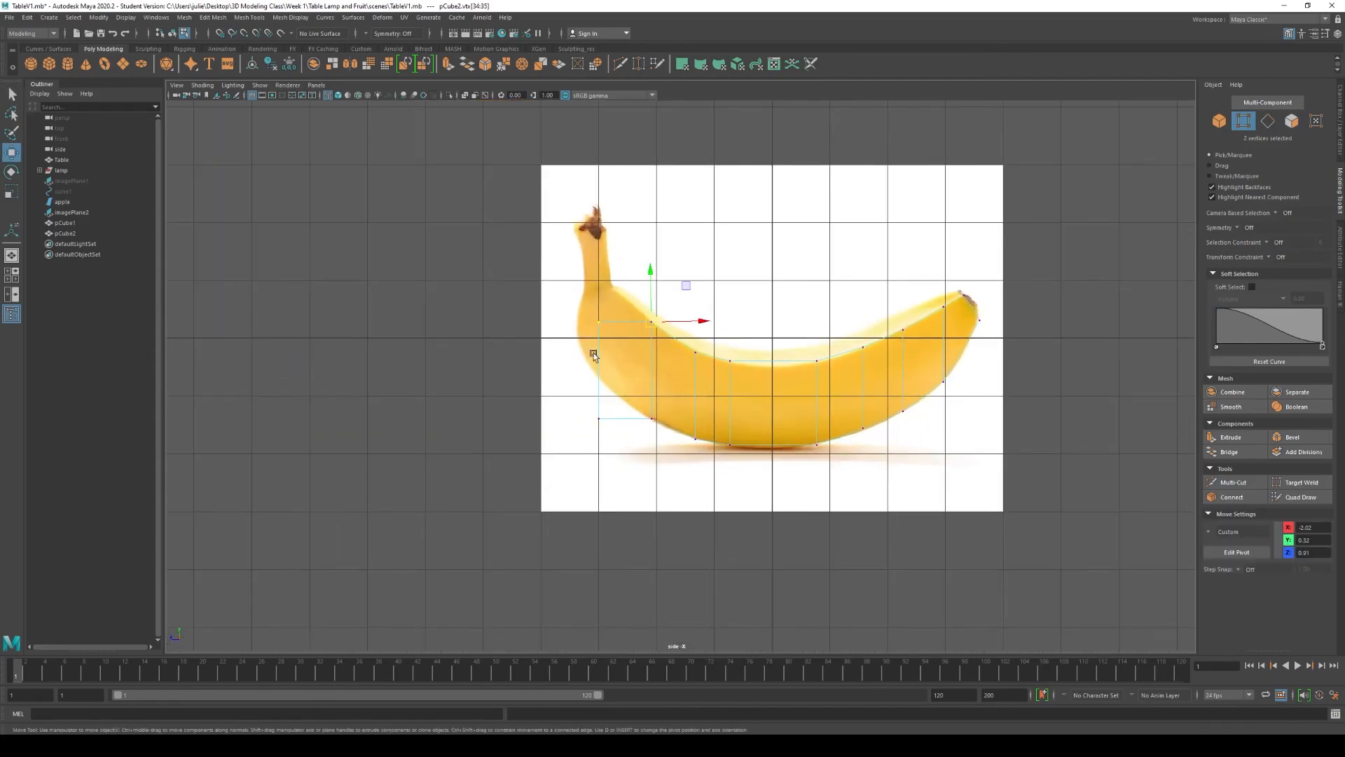
pyautogui.moveTo(651, 273); pyautogui.dragTo(659, 234)
pyautogui.hotkey('ctrl', 'z')
pyautogui.click(709, 323)
pyautogui.moveTo(685, 319); pyautogui.dragTo(650, 275)
# - Move the new end's two lower vertices up onto the banana's lower outer edge
pyautogui.moveTo(652, 274); pyautogui.dragTo(652, 237)
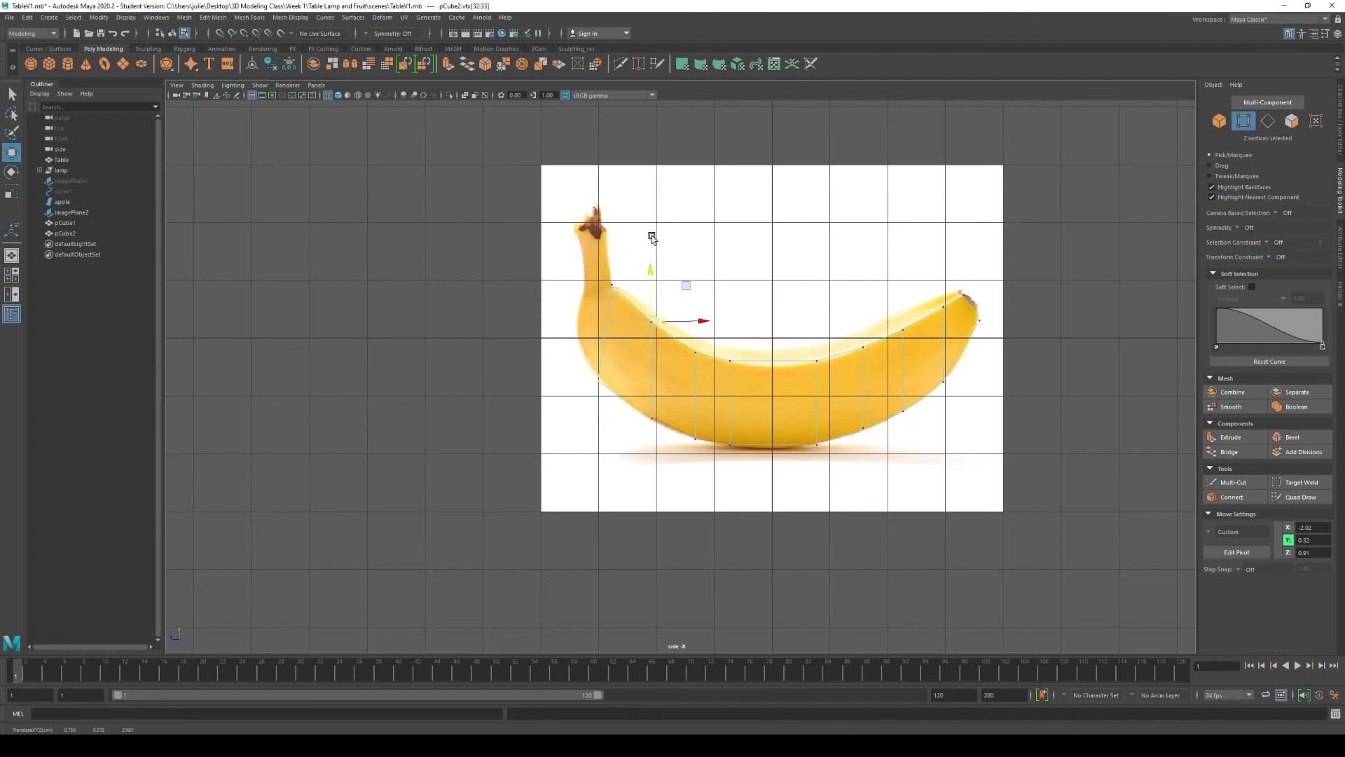
pyautogui.click(685, 322)
pyautogui.moveTo(640, 272); pyautogui.dragTo(712, 322)
pyautogui.moveTo(651, 274); pyautogui.dragTo(648, 298)
# - Extrude the end face below the stem outward with a Local Translate Z of about 0.753
pyautogui.press('space')
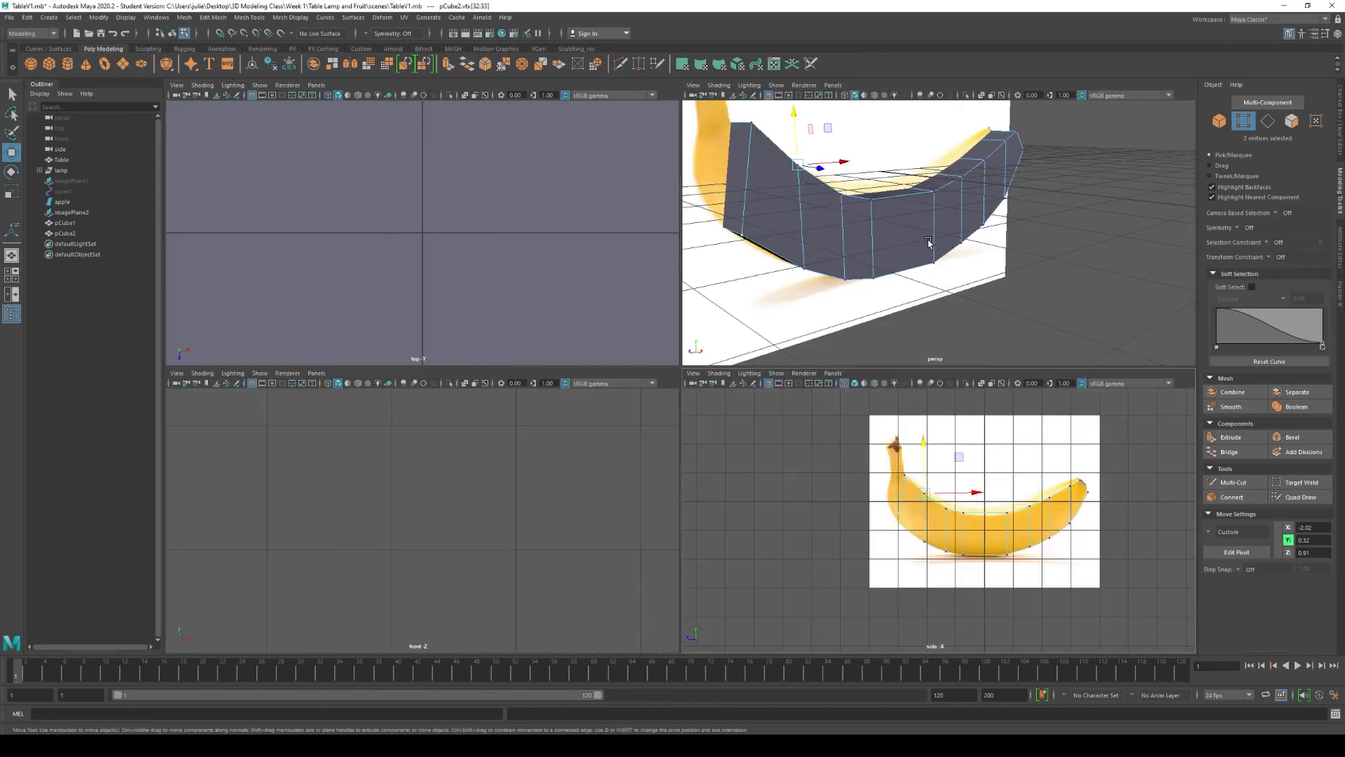
pyautogui.click(1292, 121)
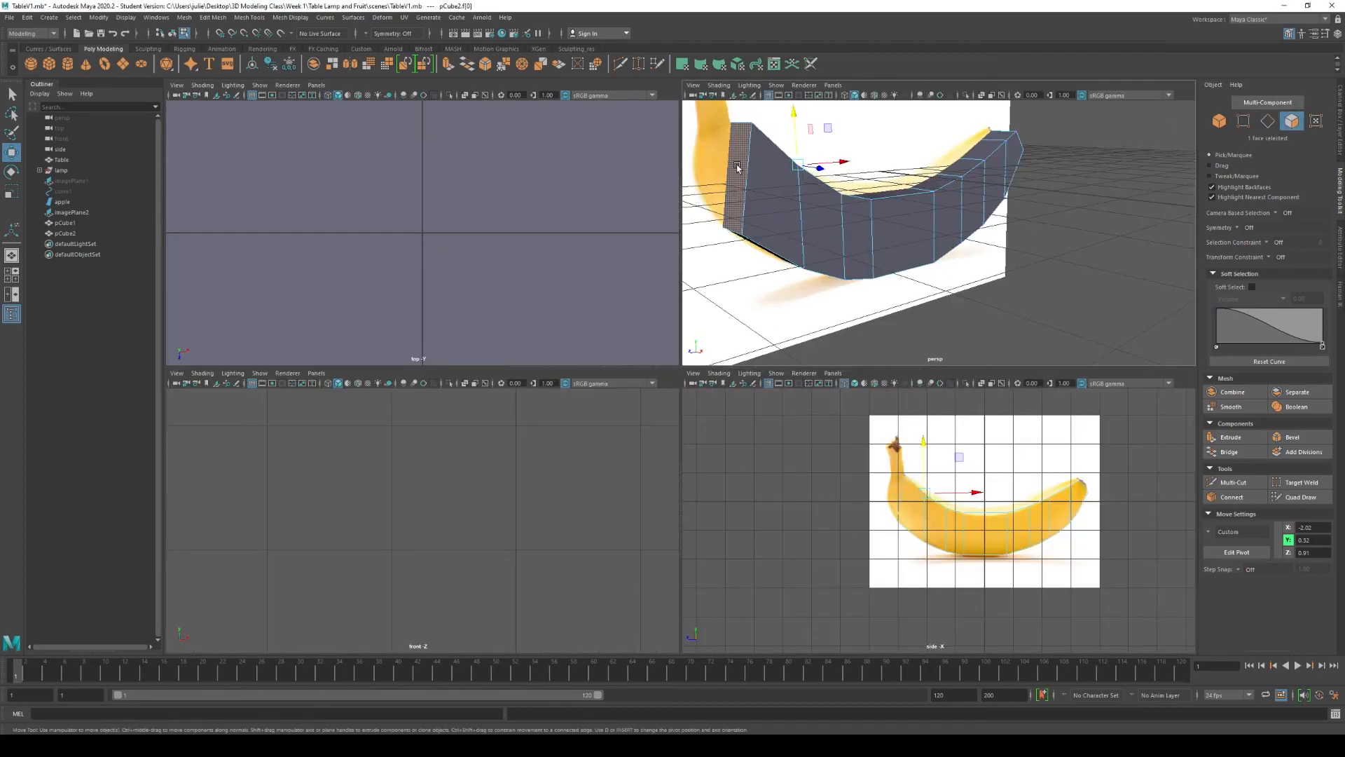
pyautogui.moveTo(843, 162); pyautogui.dragTo(838, 164)
pyautogui.hotkey('ctrl', 'z')
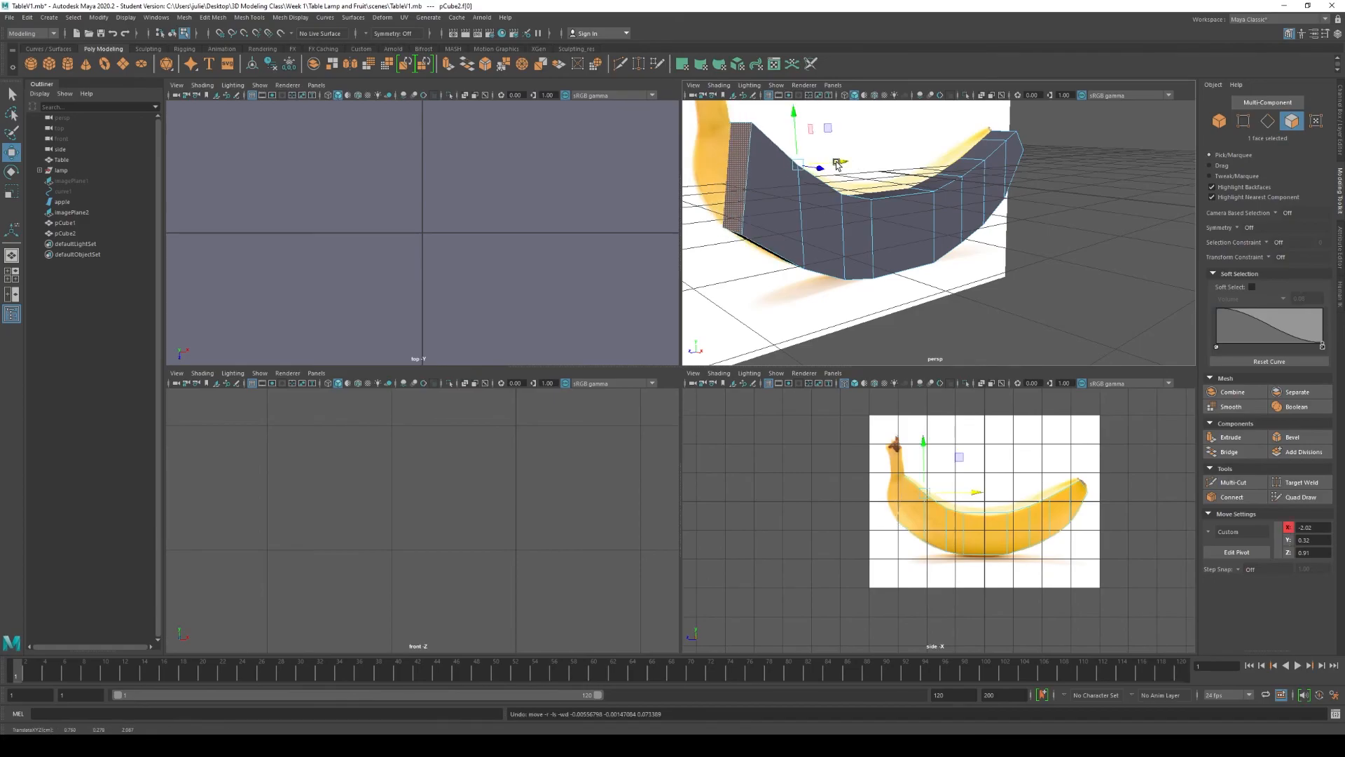
pyautogui.click(1228, 435)
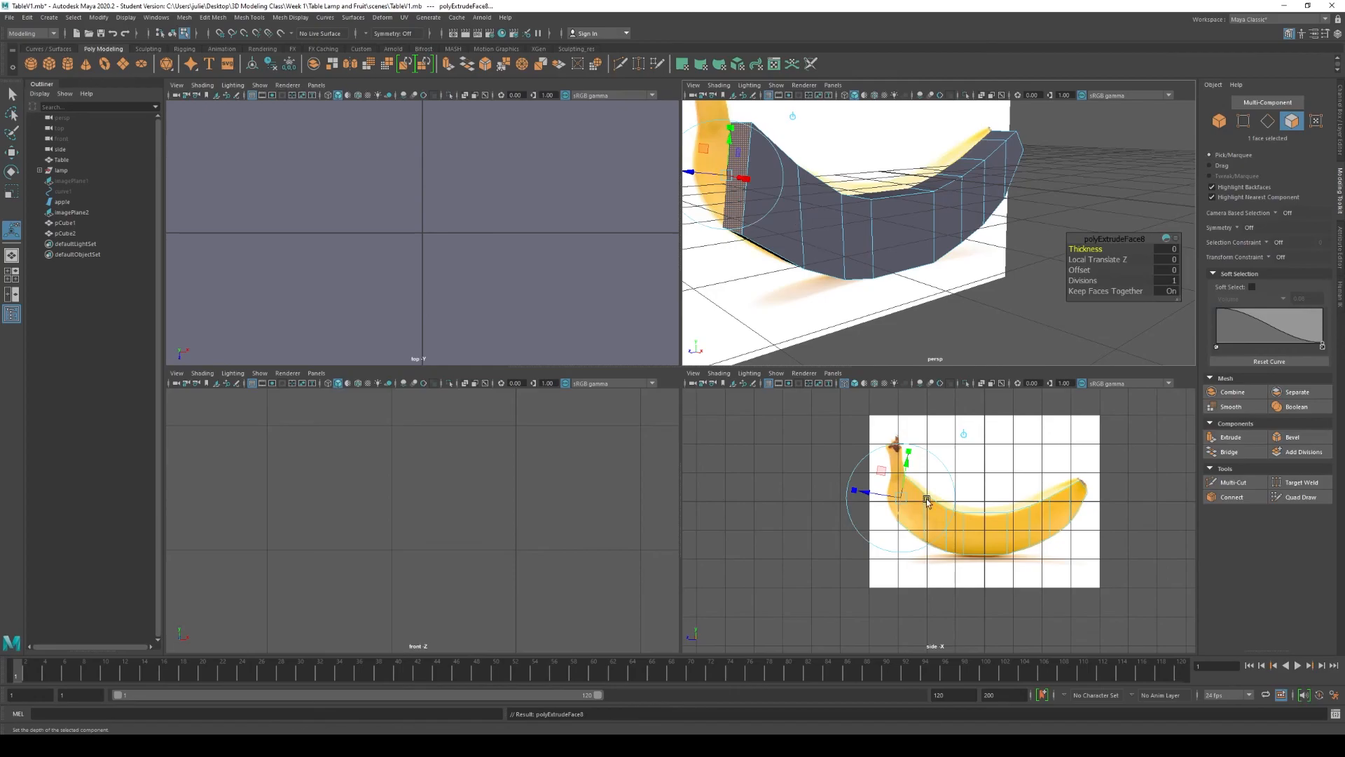
pyautogui.moveTo(869, 495)
pyautogui.mouseDown()
pyautogui.moveTo(850, 490)
pyautogui.moveTo(889, 484)
pyautogui.moveTo(848, 491)
pyautogui.mouseUp()
pyautogui.press('space')
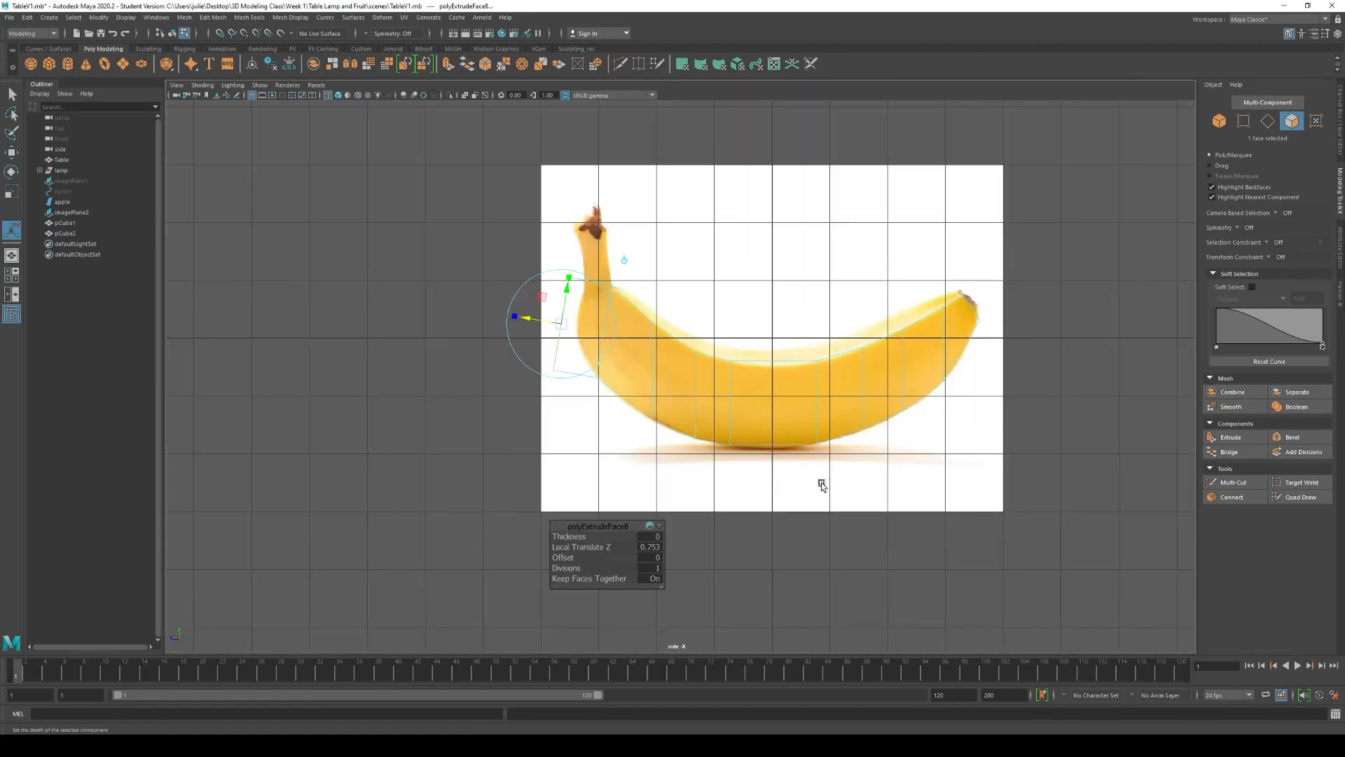
pyautogui.scroll(4, 449, 223)
# - Move the two upper vertices of the latest extrusion inward to the inner corner of the stem's base
pyautogui.press('q')
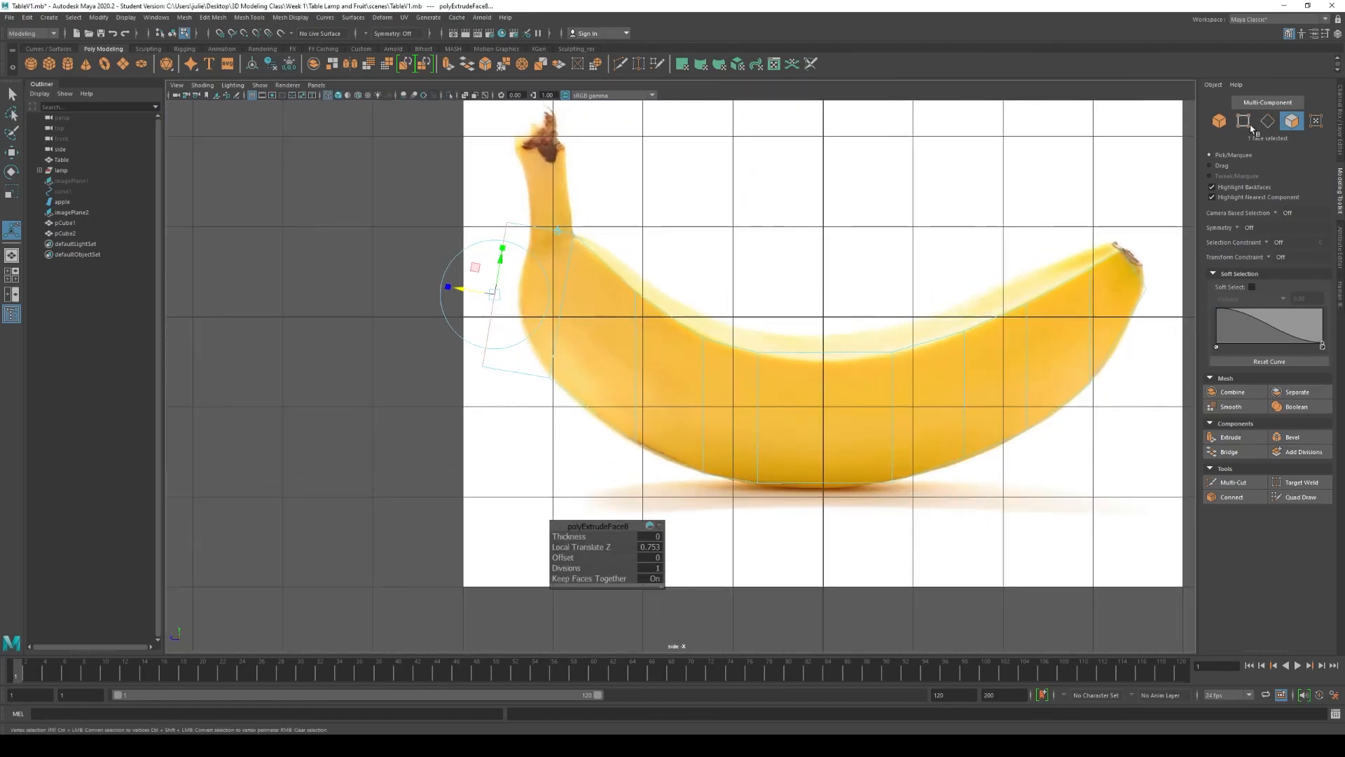
pyautogui.press('F9')
pyautogui.moveTo(488, 235); pyautogui.dragTo(487, 236)
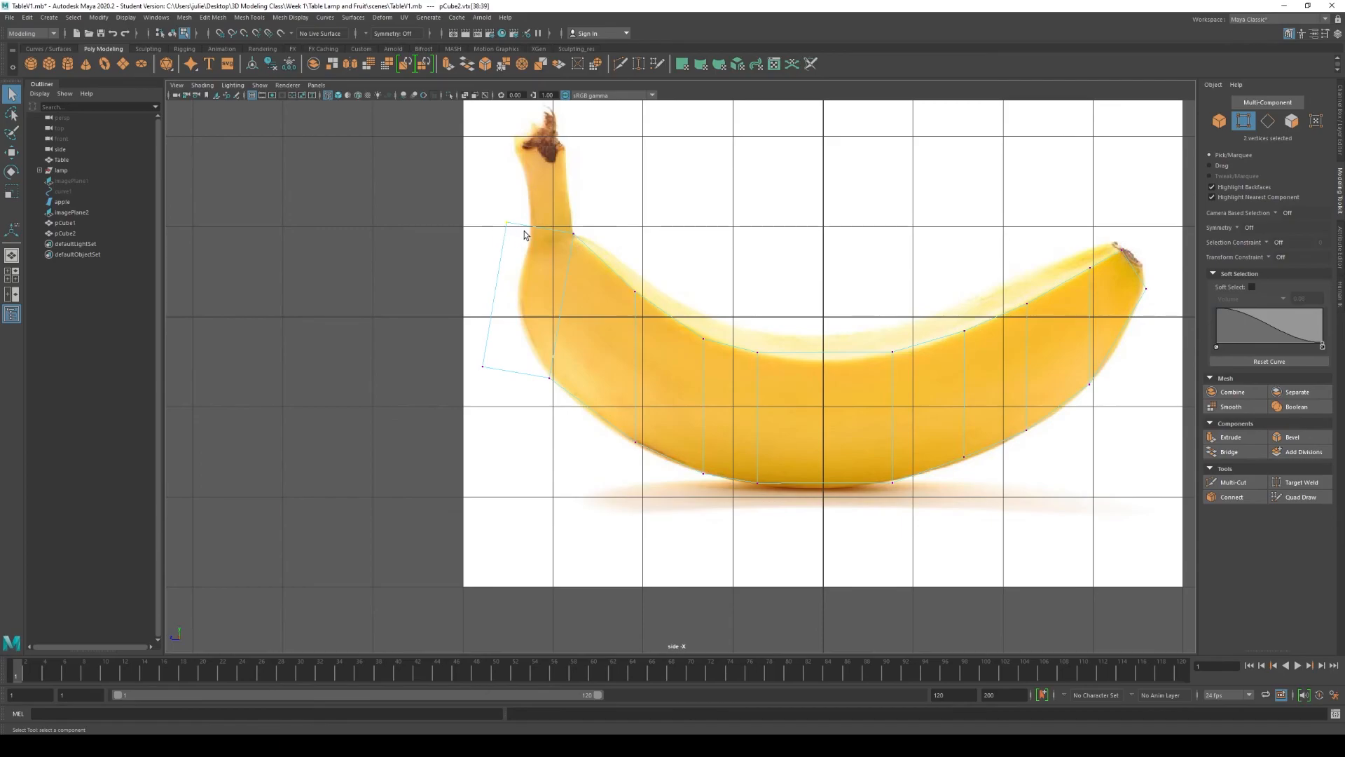
pyautogui.press('w')
pyautogui.scroll(-4, 587, 276)
pyautogui.moveTo(716, 322); pyautogui.dragTo(747, 323)
pyautogui.hotkey('ctrl', 'z')
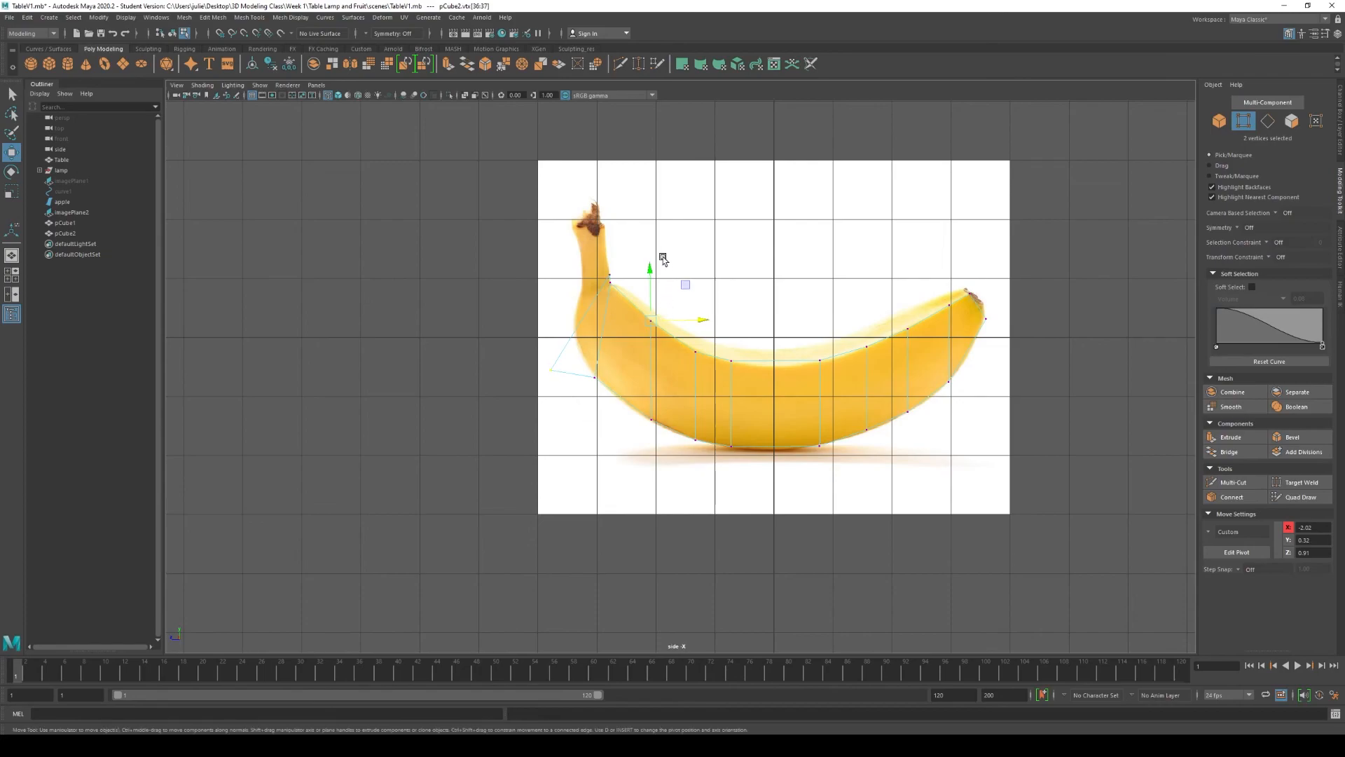
# - Move the two lower vertices of the latest extrusion up and inward onto the banana's rounded outer edge
pyautogui.moveTo(652, 271); pyautogui.dragTo(694, 196)
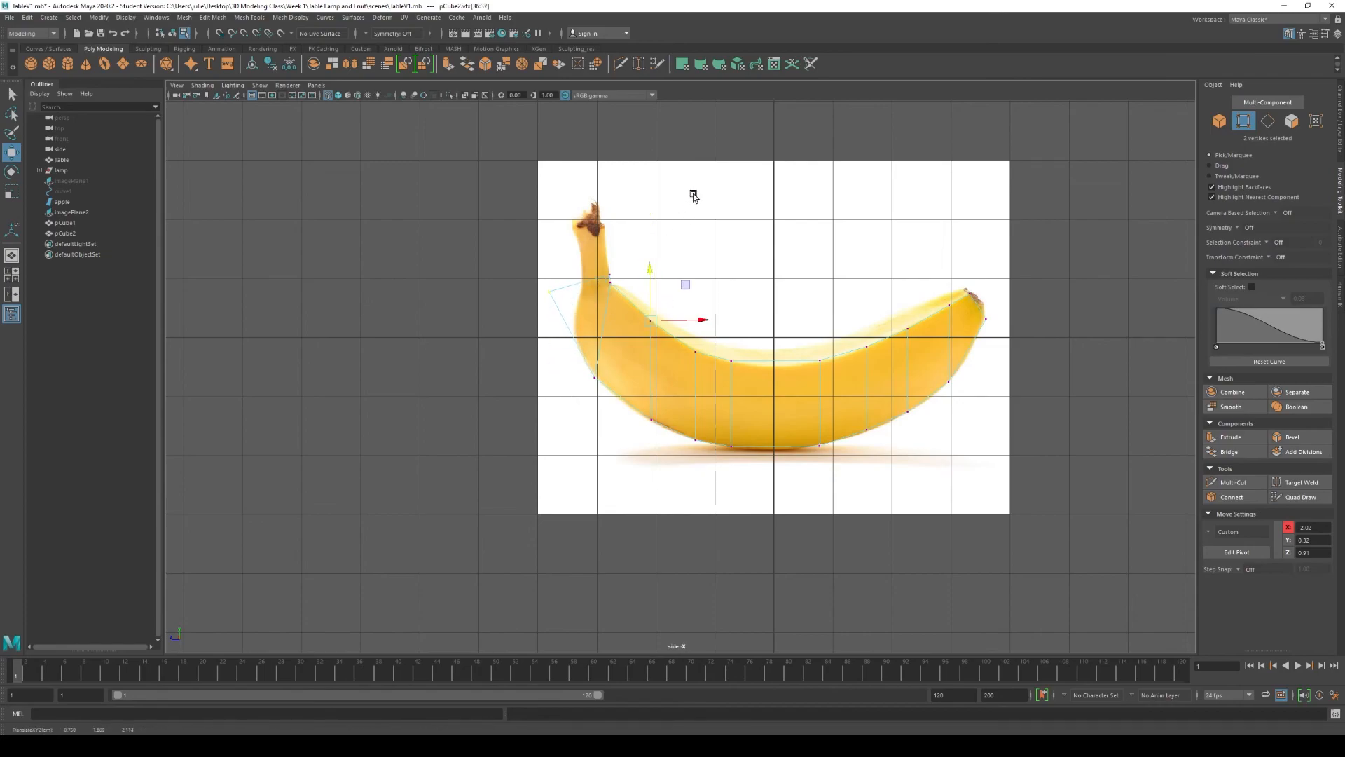
pyautogui.moveTo(706, 320); pyautogui.dragTo(728, 334)
pyautogui.hotkey('ctrl', 'z')
pyautogui.moveTo(650, 276); pyautogui.dragTo(641, 308)
pyautogui.scroll(5, 575, 285)
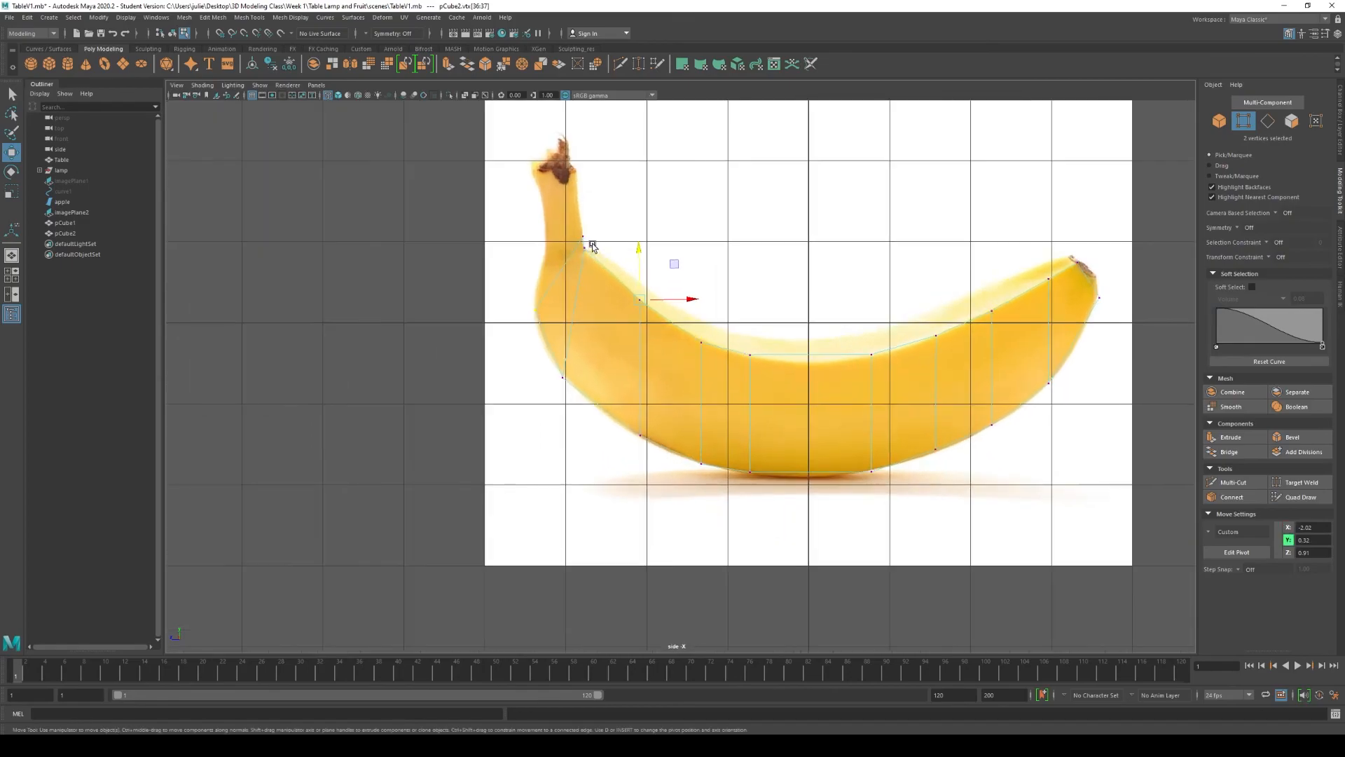
# - Shift the previous section's upper vertices down along the banana's upper edge and lower the end's upper vertices to the stem's base
pyautogui.moveTo(691, 299); pyautogui.dragTo(698, 300)
pyautogui.moveTo(639, 247); pyautogui.dragTo(640, 248)
pyautogui.moveTo(704, 302); pyautogui.dragTo(675, 258)
pyautogui.moveTo(634, 244); pyautogui.dragTo(695, 304)
pyautogui.moveTo(638, 250); pyautogui.dragTo(640, 254)
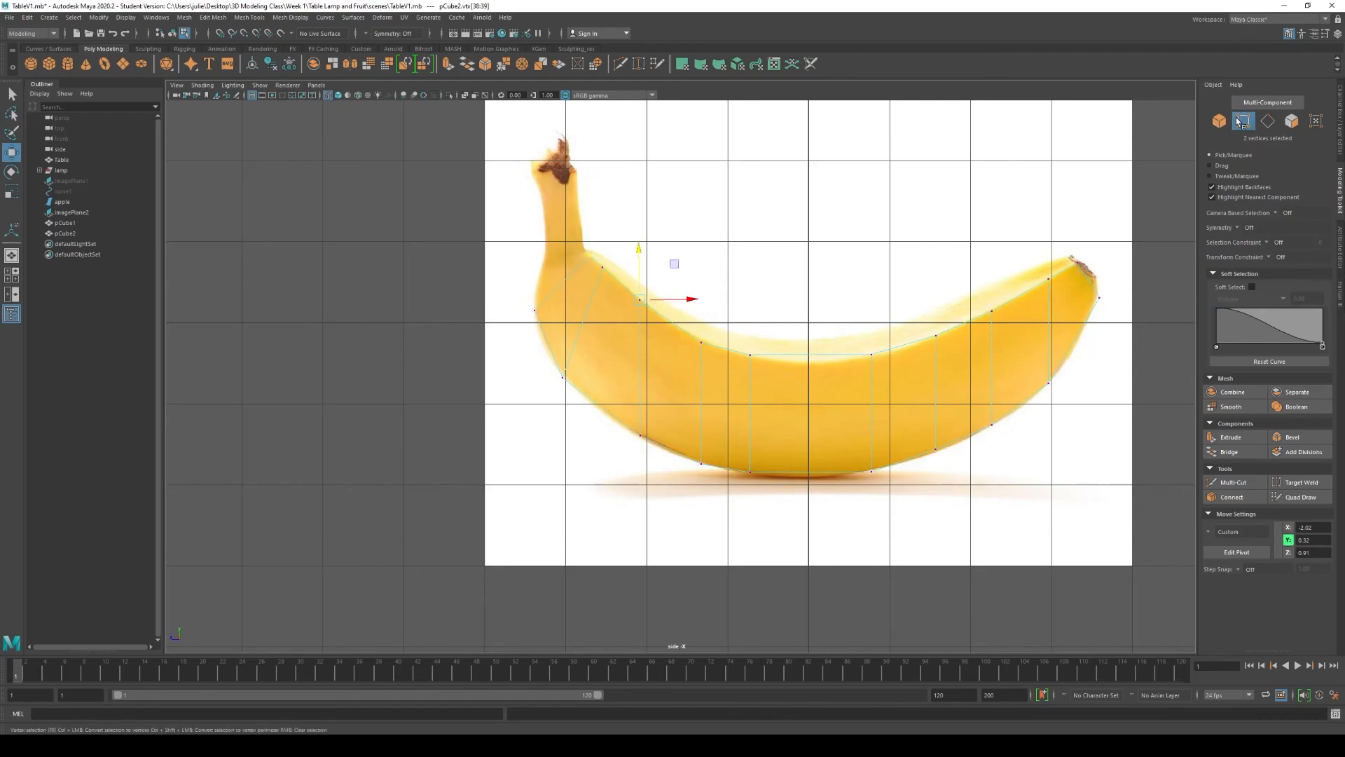
# - Extrude the banana's end face at the stem's base outward with a Local Translate Z of about 0.169
pyautogui.click(1291, 121)
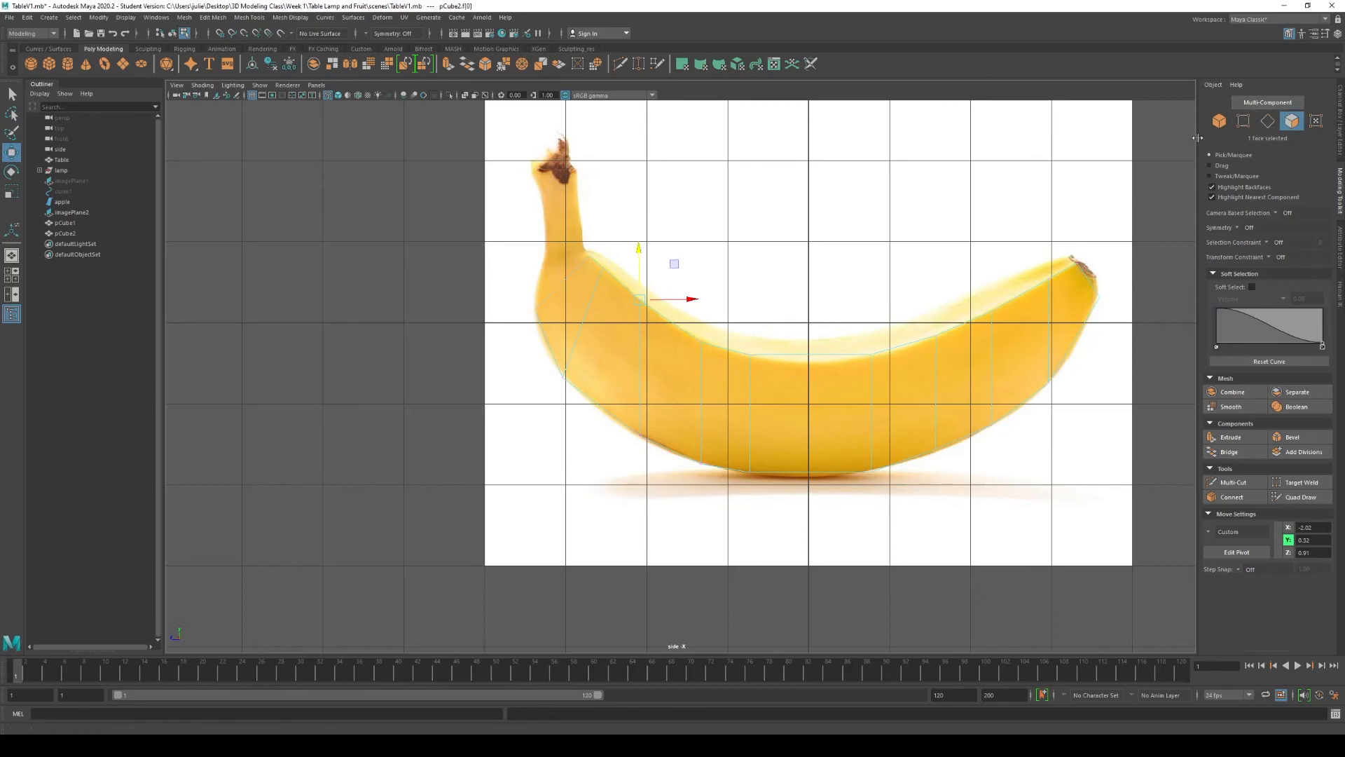
pyautogui.press('space')
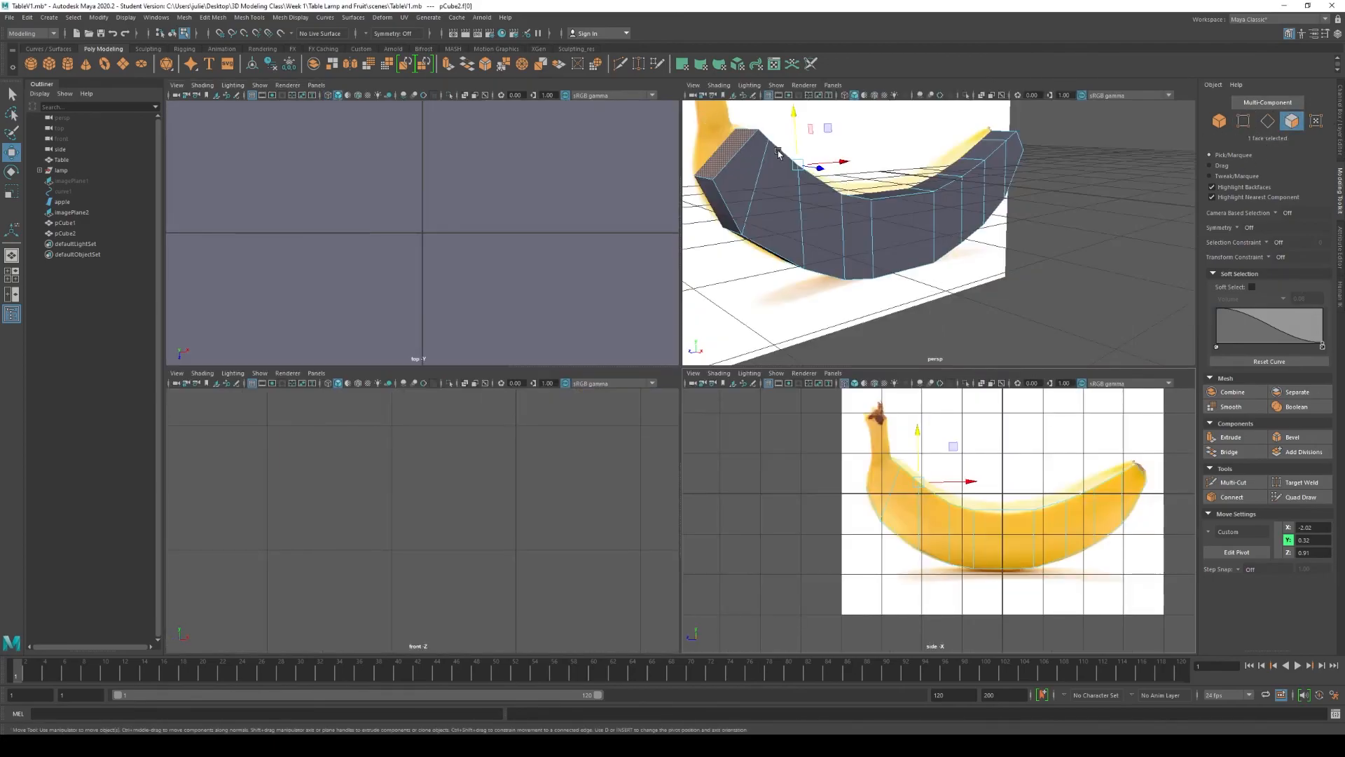
pyautogui.click(1231, 436)
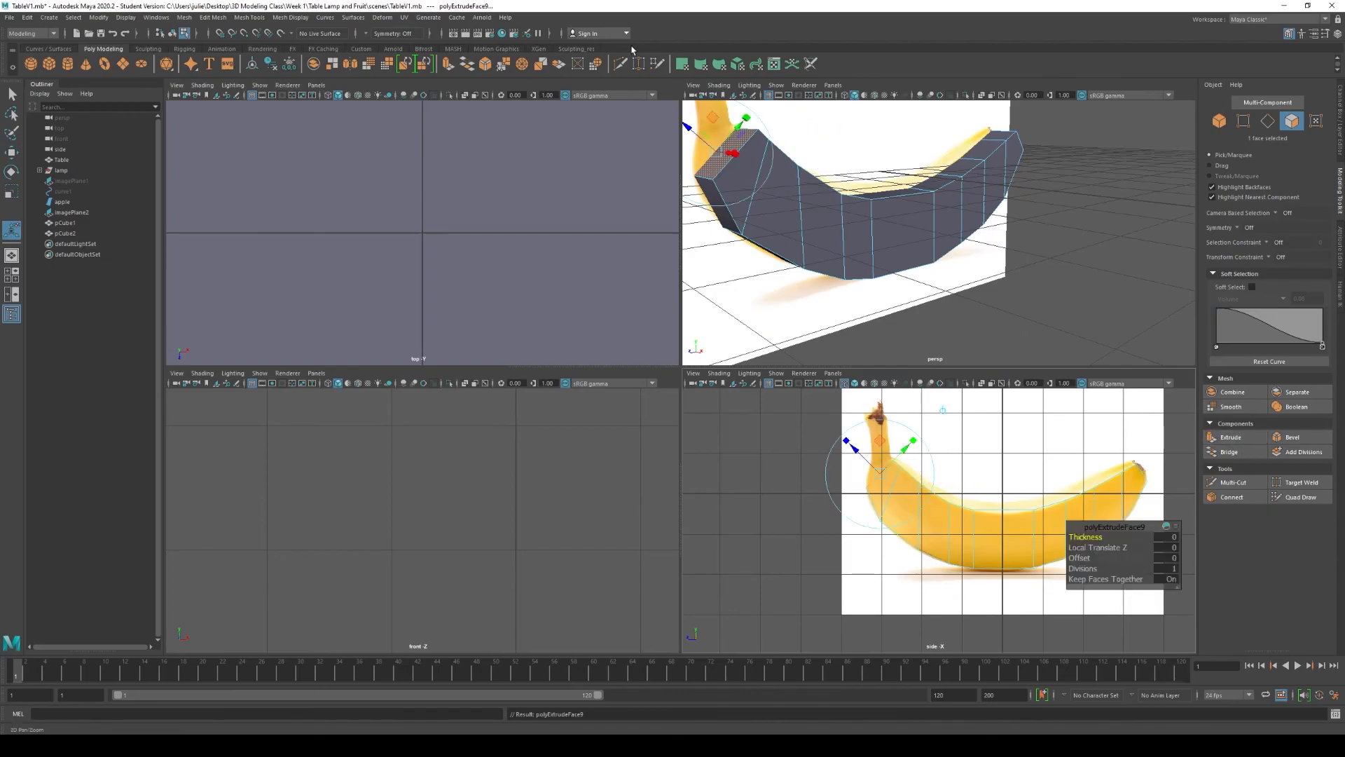
pyautogui.moveTo(689, 129); pyautogui.dragTo(677, 118)
pyautogui.press('space')
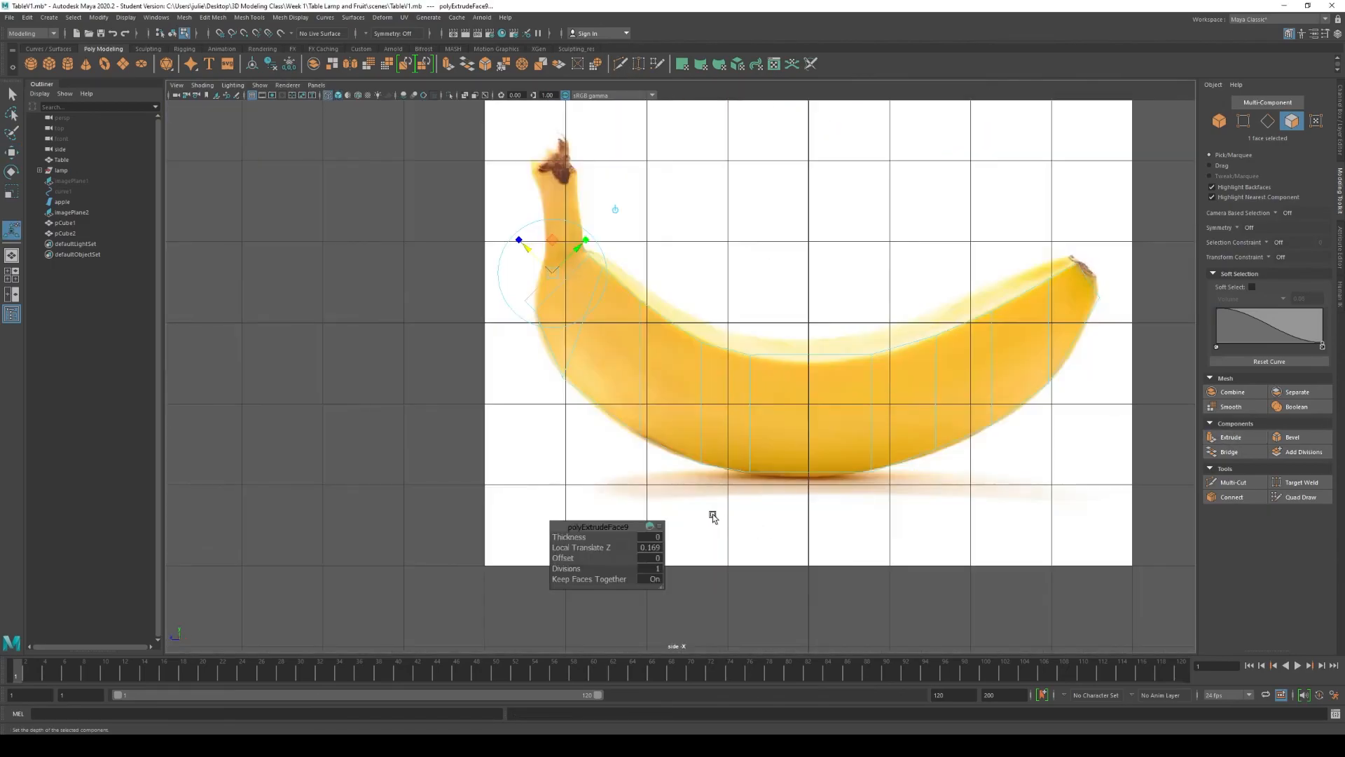
# - Move the two outer vertices of the new extrusion up and inward onto the outer edge of the stem's base
pyautogui.scroll(3, 721, 522)
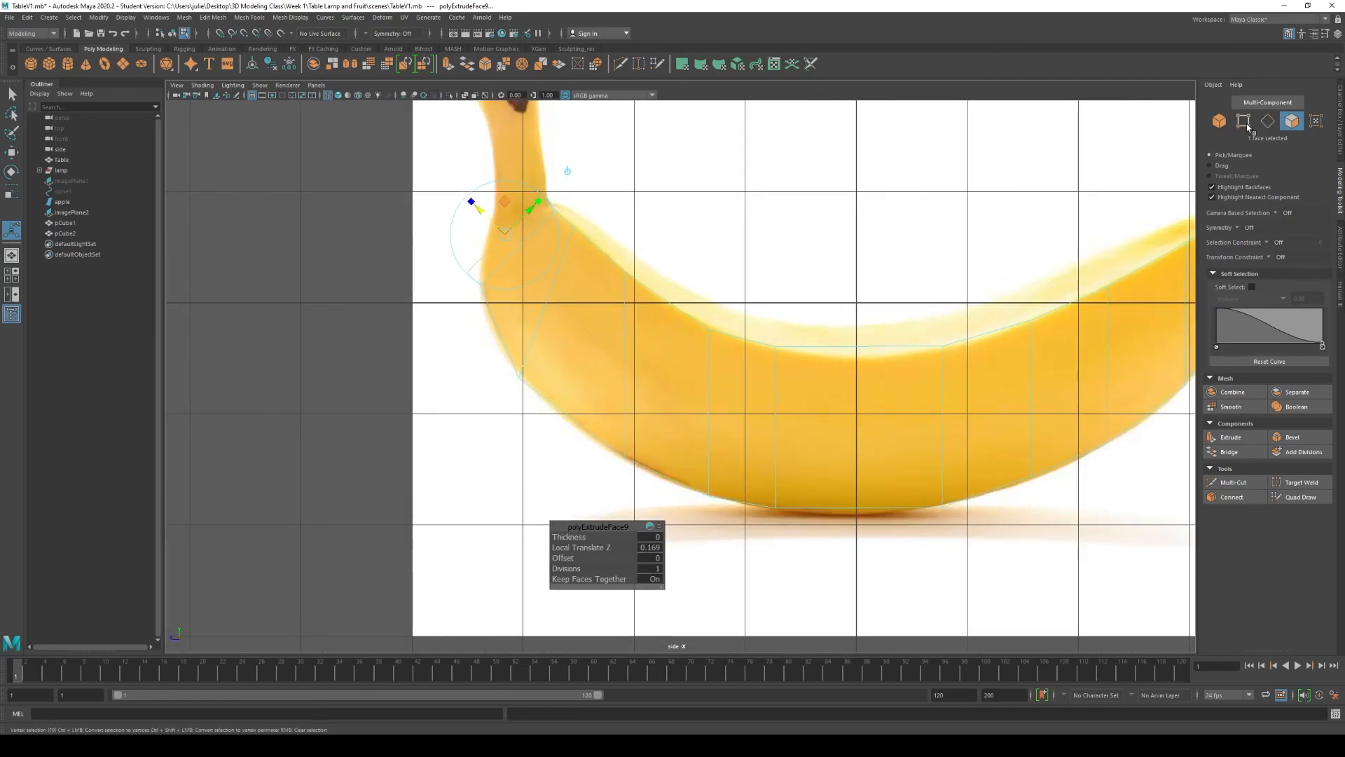
pyautogui.click(1248, 124)
pyautogui.moveTo(461, 265); pyautogui.dragTo(479, 278)
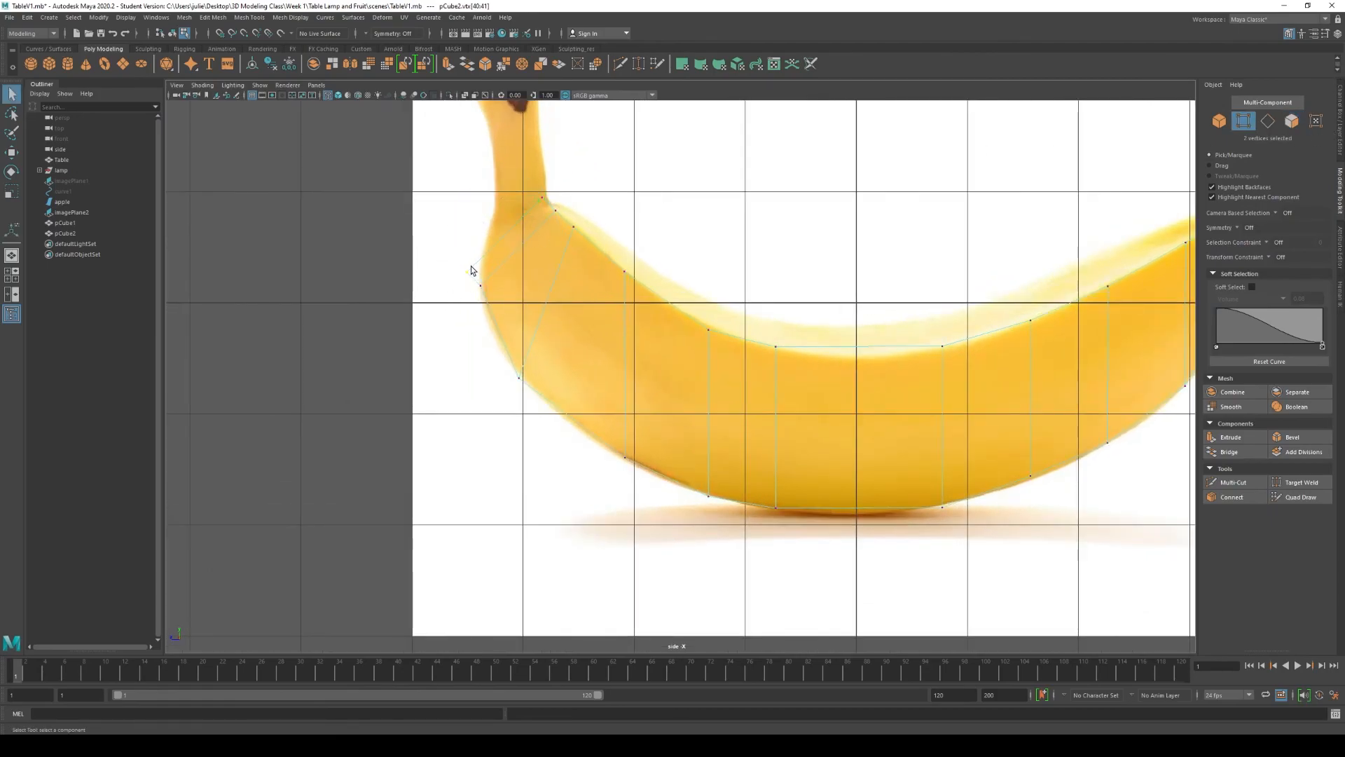
pyautogui.scroll(-3, 638, 326)
pyautogui.press('w')
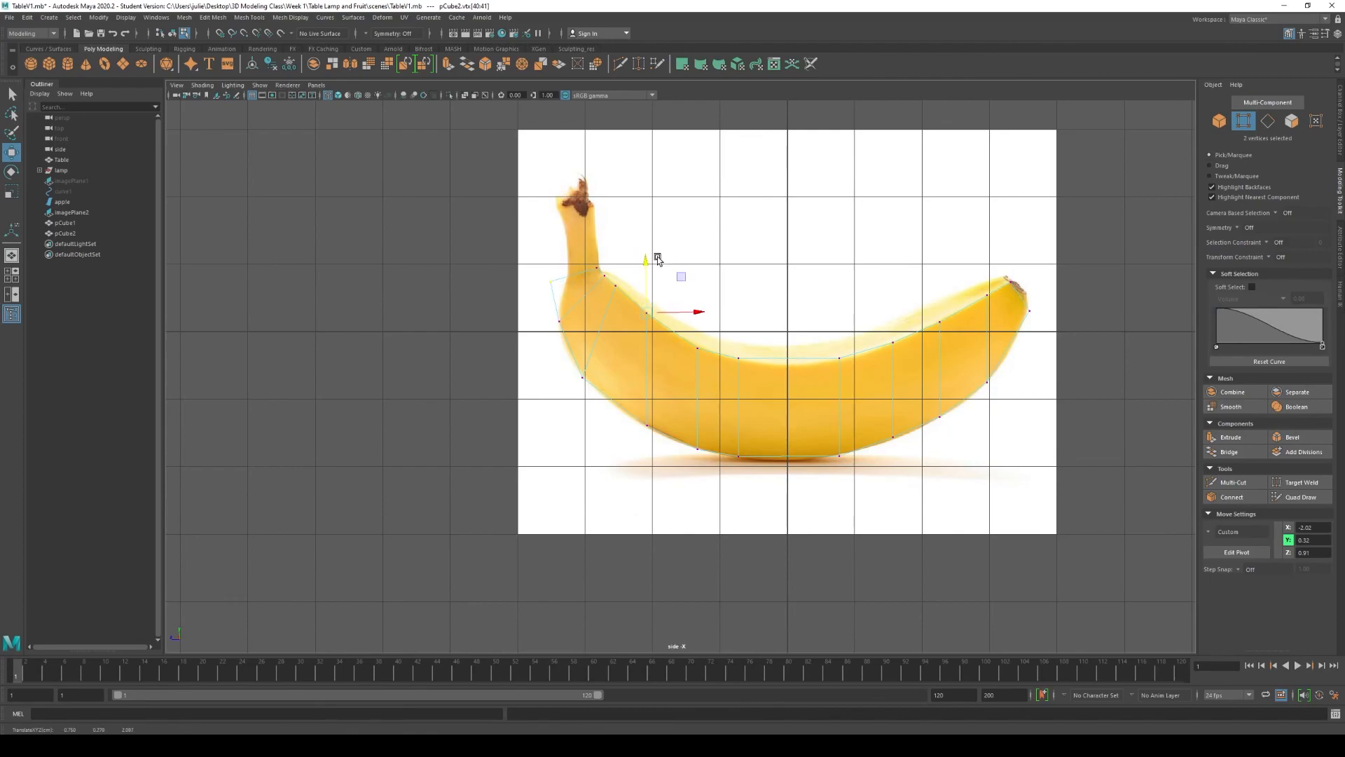
pyautogui.moveTo(699, 311); pyautogui.dragTo(712, 312)
pyautogui.scroll(2, 690, 316)
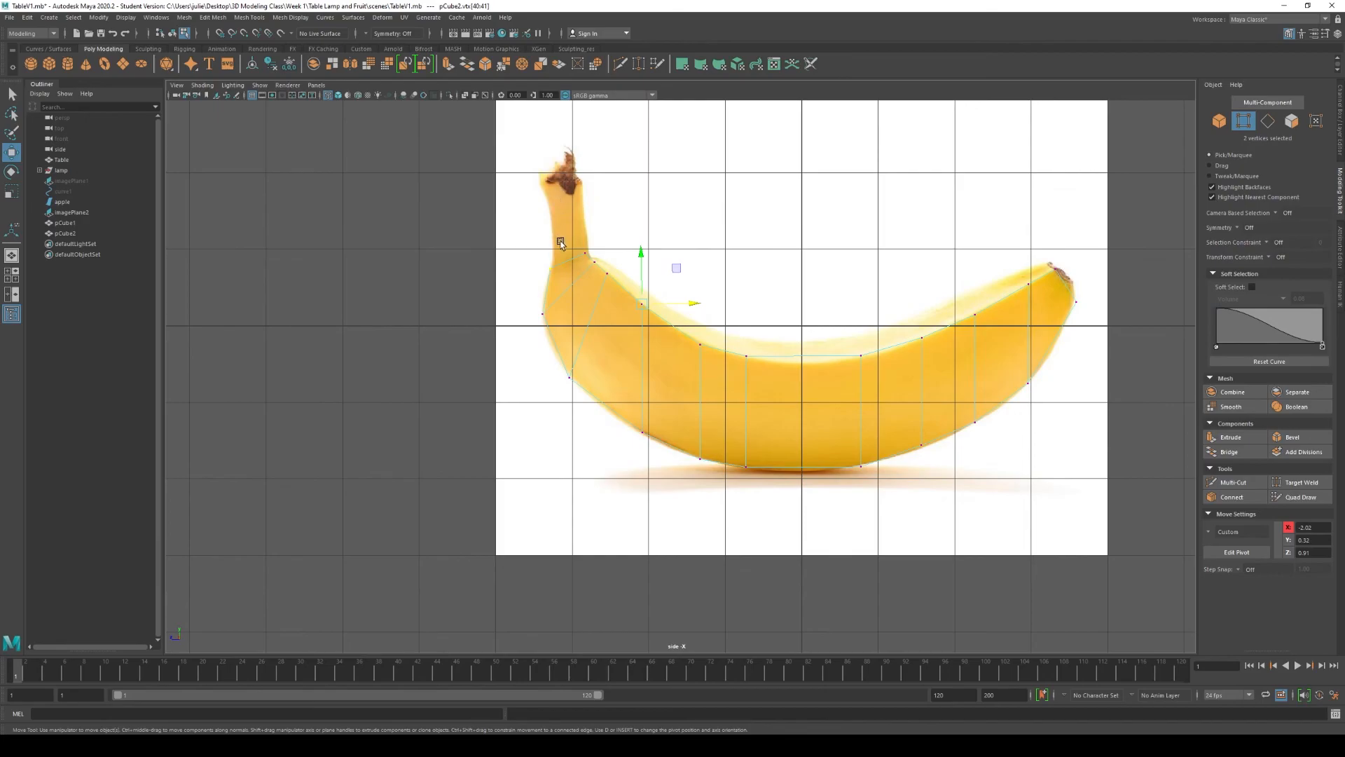
# - Extrude the top face at the stem's base with an Offset of 0.1
pyautogui.press('space')
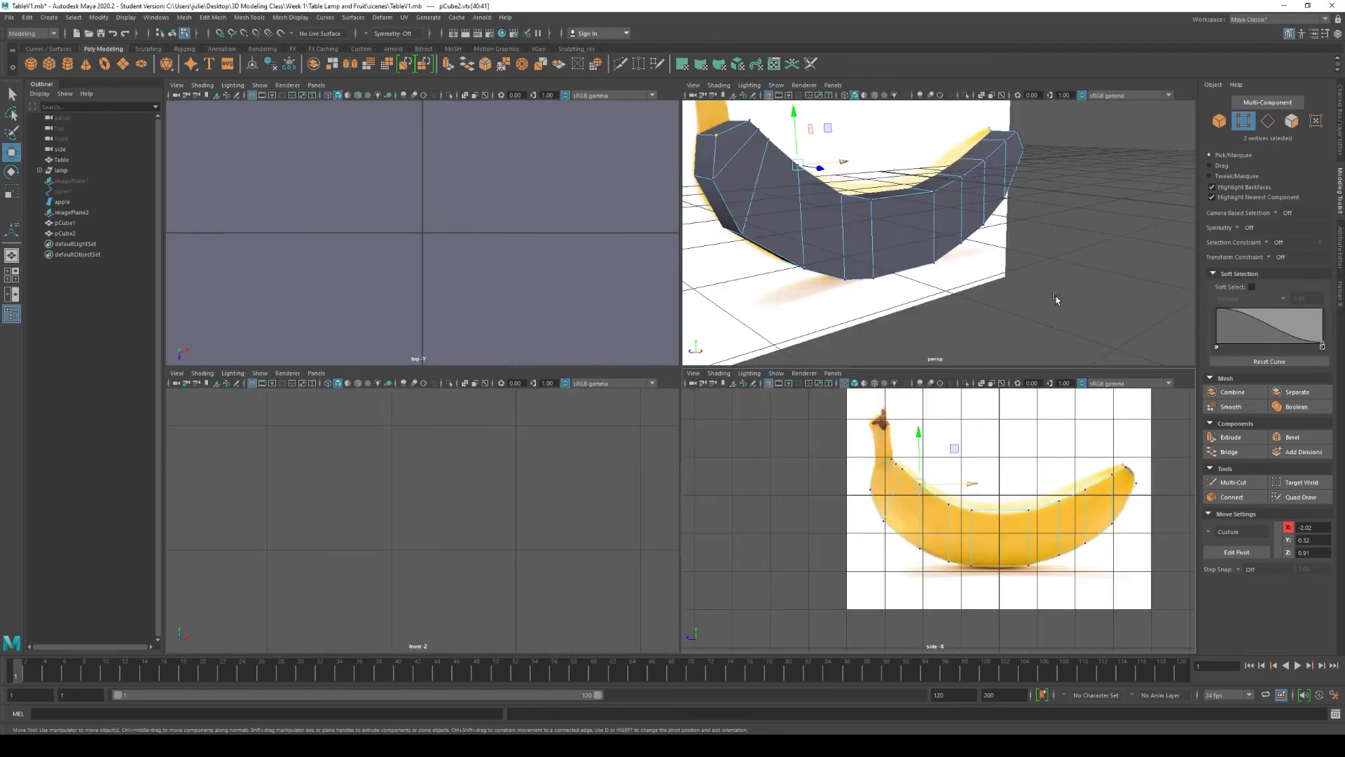
pyautogui.scroll(-2, 983, 310)
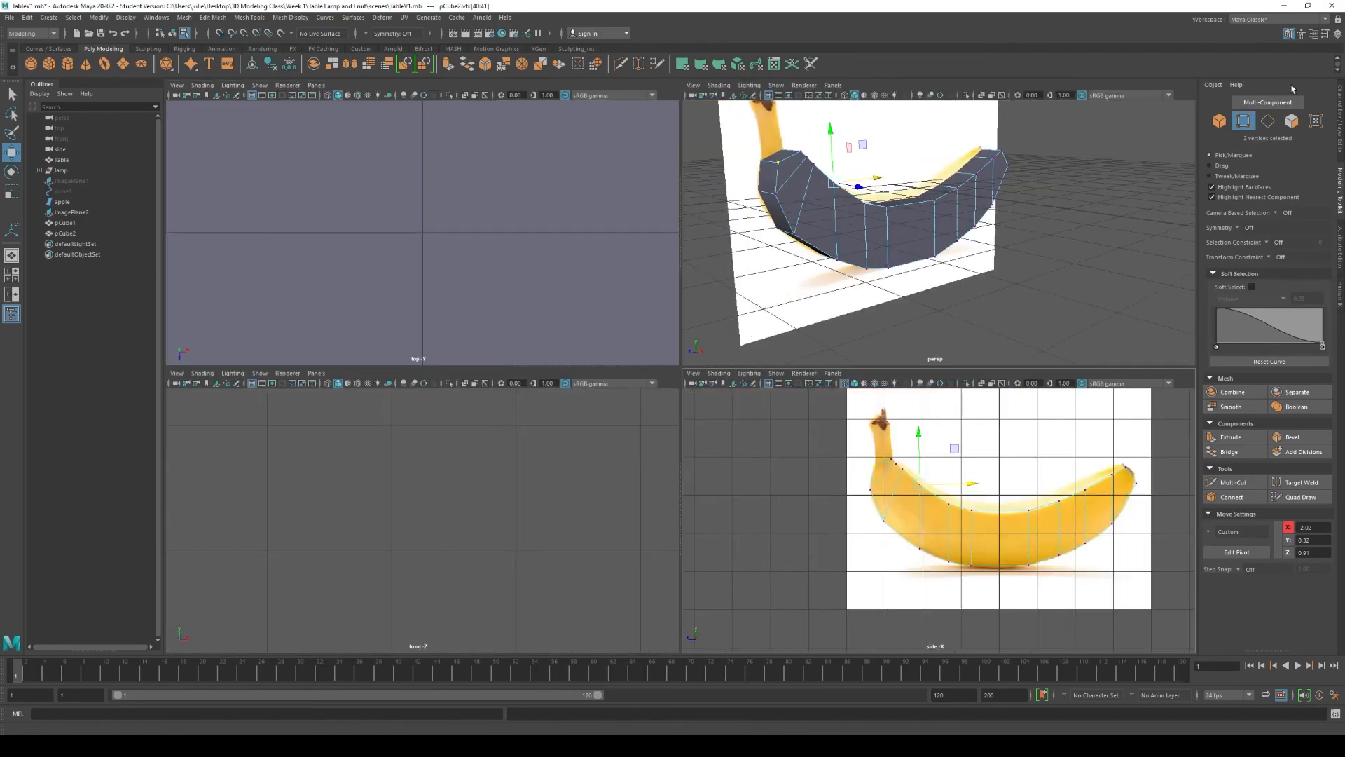
pyautogui.click(1291, 121)
pyautogui.scroll(2, 767, 150)
pyautogui.keyDown('alt'); pyautogui.moveTo(870, 203); pyautogui.dragTo(889, 250); pyautogui.keyUp('alt')
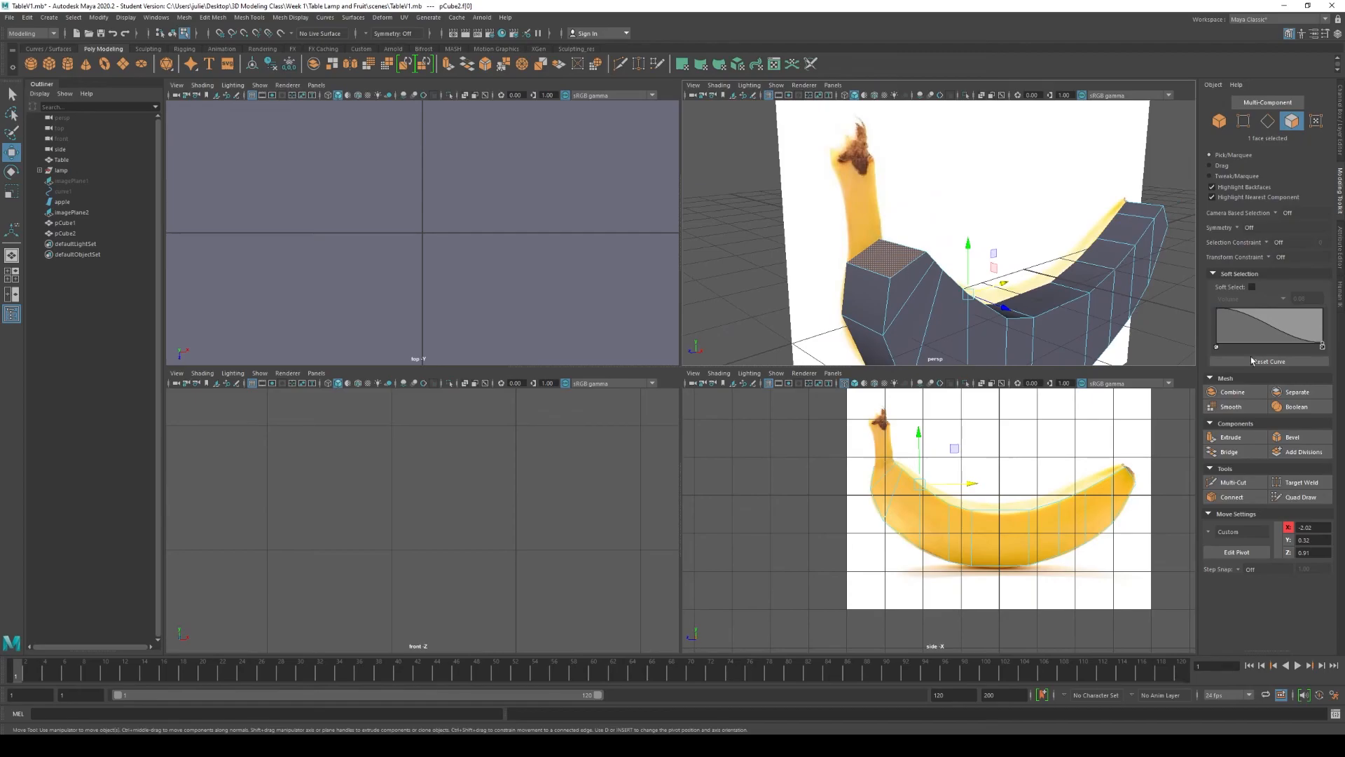
pyautogui.click(1259, 440)
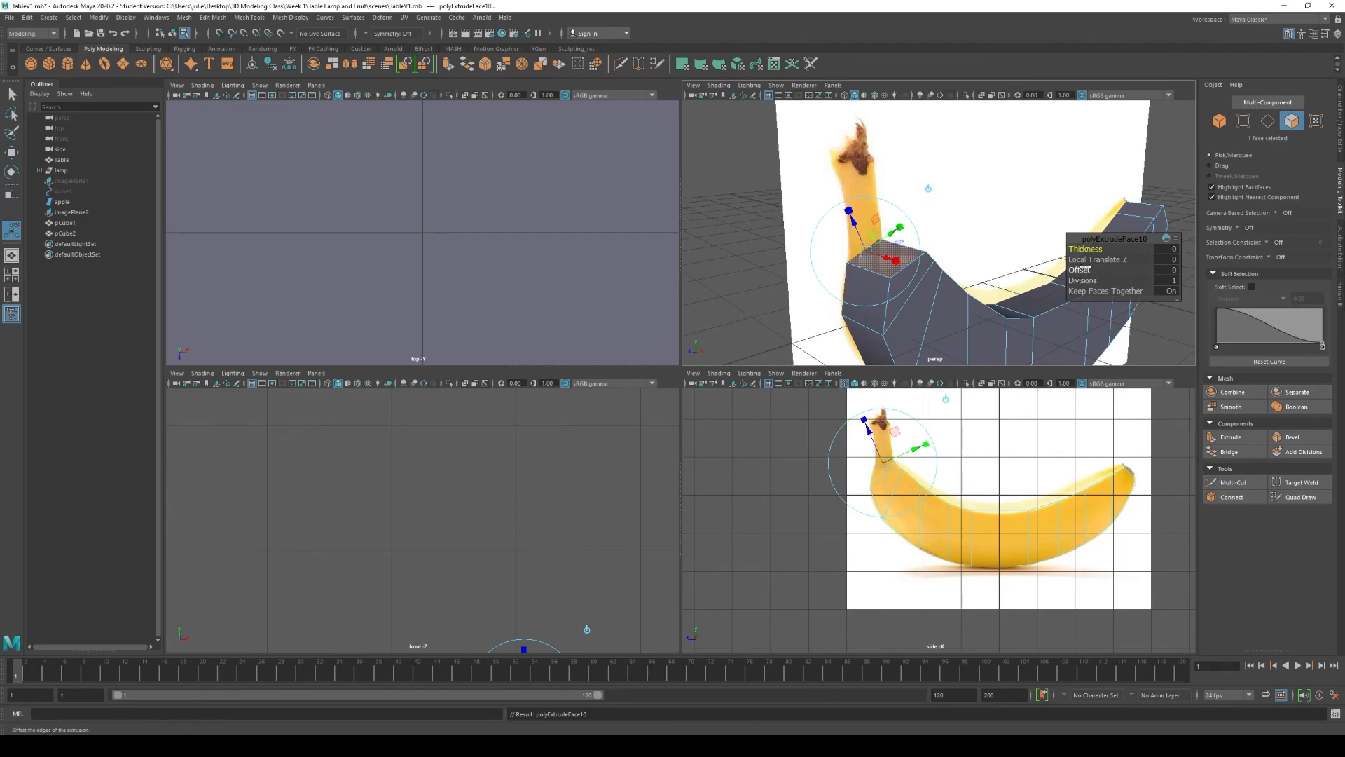
pyautogui.moveTo(1082, 272); pyautogui.dragTo(1081, 269)
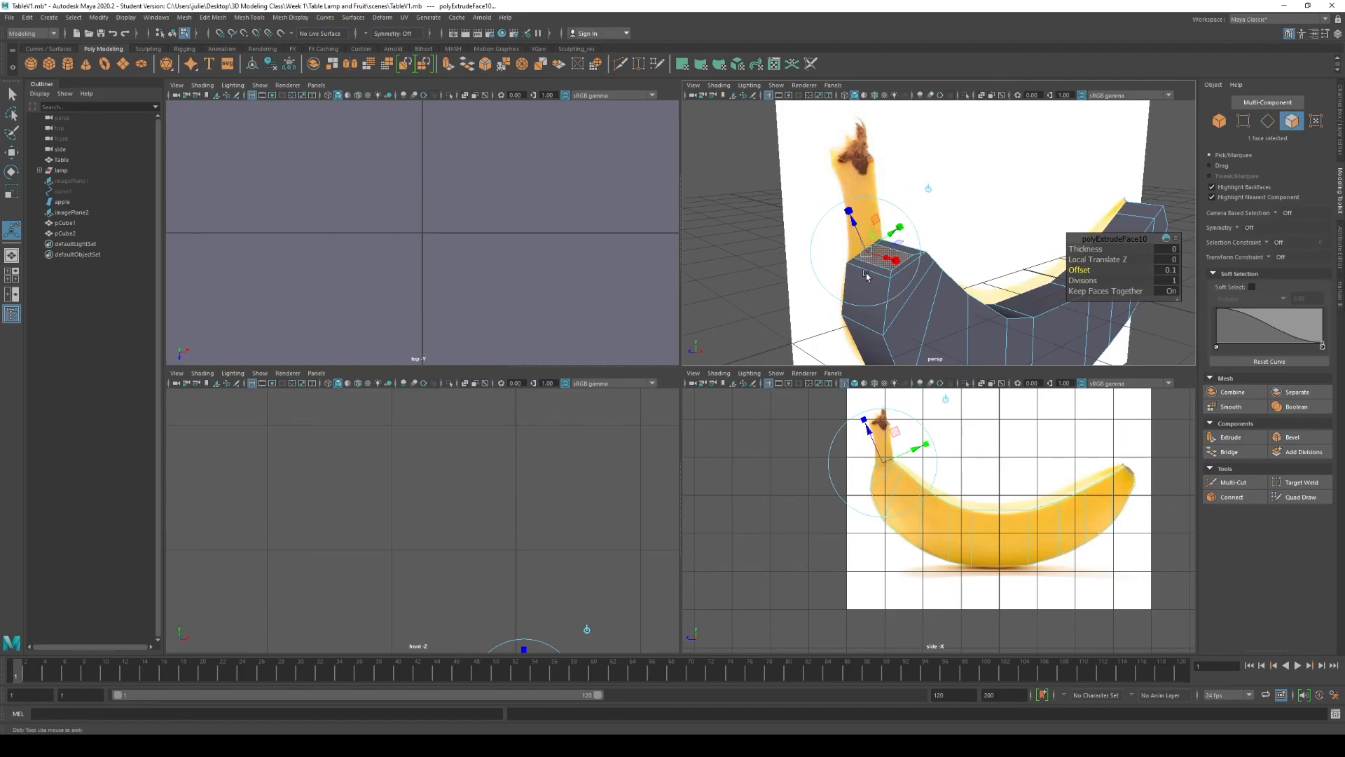
# - Set the stem extrusion's Thickness to 0.9 and its Divisions to 2
pyautogui.scroll(2, 867, 274)
pyautogui.scroll(-1, 868, 274)
pyautogui.moveTo(1086, 249); pyautogui.dragTo(1086, 248)
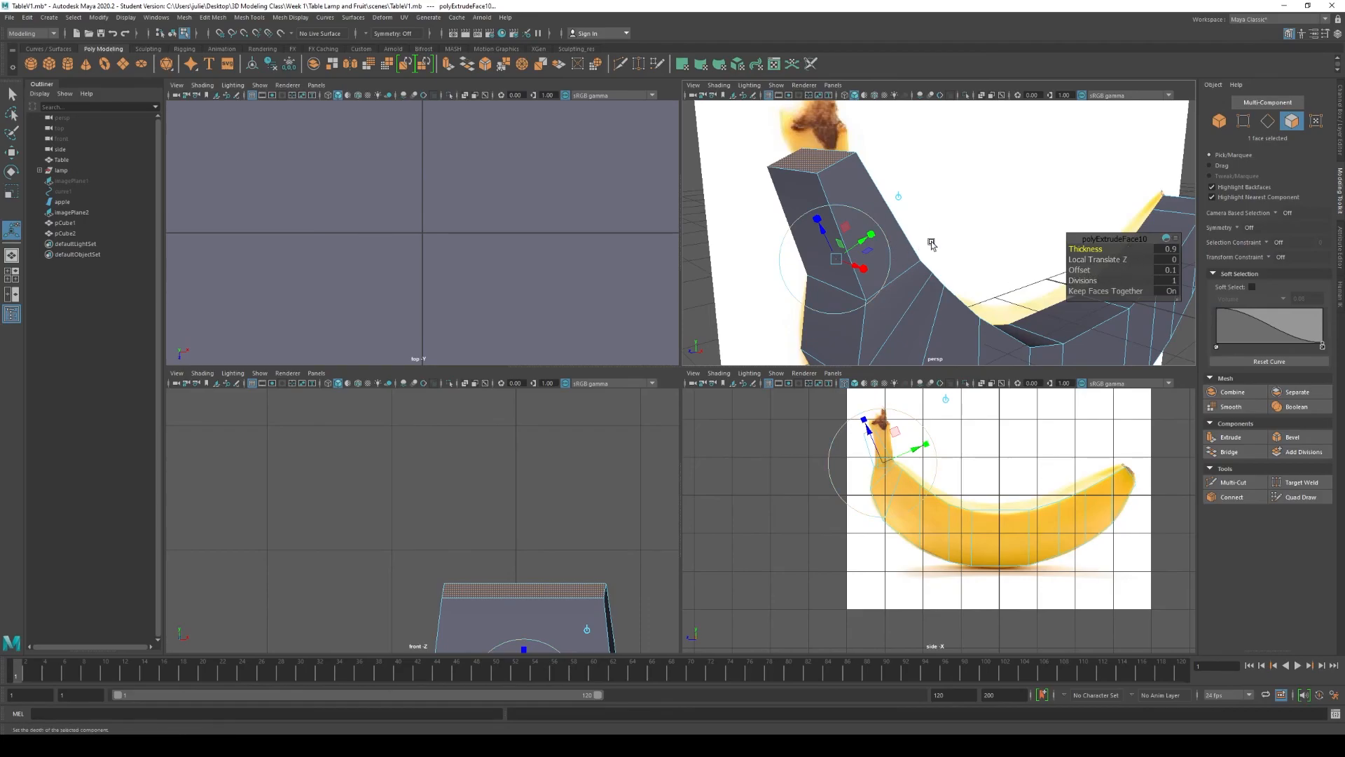
pyautogui.moveTo(1082, 281); pyautogui.dragTo(1098, 280)
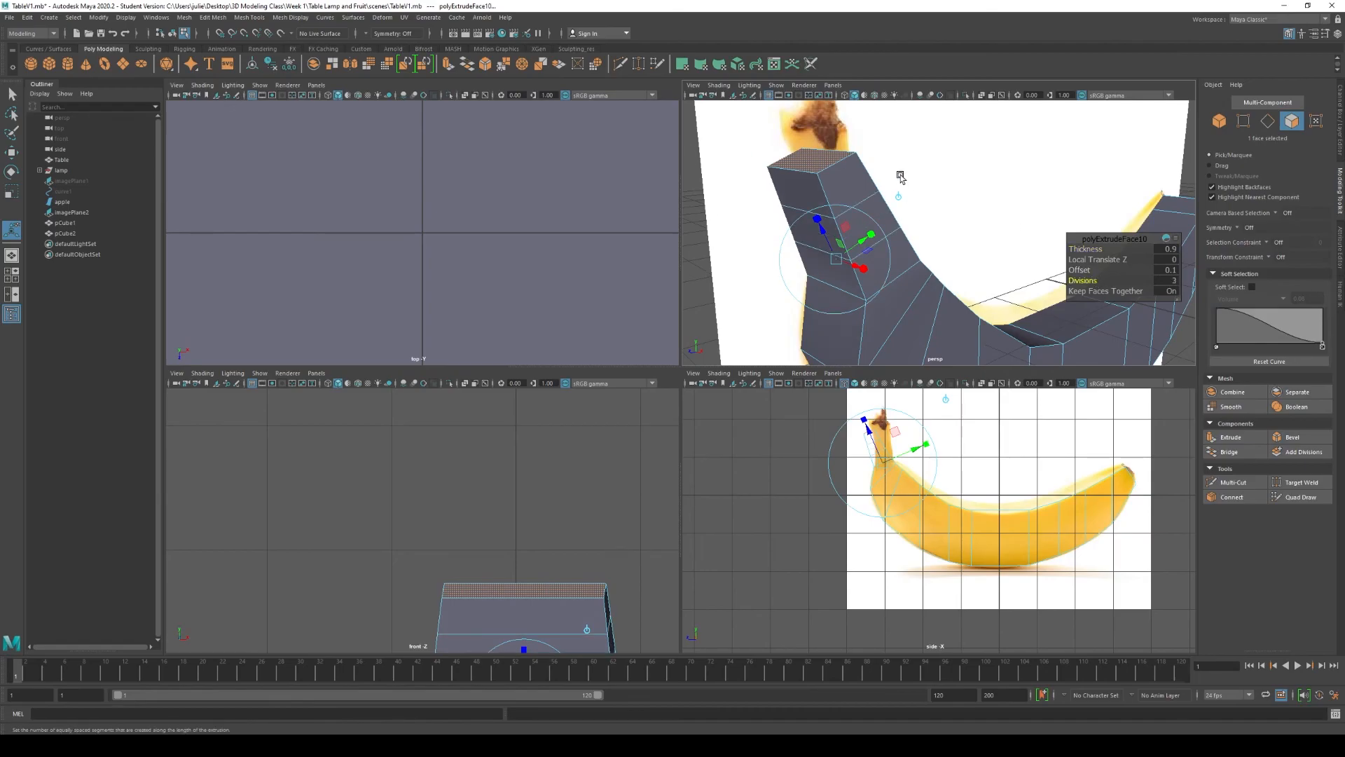
pyautogui.moveTo(1097, 282); pyautogui.dragTo(1088, 280)
# - Select the near-side top vertices of the stem extrusion and try moving them upward
pyautogui.press('space')
pyautogui.keyDown('alt'); pyautogui.moveTo(691, 368); pyautogui.dragTo(678, 393); pyautogui.keyUp('alt')
pyautogui.rightClick(529, 352)
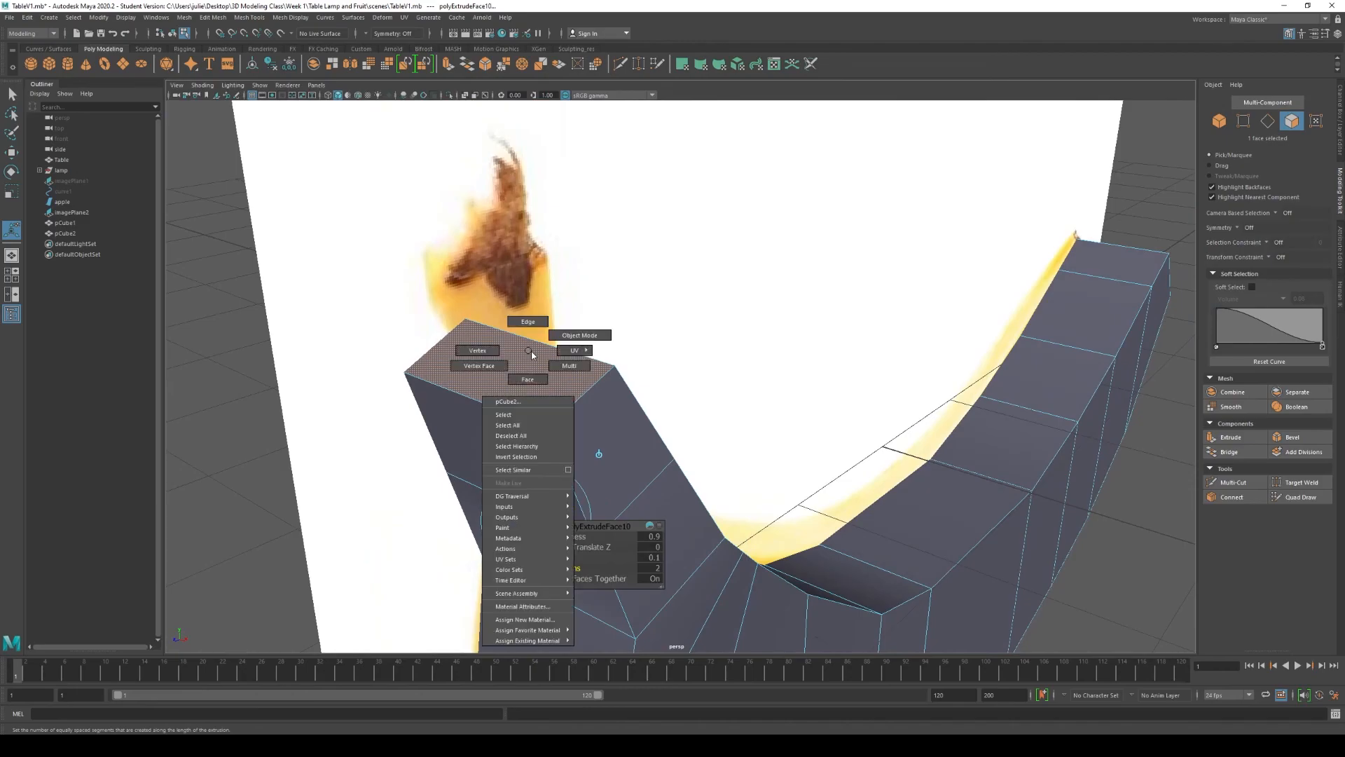
pyautogui.click(531, 330)
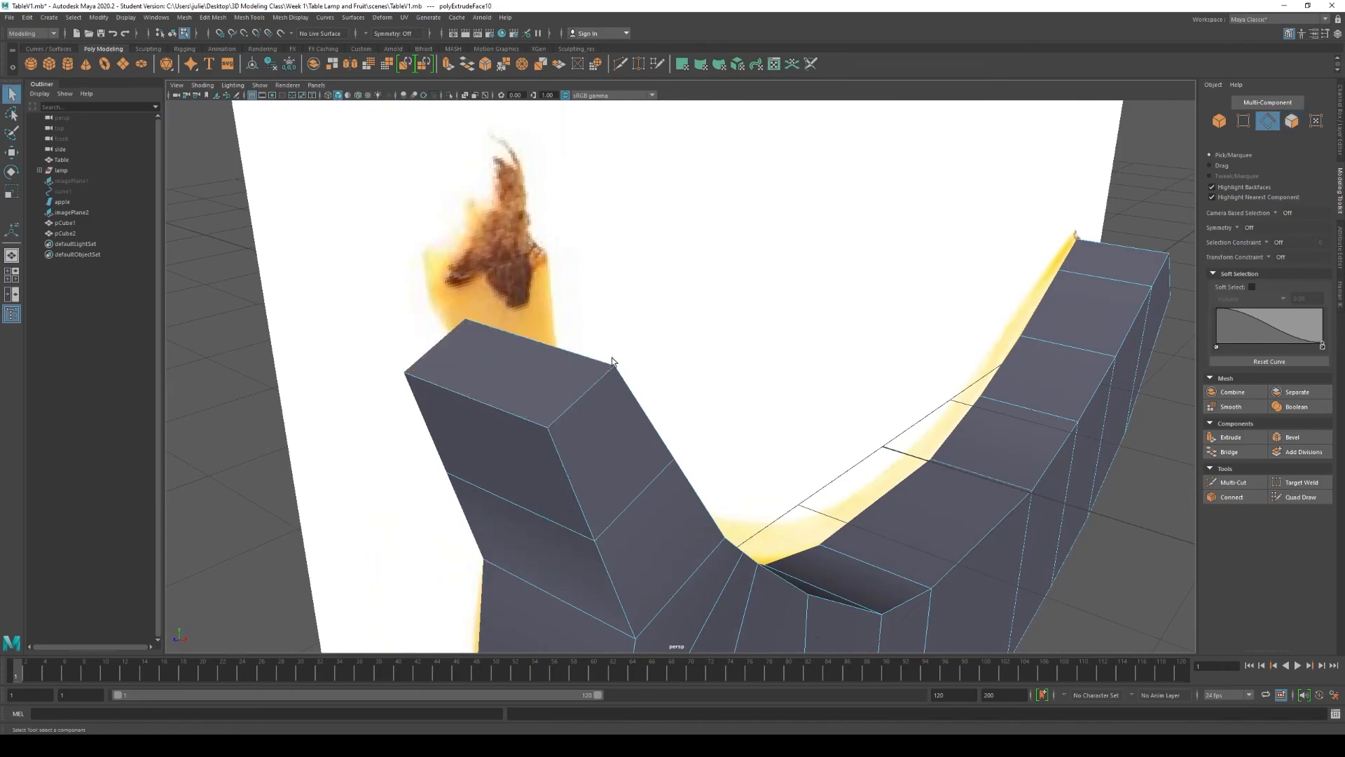
pyautogui.rightClick(503, 375)
pyautogui.click(445, 377)
pyautogui.click(539, 424)
pyautogui.keyDown('shift'); pyautogui.click(557, 412); pyautogui.keyUp('shift')
pyautogui.keyDown('shift'); pyautogui.moveTo(416, 377); pyautogui.dragTo(475, 384); pyautogui.keyUp('shift')
pyautogui.moveTo(653, 420)
pyautogui.keyDown('alt'); pyautogui.mouseDown()
pyautogui.moveTo(632, 399)
pyautogui.moveTo(626, 413)
pyautogui.moveTo(658, 444)
pyautogui.moveTo(657, 411)
pyautogui.mouseUp(); pyautogui.keyUp('alt')
pyautogui.press('w')
pyautogui.hotkey('ctrl', 'z')
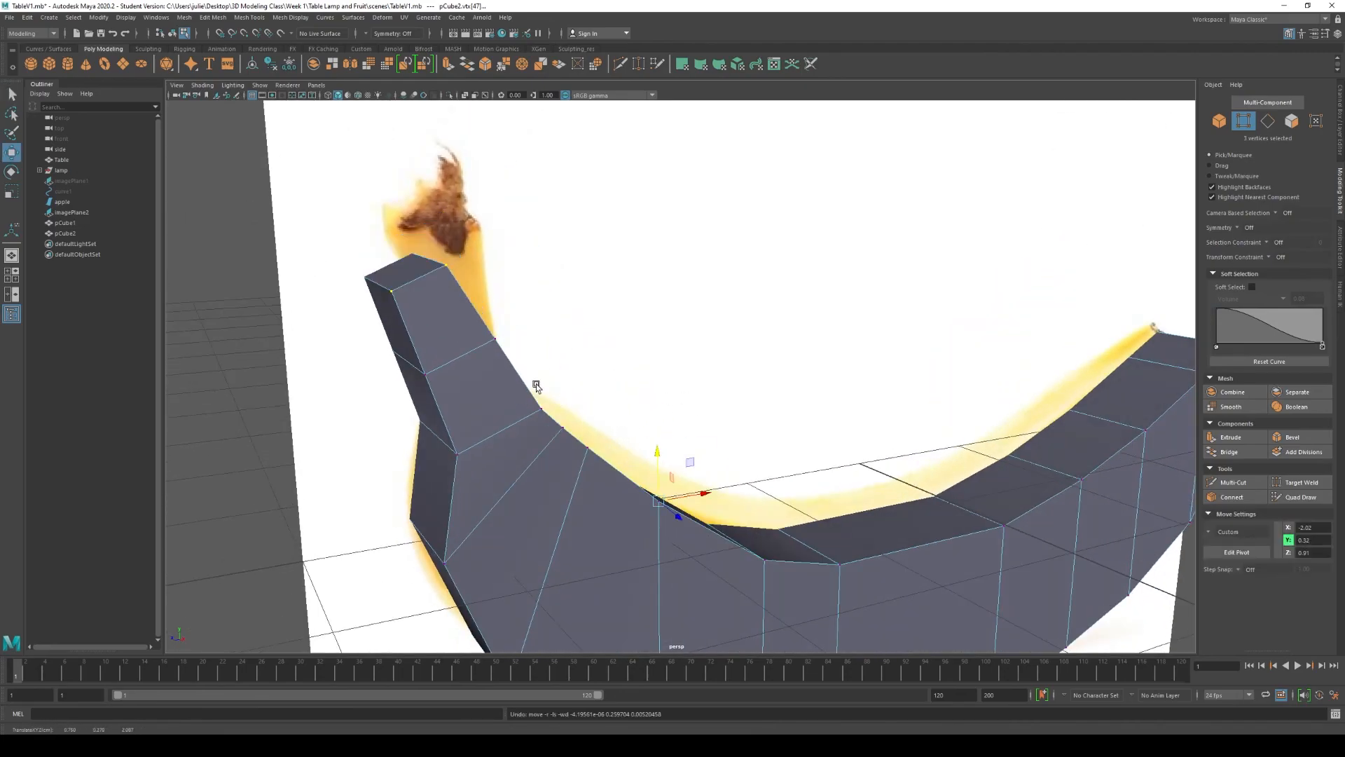
# - Add the far-side top vertices of the stem to the selection and try moving the whole selection
pyautogui.keyDown('alt'); pyautogui.moveTo(423, 325); pyautogui.dragTo(460, 355); pyautogui.keyUp('alt')
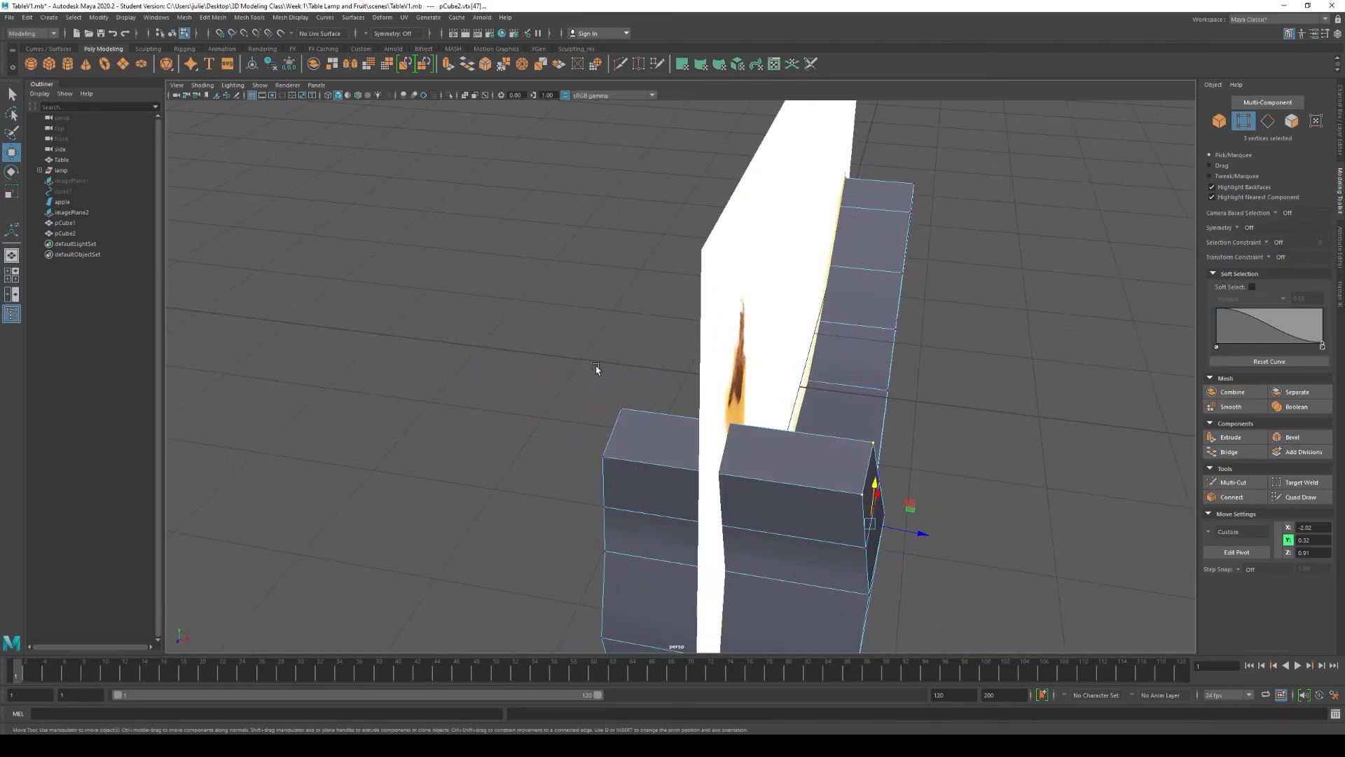
pyautogui.keyDown('shift'); pyautogui.moveTo(627, 384); pyautogui.dragTo(617, 476); pyautogui.keyUp('shift')
pyautogui.keyDown('alt'); pyautogui.moveTo(565, 432); pyautogui.dragTo(599, 401); pyautogui.keyUp('alt')
pyautogui.moveTo(643, 485); pyautogui.dragTo(662, 480)
pyautogui.hotkey('ctrl', 'z')
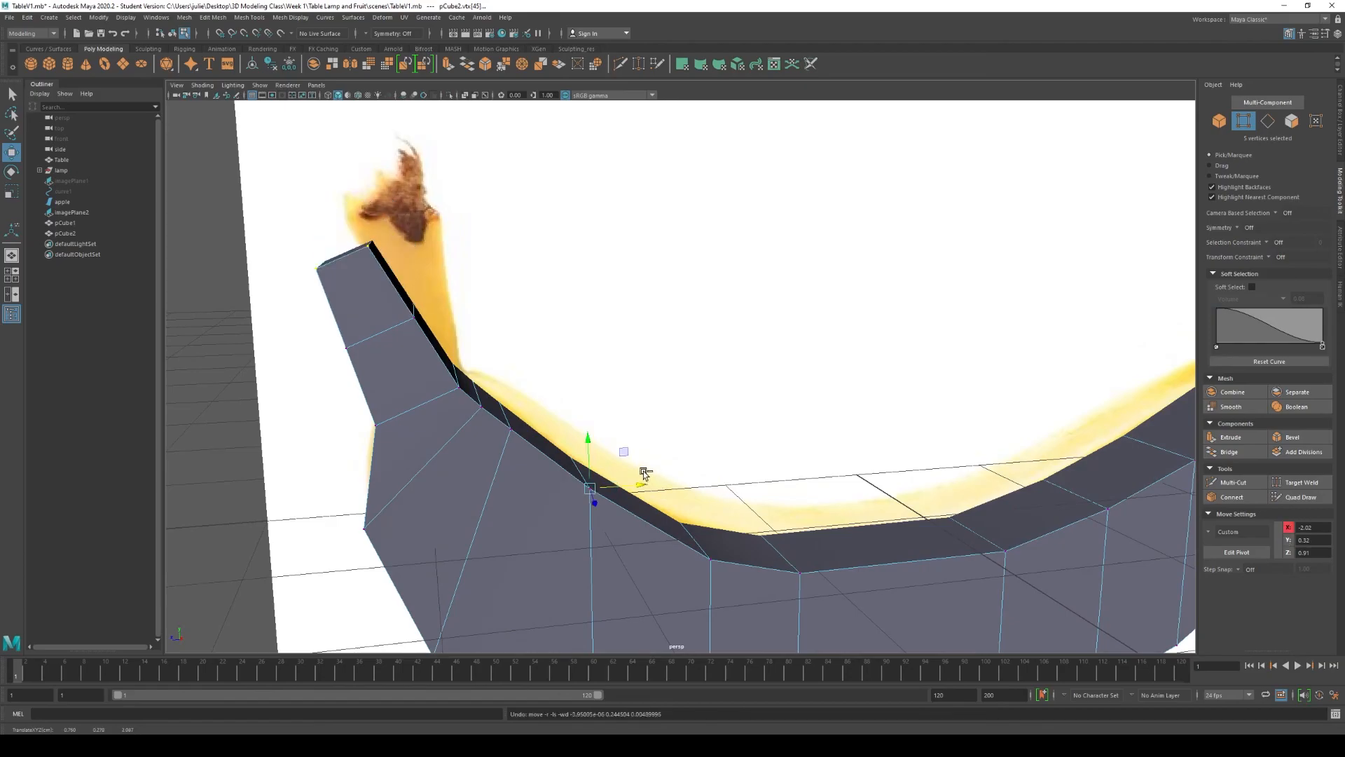
# - Reduce the selection to the stem's four top vertices and raise them to the height of the reference stem's tip
pyautogui.keyDown('alt'); pyautogui.moveTo(433, 409); pyautogui.dragTo(599, 401); pyautogui.keyUp('alt')
pyautogui.scroll(3, 923, 409)
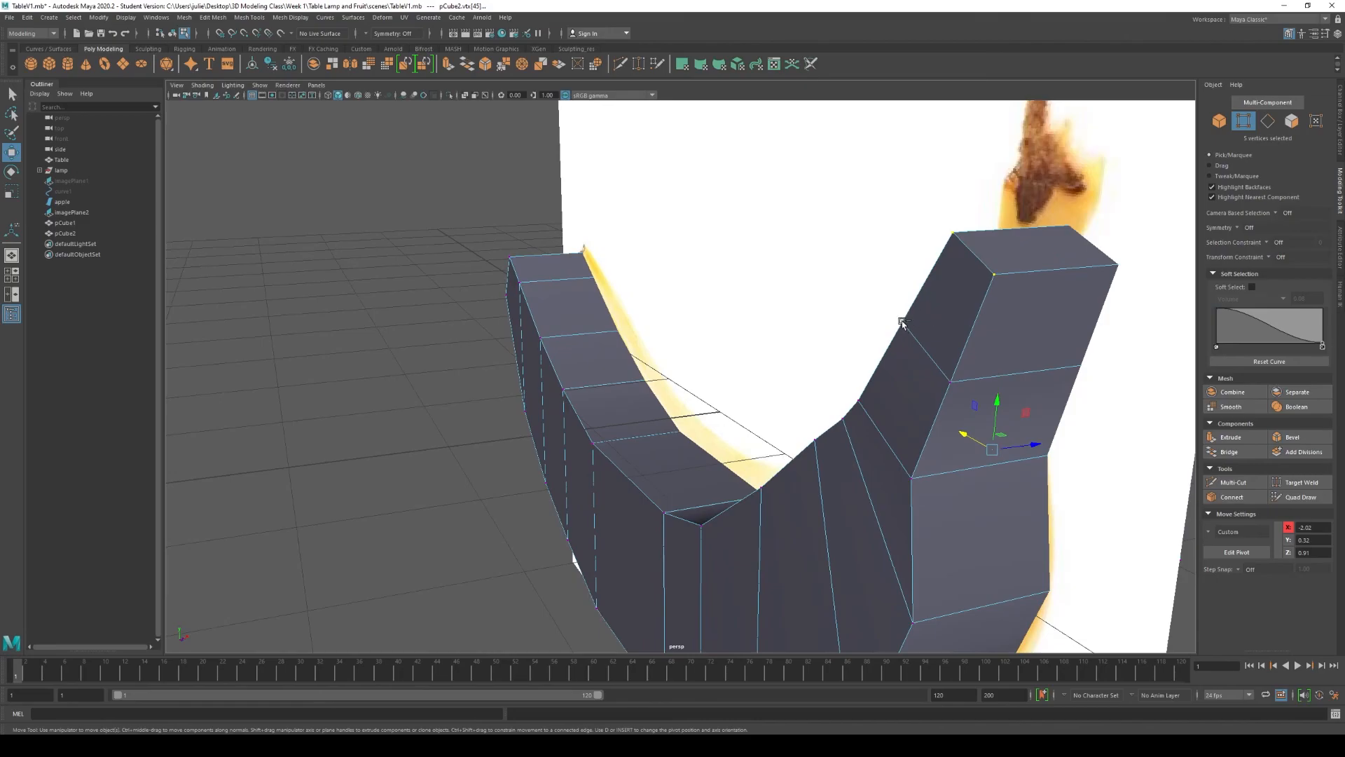
pyautogui.keyDown('alt'); pyautogui.moveTo(681, 297); pyautogui.dragTo(573, 287); pyautogui.keyUp('alt')
pyautogui.scroll(-2, 573, 286)
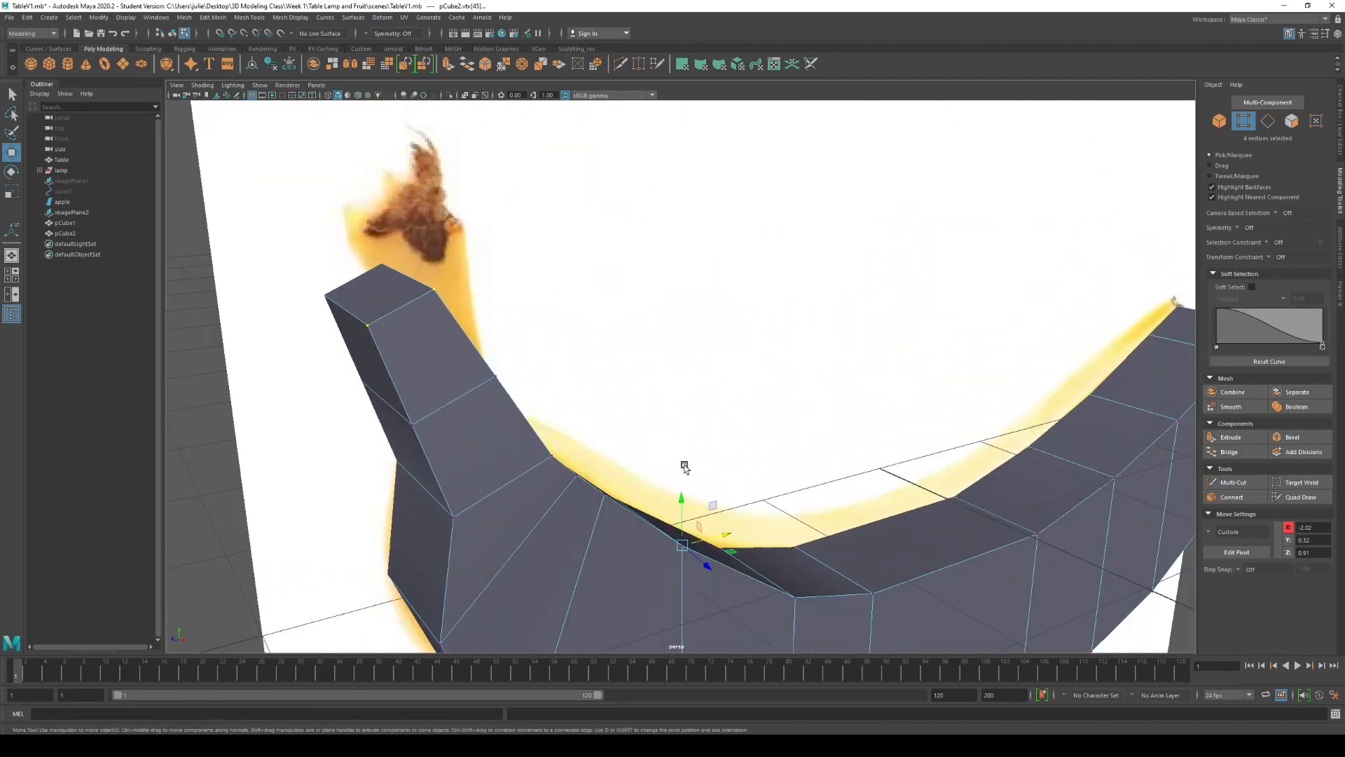
pyautogui.moveTo(682, 496); pyautogui.dragTo(675, 433)
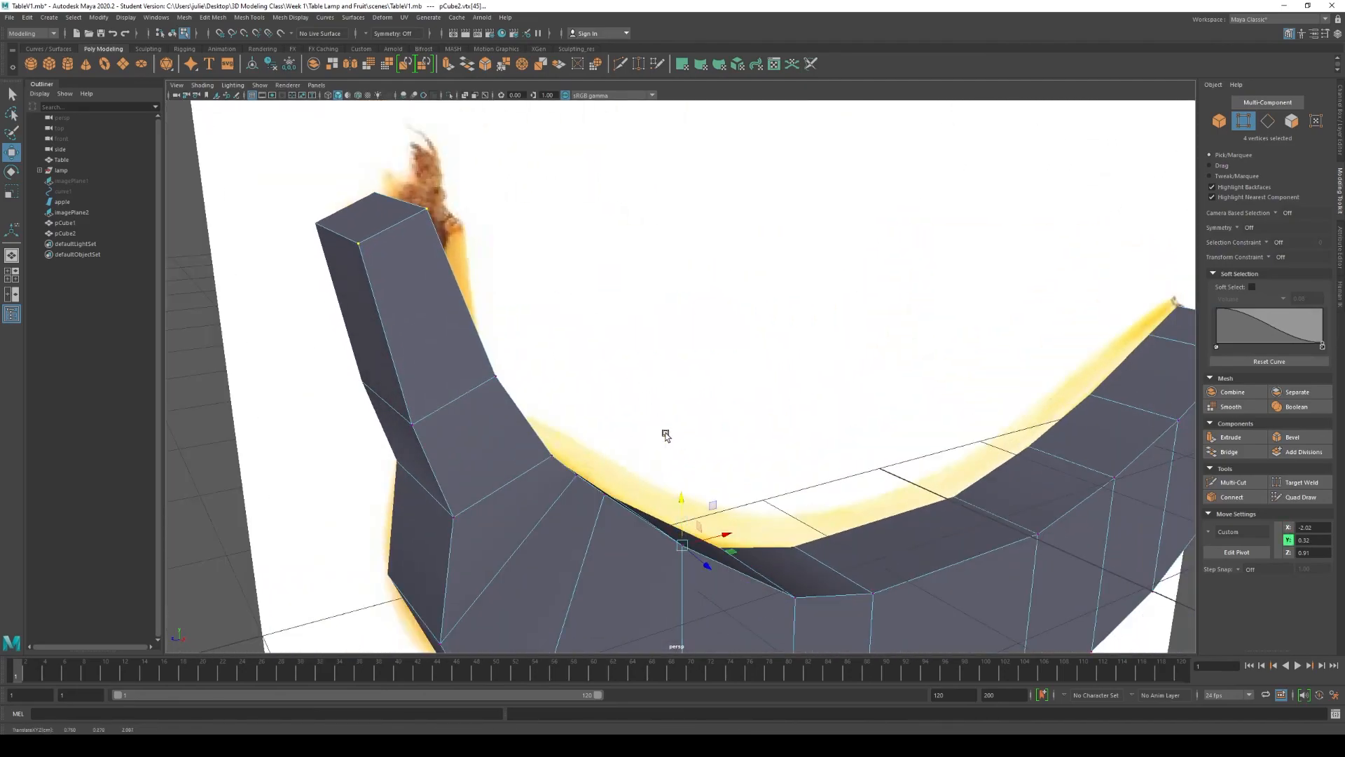
# - Shift the stem's top and middle vertex rows sideways in the side view to line up with the reference stem
pyautogui.press('space')
pyautogui.press('space')
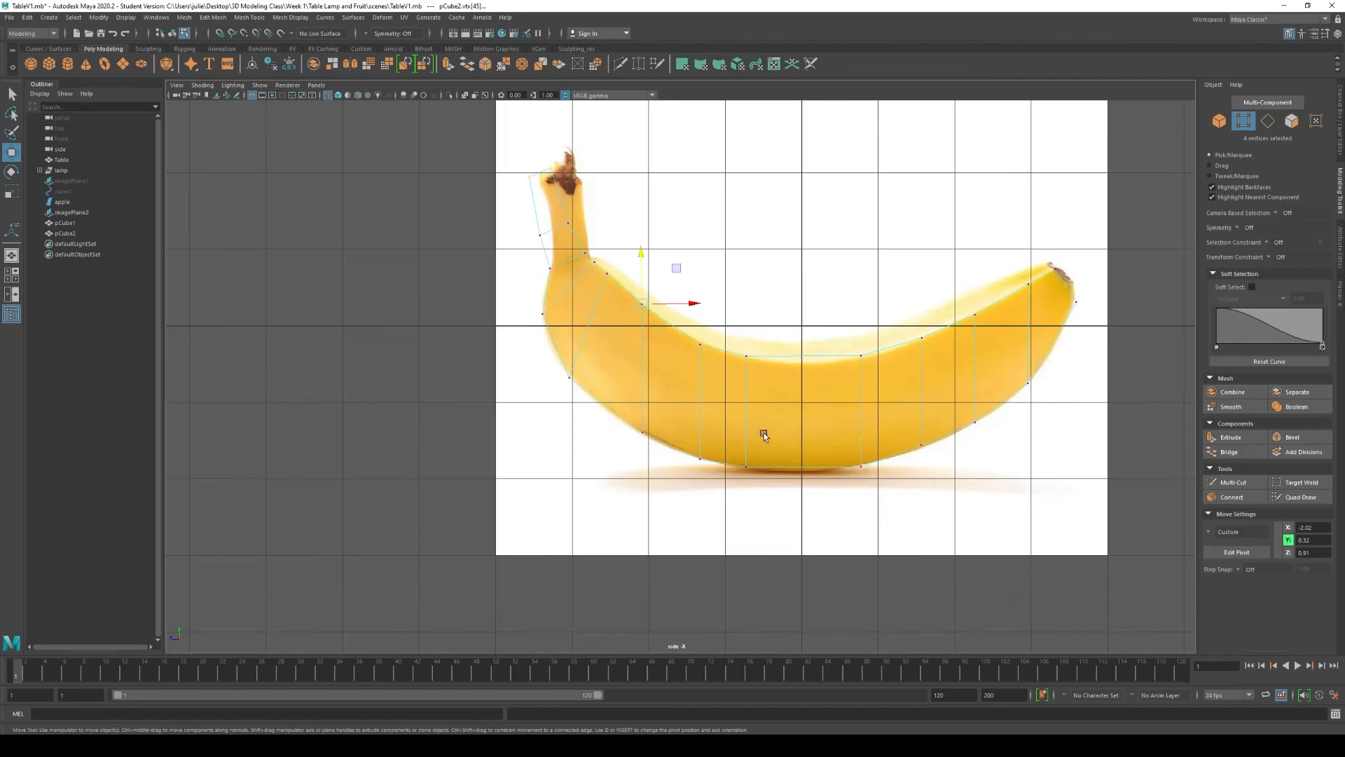
pyautogui.keyDown('alt'); pyautogui.moveTo(601, 200); pyautogui.dragTo(625, 248, button='middle'); pyautogui.keyUp('alt')
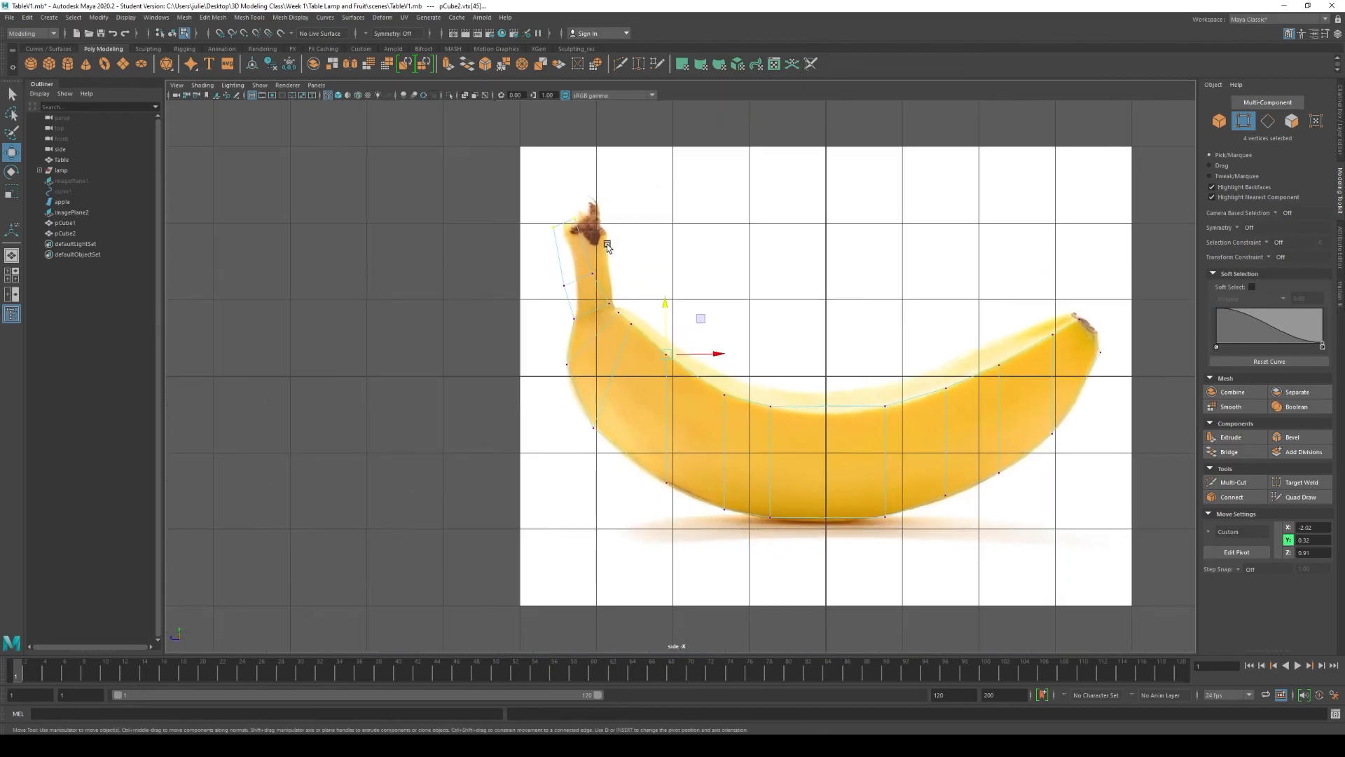
pyautogui.keyDown('alt'); pyautogui.moveTo(625, 248); pyautogui.dragTo(673, 306, button='right'); pyautogui.keyUp('alt')
pyautogui.keyDown('alt'); pyautogui.moveTo(561, 211); pyautogui.dragTo(562, 322, button='middle'); pyautogui.keyUp('alt')
pyautogui.moveTo(561, 222); pyautogui.dragTo(461, 291)
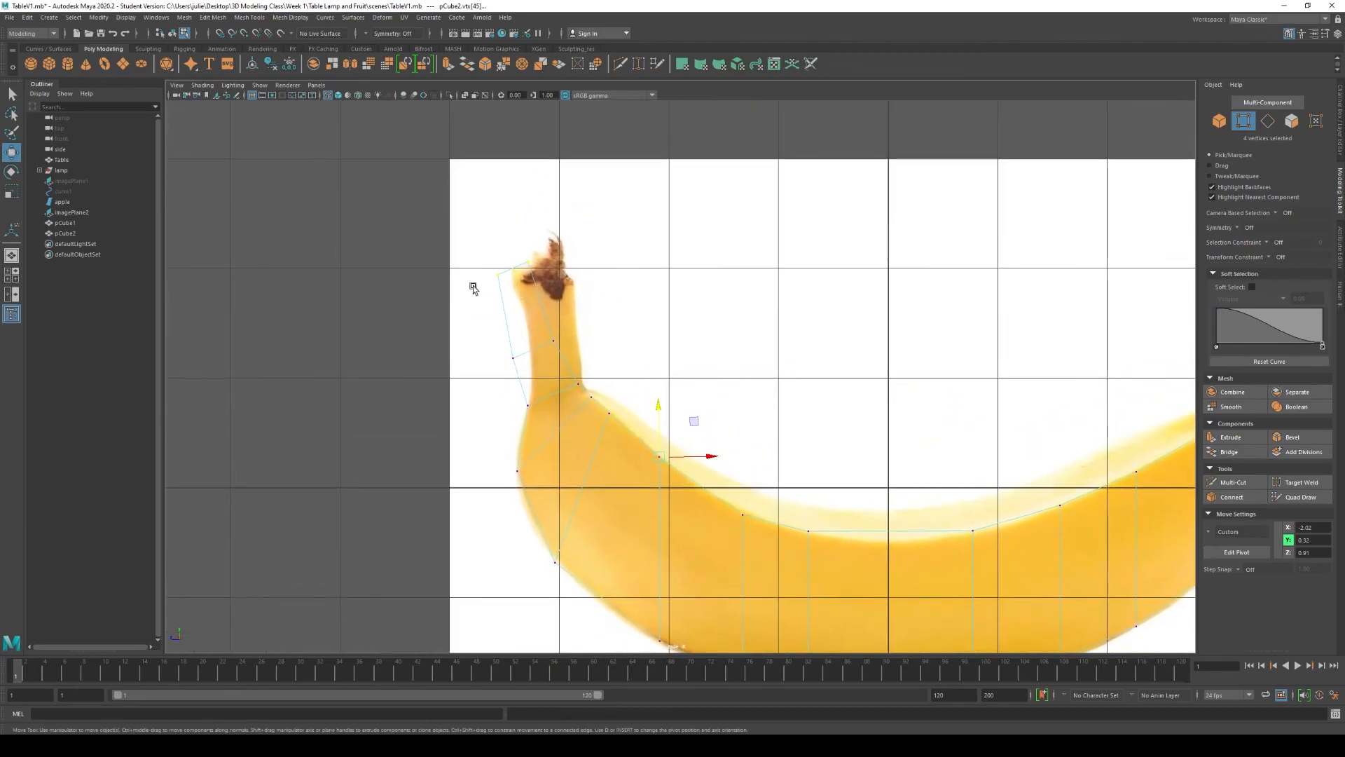
pyautogui.moveTo(705, 453)
pyautogui.mouseDown()
pyautogui.moveTo(742, 457)
pyautogui.moveTo(730, 457)
pyautogui.mouseUp()
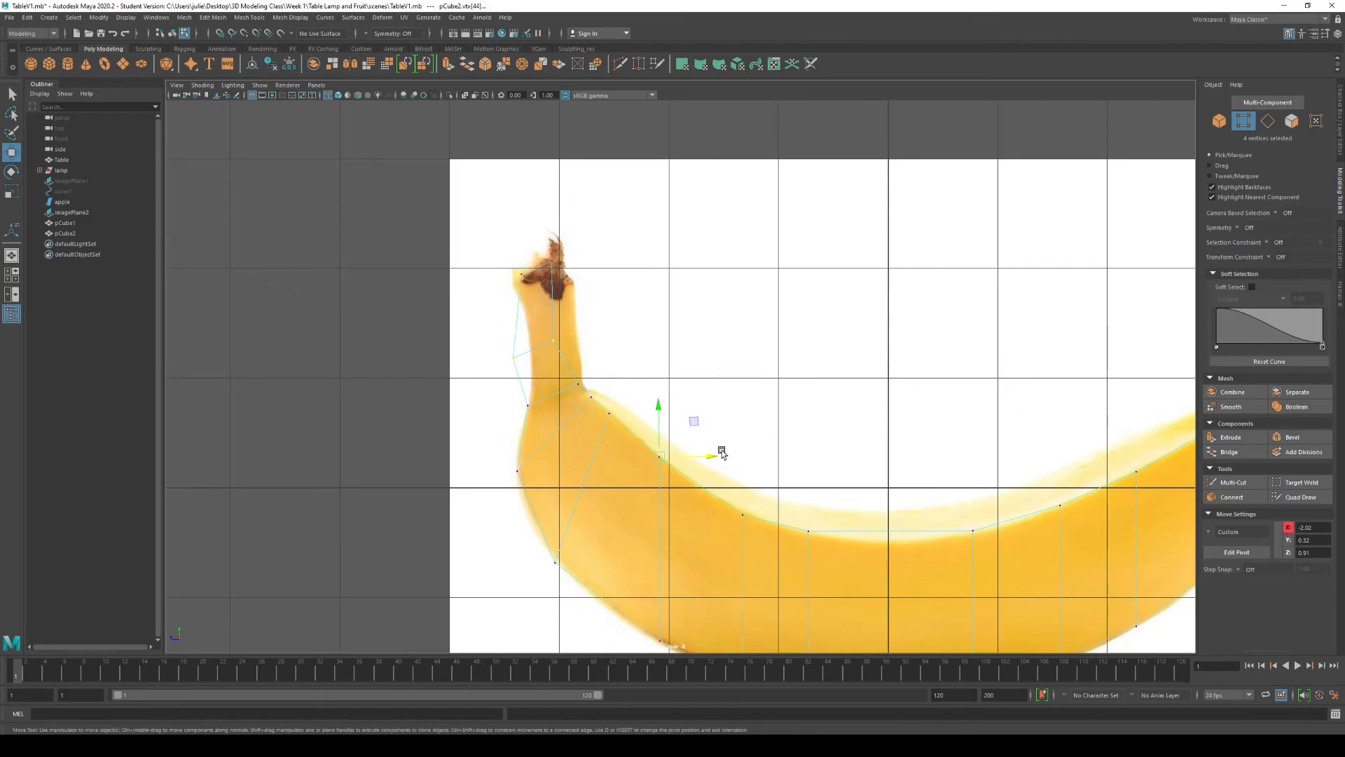
pyautogui.moveTo(718, 456); pyautogui.dragTo(742, 452)
# - Lower the stem's top vertices slightly and move the inner pair onto the stem's inner top corner
pyautogui.moveTo(609, 236); pyautogui.dragTo(509, 286)
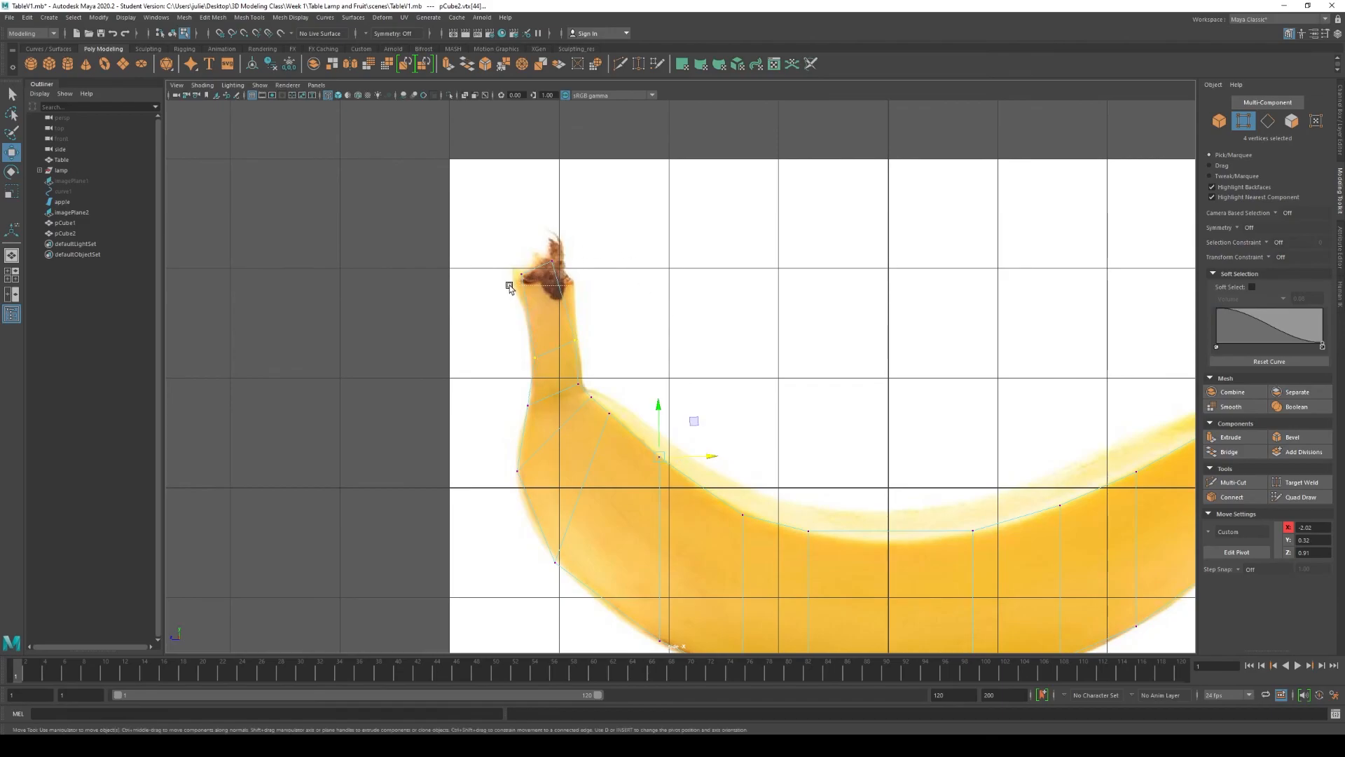
pyautogui.click(659, 414)
pyautogui.moveTo(549, 304); pyautogui.dragTo(550, 305)
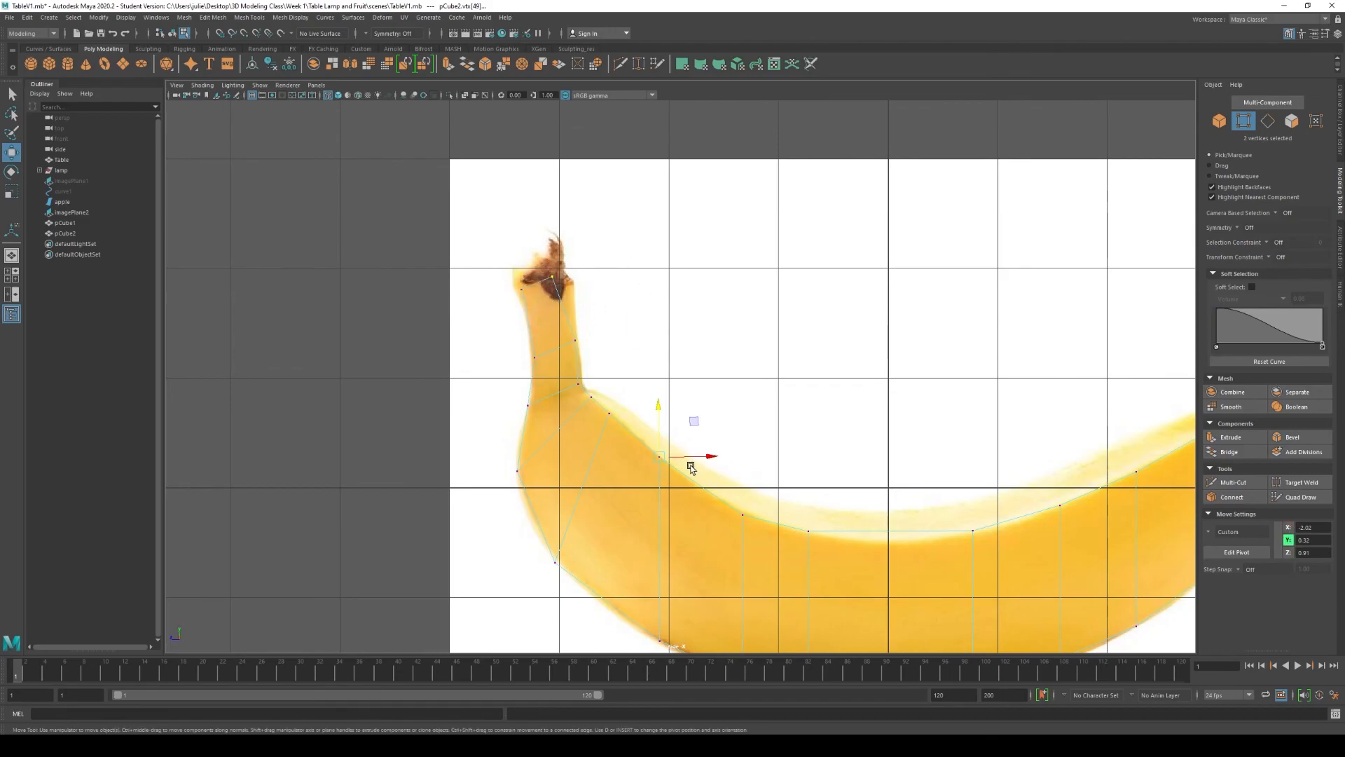
pyautogui.moveTo(712, 456); pyautogui.dragTo(731, 456)
# - Nudge the stem's middle outer vertices onto the outer outline of the reference stem
pyautogui.scroll(-5, 694, 372)
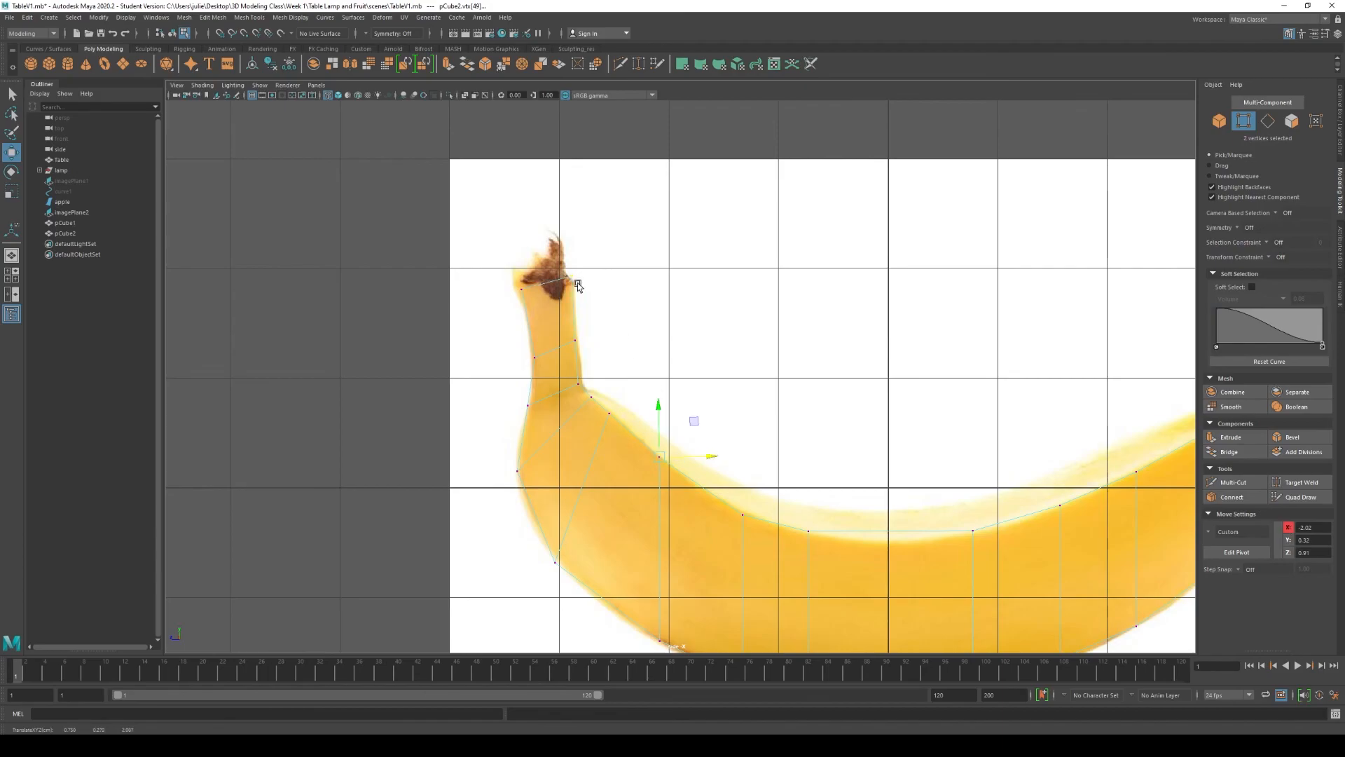
pyautogui.moveTo(682, 305); pyautogui.dragTo(678, 308, button='middle')
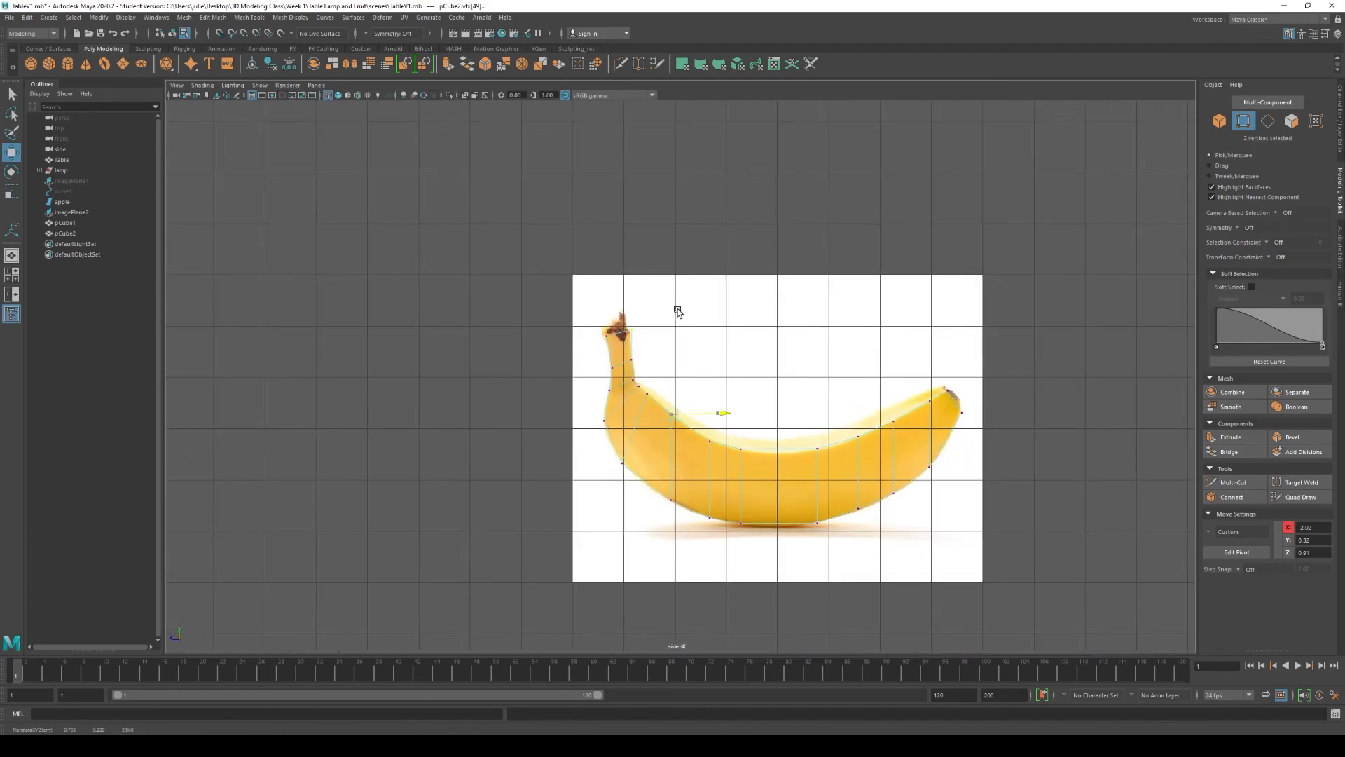
pyautogui.scroll(5, 690, 378)
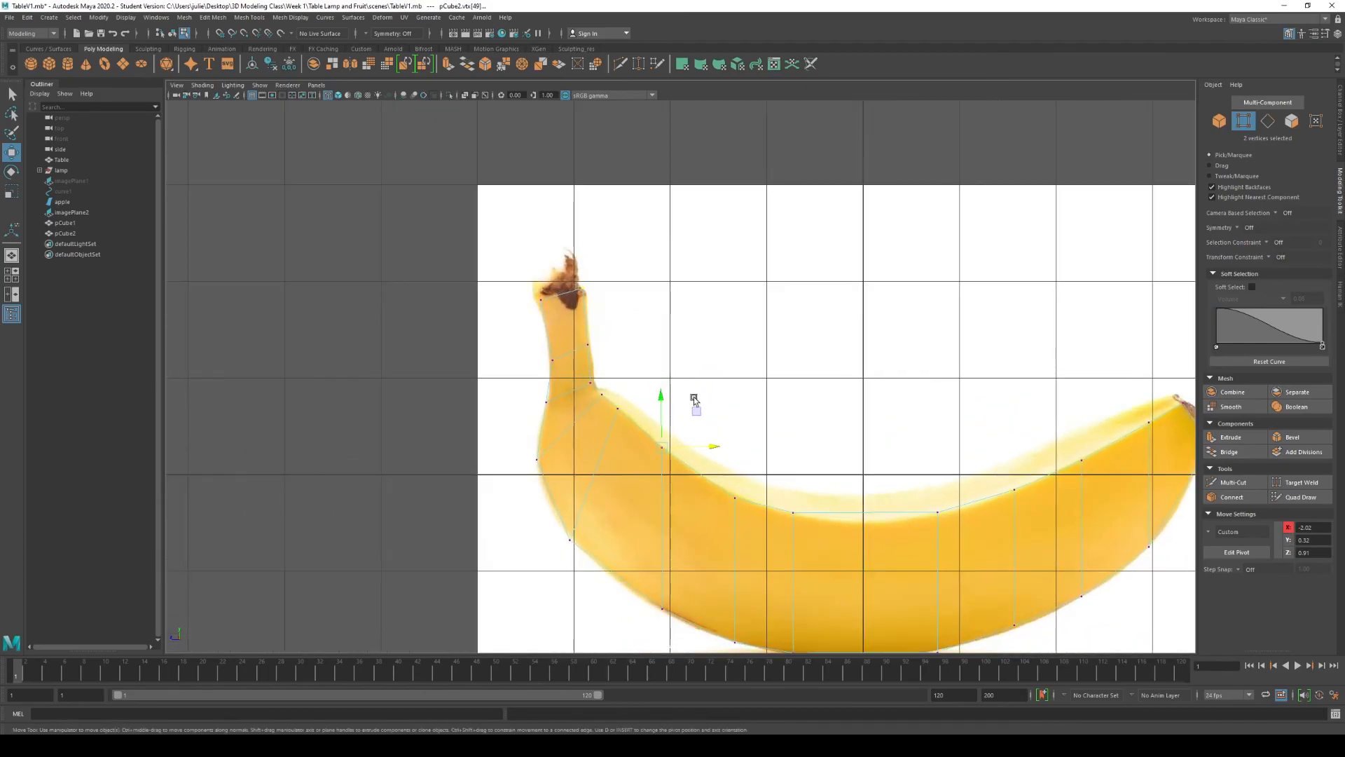
pyautogui.moveTo(561, 347); pyautogui.dragTo(540, 373)
pyautogui.moveTo(714, 446); pyautogui.dragTo(711, 446)
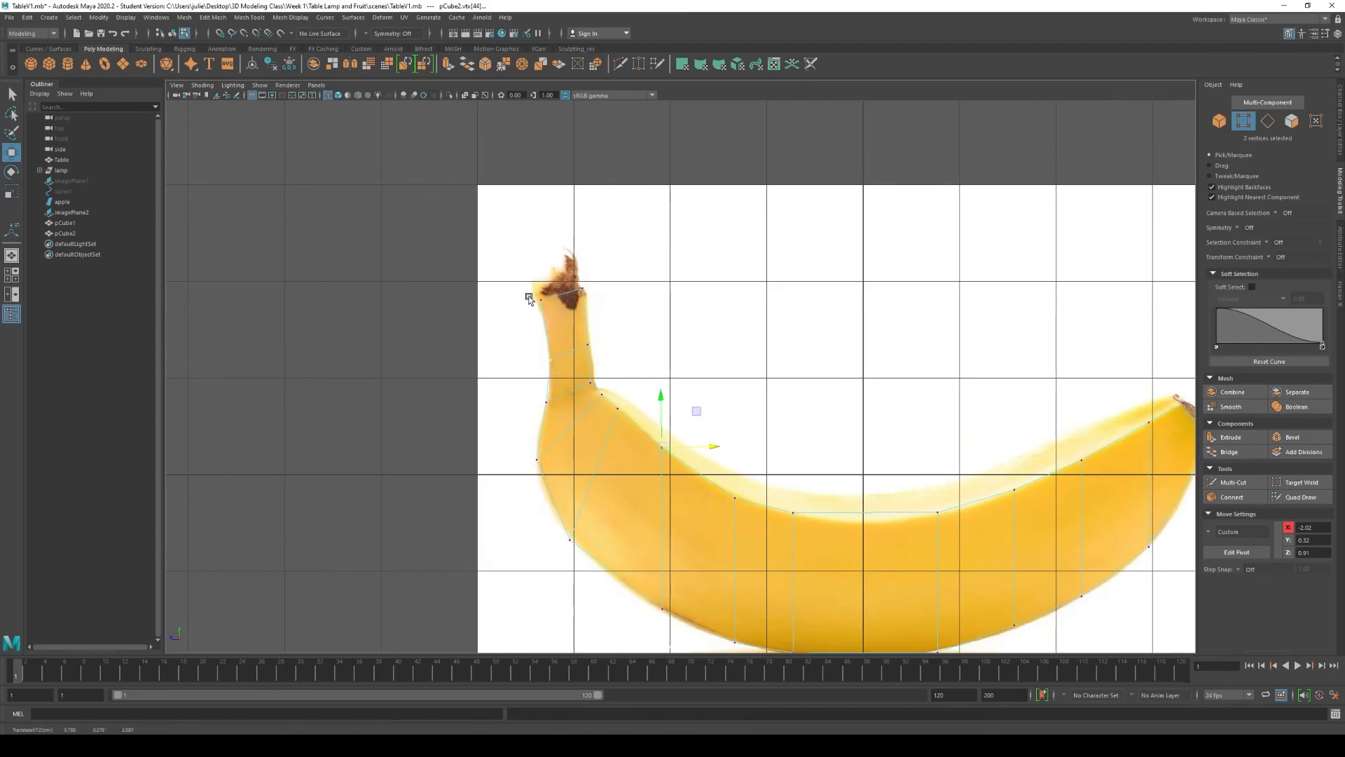
# - Return to object selection and show the whole banana model in the perspective view
pyautogui.click(1219, 121)
pyautogui.press('space')
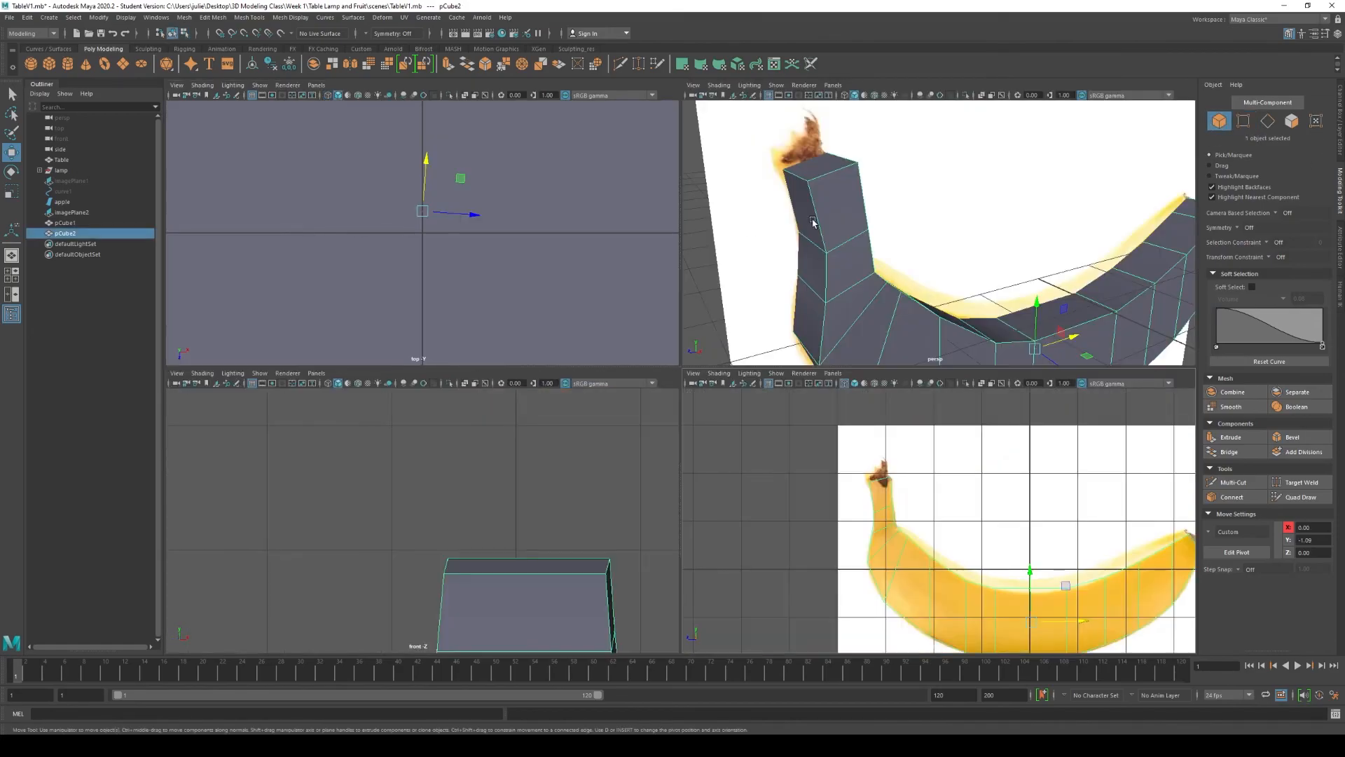
pyautogui.press('space')
pyautogui.scroll(-5, 762, 203)
pyautogui.scroll(-4, 757, 252)
pyautogui.scroll(4, 776, 307)
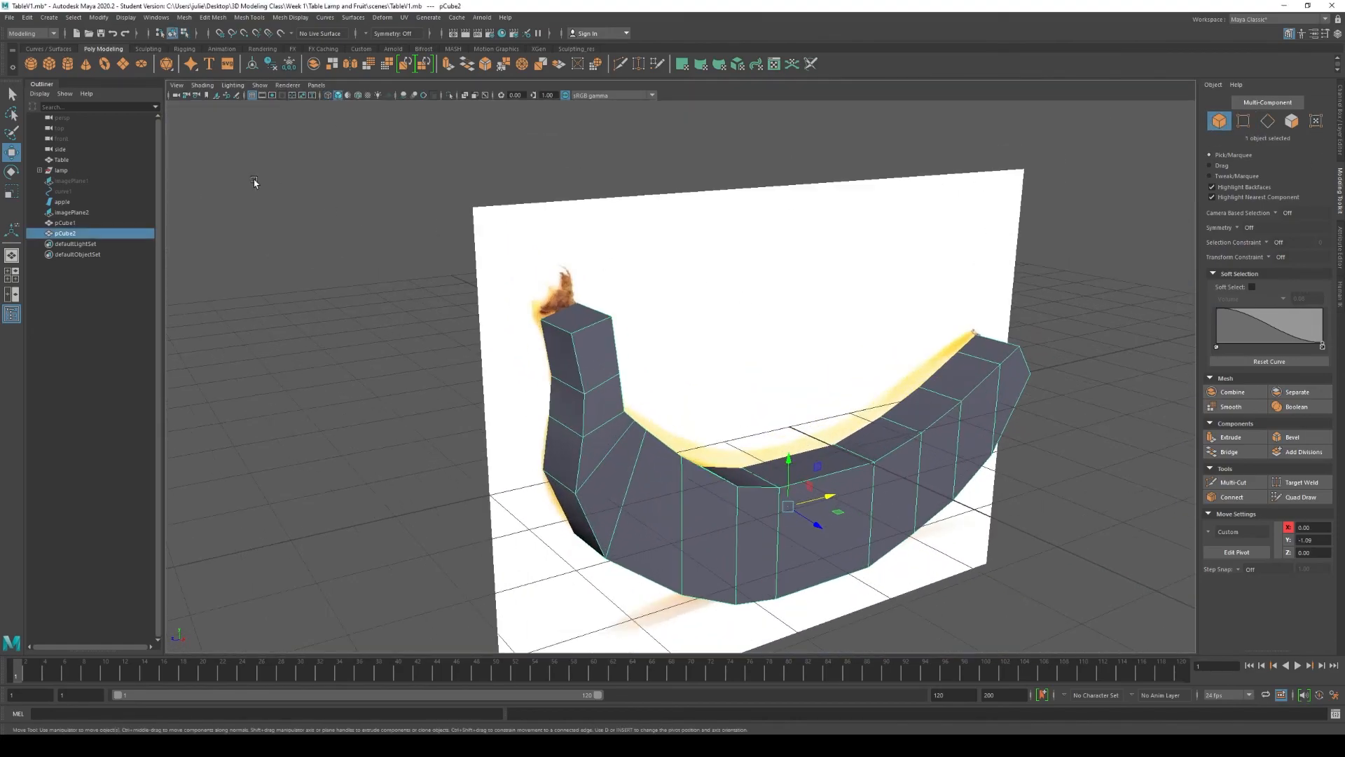
# - Hide the banana's reference image plane so only the model remains in the perspective view
pyautogui.click(81, 211)
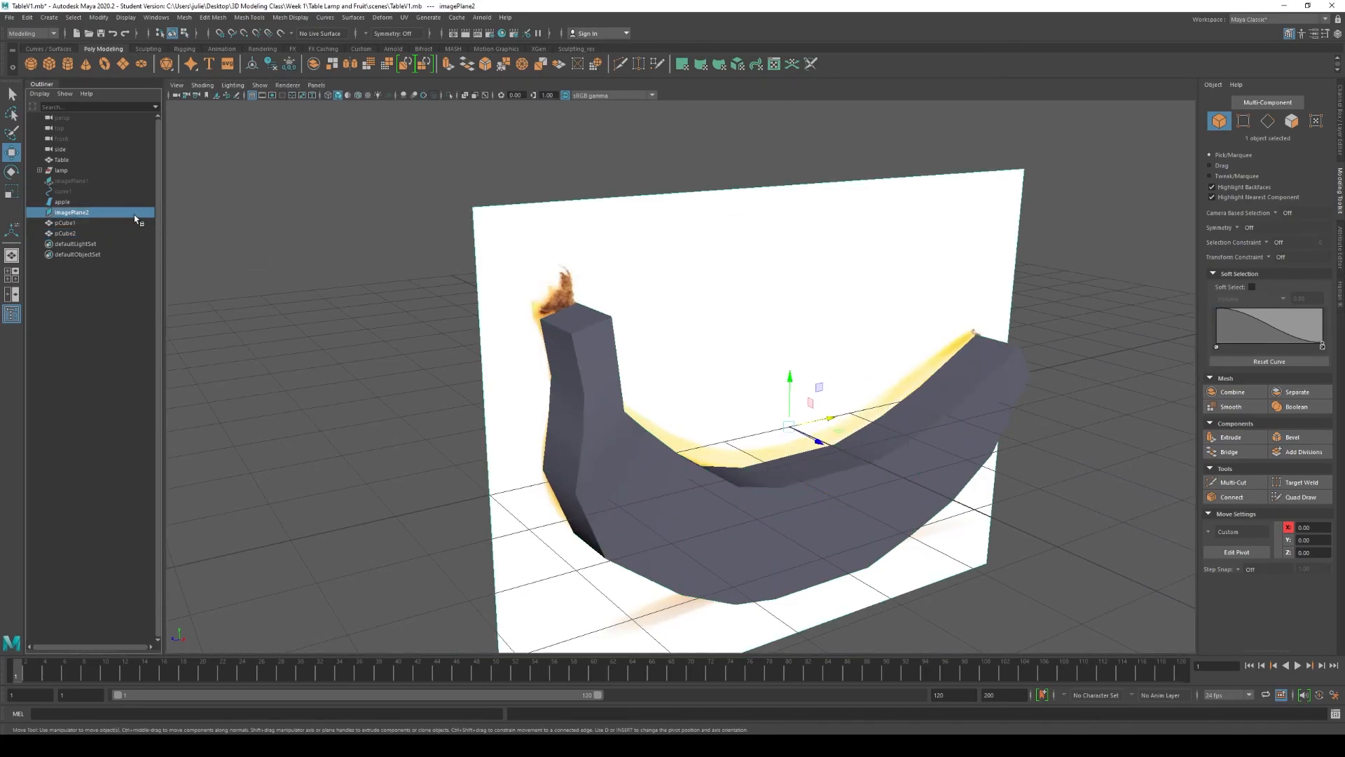
pyautogui.hotkey('ctrl', 'h')
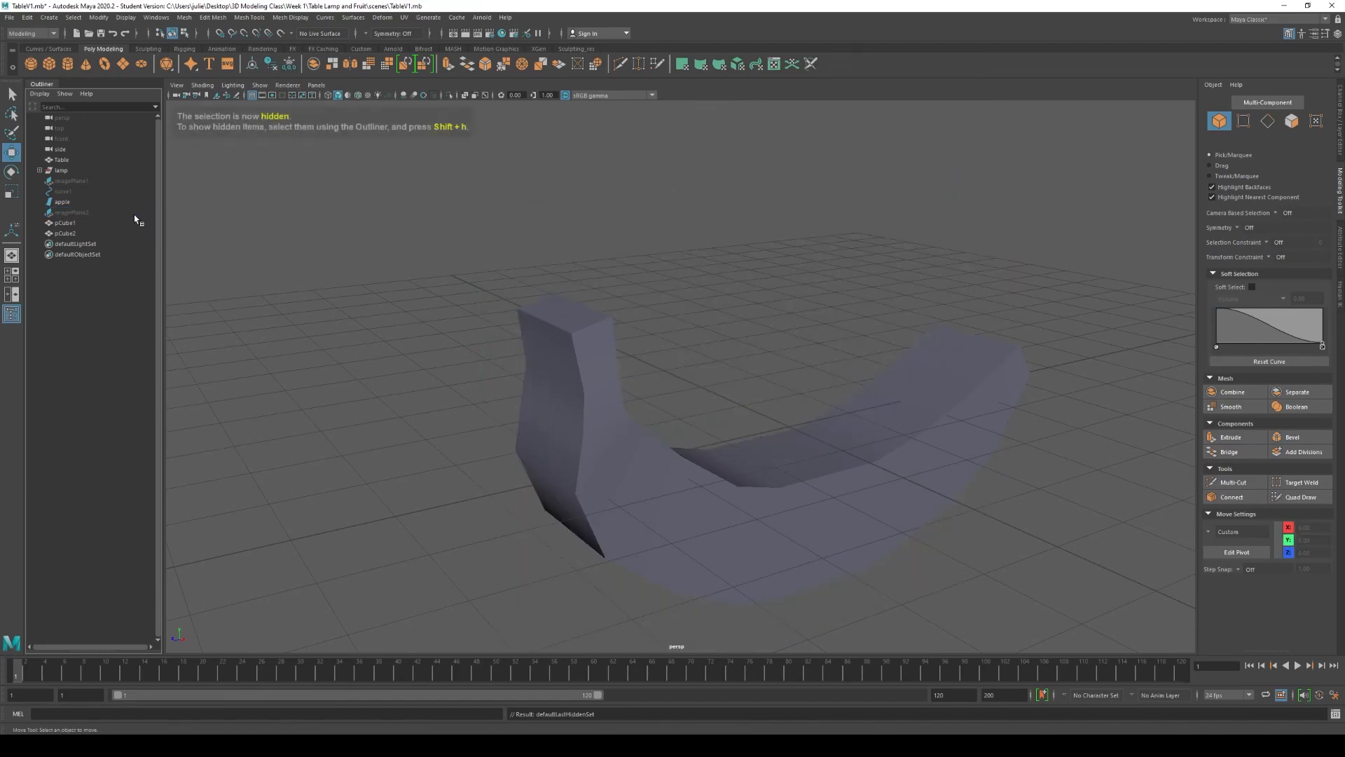
pyautogui.keyDown('alt'); pyautogui.moveTo(736, 178); pyautogui.dragTo(645, 393); pyautogui.keyUp('alt')
# - Scale the whole banana slightly thinner across its width along the Z axis
pyautogui.click(645, 393)
pyautogui.hotkey('ctrl', 'a')
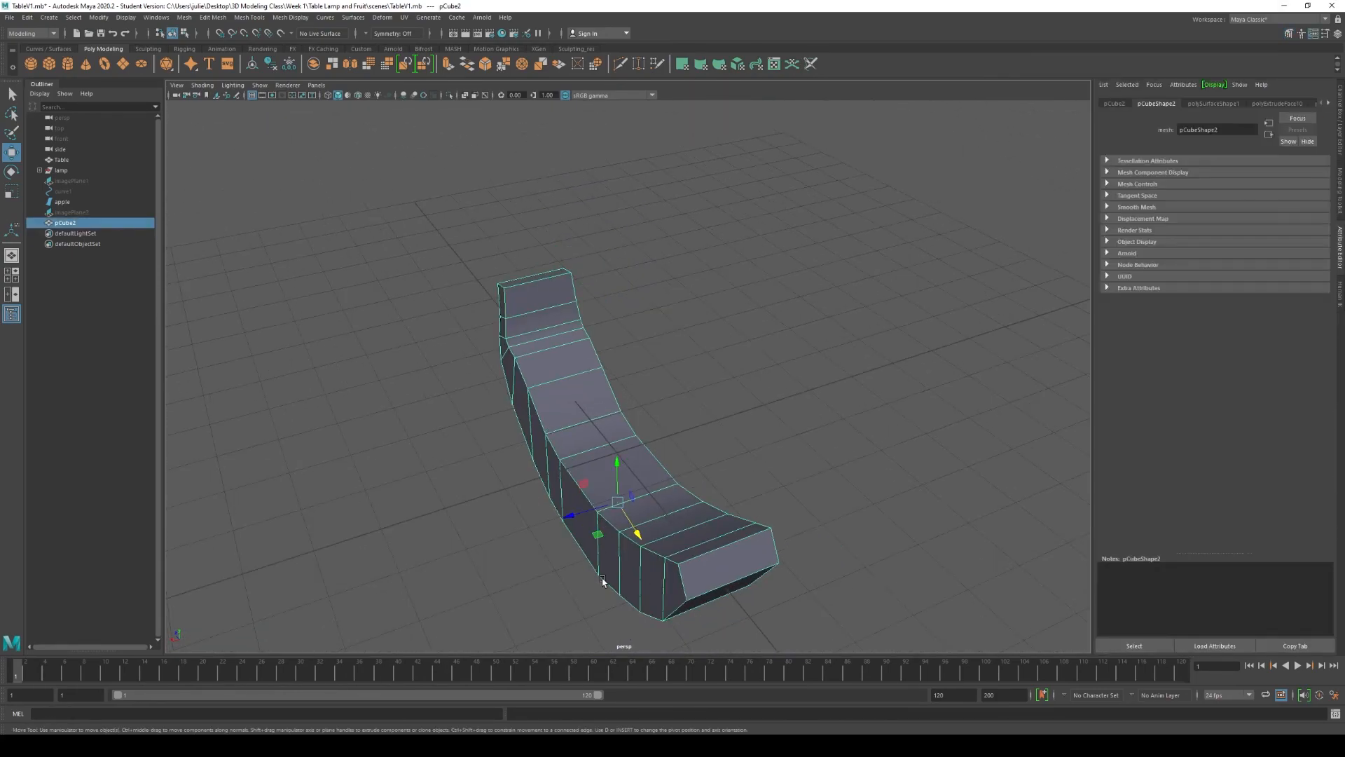
pyautogui.keyDown('alt'); pyautogui.moveTo(603, 581); pyautogui.dragTo(587, 454, button='middle'); pyautogui.keyUp('alt')
pyautogui.keyDown('alt'); pyautogui.moveTo(587, 454); pyautogui.dragTo(632, 507, button='right'); pyautogui.keyUp('alt')
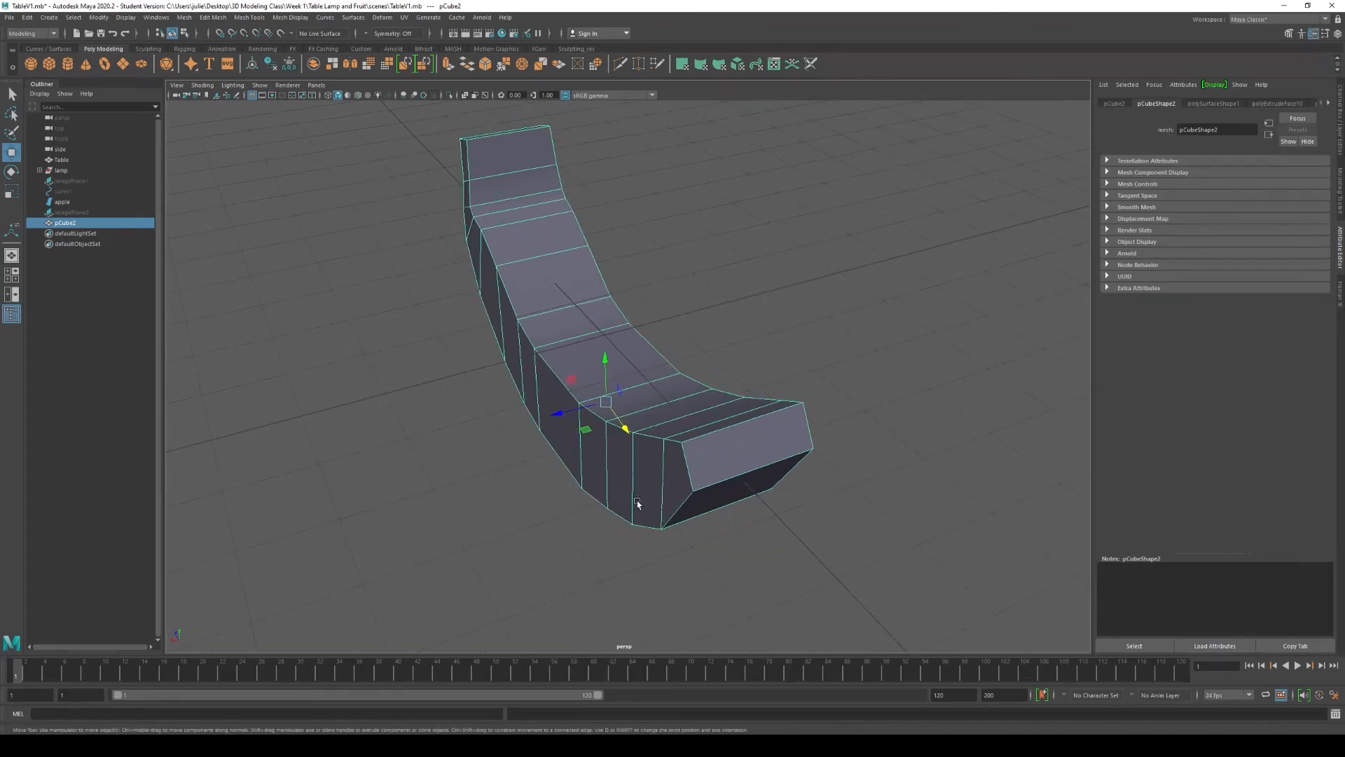
pyautogui.press('r')
pyautogui.moveTo(562, 412); pyautogui.dragTo(571, 412)
pyautogui.keyDown('alt'); pyautogui.moveTo(511, 471); pyautogui.dragTo(561, 460); pyautogui.keyUp('alt')
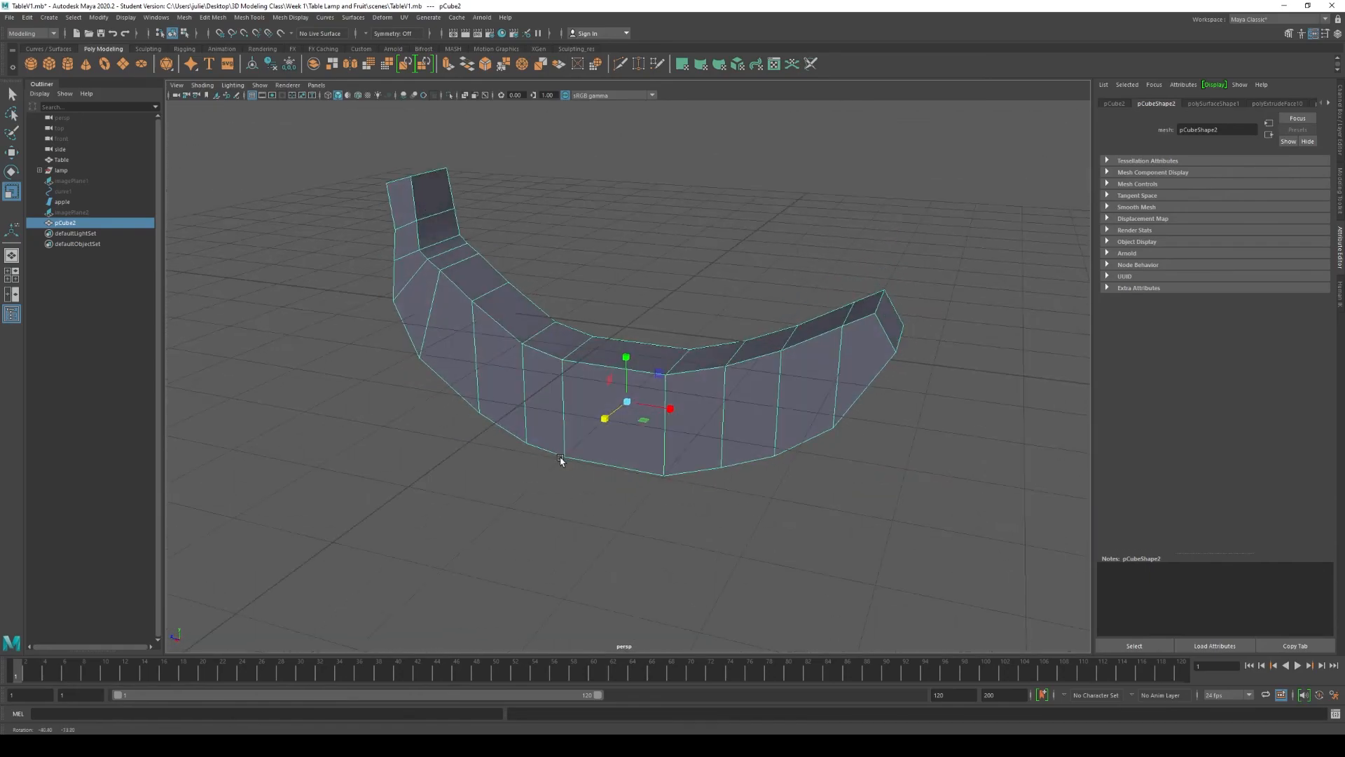
# - Show the hidden banana reference image plane behind the model again
pyautogui.click(71, 212)
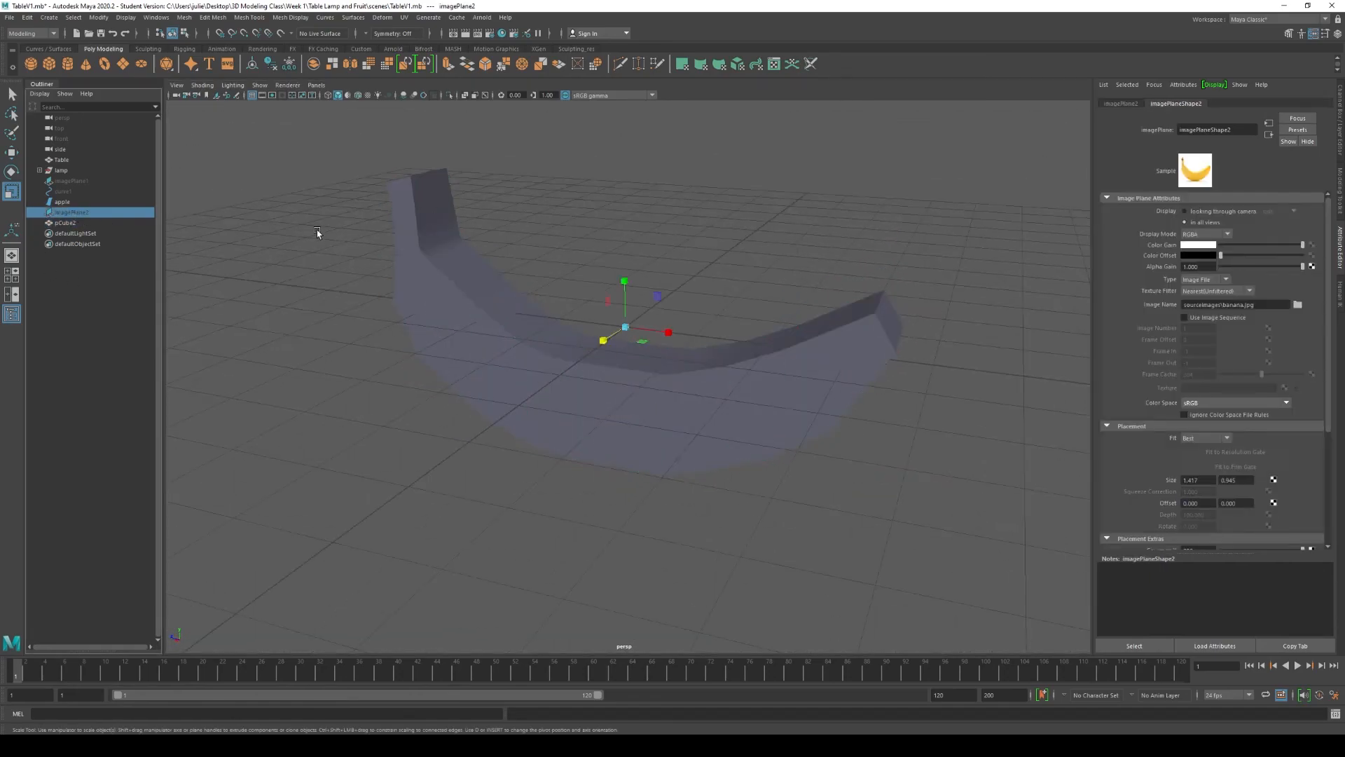
pyautogui.hotkey('shift', 'h')
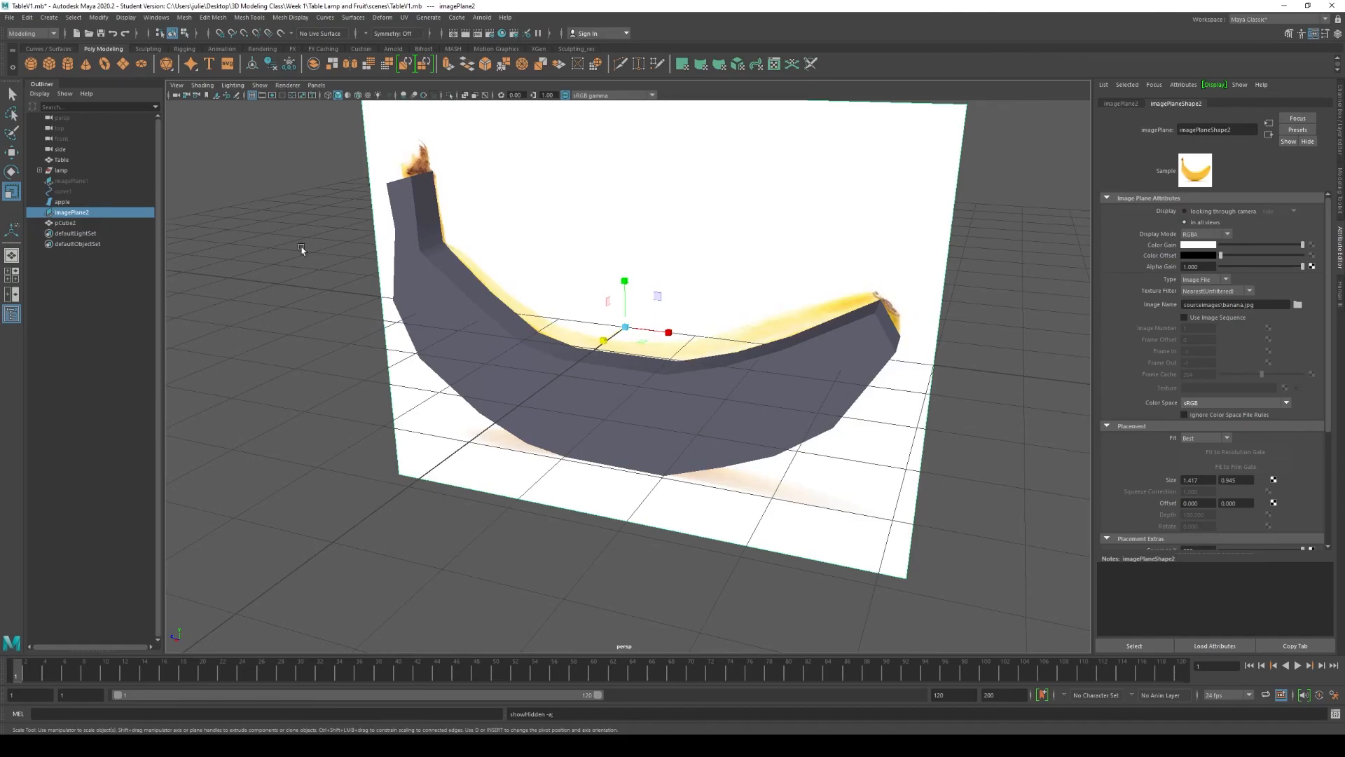
pyautogui.keyDown('alt'); pyautogui.moveTo(462, 399); pyautogui.dragTo(796, 393); pyautogui.keyUp('alt')
# - Bevel the full upper edge loop running along the banana's side that faces away from the reference image
pyautogui.click(699, 390)
pyautogui.scroll(3, 709, 385)
pyautogui.scroll(3, 710, 385)
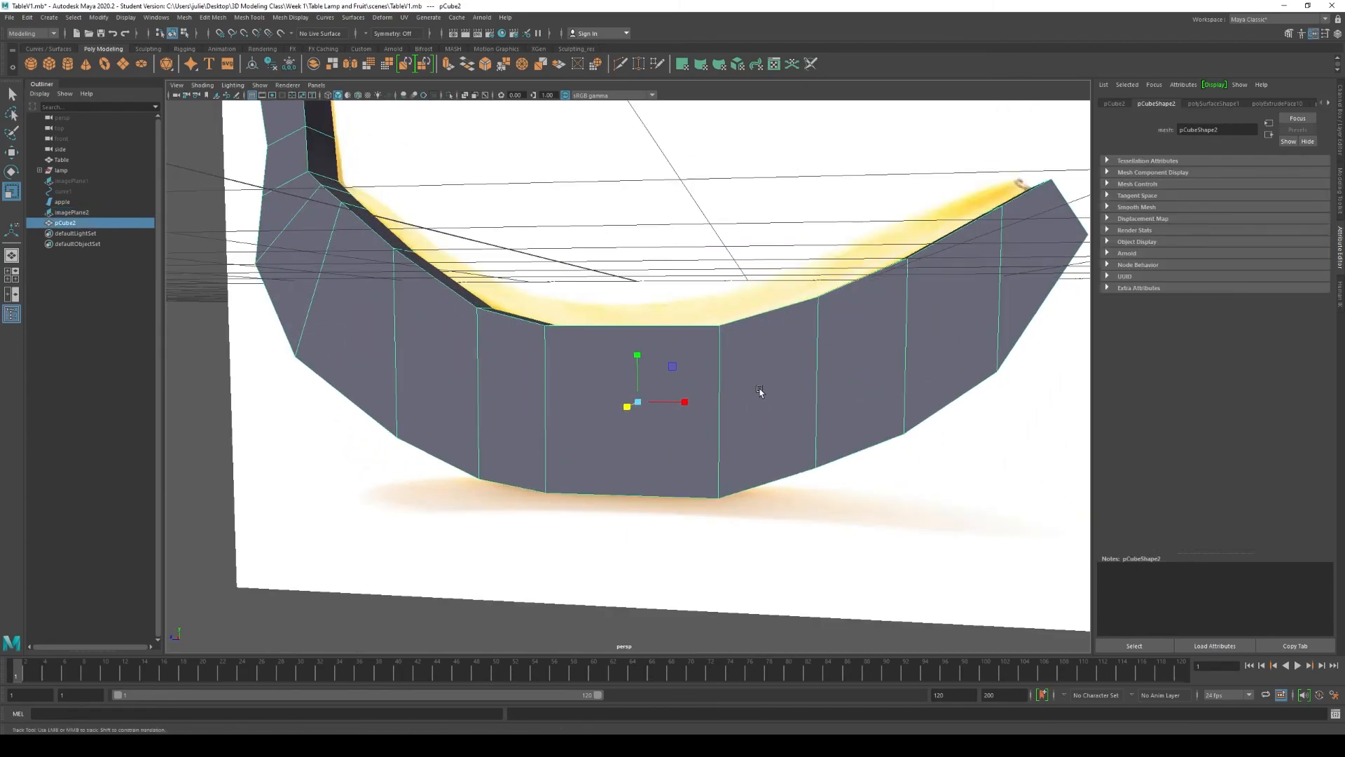
pyautogui.keyDown('alt'); pyautogui.moveTo(759, 390); pyautogui.dragTo(738, 376, button='middle'); pyautogui.keyUp('alt')
pyautogui.keyDown('alt'); pyautogui.moveTo(738, 376); pyautogui.dragTo(713, 390); pyautogui.keyUp('alt')
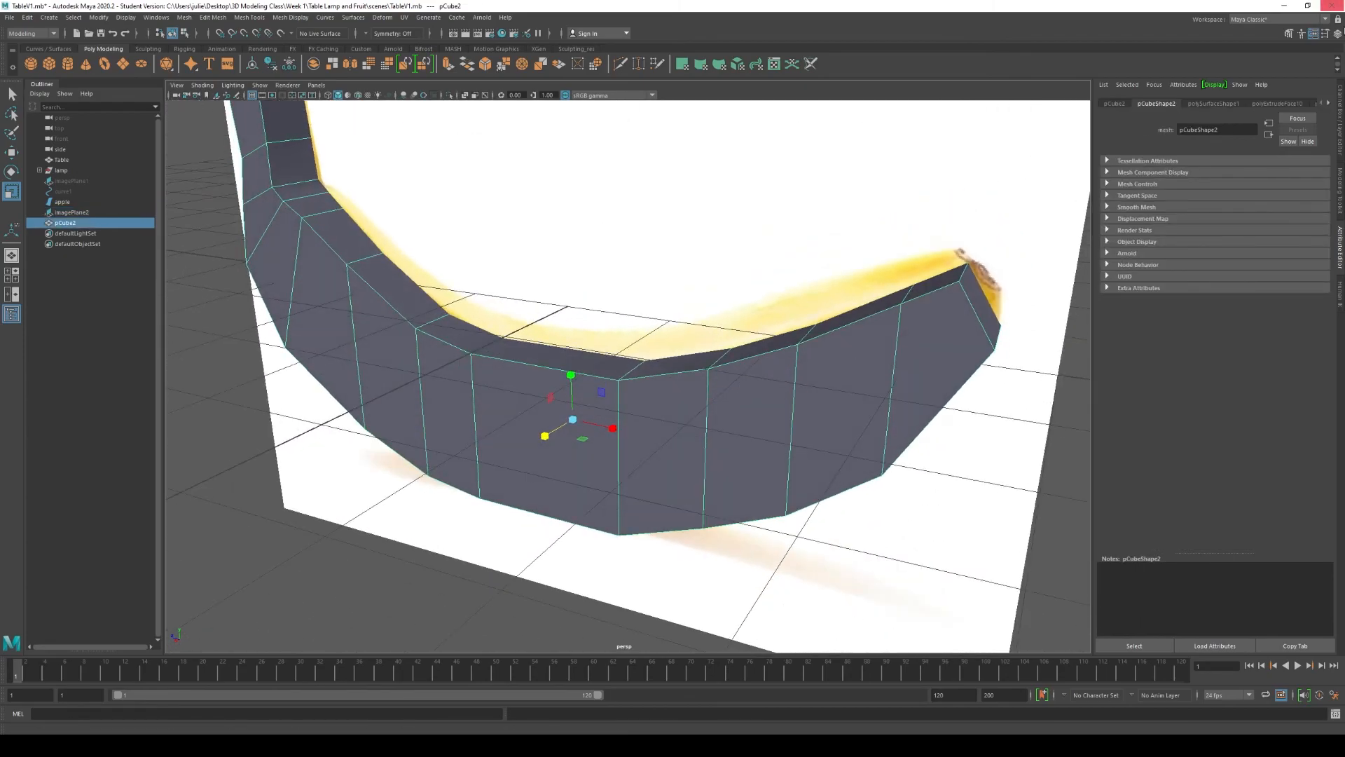
pyautogui.click(1343, 188)
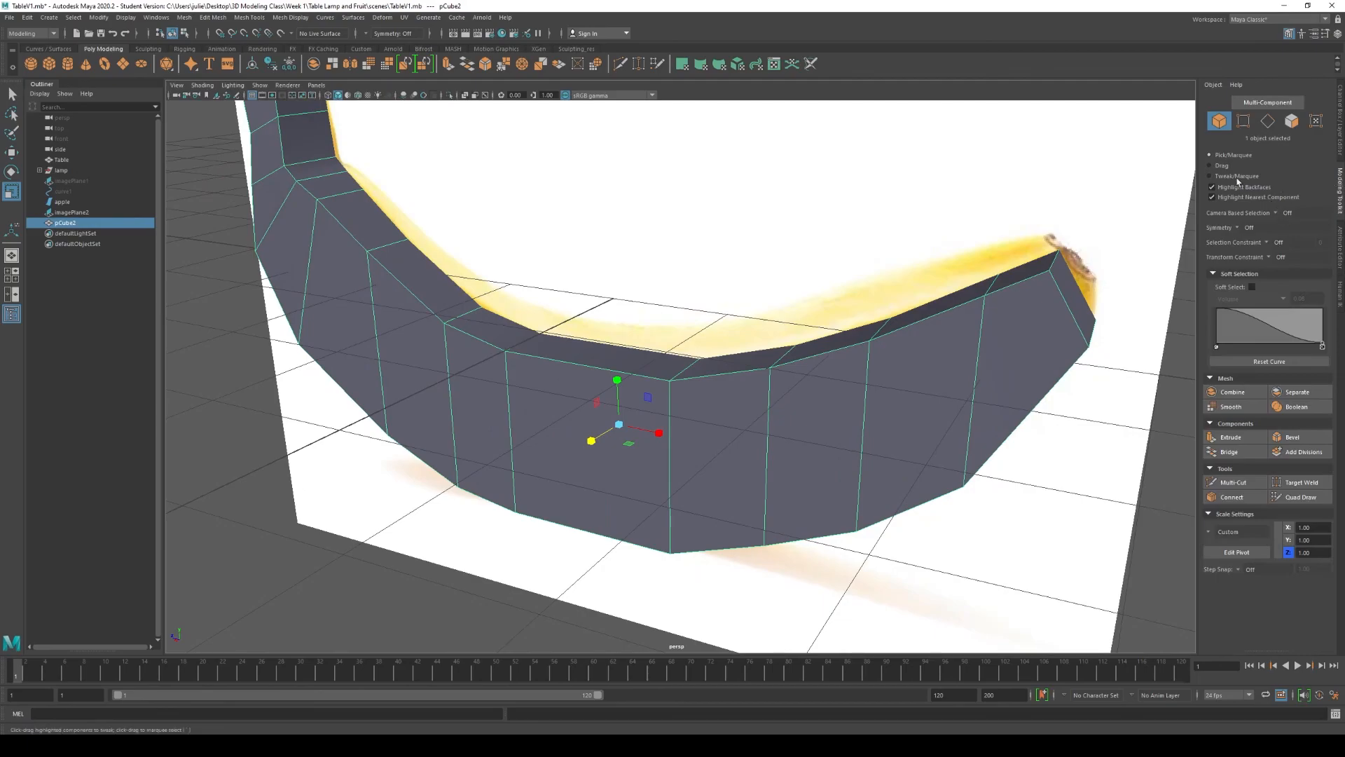
pyautogui.scroll(-3, 889, 423)
pyautogui.keyDown('alt'); pyautogui.moveTo(844, 462); pyautogui.dragTo(873, 427); pyautogui.keyUp('alt')
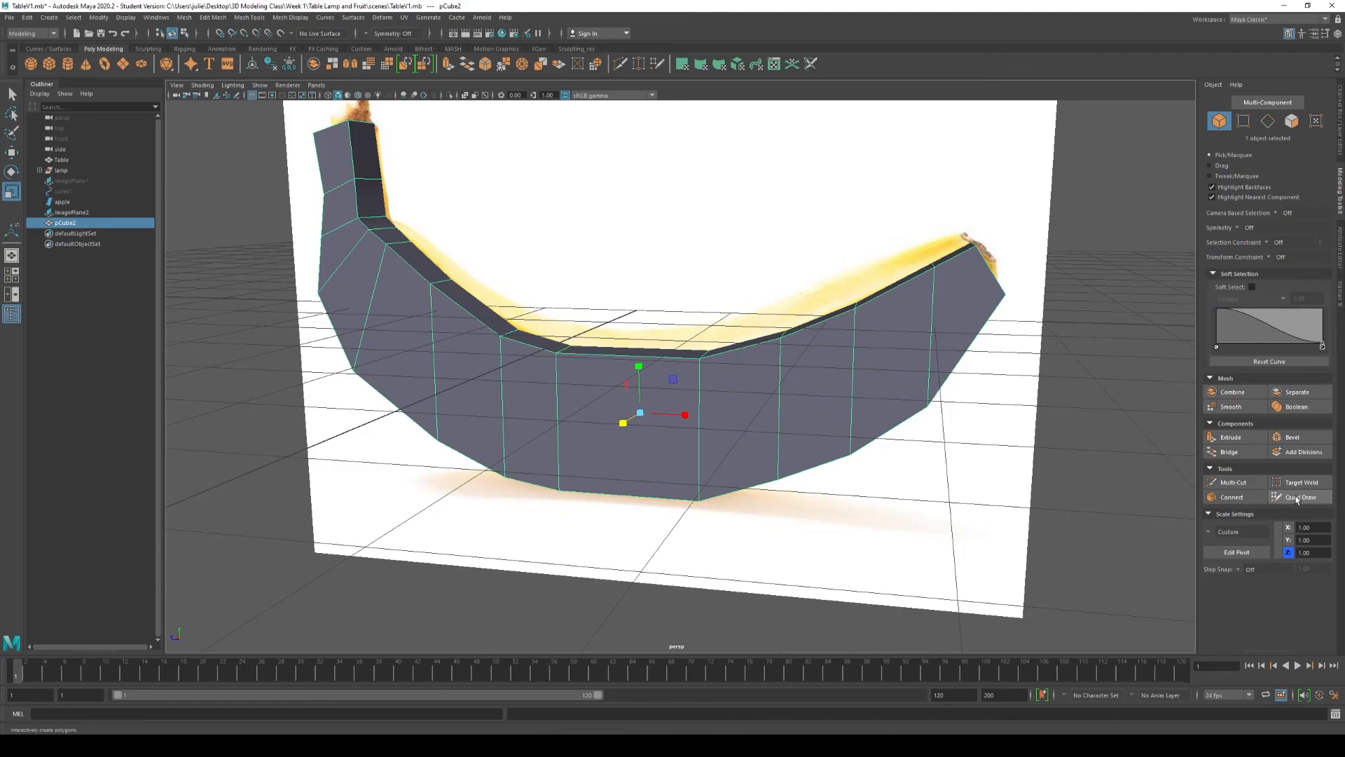
pyautogui.click(1269, 122)
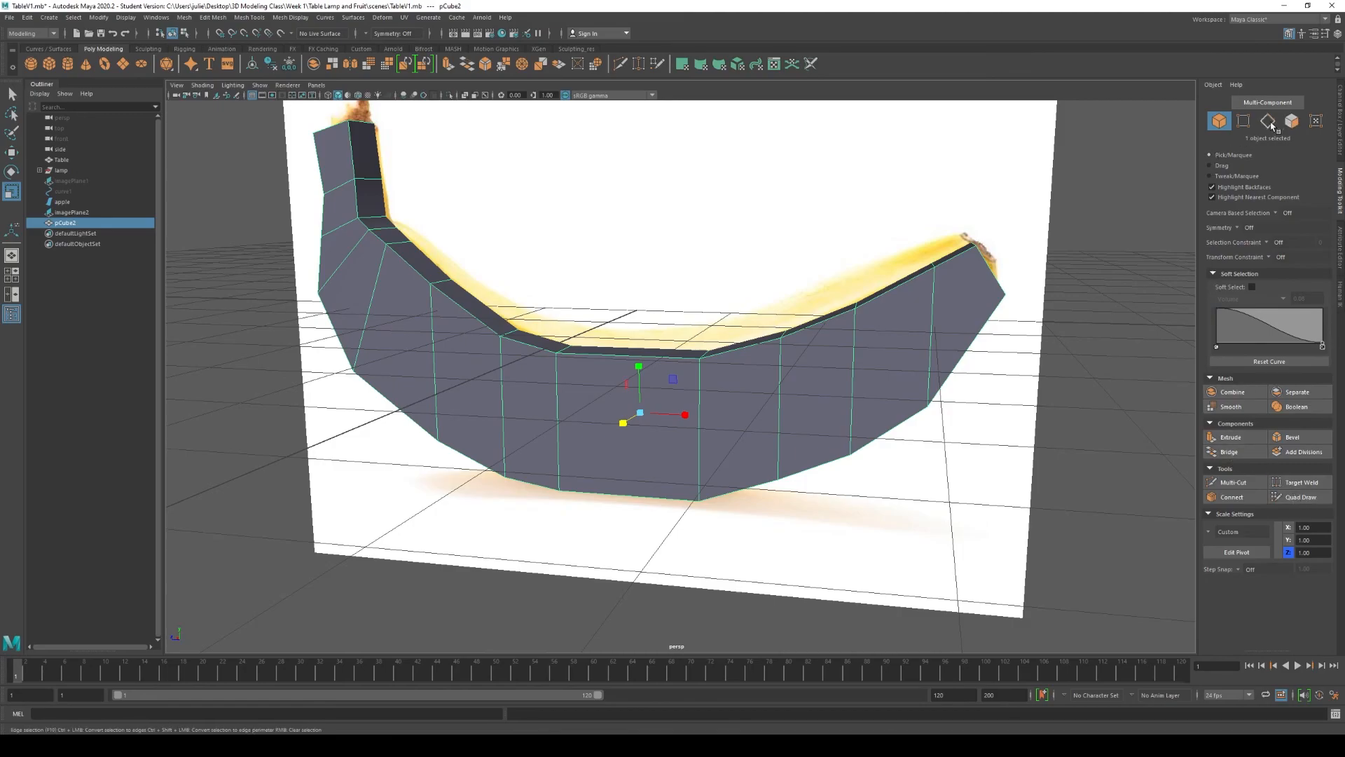
pyautogui.click(950, 263)
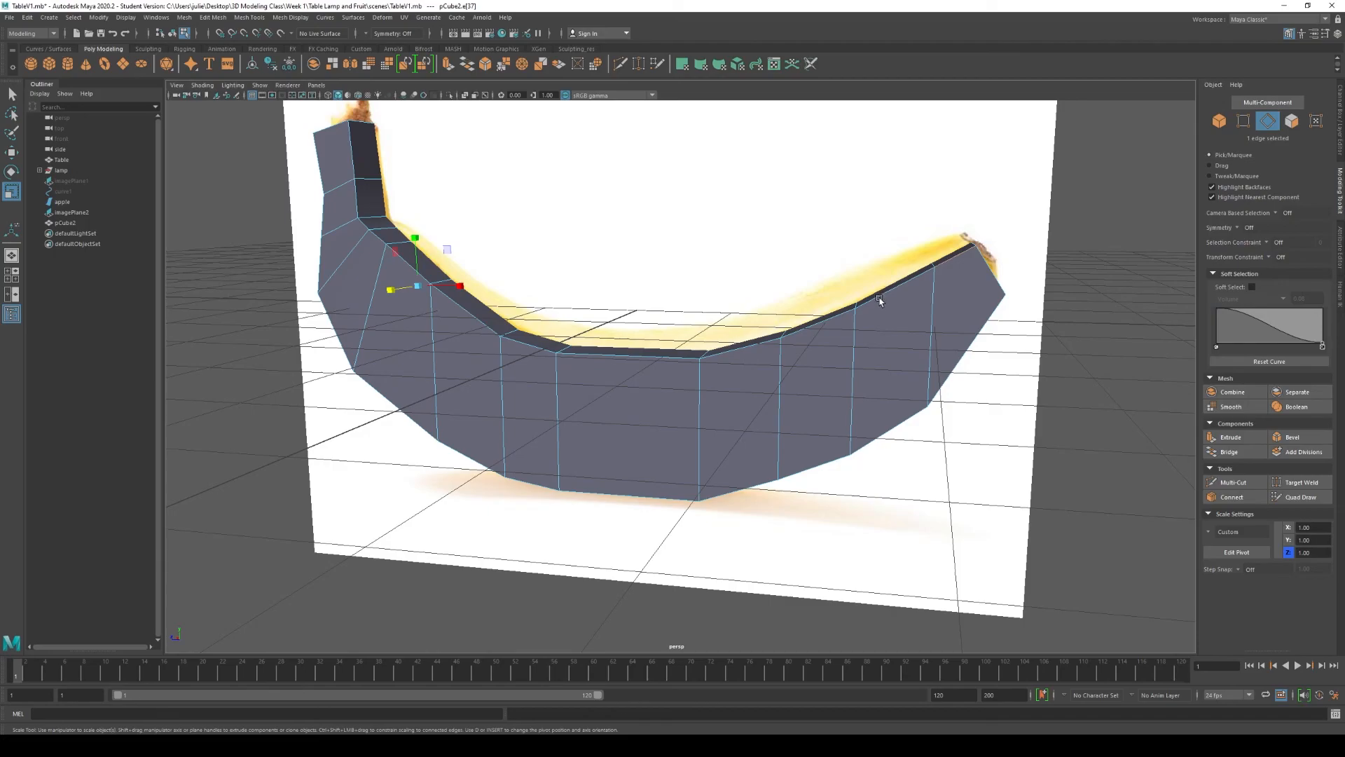
pyautogui.keyDown('shift'); pyautogui.click(820, 324); pyautogui.keyUp('shift')
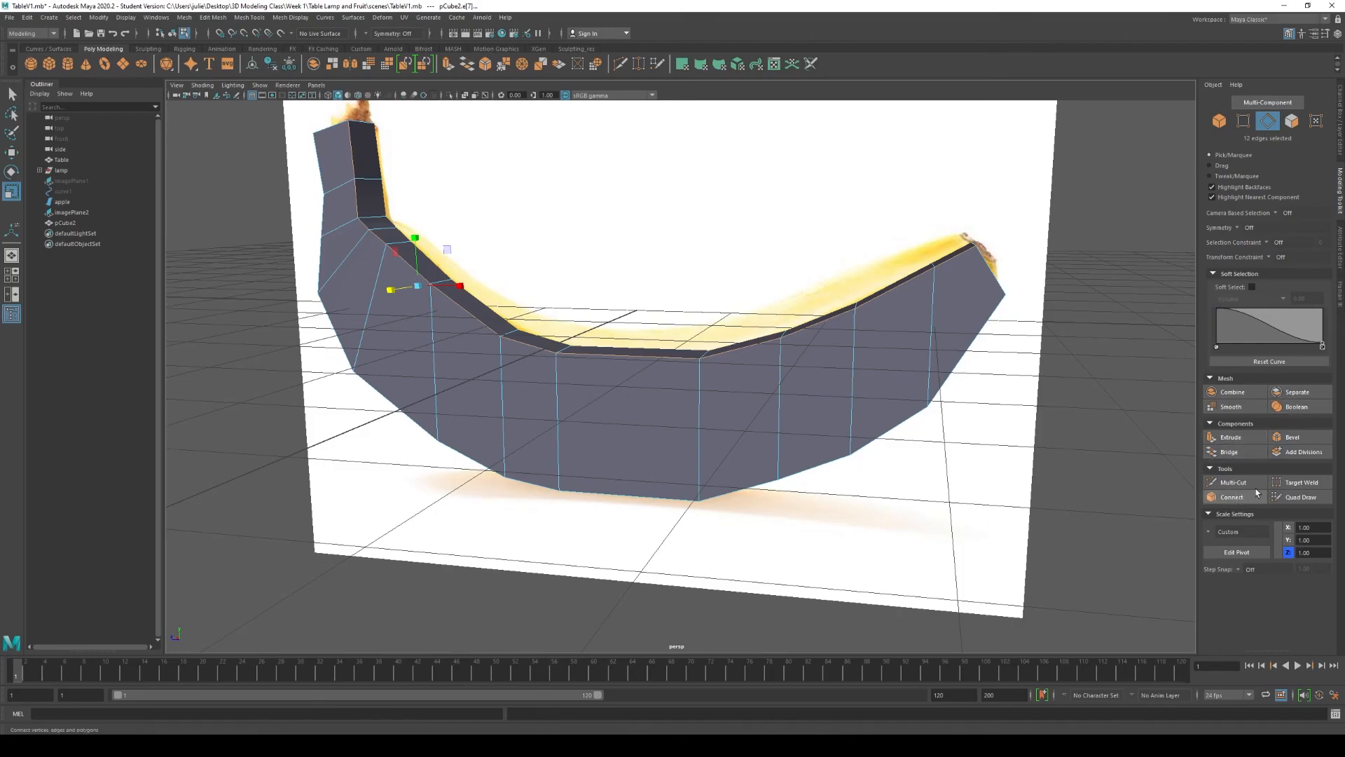
pyautogui.click(1296, 437)
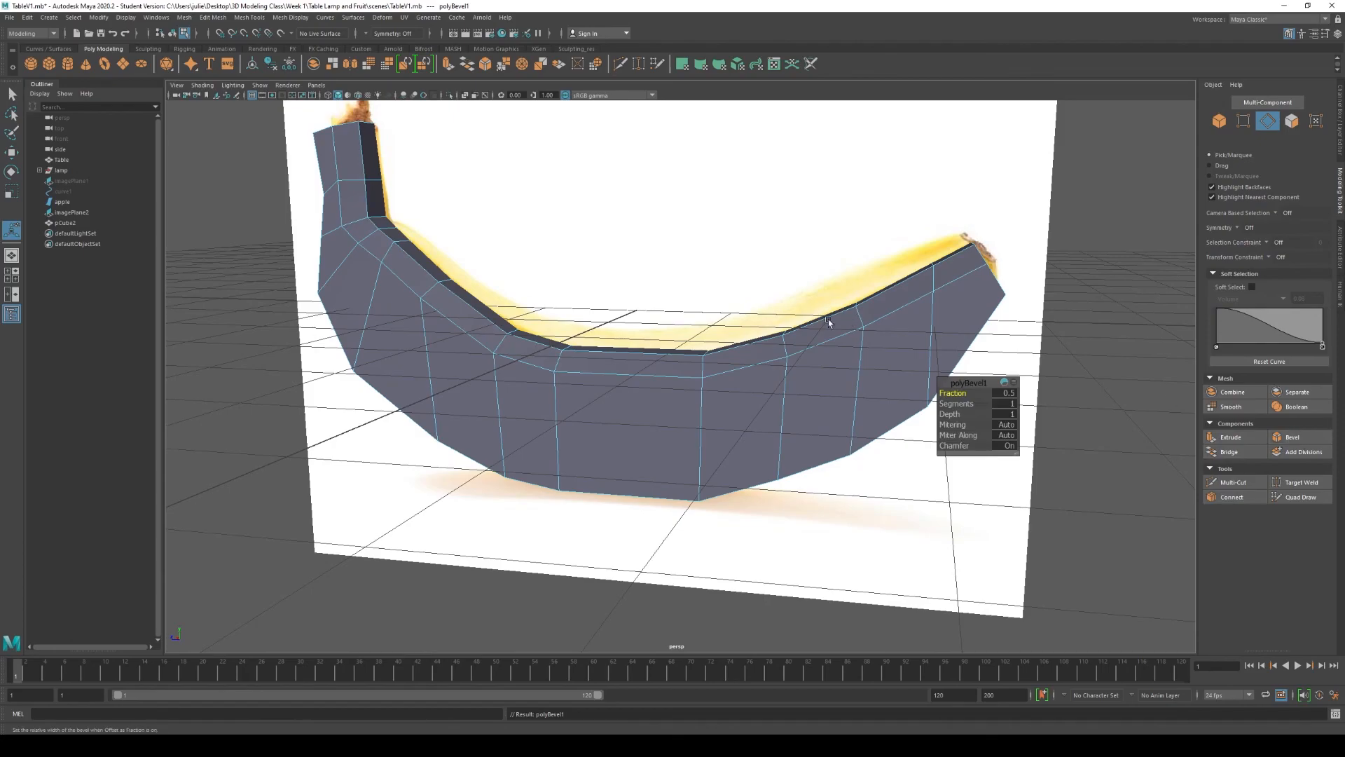
# - Set the upper edge bevel to 5 segments with a fraction of 0.3 and a depth of 1
pyautogui.moveTo(953, 393)
pyautogui.mouseDown()
pyautogui.moveTo(974, 407)
pyautogui.moveTo(956, 394)
pyautogui.mouseUp()
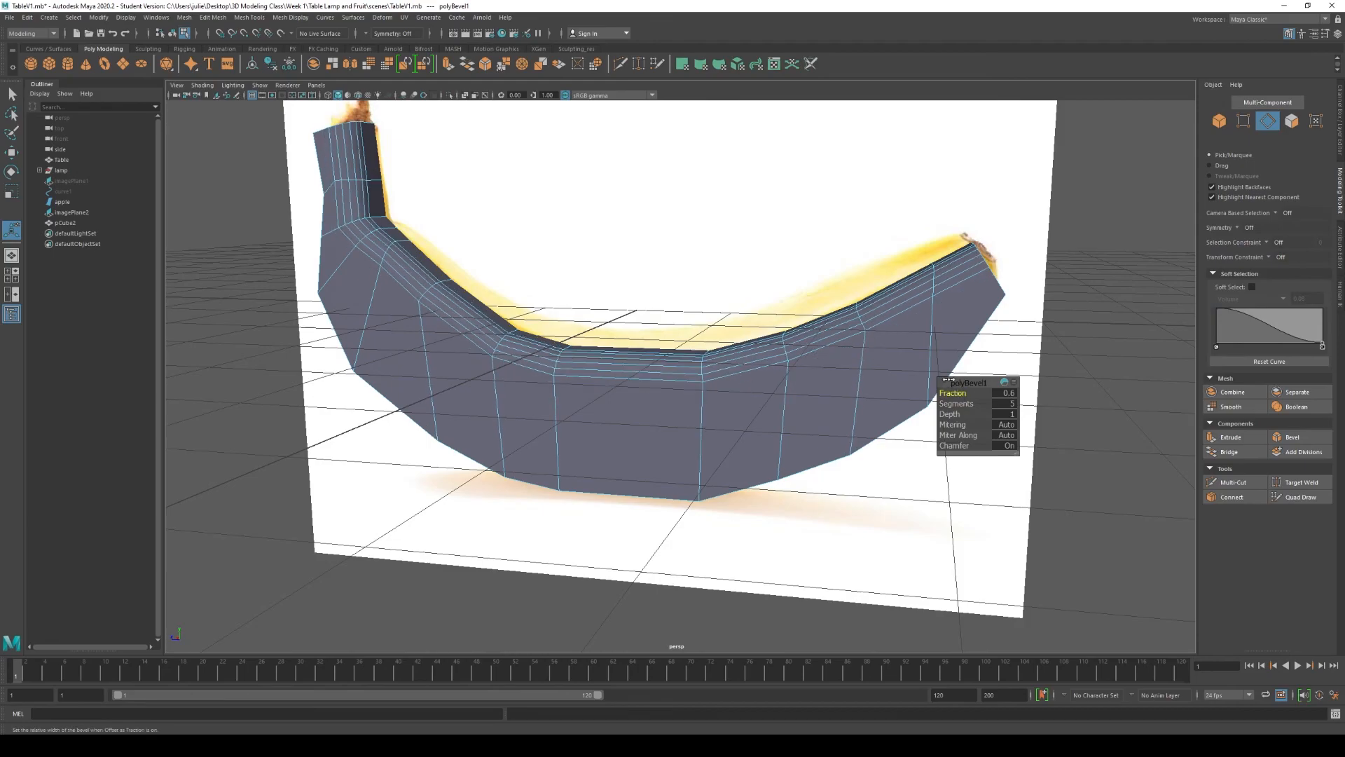
pyautogui.keyDown('alt'); pyautogui.moveTo(874, 337); pyautogui.dragTo(957, 394); pyautogui.keyUp('alt')
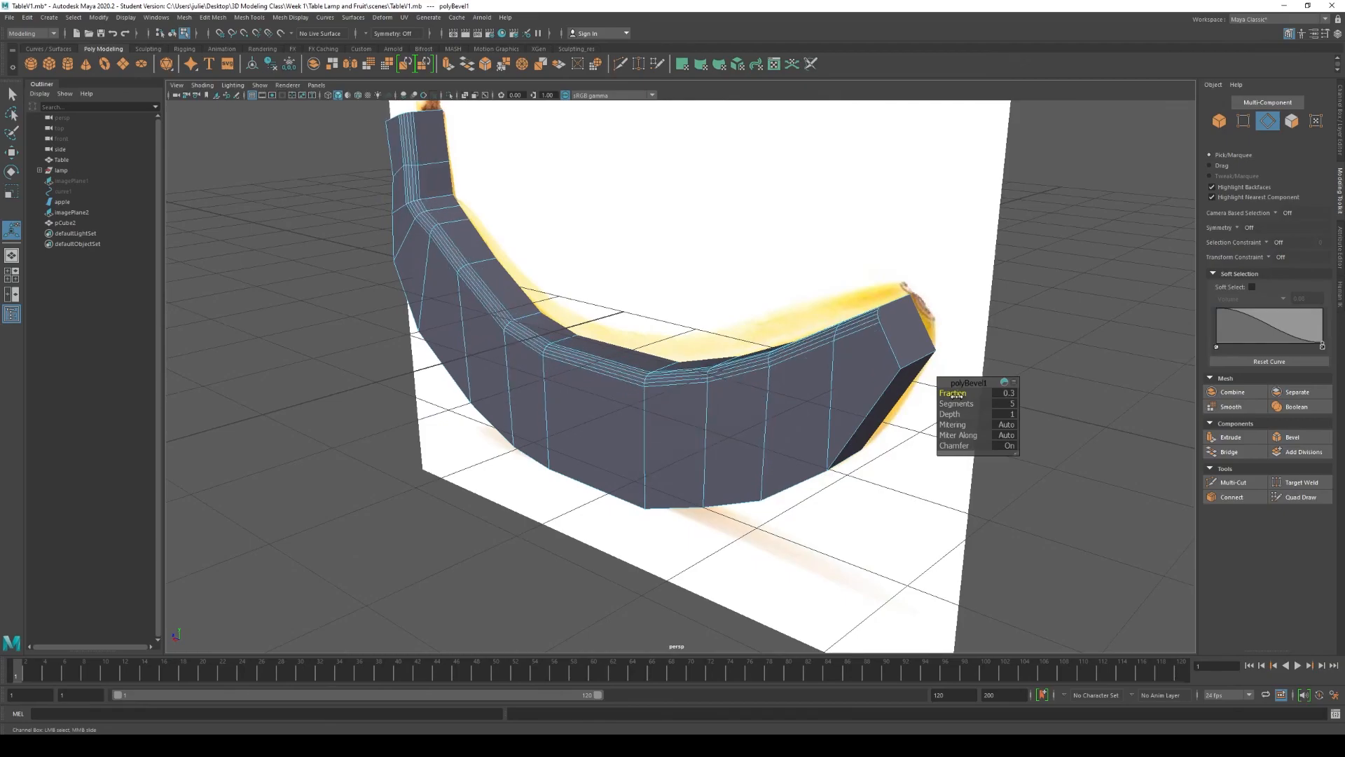
pyautogui.keyDown('alt'); pyautogui.moveTo(830, 457); pyautogui.dragTo(799, 469); pyautogui.keyUp('alt')
pyautogui.keyDown('alt'); pyautogui.moveTo(844, 408); pyautogui.dragTo(754, 417); pyautogui.keyUp('alt')
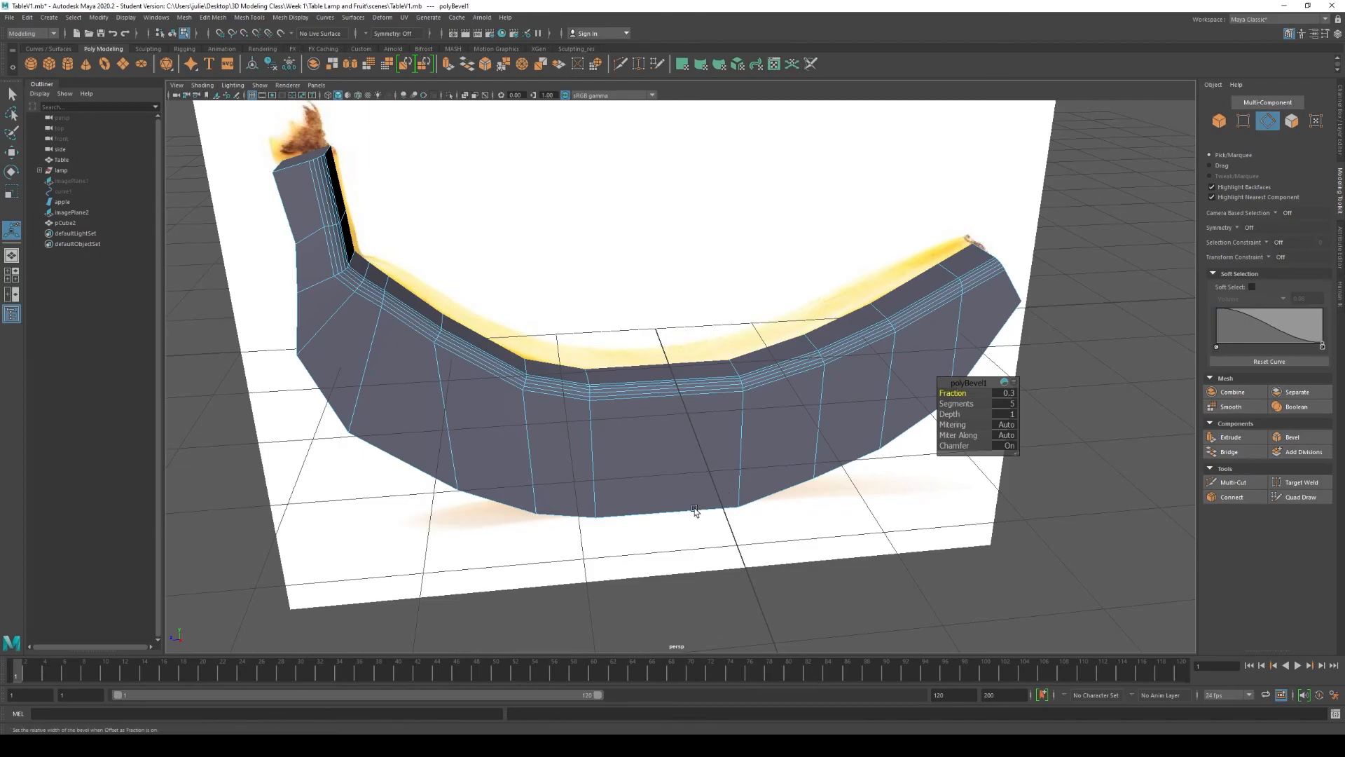
pyautogui.click(950, 414)
pyautogui.moveTo(959, 414)
pyautogui.mouseDown(button='middle')
pyautogui.moveTo(938, 416)
pyautogui.moveTo(950, 414)
pyautogui.mouseUp(button='middle')
pyautogui.keyDown('alt'); pyautogui.moveTo(740, 459); pyautogui.dragTo(773, 458); pyautogui.keyUp('alt')
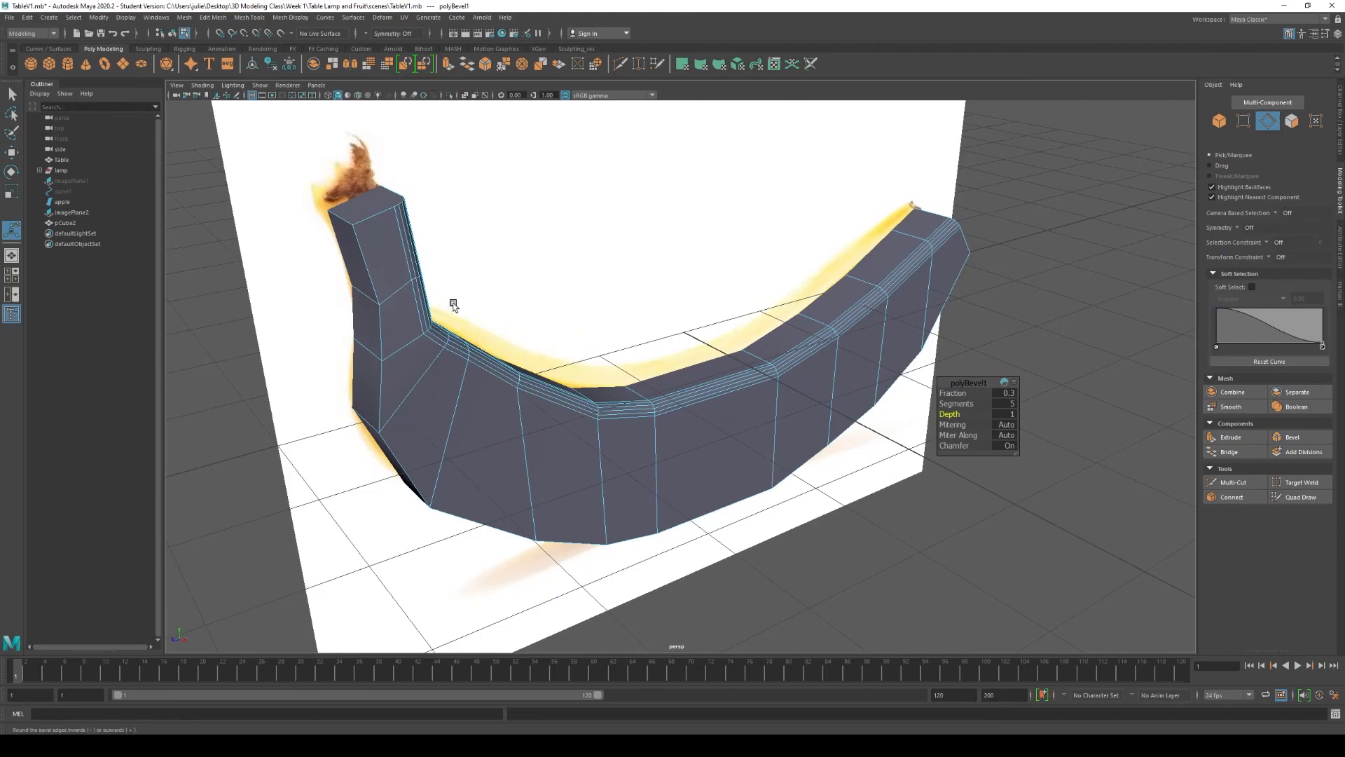
# - Bevel the outer lower edge loop on the same side of the banana with a fraction of 0.8 and 6 segments
pyautogui.click(361, 255)
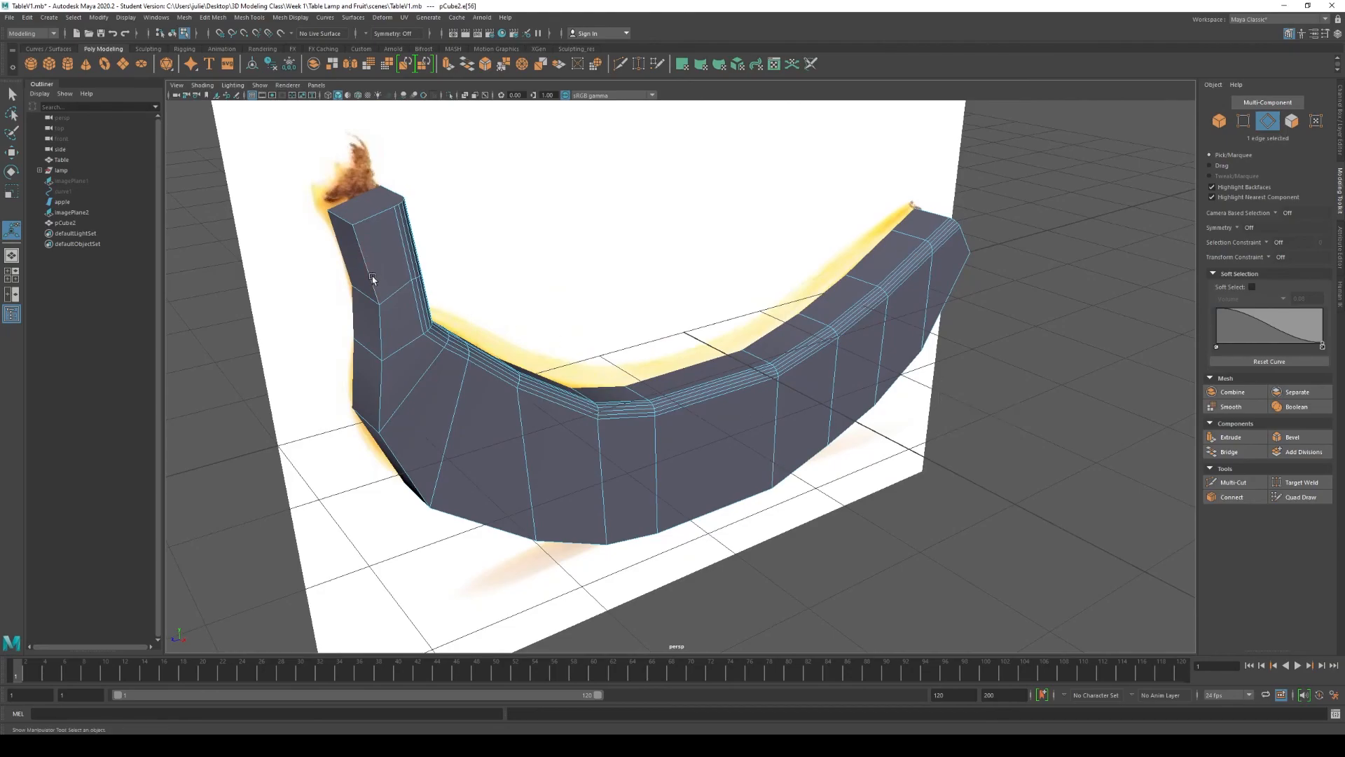
pyautogui.doubleClick(381, 327)
pyautogui.keyDown('alt'); pyautogui.moveTo(942, 427); pyautogui.dragTo(897, 398); pyautogui.keyUp('alt')
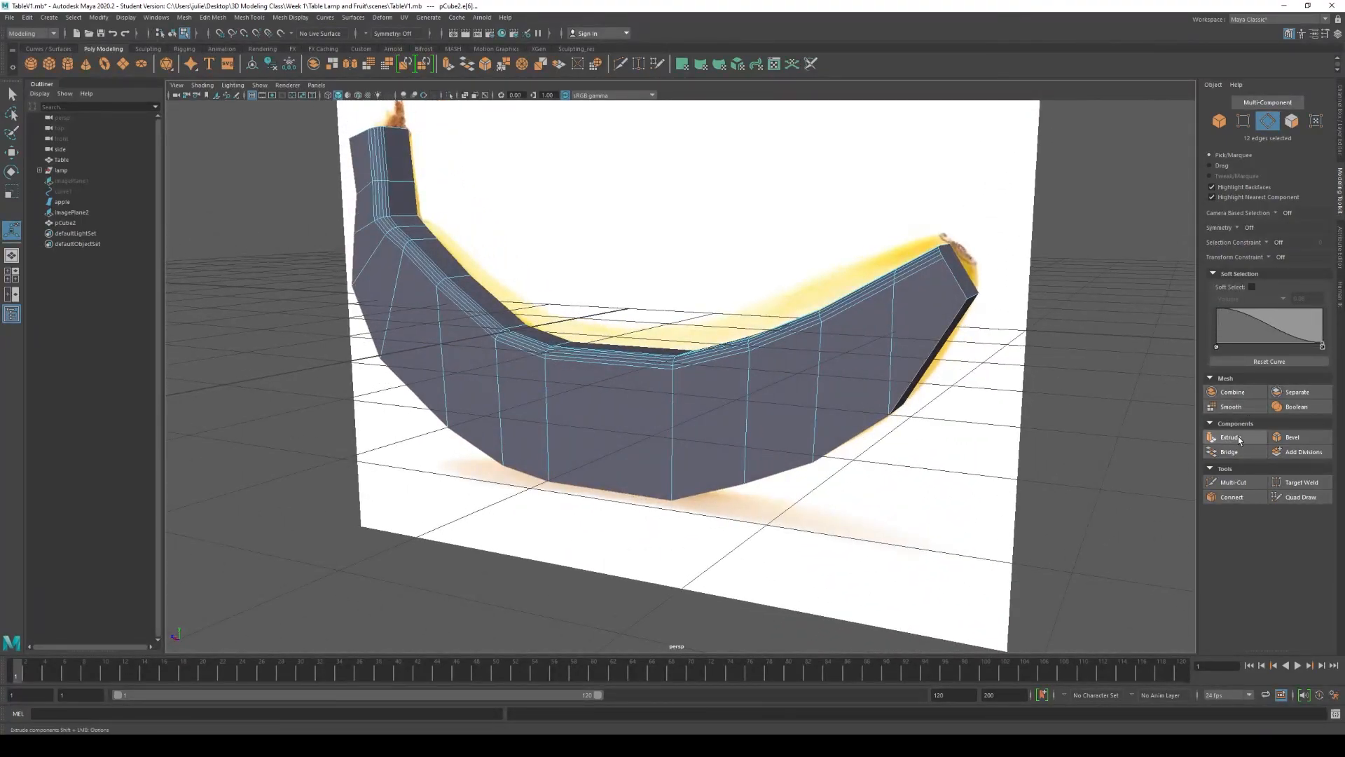
pyautogui.click(1292, 437)
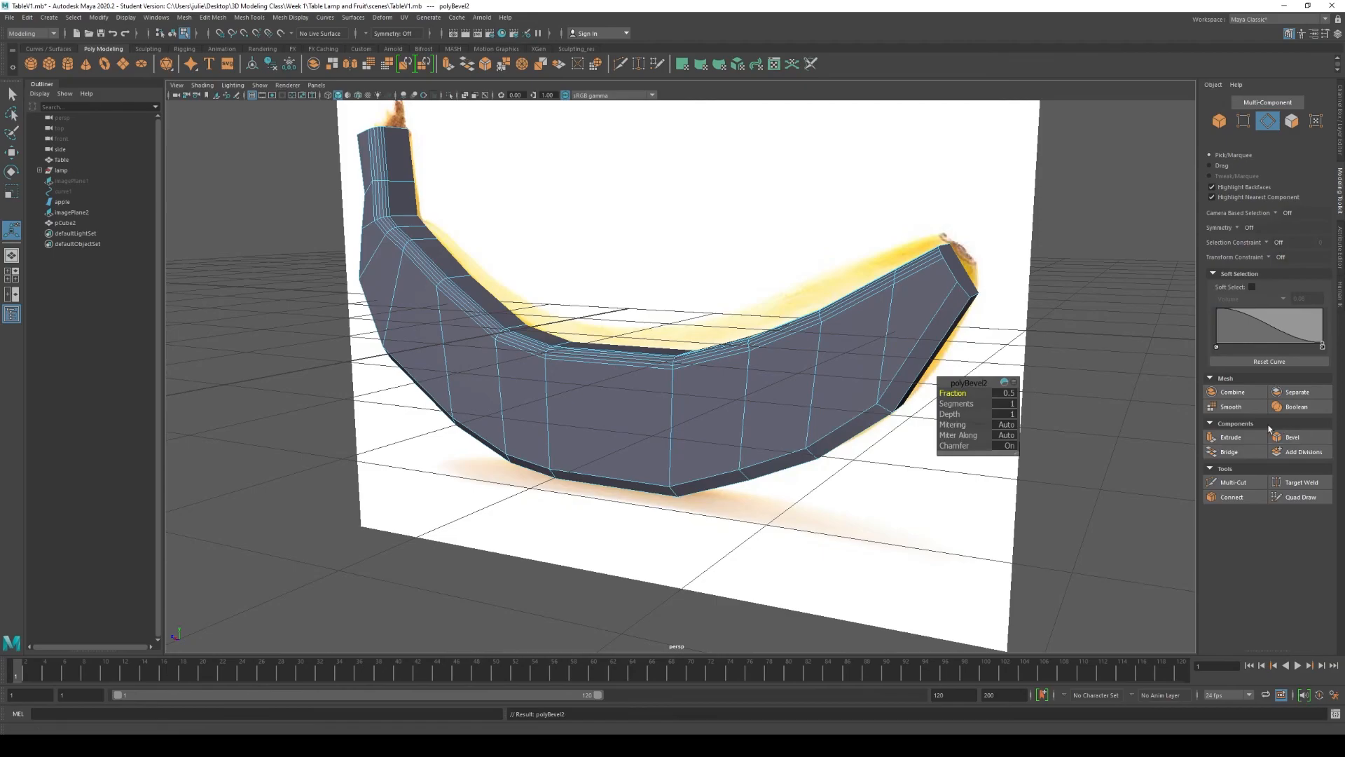
pyautogui.moveTo(955, 393); pyautogui.dragTo(954, 393)
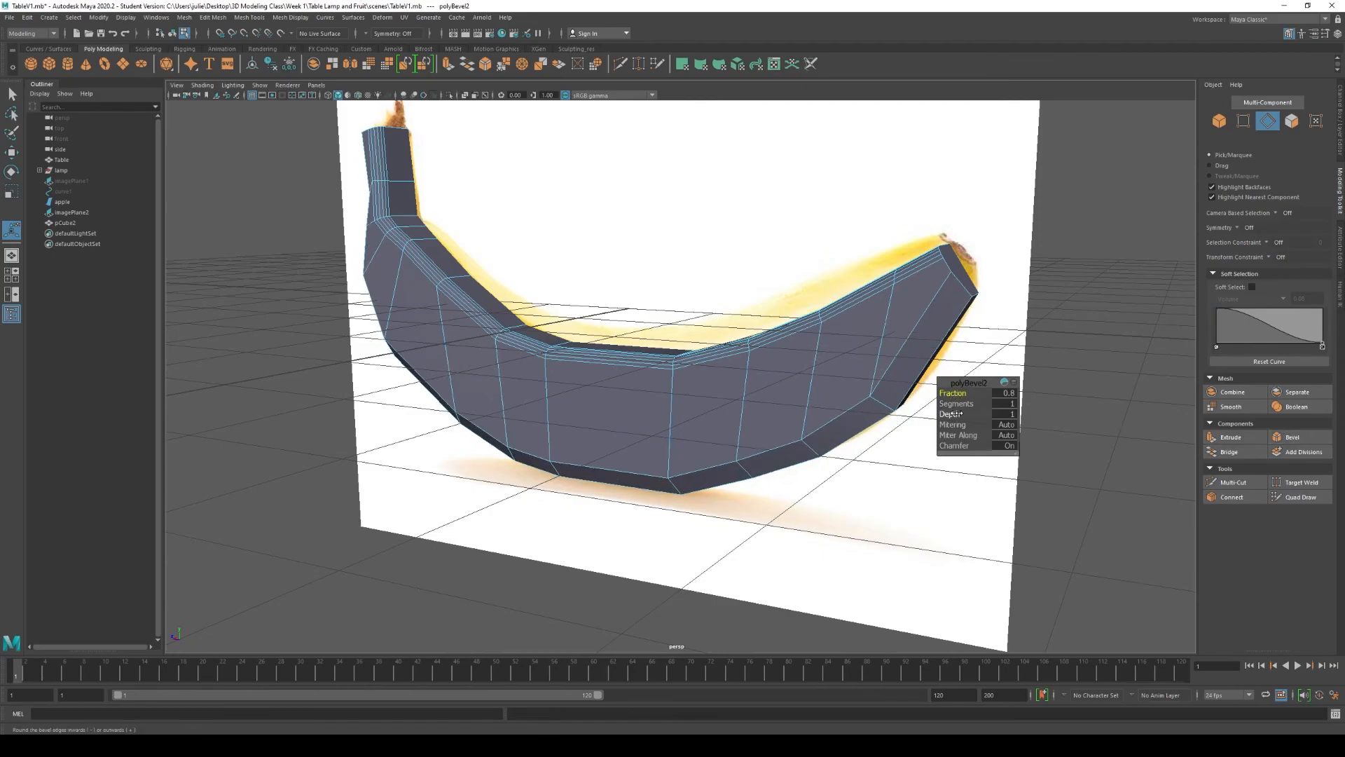
pyautogui.moveTo(954, 406); pyautogui.dragTo(980, 409)
pyautogui.keyDown('alt'); pyautogui.moveTo(574, 382); pyautogui.dragTo(762, 373); pyautogui.keyUp('alt')
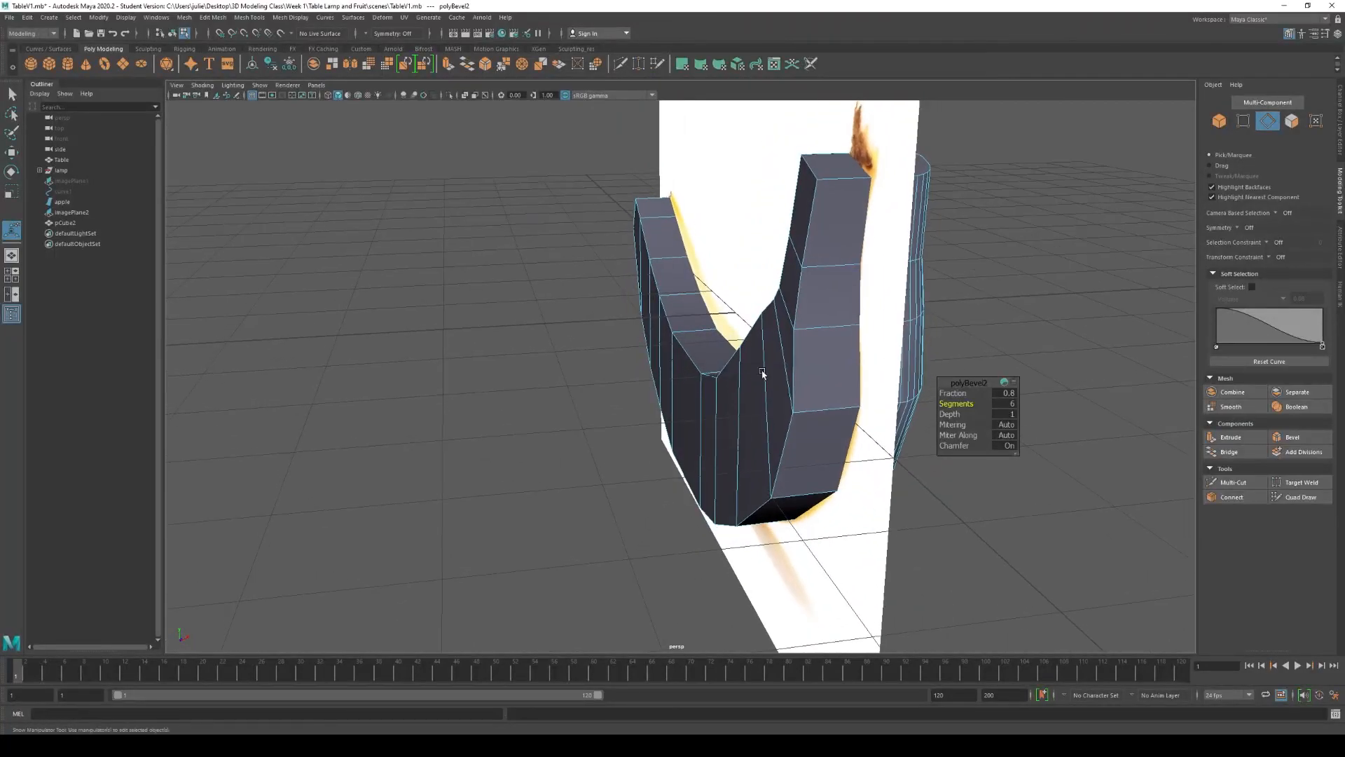
pyautogui.click(958, 404)
# - Bevel the outer lower edge loop on the banana's opposite side with a fraction of 0.5 and 4 segments
pyautogui.click(805, 243)
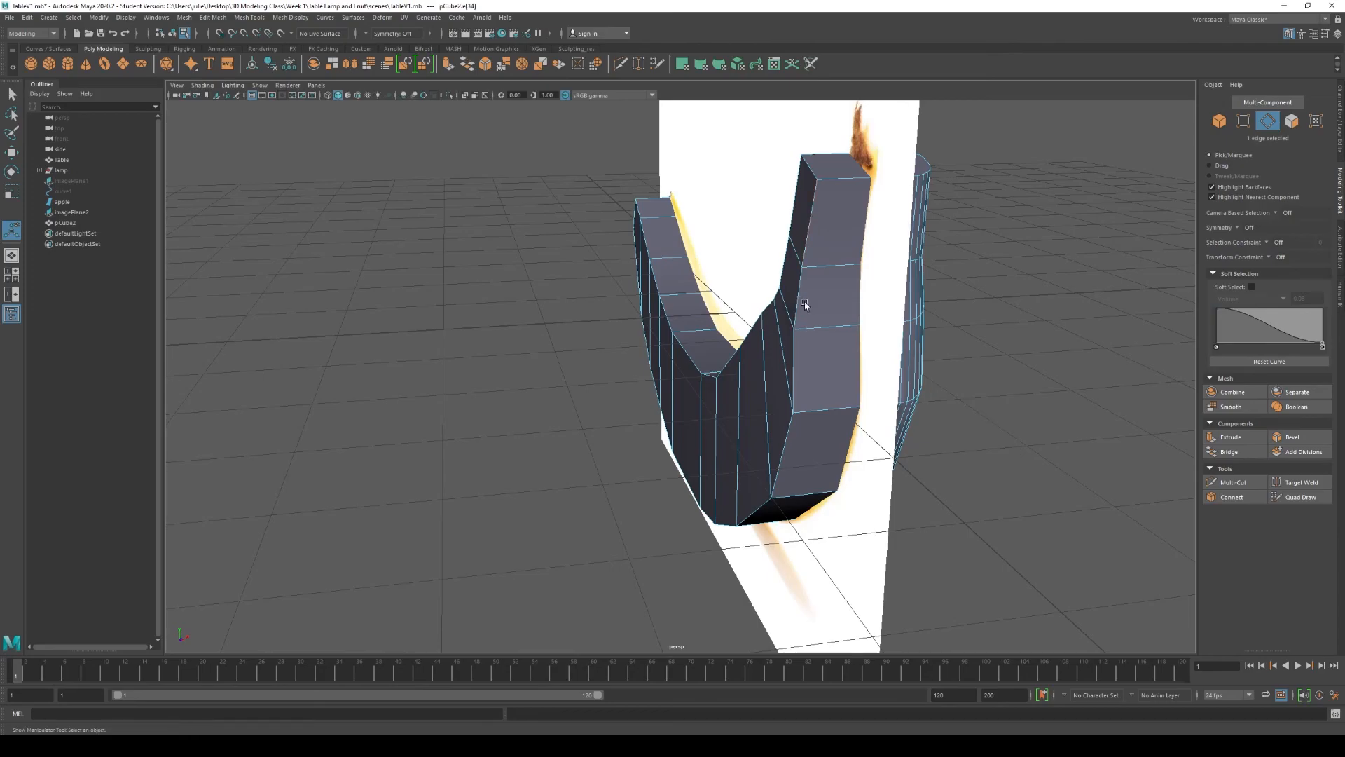
pyautogui.keyDown('alt'); pyautogui.moveTo(643, 390); pyautogui.dragTo(743, 378); pyautogui.keyUp('alt')
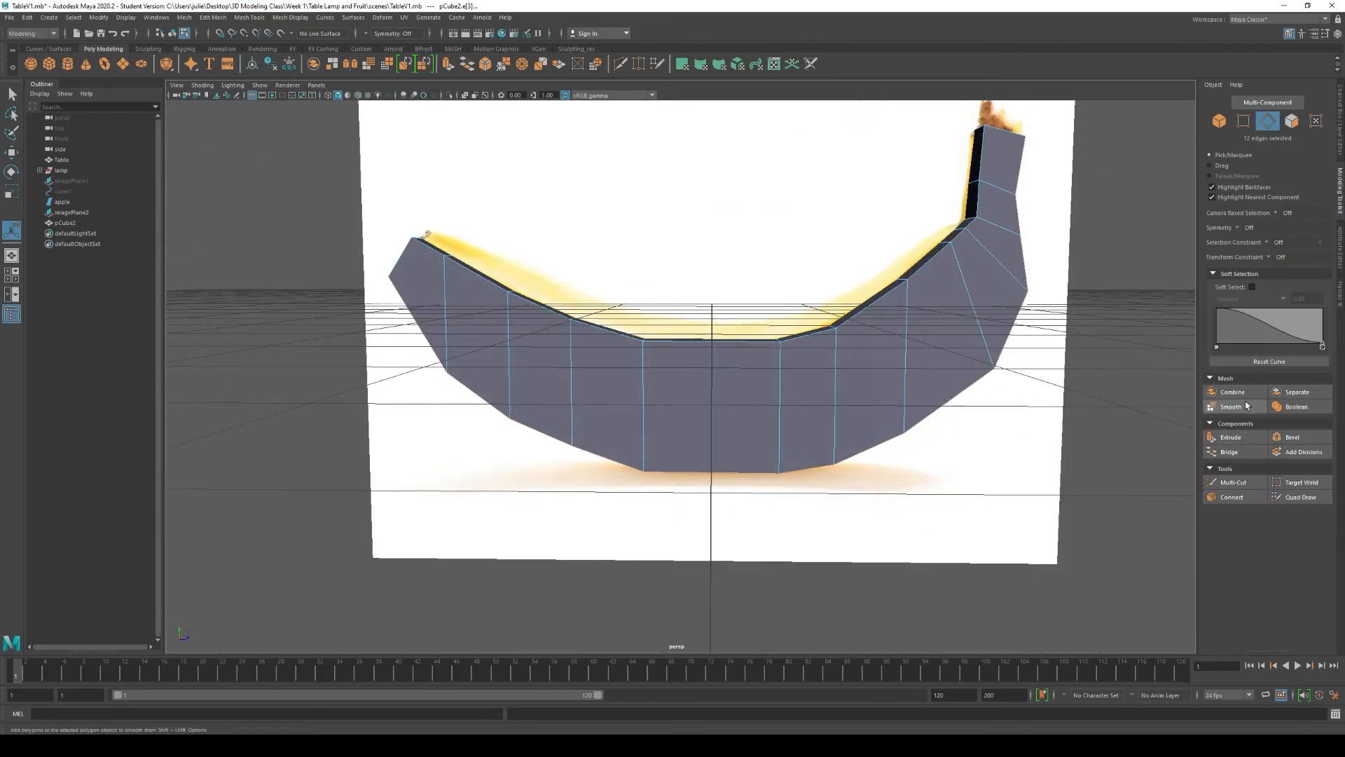
pyautogui.click(1292, 437)
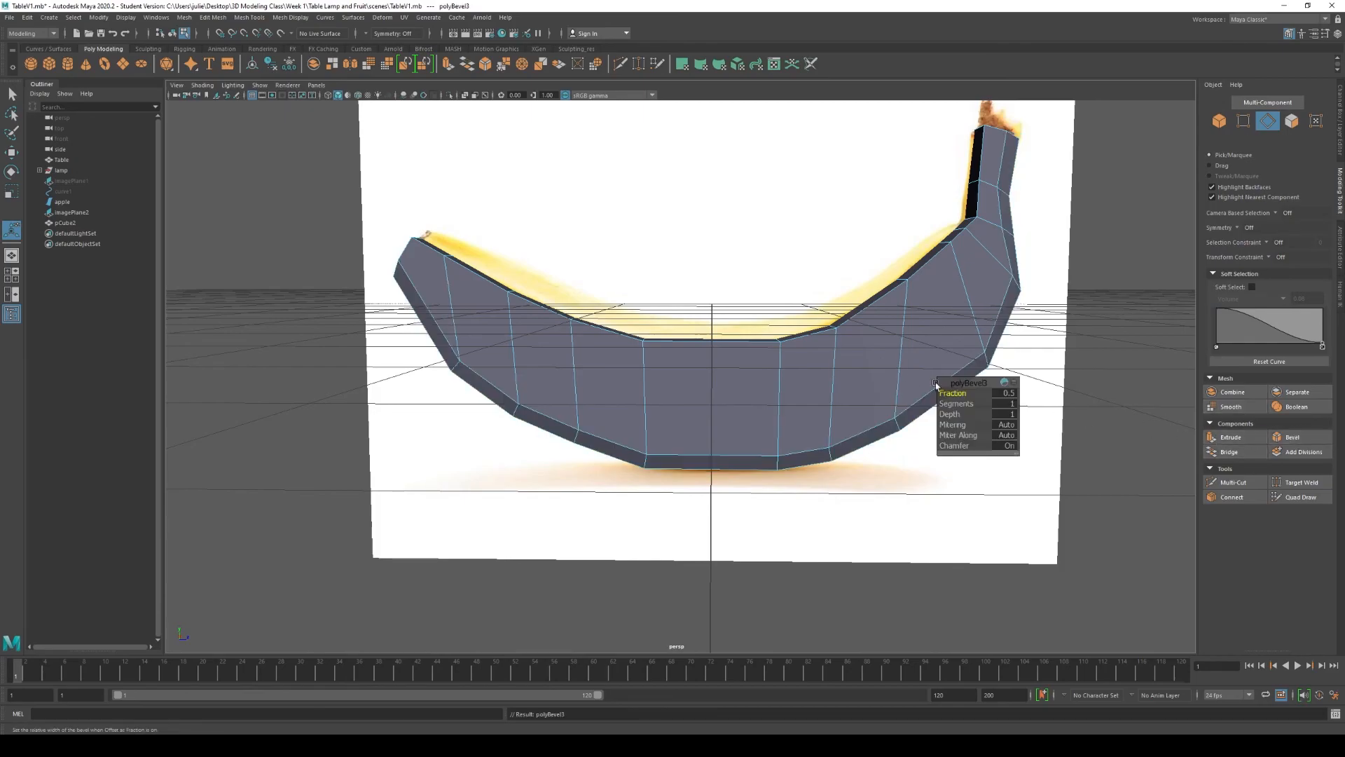
pyautogui.moveTo(949, 397); pyautogui.dragTo(949, 396)
pyautogui.moveTo(949, 405); pyautogui.dragTo(965, 405)
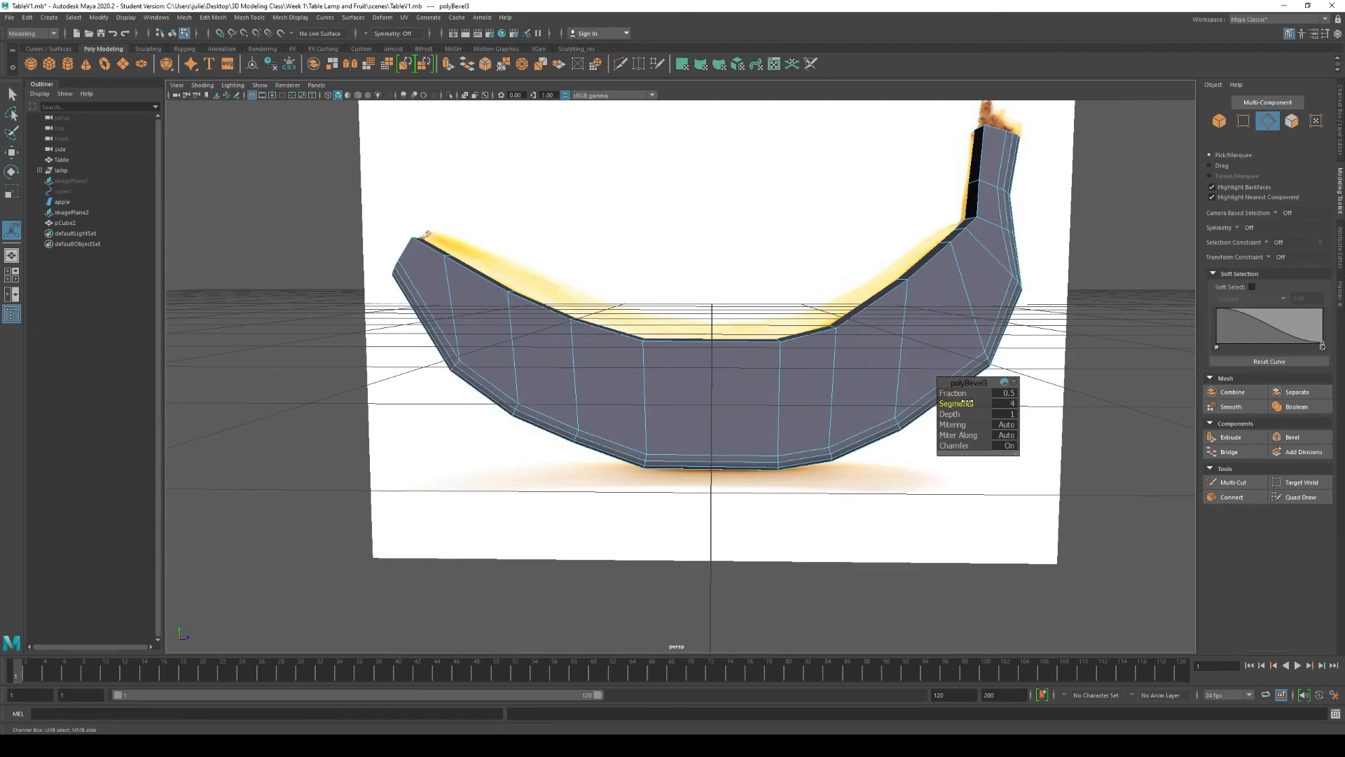
# - Bevel the remaining upper edge loop on the banana's opposite side and adjust the bevel to round that edge
pyautogui.keyDown('alt'); pyautogui.moveTo(724, 354); pyautogui.dragTo(496, 349); pyautogui.keyUp('alt')
pyautogui.scroll(3, 393, 300)
pyautogui.scroll(-1, 337, 297)
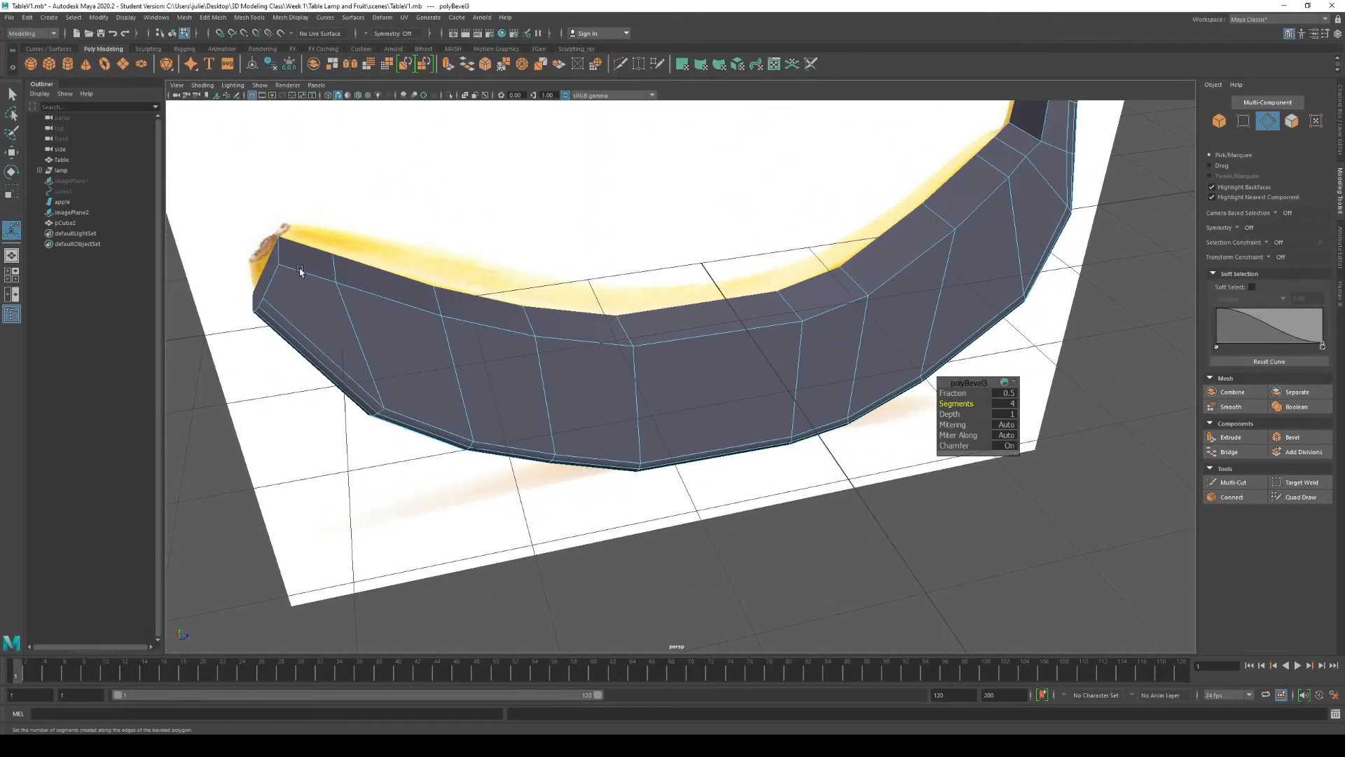
pyautogui.click(303, 273)
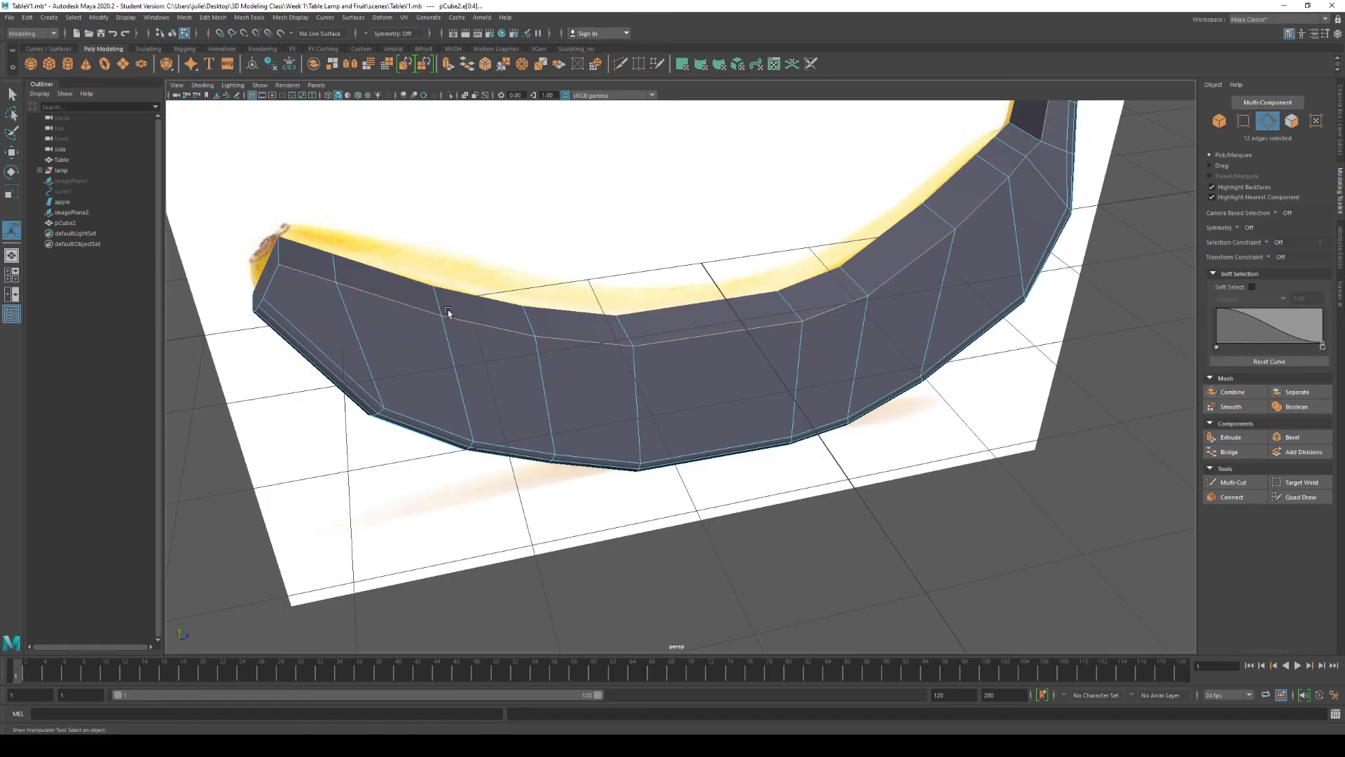
pyautogui.scroll(-2, 737, 378)
pyautogui.scroll(-2, 715, 378)
pyautogui.scroll(3, 714, 379)
pyautogui.scroll(-1, 715, 379)
pyautogui.keyDown('alt'); pyautogui.moveTo(634, 351); pyautogui.dragTo(564, 336); pyautogui.keyUp('alt')
pyautogui.keyDown('alt'); pyautogui.moveTo(644, 344); pyautogui.dragTo(686, 399); pyautogui.keyUp('alt')
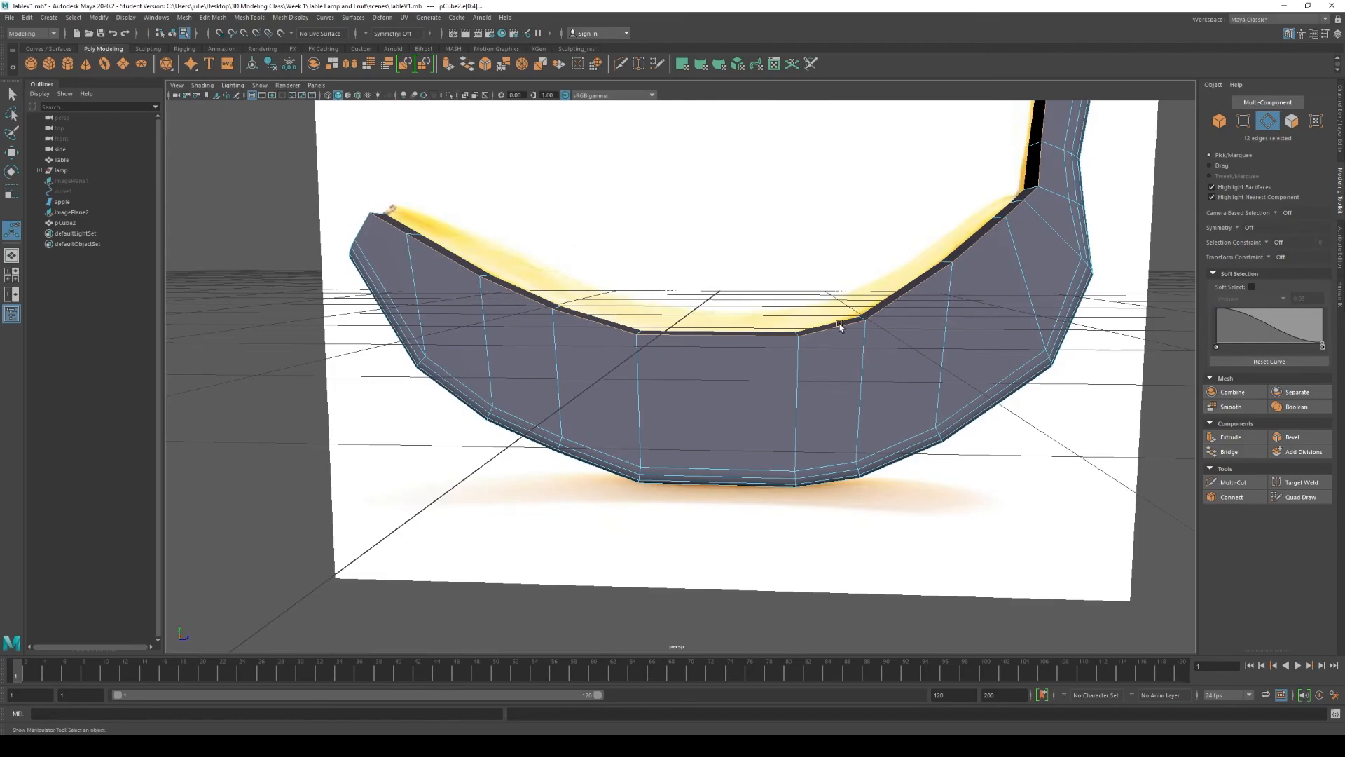
pyautogui.keyDown('alt'); pyautogui.moveTo(490, 335); pyautogui.dragTo(595, 352); pyautogui.keyUp('alt')
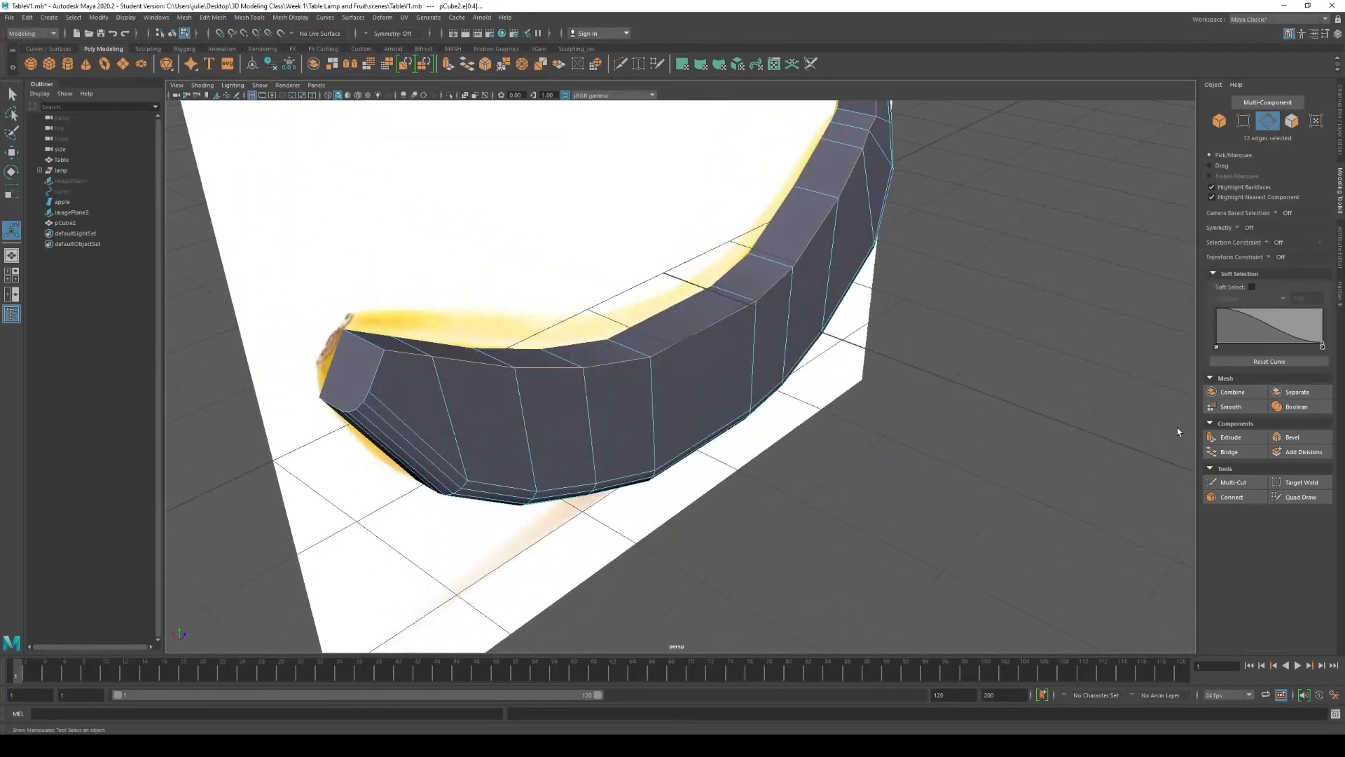
pyautogui.click(1295, 438)
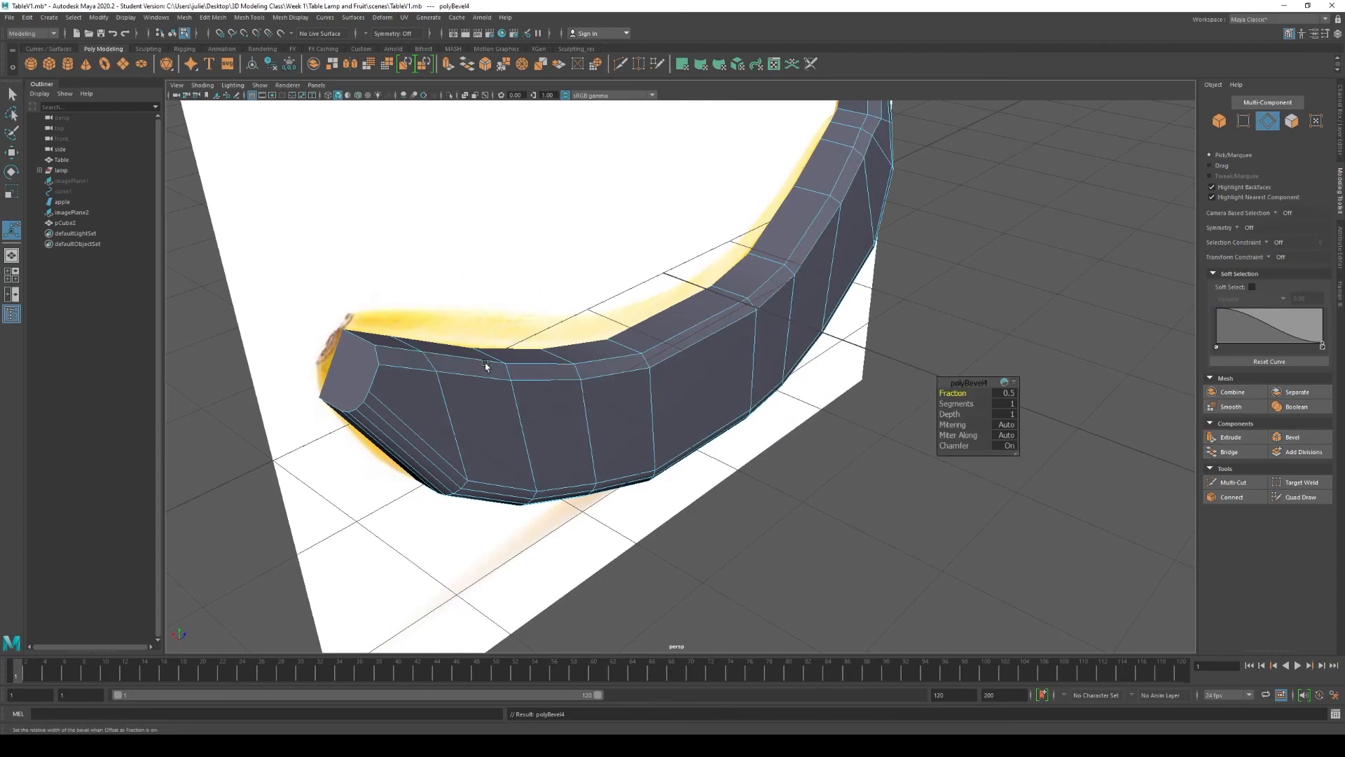
pyautogui.moveTo(959, 394); pyautogui.dragTo(966, 405)
# - Hide the reference image plane to leave the beveled banana alone in the perspective view
pyautogui.keyDown('alt'); pyautogui.moveTo(516, 392); pyautogui.dragTo(618, 437); pyautogui.keyUp('alt')
pyautogui.click(71, 212)
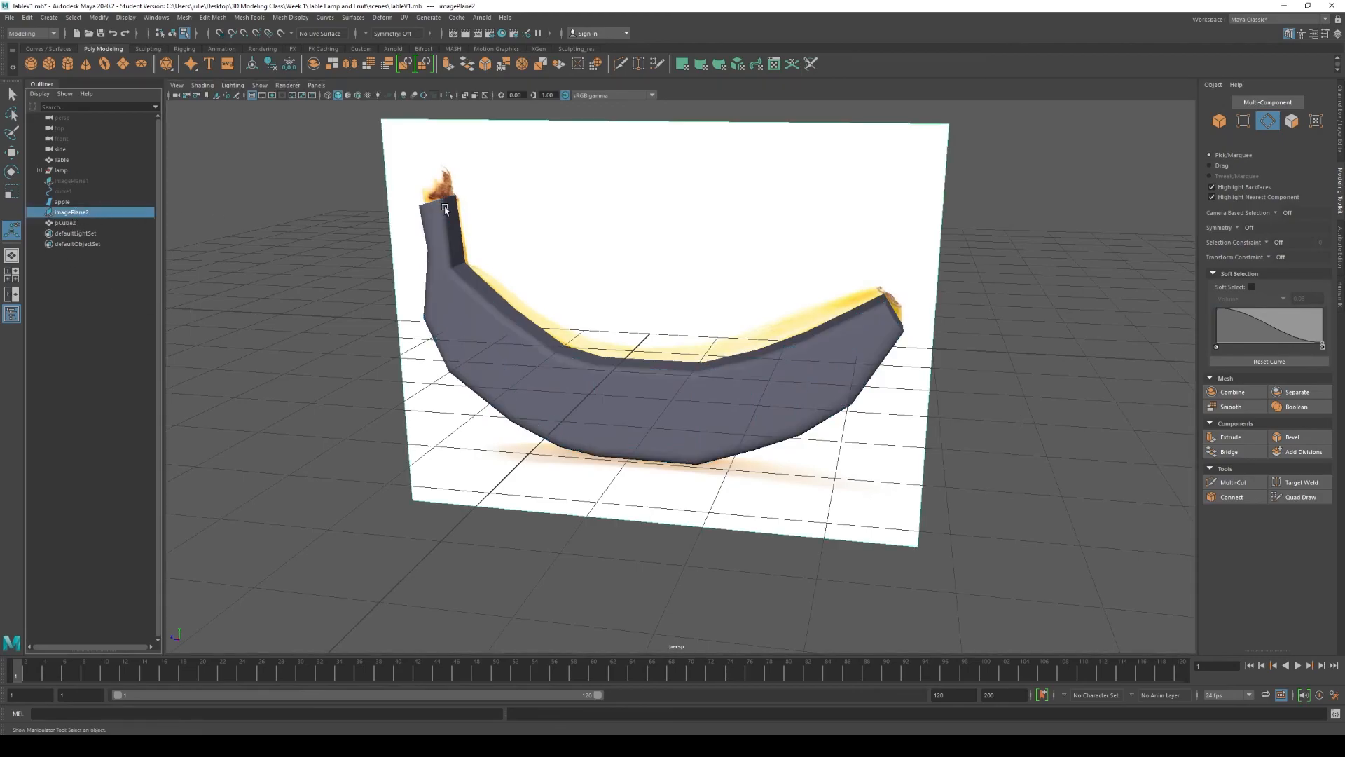
pyautogui.hotkey('ctrl', 'h')
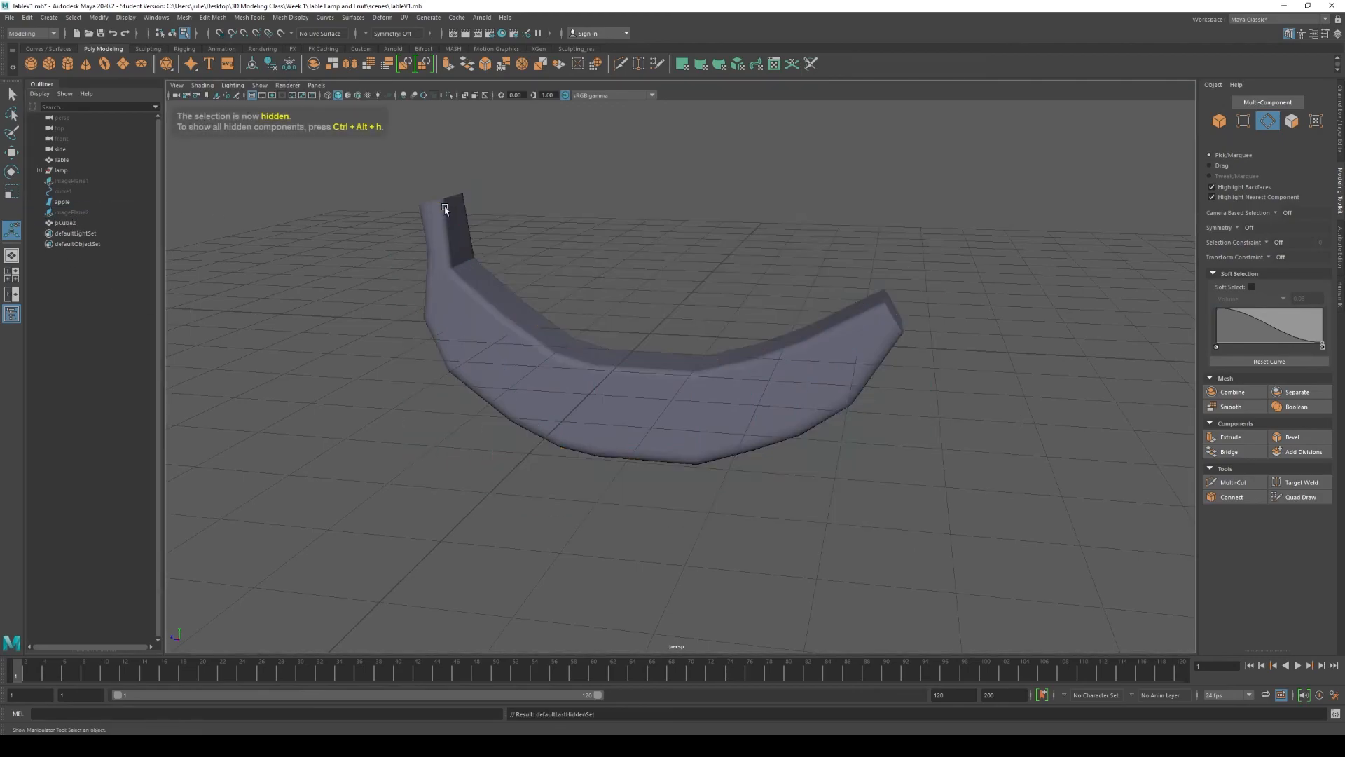
# - Try to box-select the edges of the banana's stem end in edge mode
pyautogui.keyDown('alt'); pyautogui.moveTo(767, 360); pyautogui.dragTo(577, 408); pyautogui.keyUp('alt')
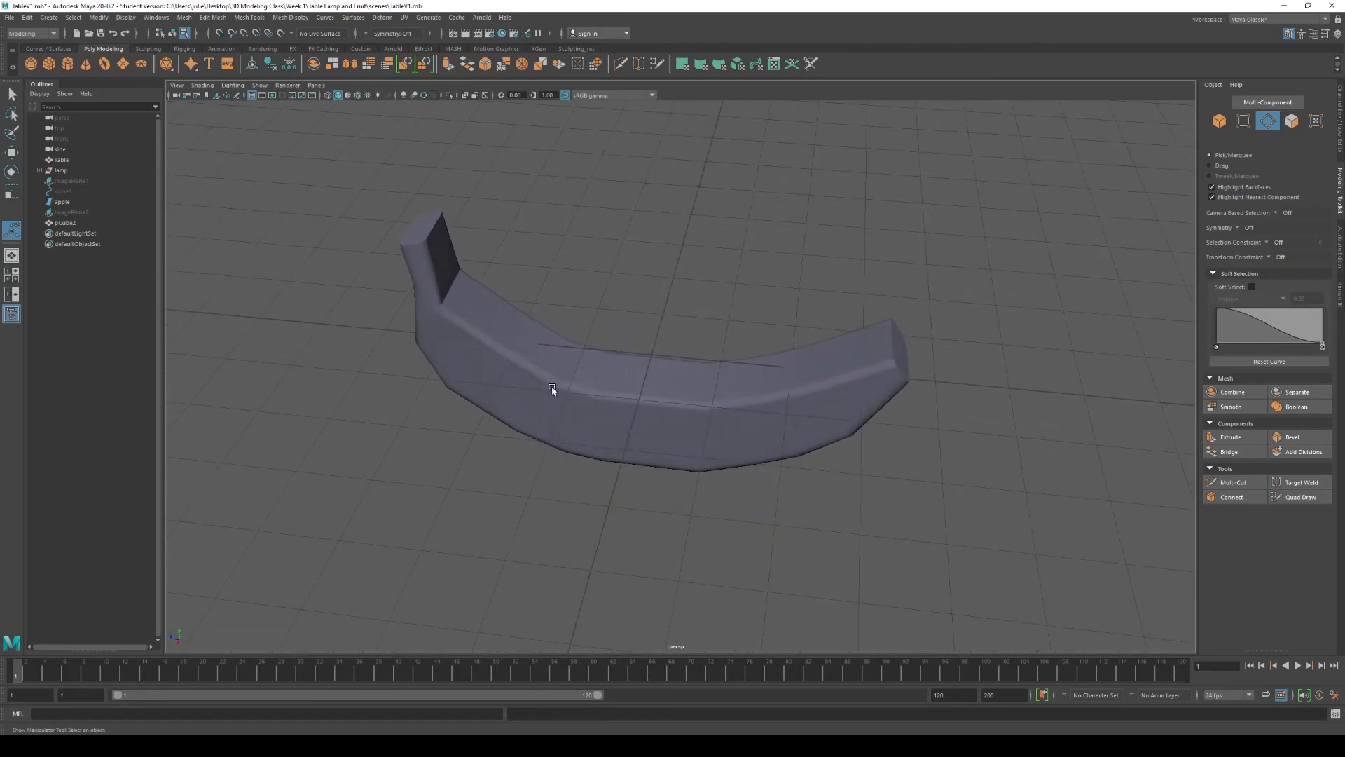
pyautogui.scroll(4, 404, 258)
pyautogui.keyDown('alt'); pyautogui.moveTo(421, 222); pyautogui.dragTo(554, 417, button='middle'); pyautogui.keyUp('alt')
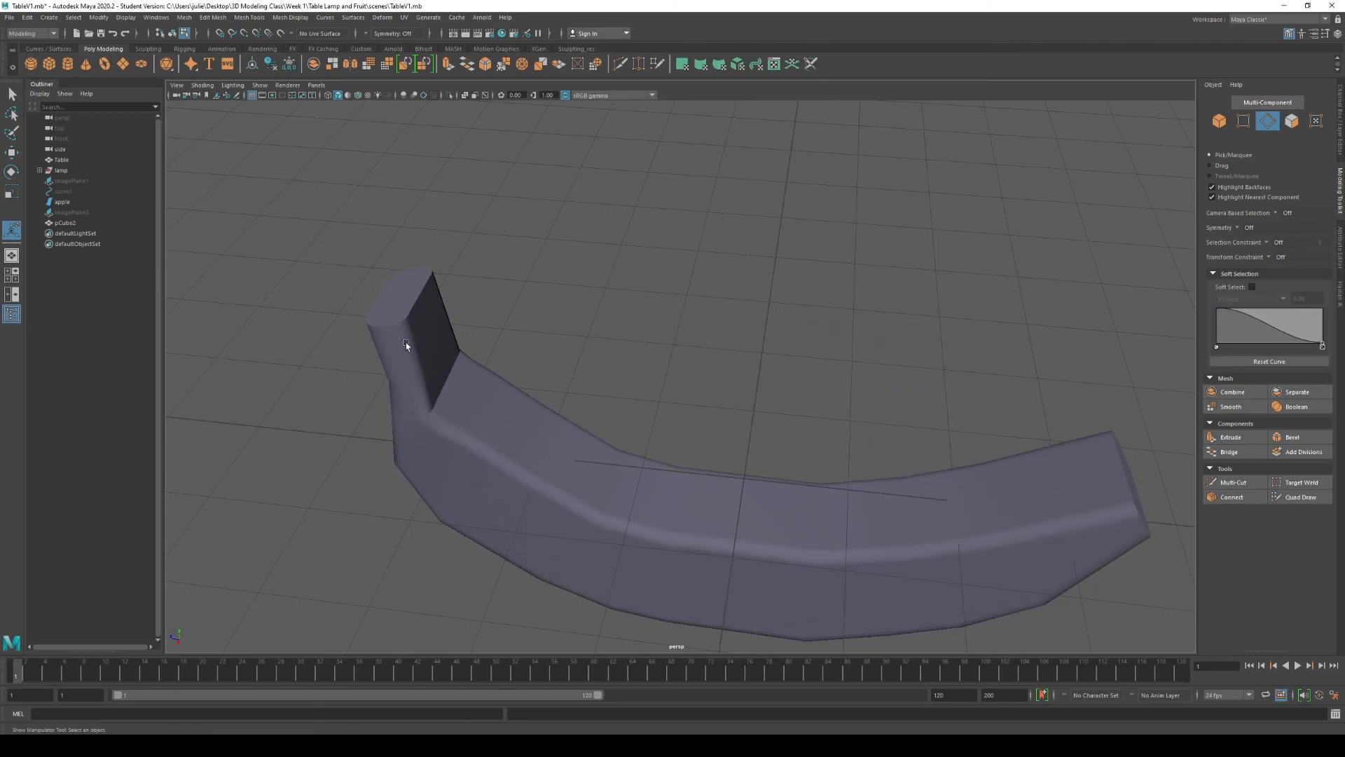
pyautogui.click(401, 303)
pyautogui.rightClick(434, 325)
pyautogui.moveTo(432, 319)
pyautogui.mouseDown(button='right')
pyautogui.moveTo(438, 353)
pyautogui.moveTo(433, 296)
pyautogui.mouseUp(button='right')
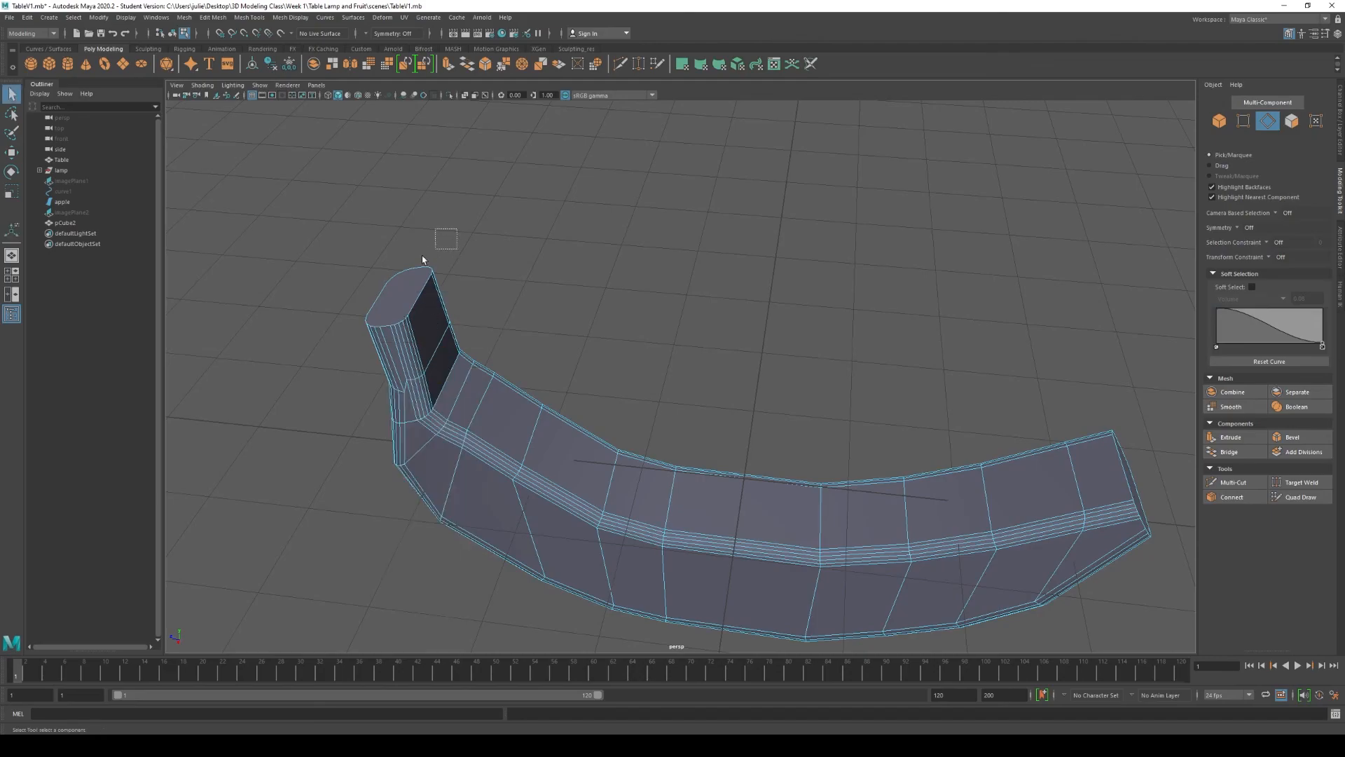
pyautogui.moveTo(376, 279); pyautogui.dragTo(474, 428)
pyautogui.keyDown('alt'); pyautogui.moveTo(496, 506); pyautogui.dragTo(384, 354); pyautogui.keyUp('alt')
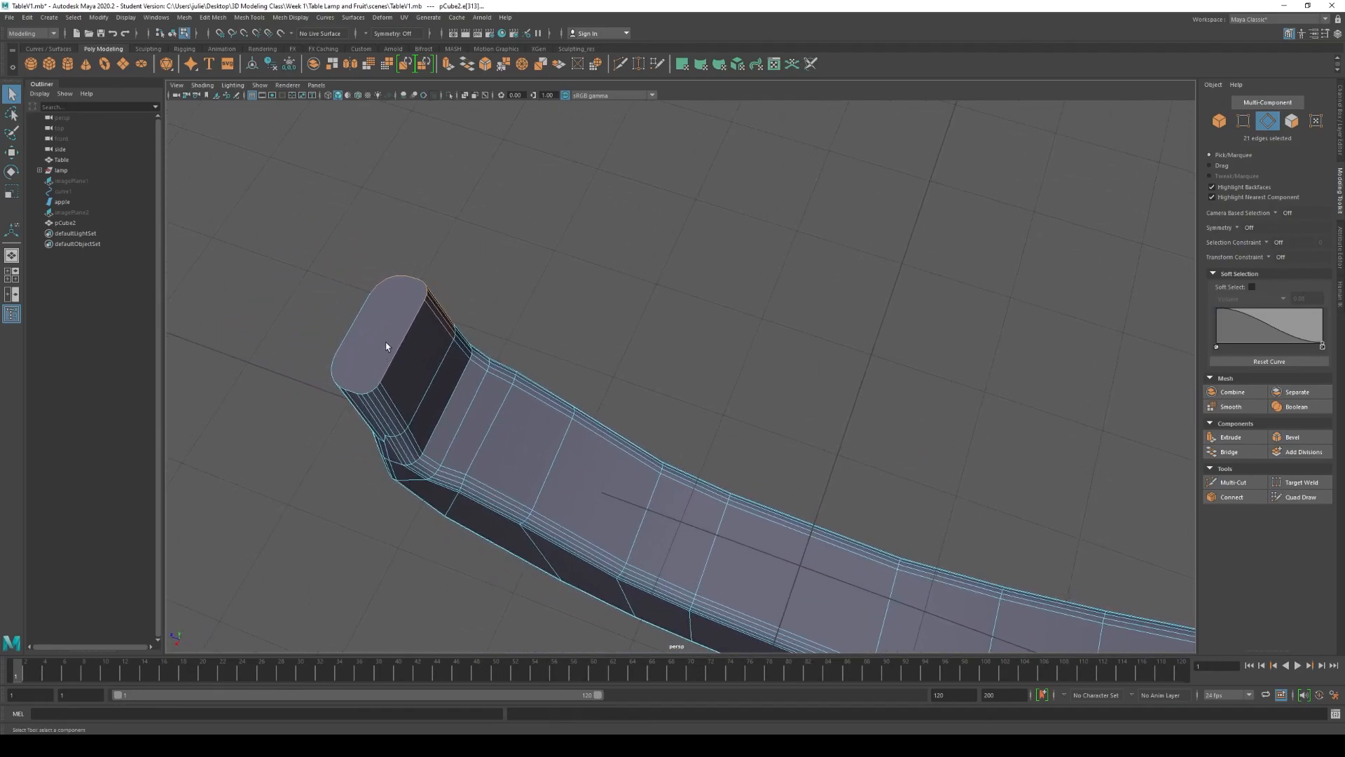
# - Select the individual edges around the rim of the stem's end cap
pyautogui.keyDown('alt'); pyautogui.moveTo(457, 314); pyautogui.dragTo(429, 246); pyautogui.keyUp('alt')
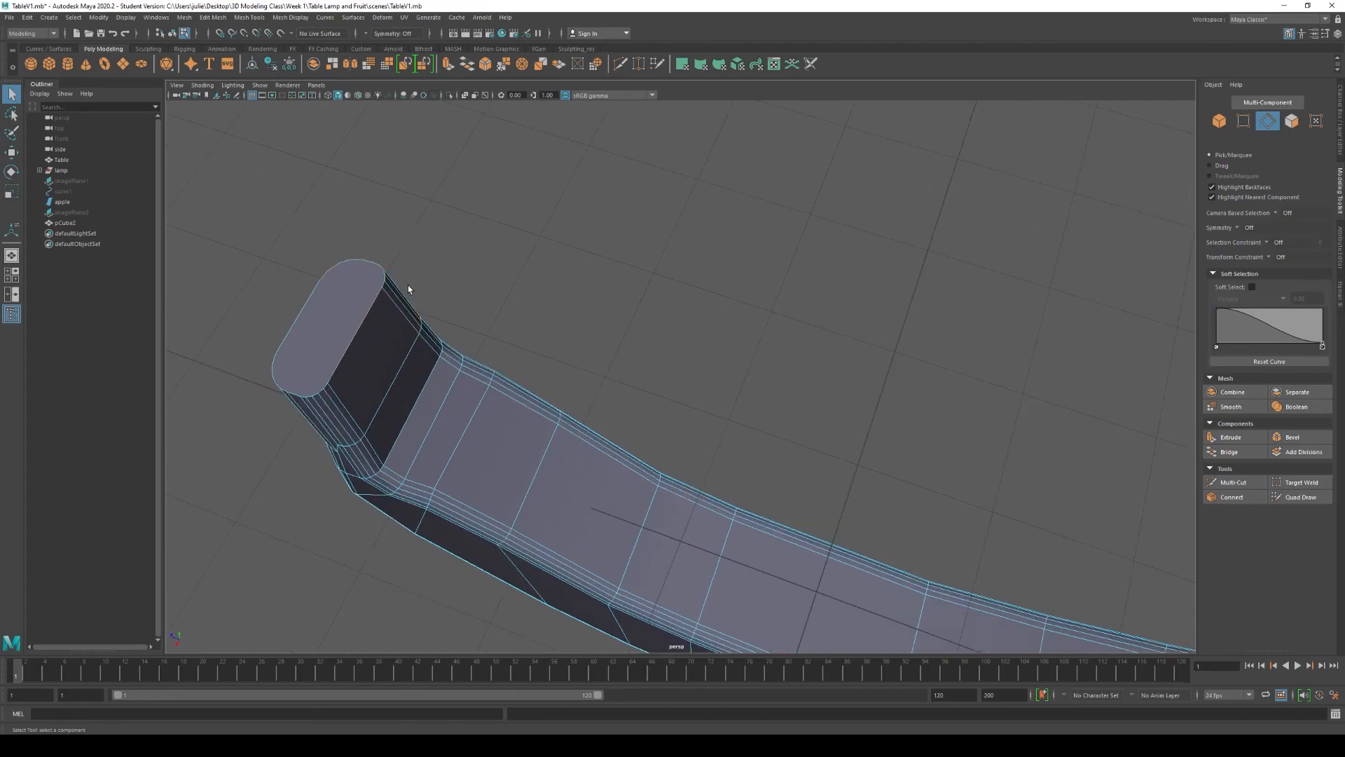
pyautogui.keyDown('alt'); pyautogui.moveTo(334, 245); pyautogui.dragTo(301, 264); pyautogui.keyUp('alt')
pyautogui.click(322, 259)
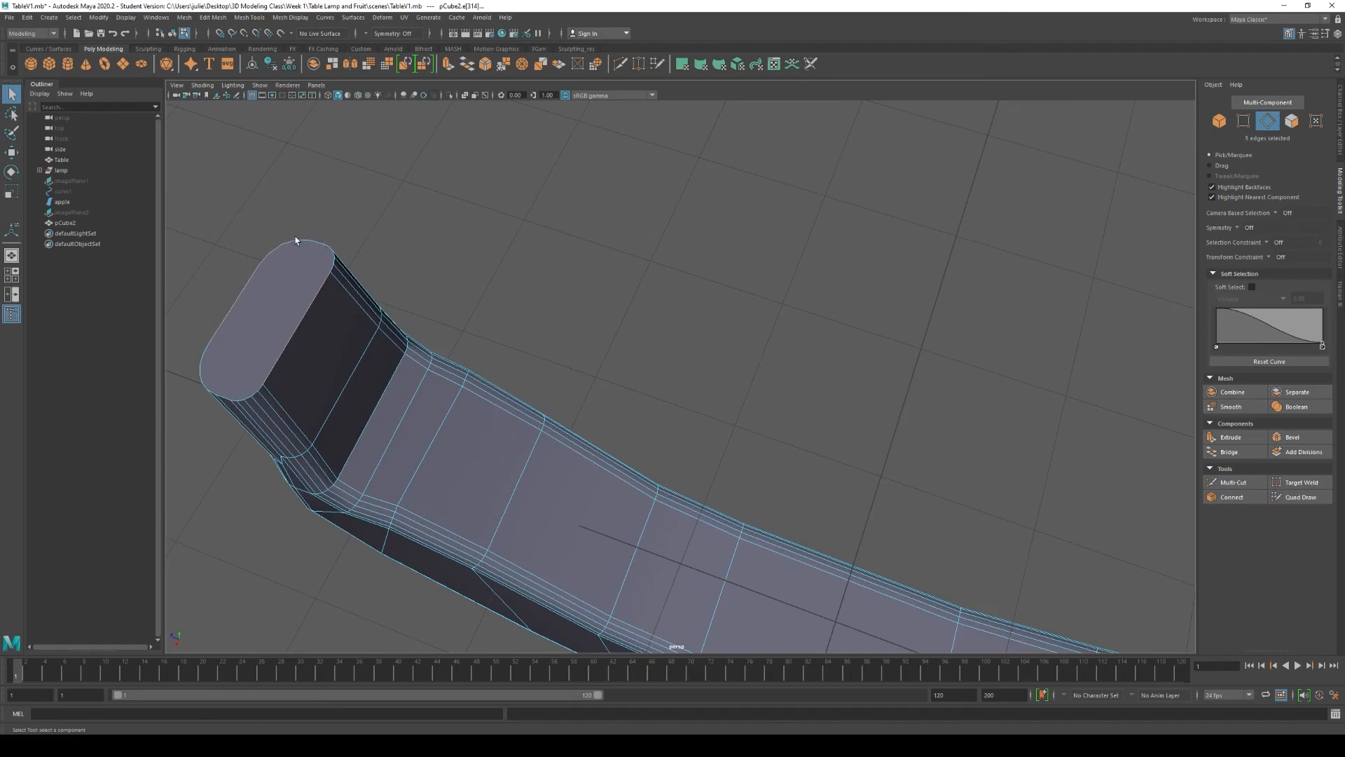
pyautogui.keyDown('shift'); pyautogui.click(326, 254); pyautogui.keyUp('shift')
pyautogui.keyDown('shift'); pyautogui.click(334, 260); pyautogui.keyUp('shift')
pyautogui.keyDown('shift'); pyautogui.click(333, 262); pyautogui.keyUp('shift')
pyautogui.scroll(4, 330, 264)
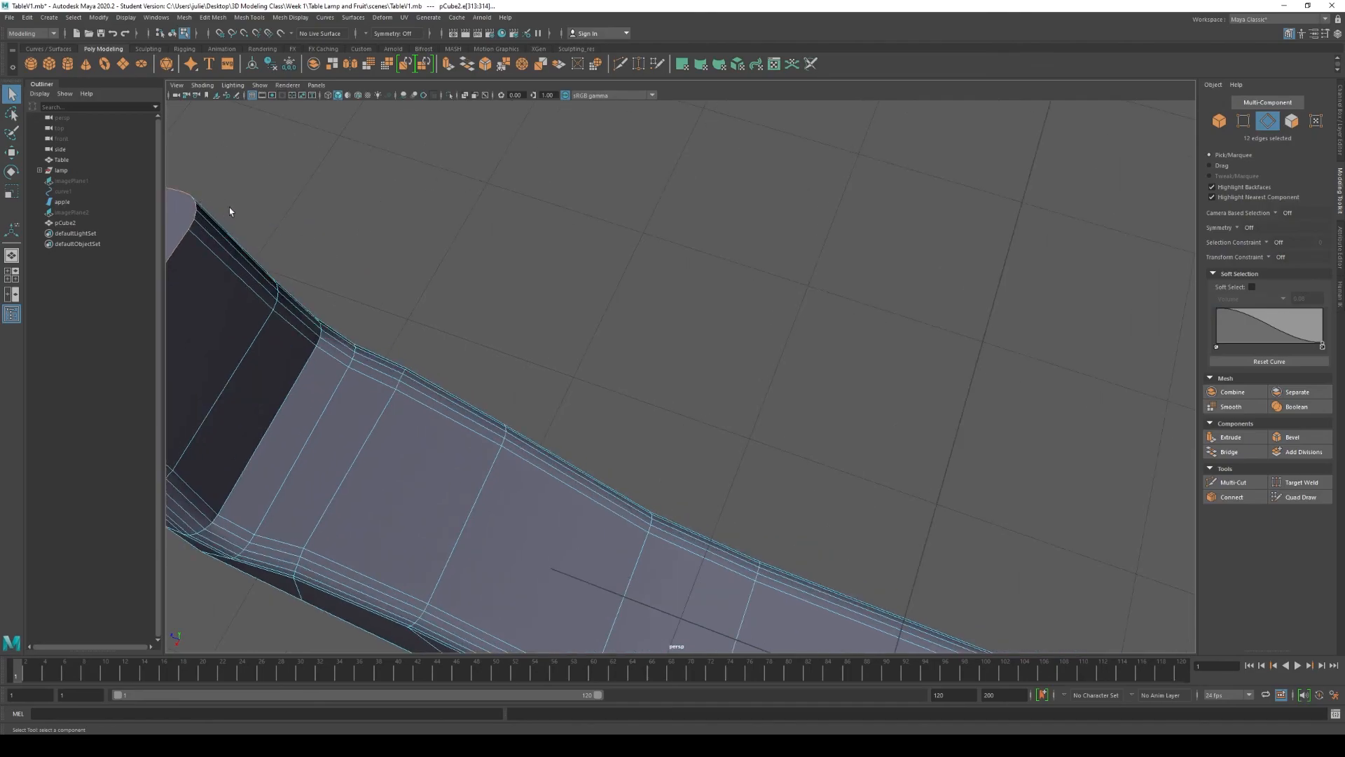
pyautogui.scroll(-5, 224, 210)
pyautogui.keyDown('alt'); pyautogui.moveTo(412, 398); pyautogui.dragTo(382, 408); pyautogui.keyUp('alt')
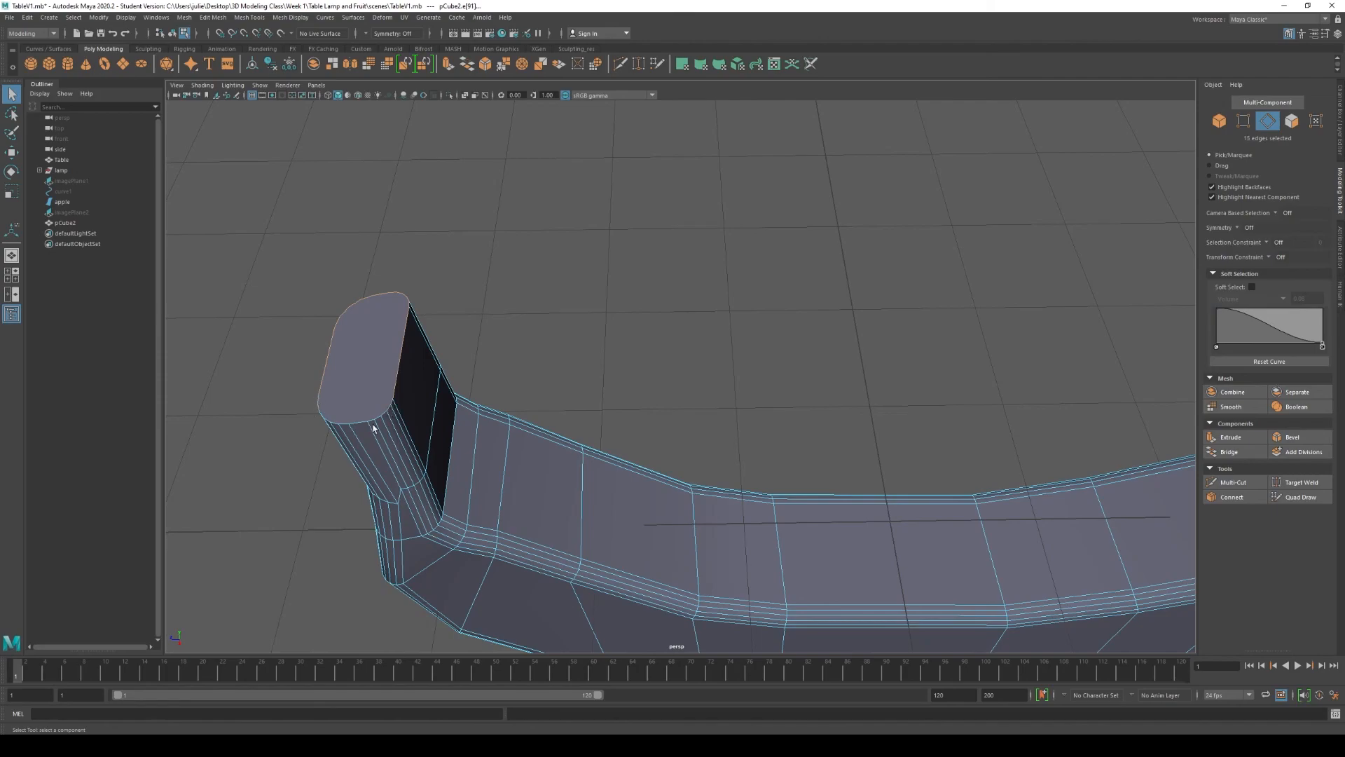
pyautogui.keyDown('alt'); pyautogui.moveTo(373, 428); pyautogui.dragTo(372, 416); pyautogui.keyUp('alt')
pyautogui.keyDown('alt'); pyautogui.moveTo(313, 400); pyautogui.dragTo(421, 375, button='middle'); pyautogui.keyUp('alt')
pyautogui.keyDown('alt'); pyautogui.moveTo(420, 375); pyautogui.dragTo(597, 480, button='right'); pyautogui.keyUp('alt')
pyautogui.keyDown('alt'); pyautogui.moveTo(452, 442); pyautogui.dragTo(664, 456); pyautogui.keyUp('alt')
pyautogui.press('super')
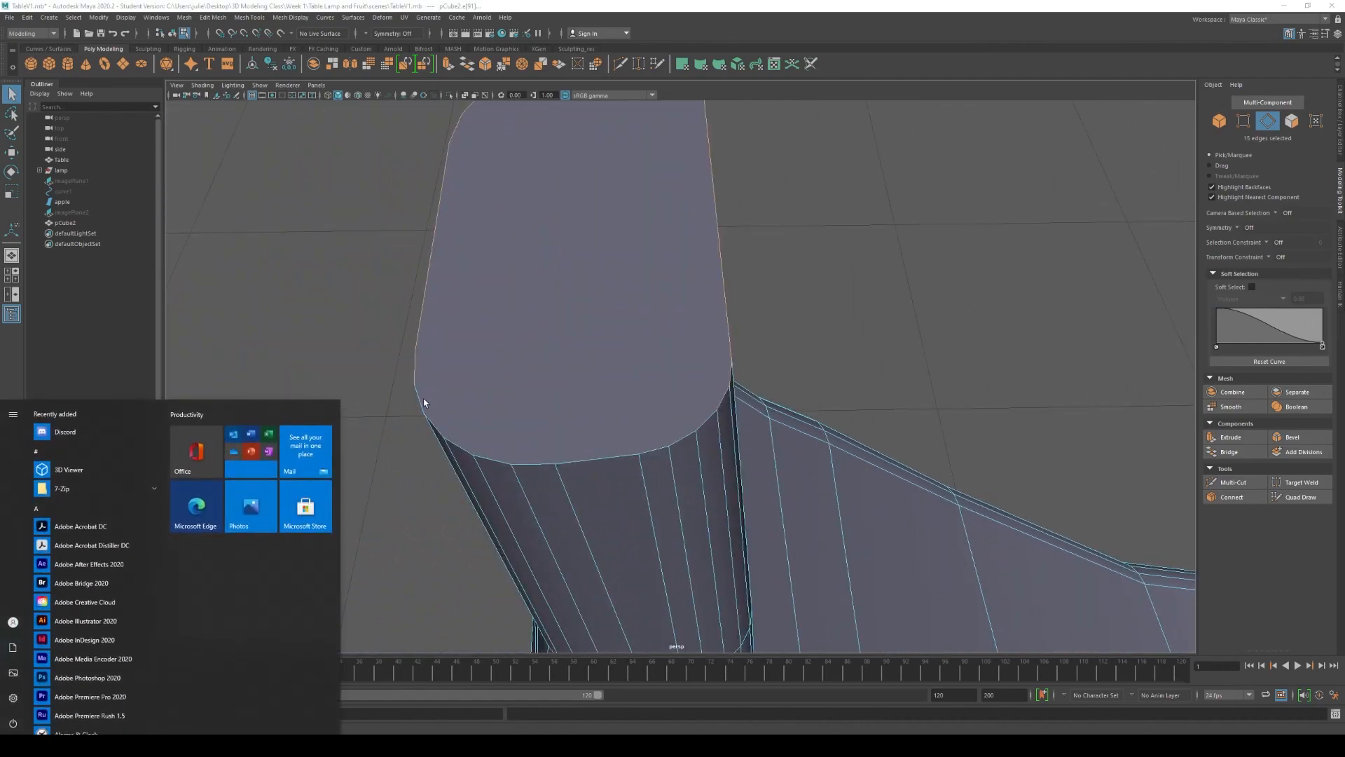
pyautogui.press('super')
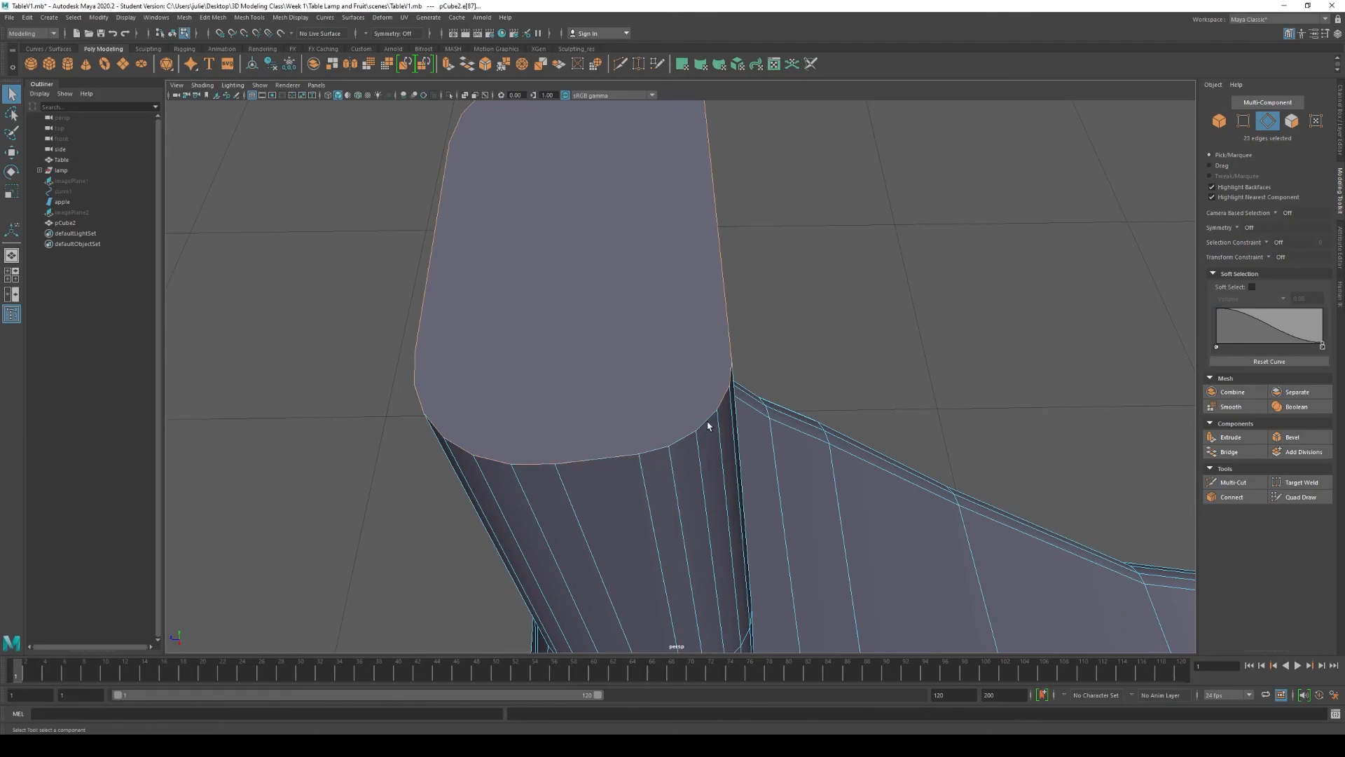
pyautogui.keyDown('alt'); pyautogui.moveTo(708, 413); pyautogui.dragTo(529, 322, button='right'); pyautogui.keyUp('alt')
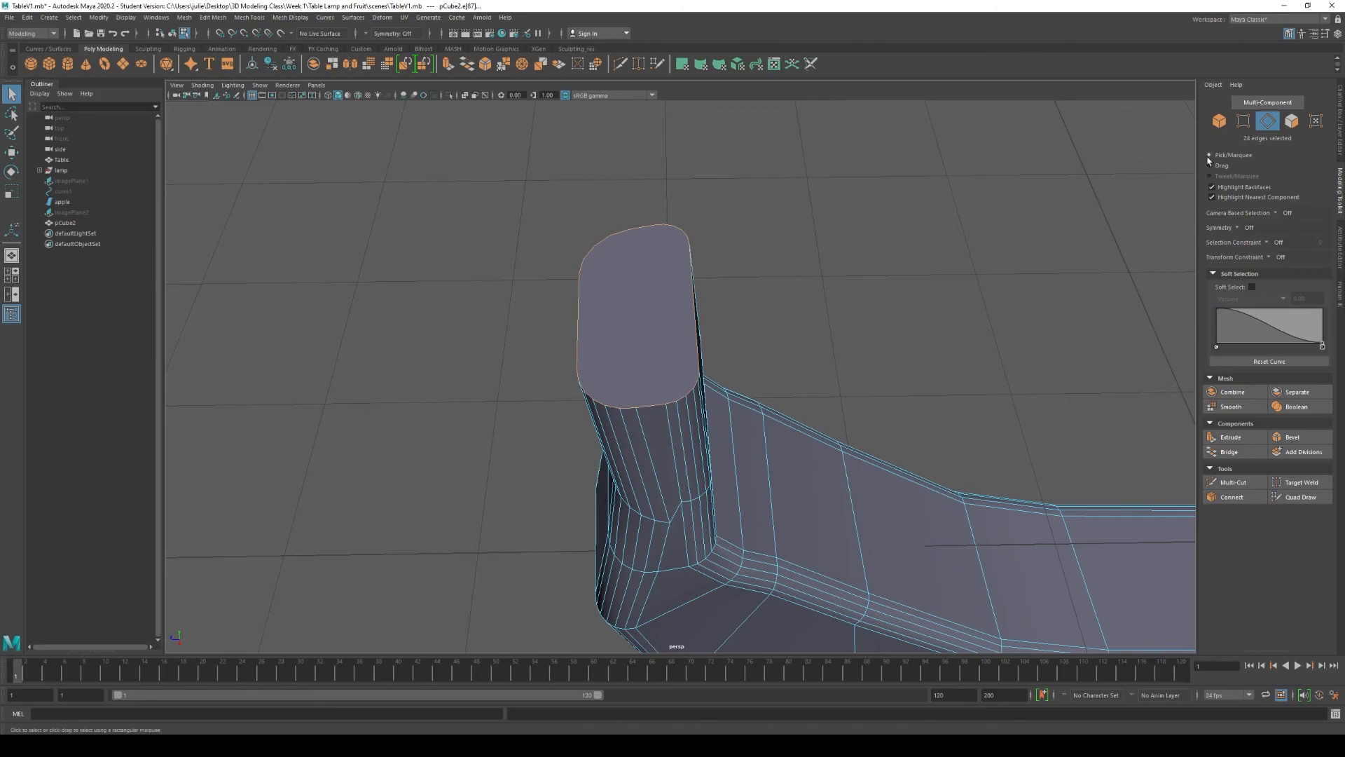
# - Select the stem's end-cap face and snap its pivot to a vertex on the cap's rim
pyautogui.press('F11')
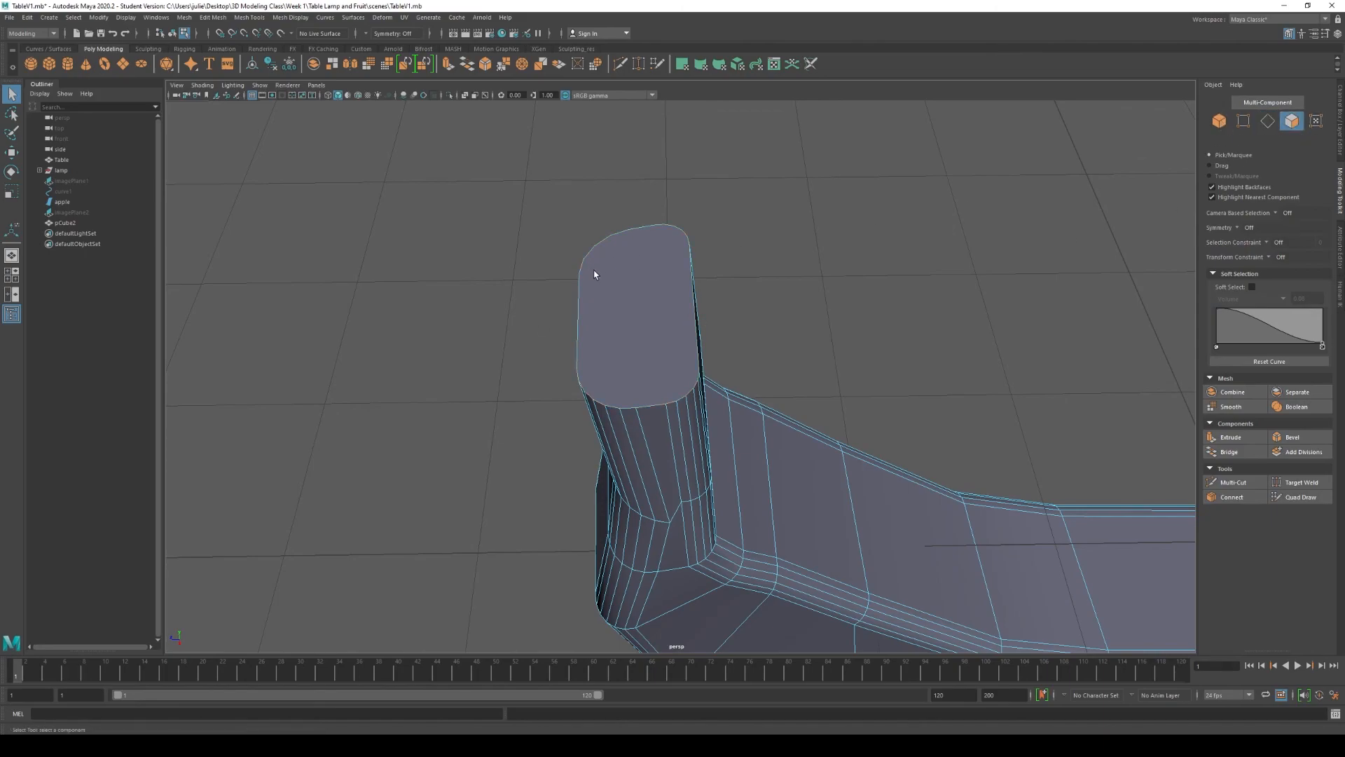
pyautogui.click(635, 298)
pyautogui.keyDown('alt'); pyautogui.moveTo(534, 274); pyautogui.dragTo(637, 364, button='right'); pyautogui.keyUp('alt')
pyautogui.keyDown('alt'); pyautogui.moveTo(637, 365); pyautogui.dragTo(568, 386); pyautogui.keyUp('alt')
pyautogui.press('w')
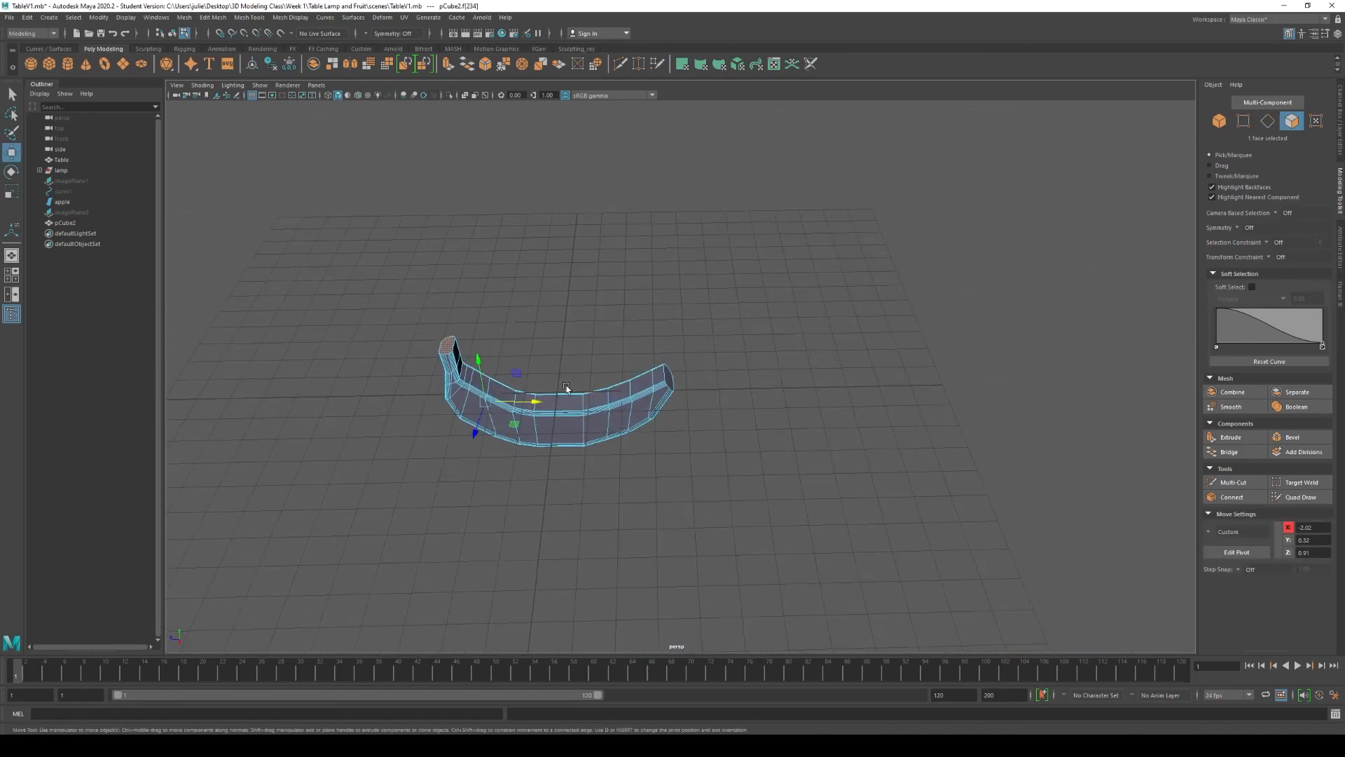
pyautogui.press('d')
pyautogui.press('v')
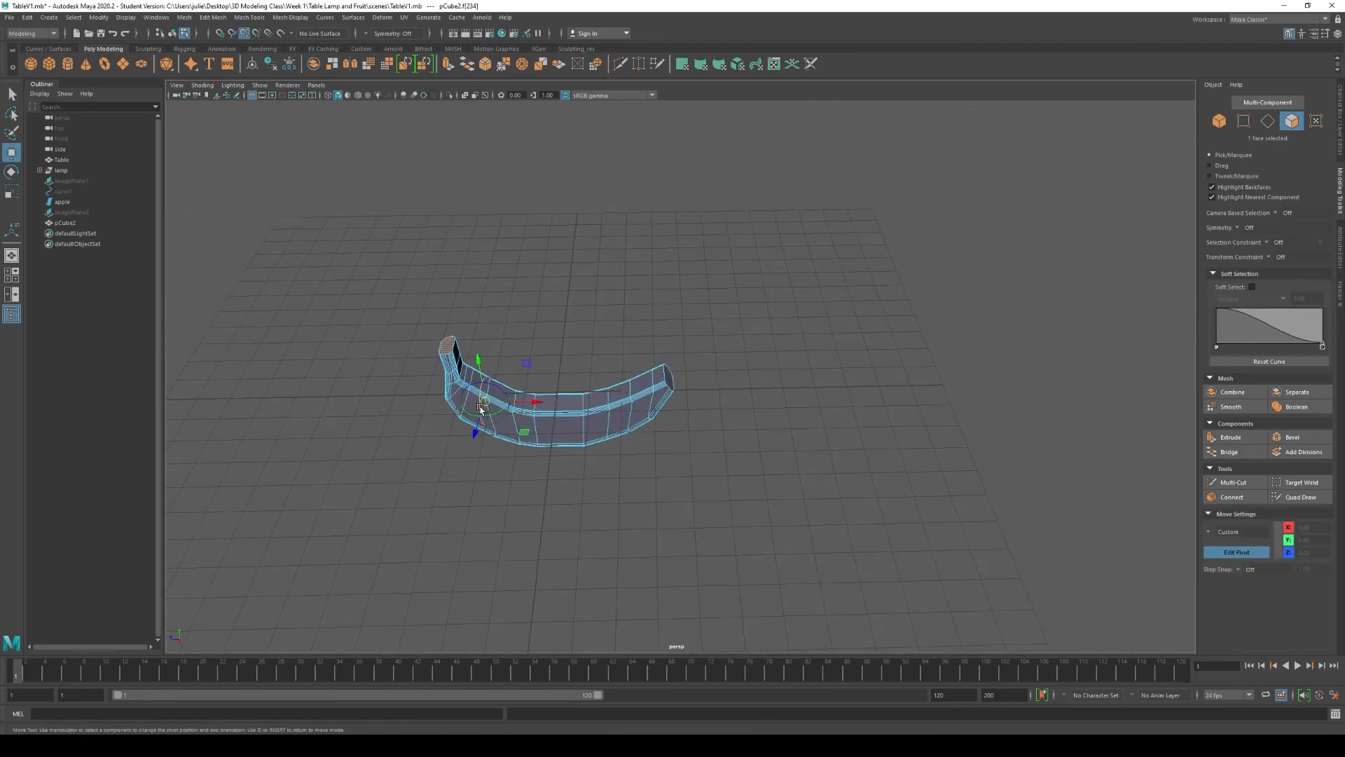
pyautogui.moveTo(478, 405); pyautogui.dragTo(442, 344)
pyautogui.press('f')
pyautogui.scroll(-6, 470, 348)
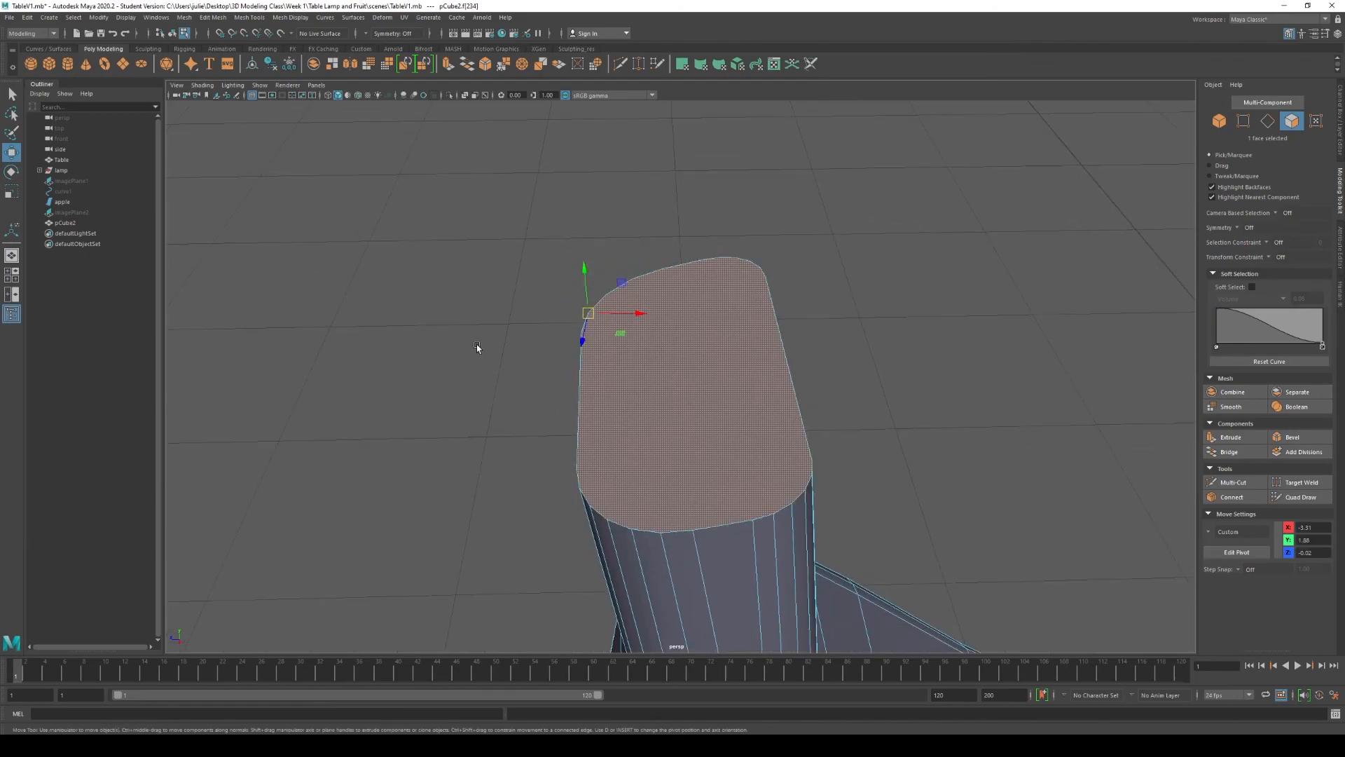
# - Reposition the pivot to the middle of the stem's end-cap face along both the X and Z axes
pyautogui.moveTo(600, 377)
pyautogui.keyDown('alt'); pyautogui.mouseDown()
pyautogui.moveTo(592, 390)
pyautogui.moveTo(612, 364)
pyautogui.mouseUp(); pyautogui.keyUp('alt')
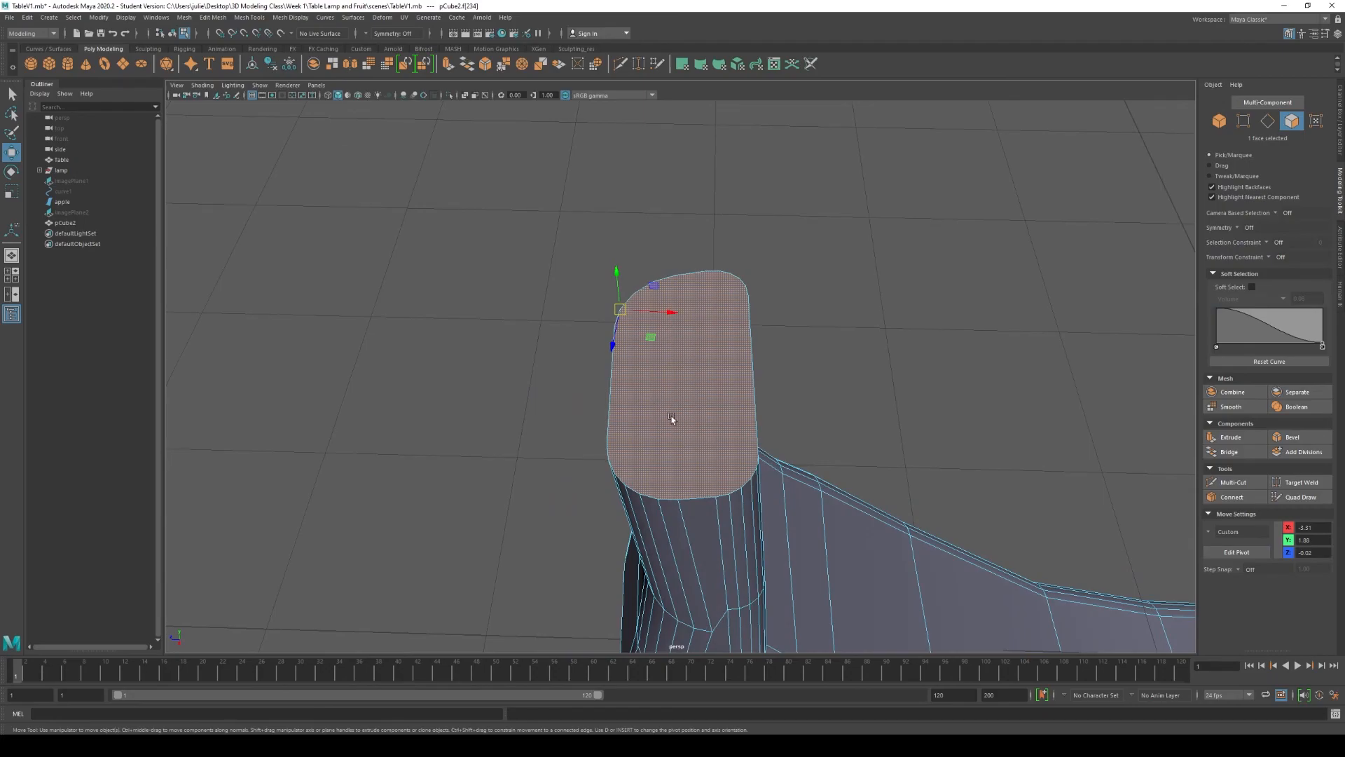
pyautogui.press('d')
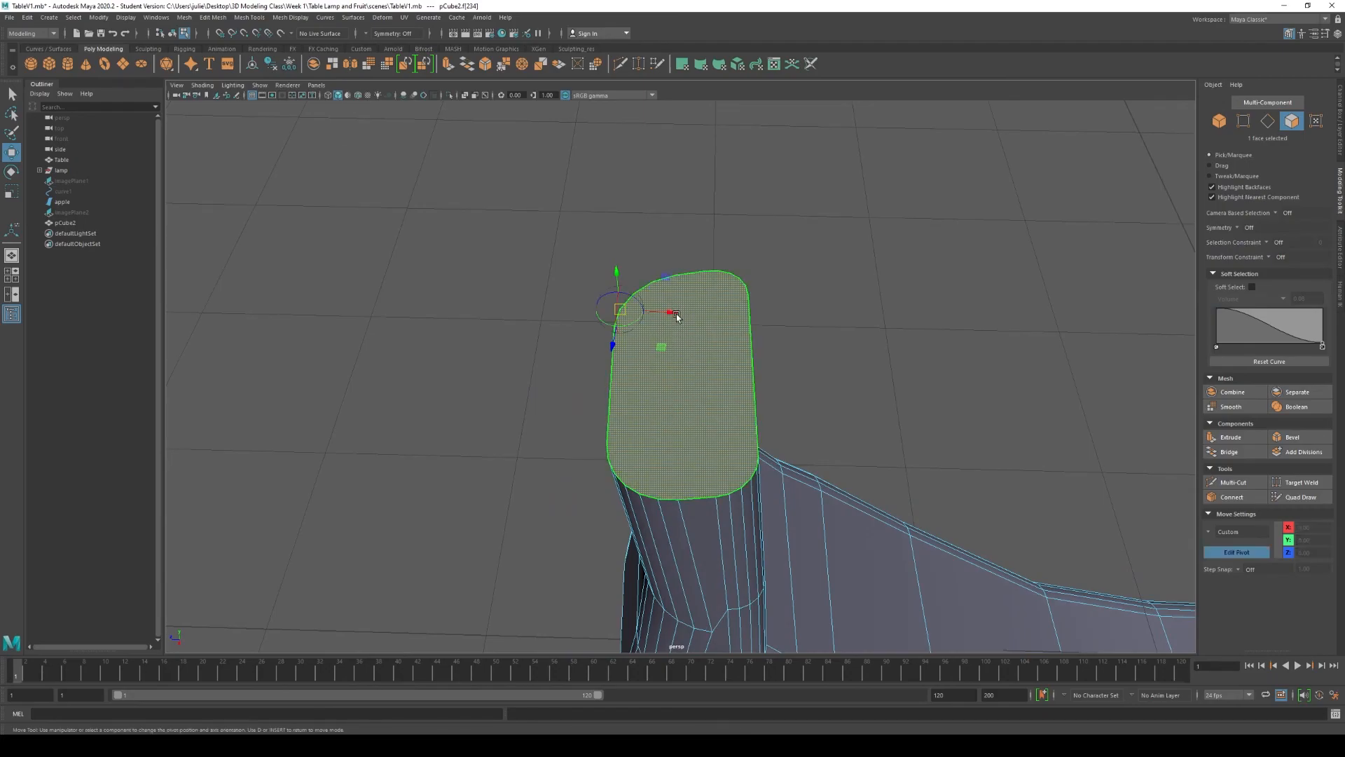
pyautogui.moveTo(675, 312); pyautogui.dragTo(675, 409)
pyautogui.press('d')
pyautogui.keyDown('alt'); pyautogui.moveTo(720, 455); pyautogui.dragTo(651, 396); pyautogui.keyUp('alt')
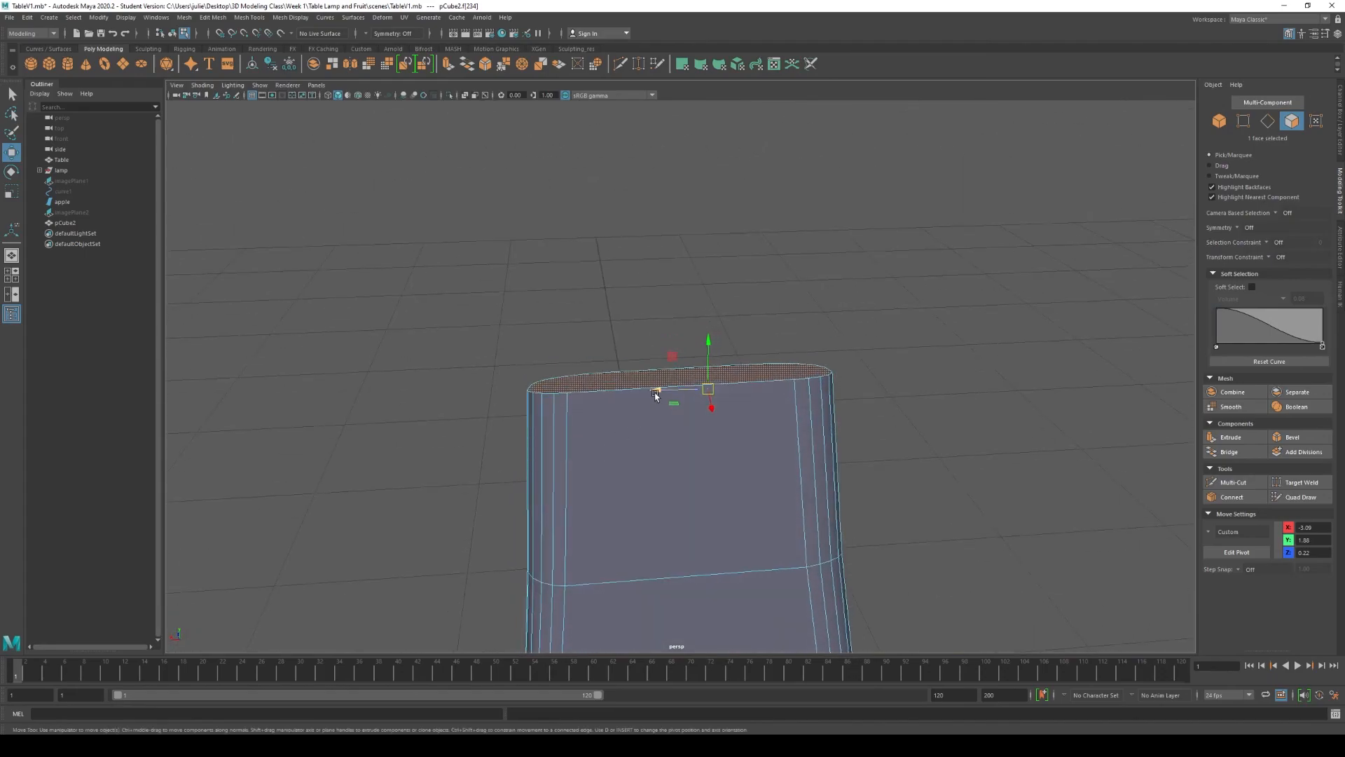
pyautogui.press('d')
pyautogui.moveTo(654, 393)
pyautogui.mouseDown()
pyautogui.moveTo(618, 400)
pyautogui.moveTo(664, 393)
pyautogui.moveTo(638, 399)
pyautogui.mouseUp()
pyautogui.press('d')
# - Scale the stem's end-cap face narrower along the Z axis so the stem tapers toward its tip
pyautogui.press('r')
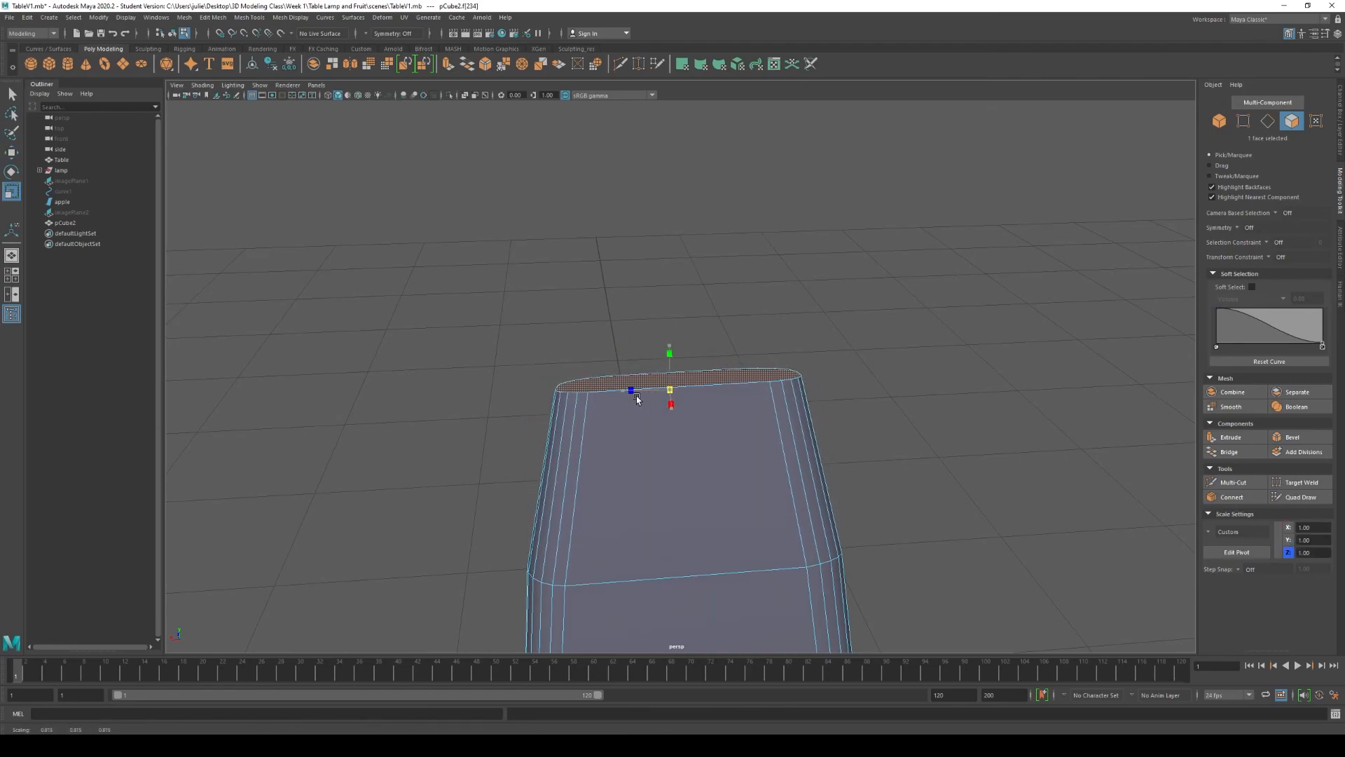
pyautogui.scroll(-9, 642, 364)
pyautogui.scroll(2, 643, 448)
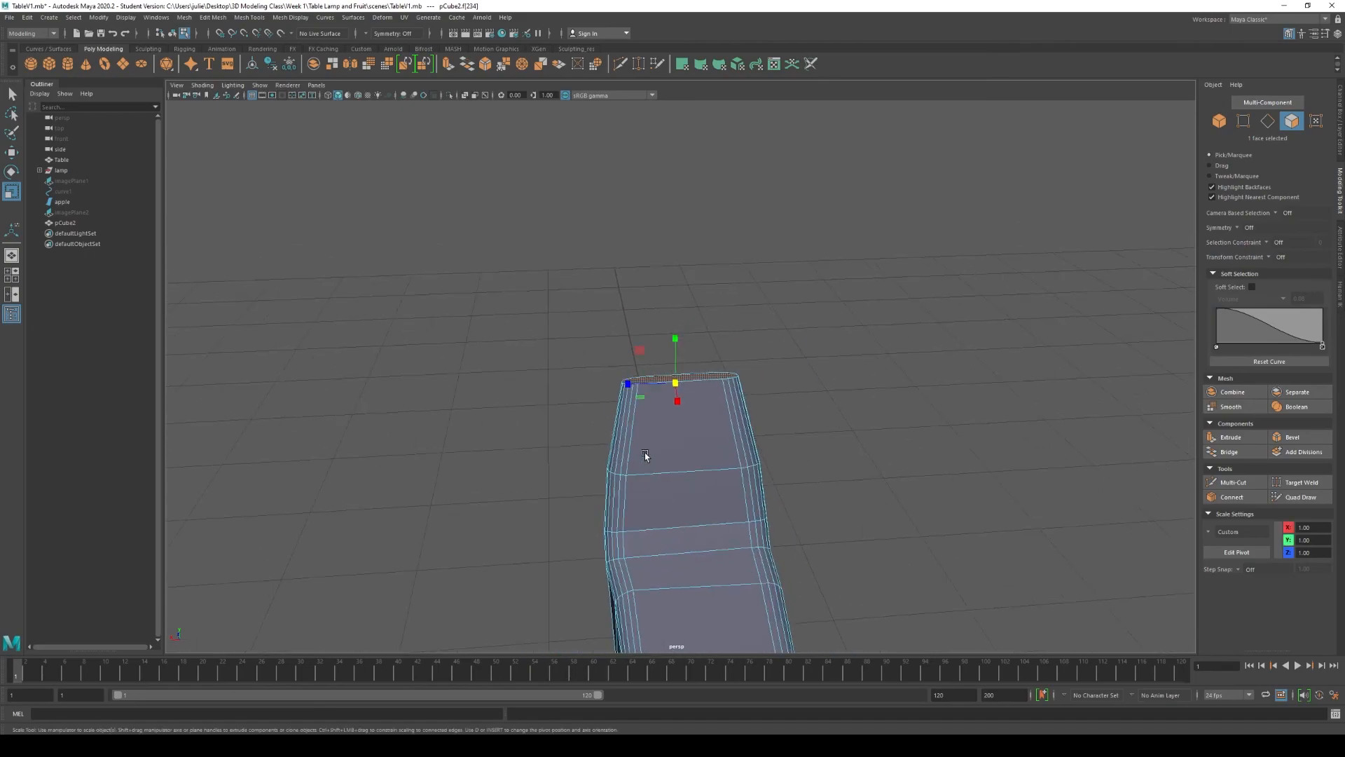
pyautogui.keyDown('alt'); pyautogui.moveTo(656, 464); pyautogui.dragTo(498, 363); pyautogui.keyUp('alt')
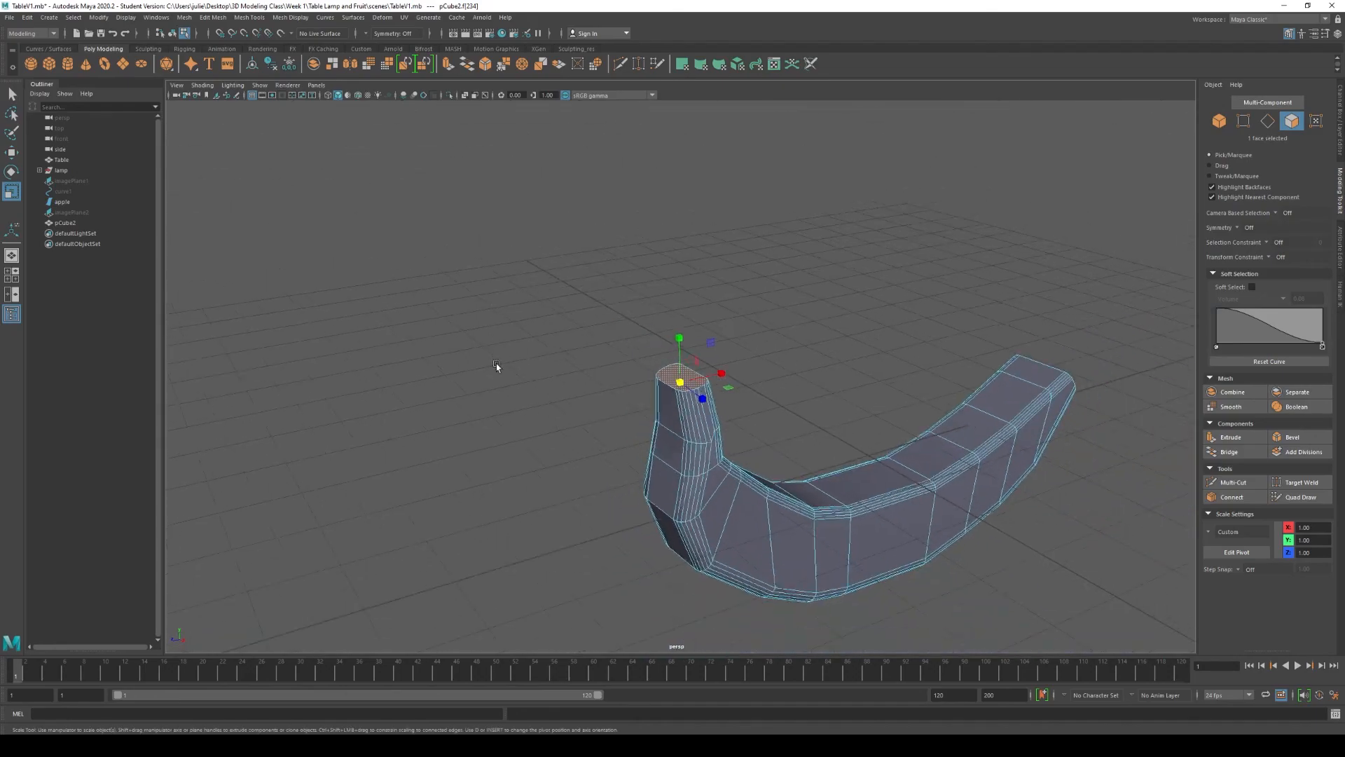
pyautogui.keyDown('alt'); pyautogui.moveTo(727, 494); pyautogui.dragTo(598, 426, button='right'); pyautogui.keyUp('alt')
pyautogui.keyDown('alt'); pyautogui.moveTo(598, 426); pyautogui.dragTo(597, 481); pyautogui.keyUp('alt')
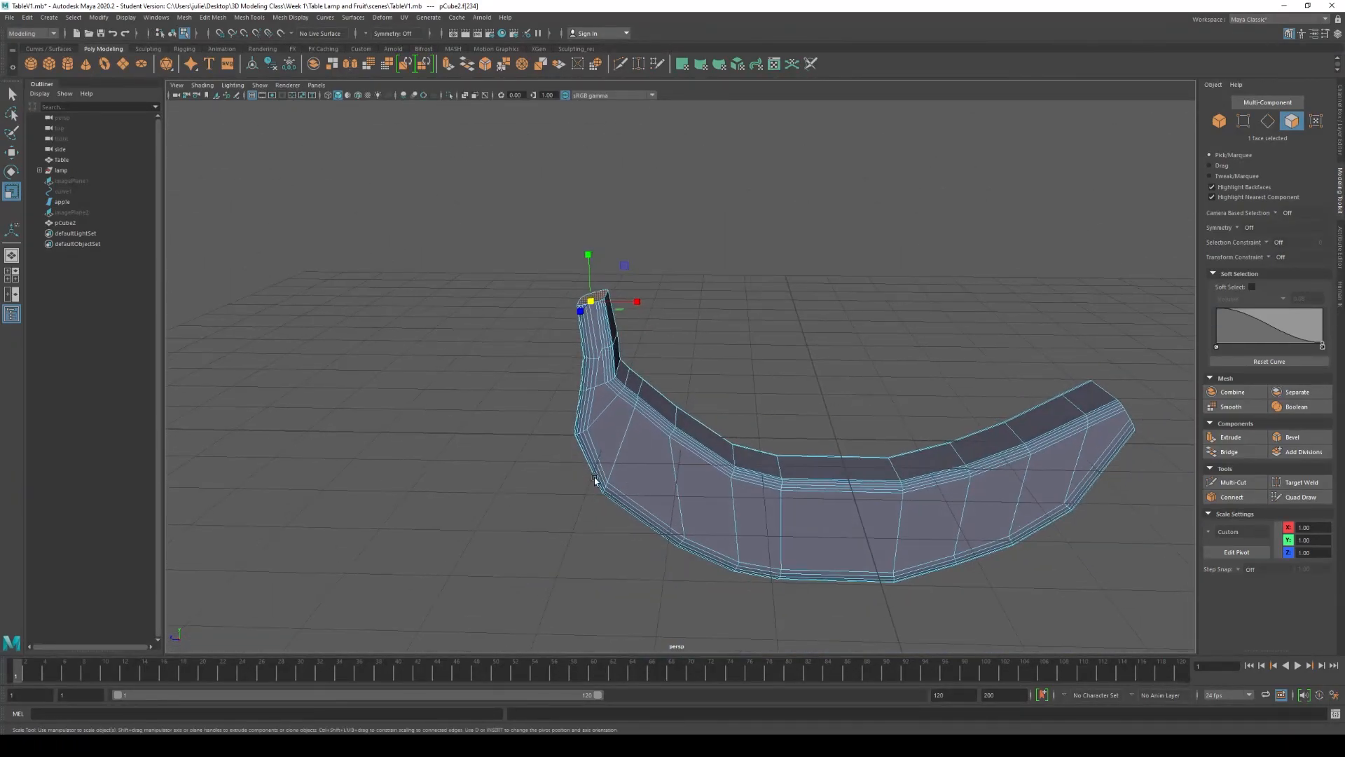
pyautogui.keyDown('alt'); pyautogui.moveTo(761, 480); pyautogui.dragTo(541, 401, button='middle'); pyautogui.keyUp('alt')
pyautogui.keyDown('alt'); pyautogui.moveTo(541, 401); pyautogui.dragTo(764, 519); pyautogui.keyUp('alt')
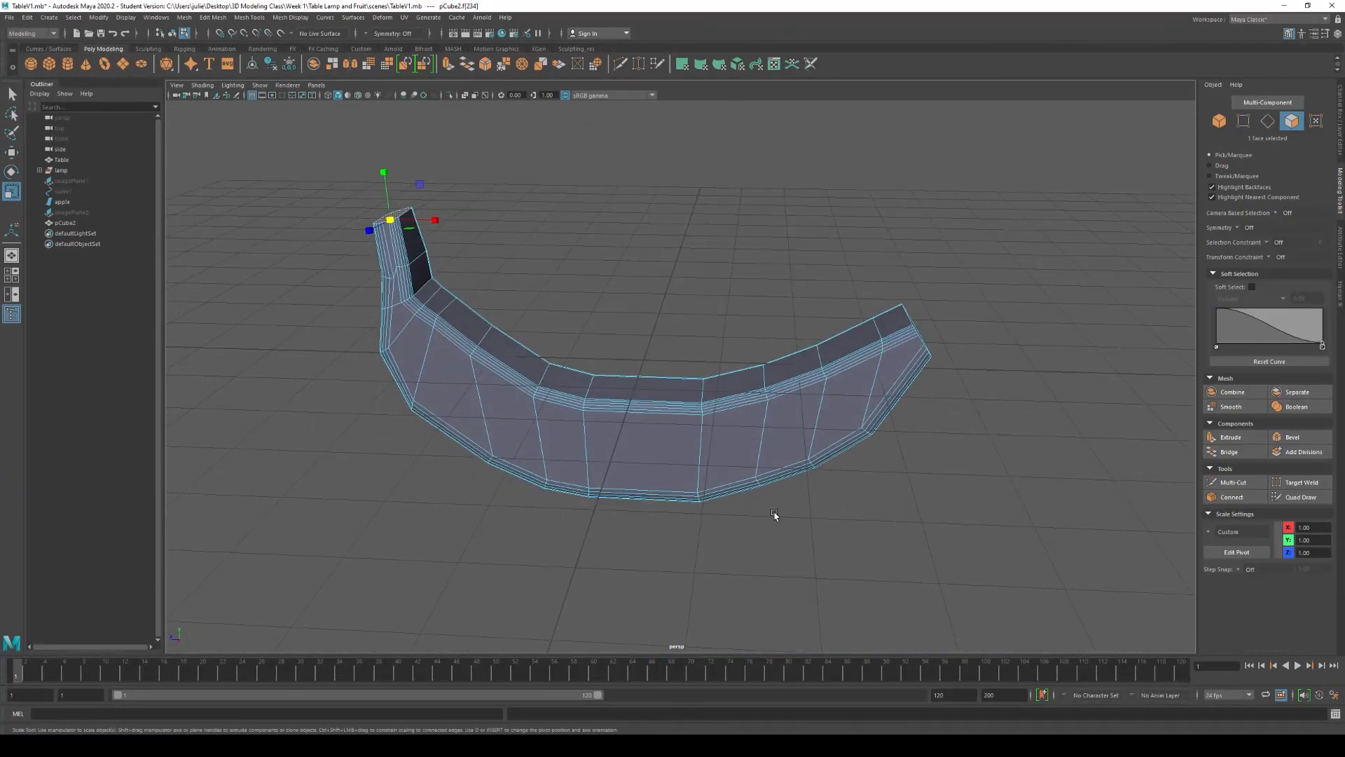
# - Return to object mode and smooth the whole banana mesh with 3 divisions
pyautogui.click(678, 477)
pyautogui.moveTo(617, 412); pyautogui.dragTo(700, 365, button='right')
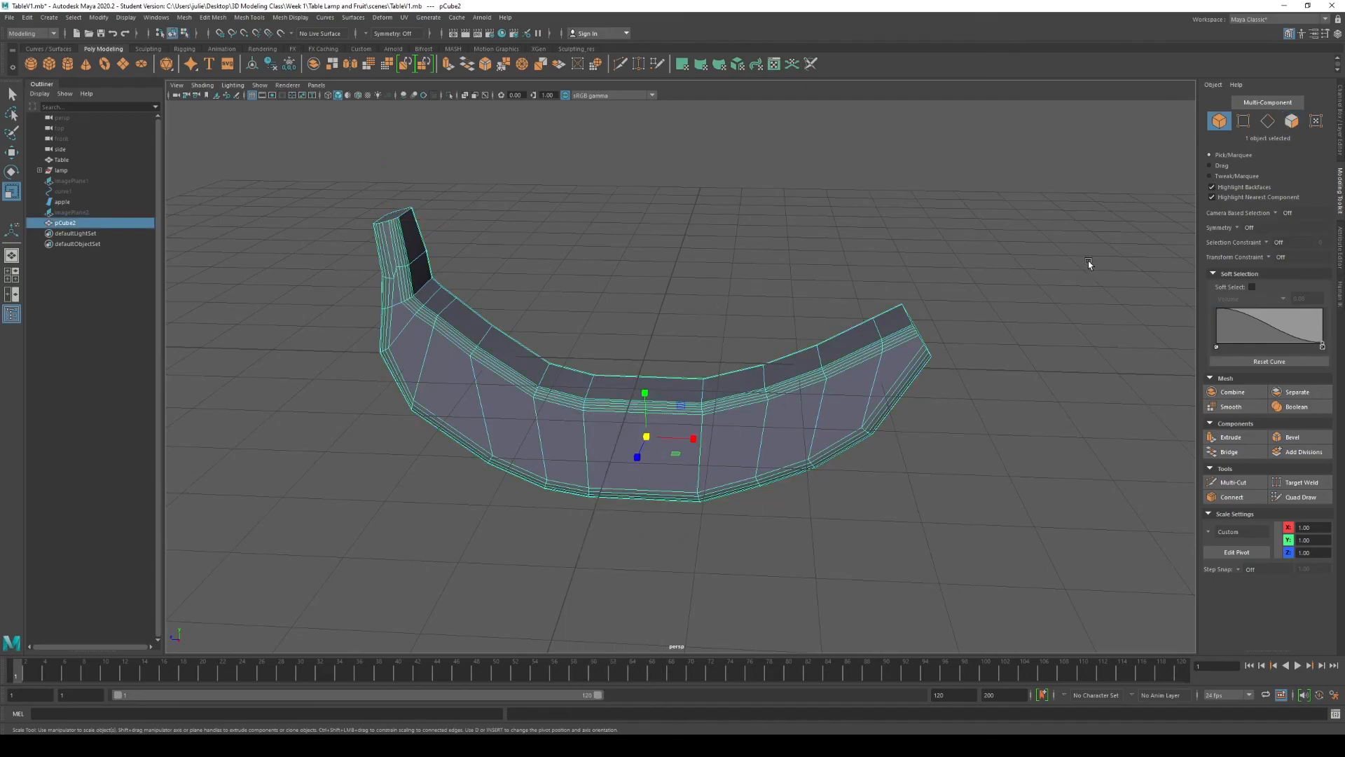
pyautogui.keyDown('alt'); pyautogui.moveTo(994, 493); pyautogui.dragTo(921, 546); pyautogui.keyUp('alt')
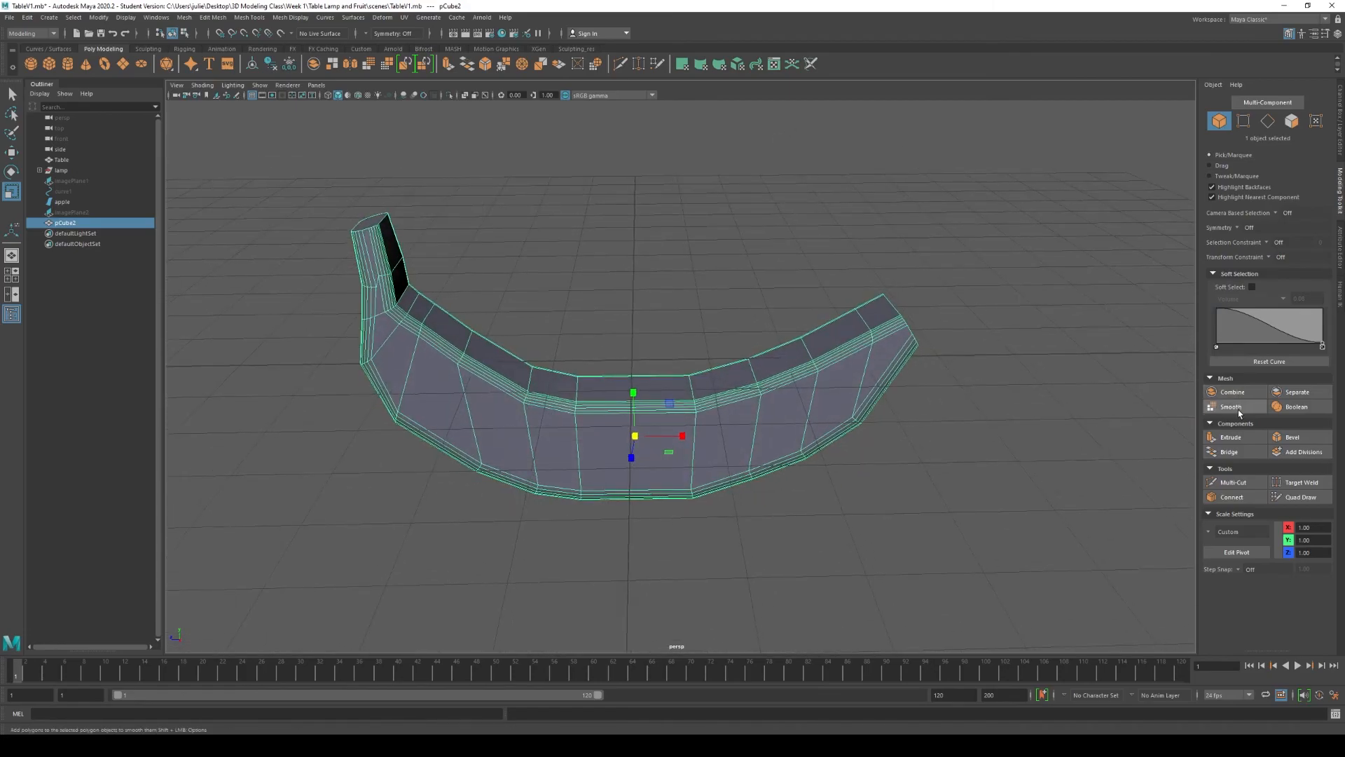
pyautogui.click(557, 191)
pyautogui.click(537, 403)
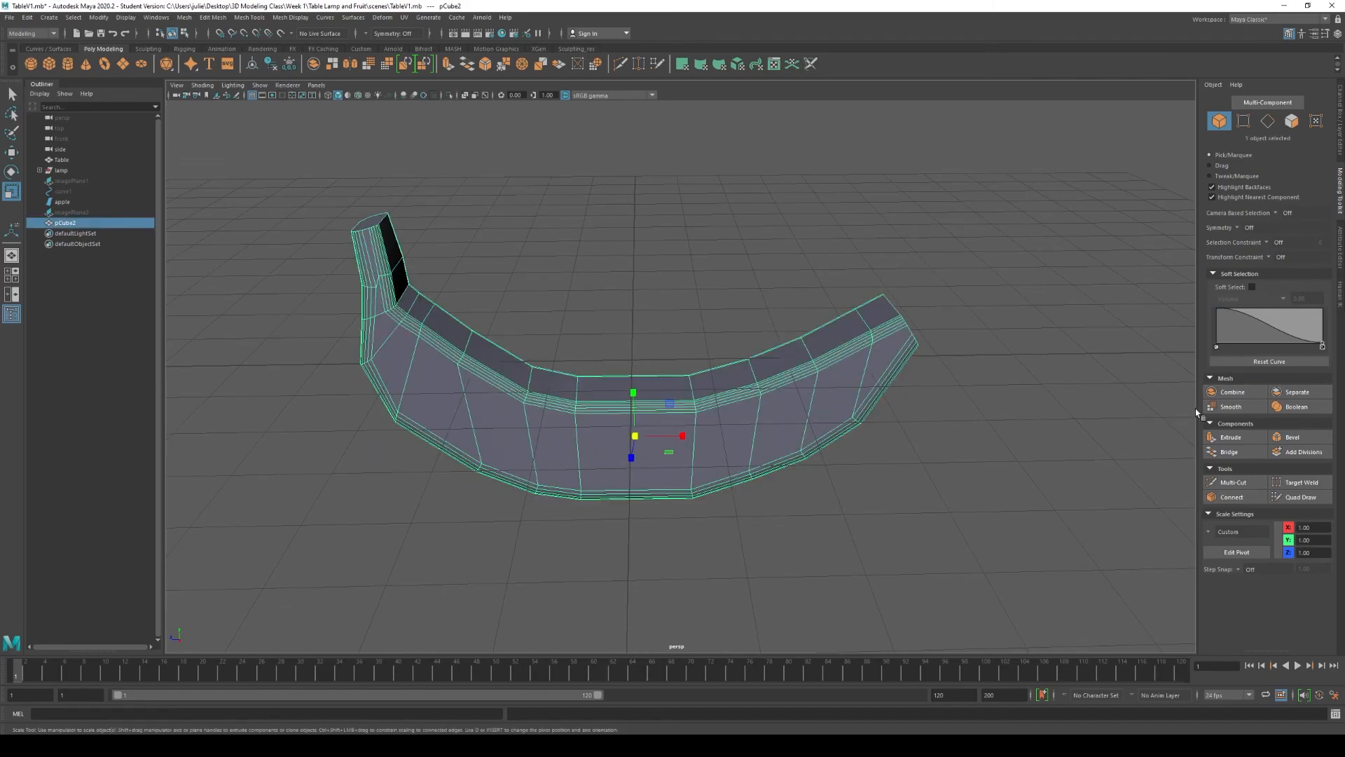
pyautogui.click(1245, 408)
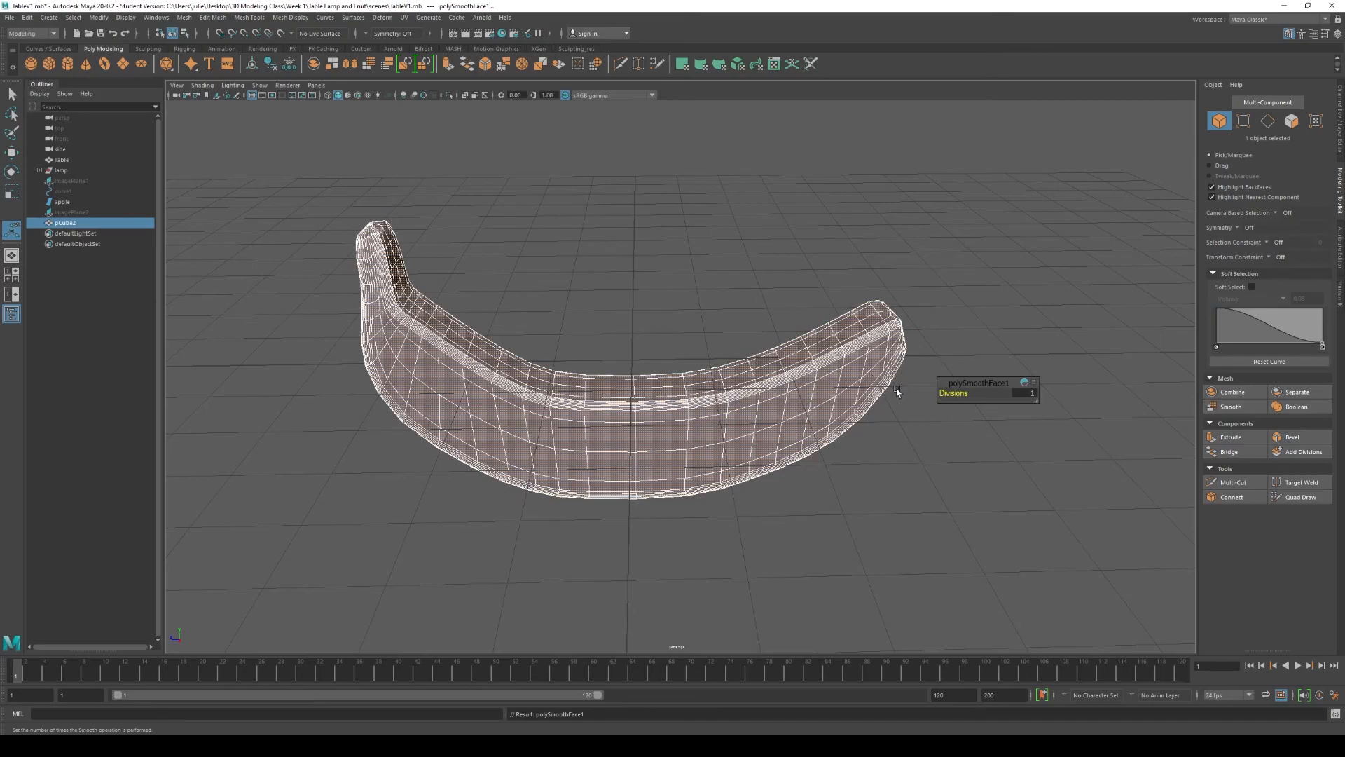
pyautogui.moveTo(960, 394); pyautogui.dragTo(970, 394)
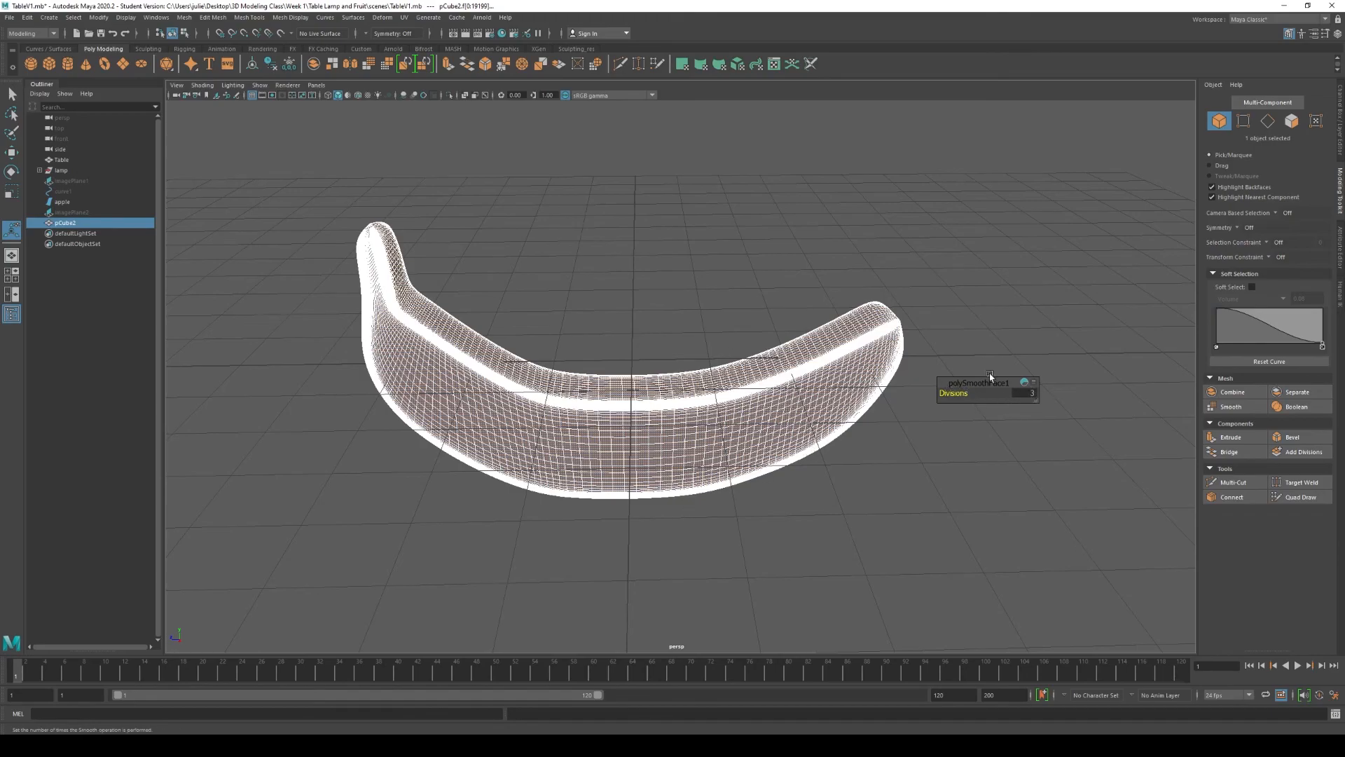
pyautogui.click(1036, 482)
# - Examine the smoothed banana's overall shape, stem and tip from several angles
pyautogui.keyDown('alt'); pyautogui.moveTo(1036, 482); pyautogui.dragTo(846, 492); pyautogui.keyUp('alt')
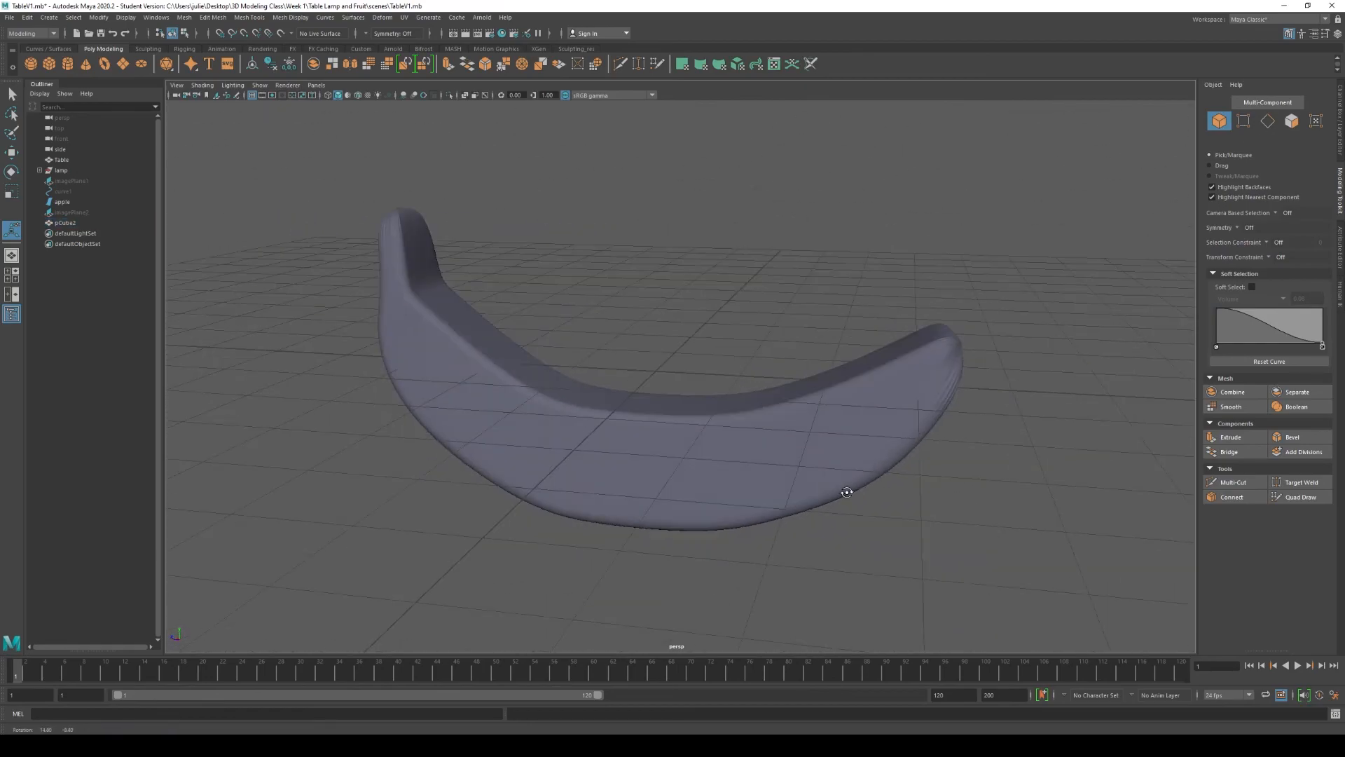
pyautogui.click(847, 448)
pyautogui.scroll(-3, 918, 432)
pyautogui.scroll(4, 911, 430)
pyautogui.keyDown('alt'); pyautogui.moveTo(887, 434); pyautogui.dragTo(744, 307); pyautogui.keyUp('alt')
pyautogui.click(744, 307)
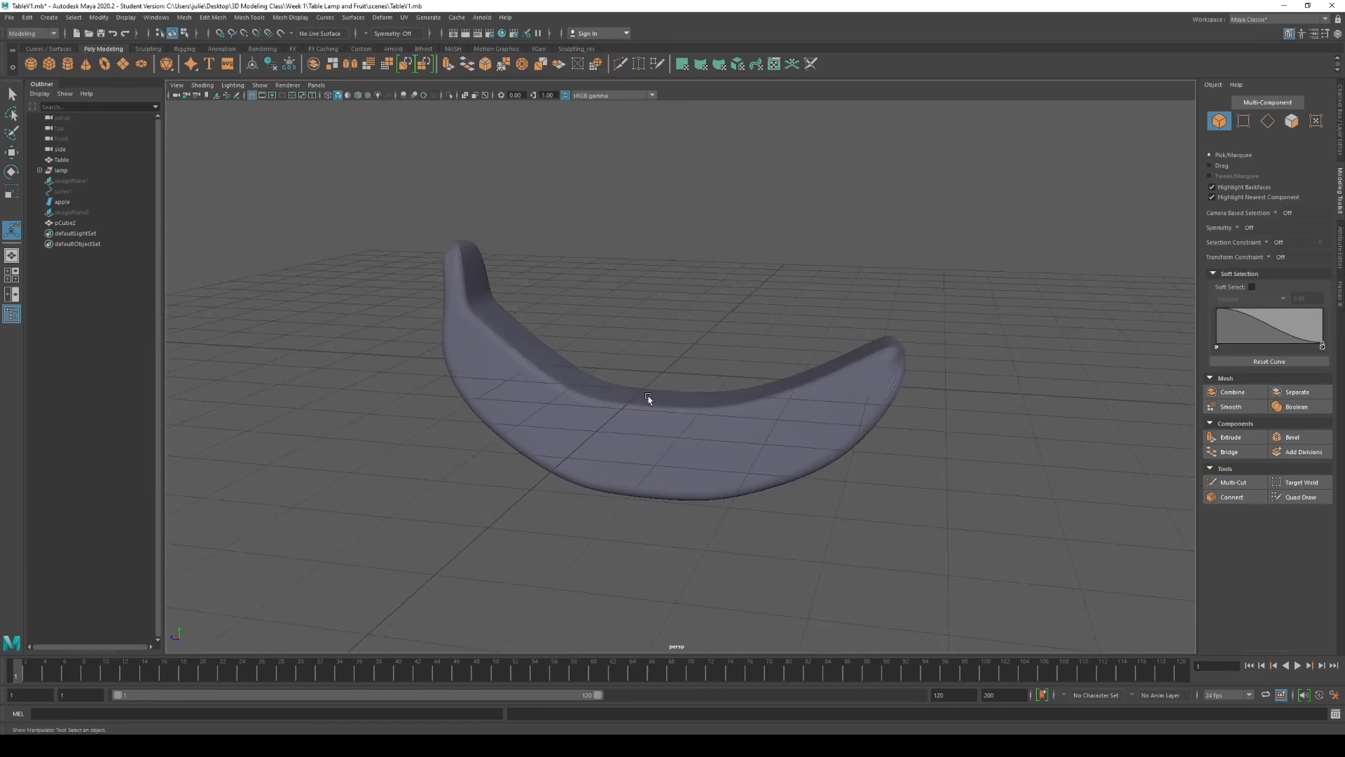
pyautogui.keyDown('alt'); pyautogui.moveTo(903, 400); pyautogui.dragTo(616, 327); pyautogui.keyUp('alt')
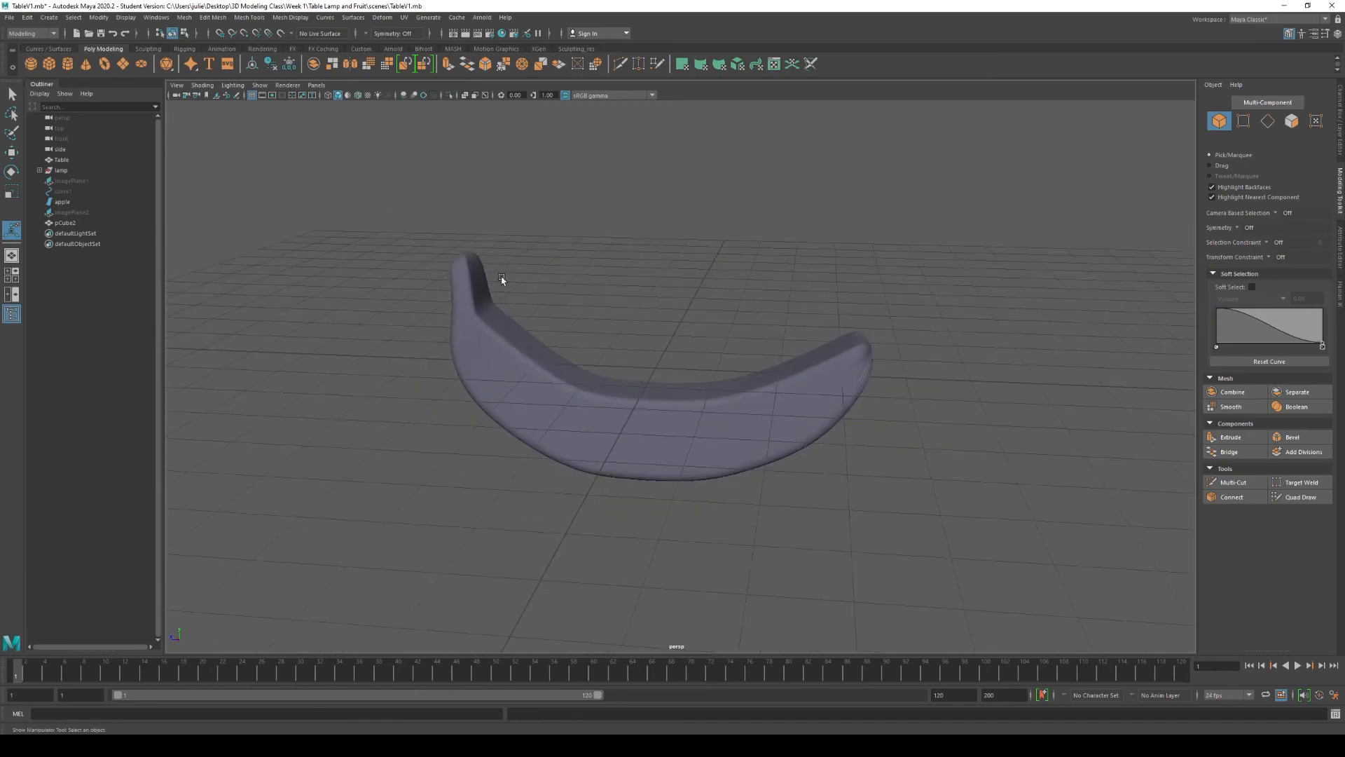
pyautogui.keyDown('alt'); pyautogui.moveTo(671, 387); pyautogui.dragTo(633, 366); pyautogui.keyUp('alt')
pyautogui.keyDown('alt'); pyautogui.moveTo(634, 366); pyautogui.dragTo(452, 204, button='right'); pyautogui.keyUp('alt')
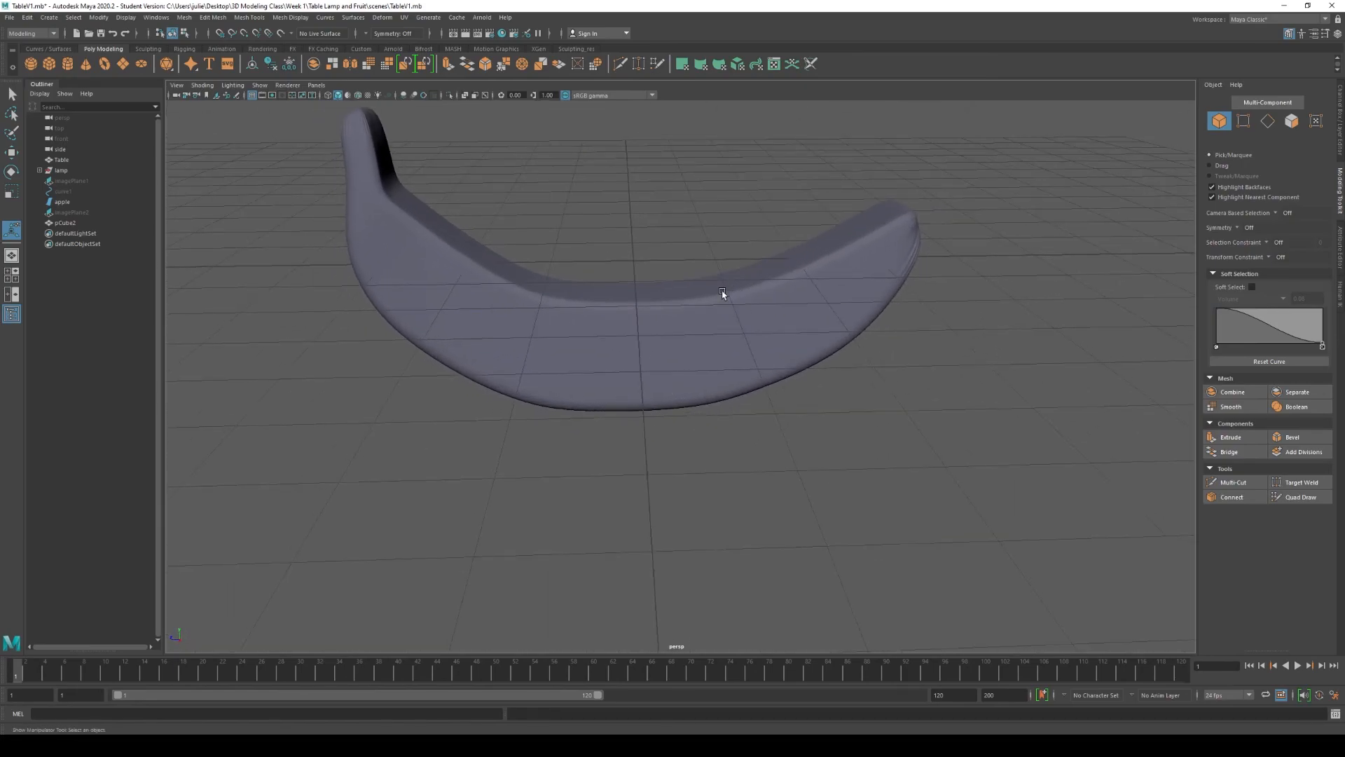